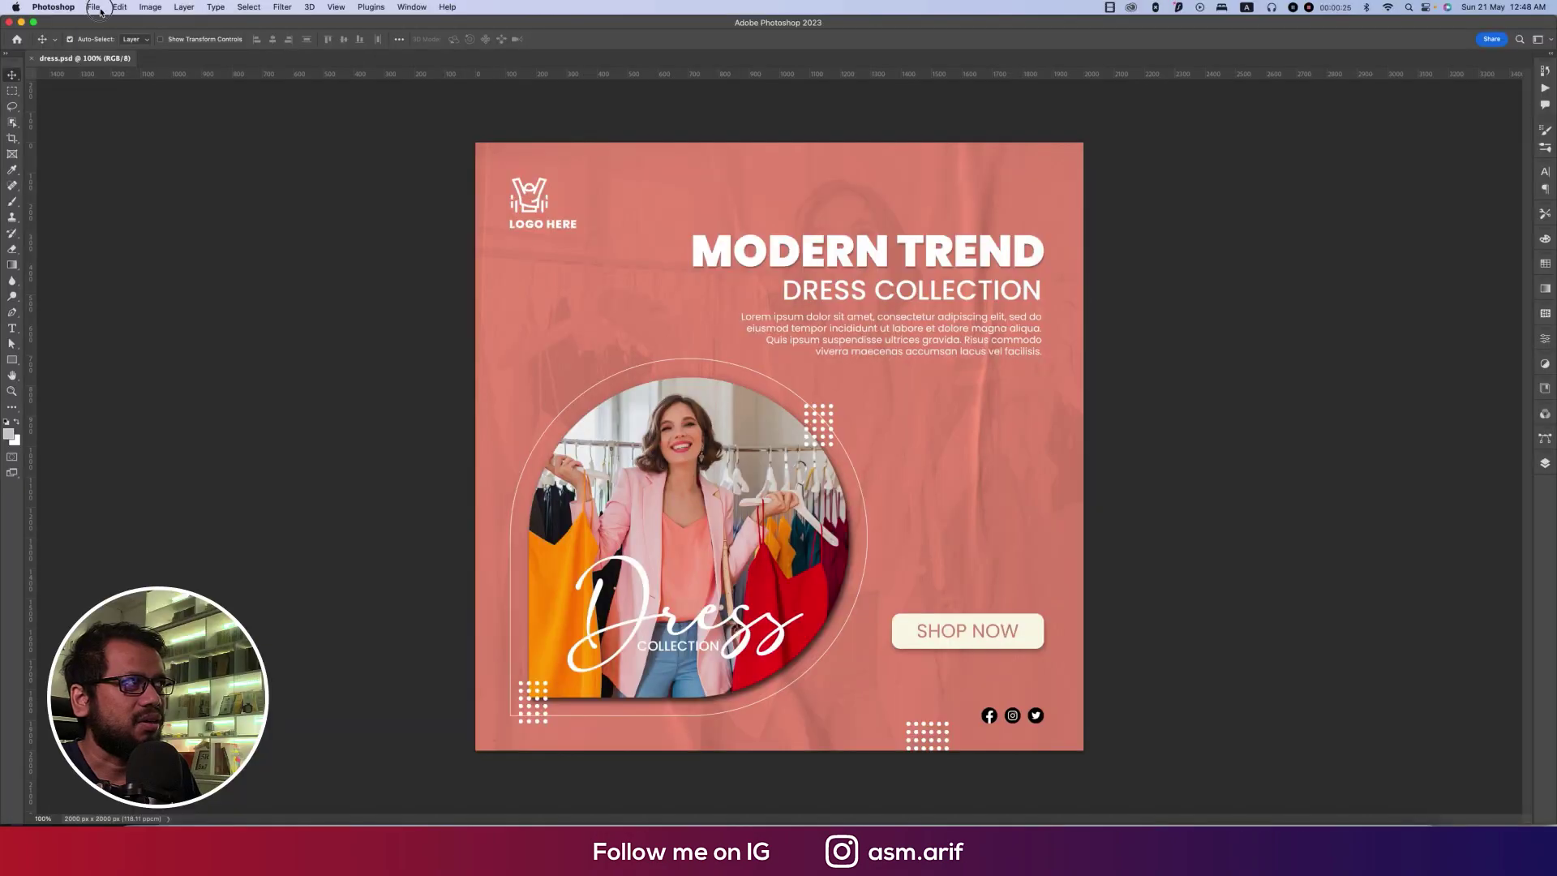
# Create a new 2000 x 2000 pixel document at 118.11 pixels/centimeter with a transparent background, named SMP TEX
pyautogui.click(101, 12)
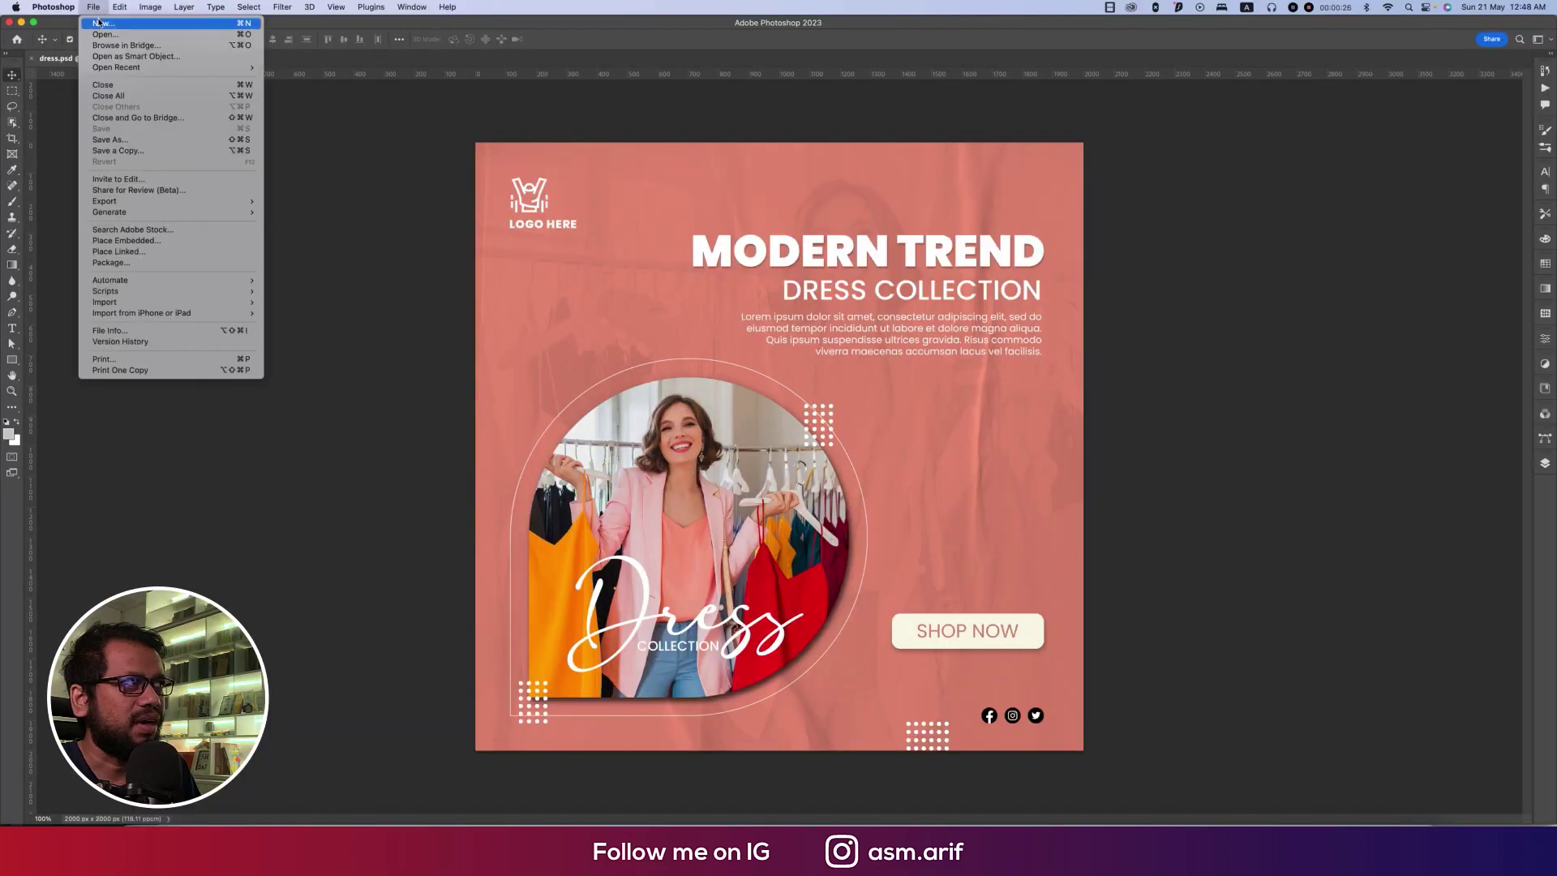
pyautogui.click(113, 23)
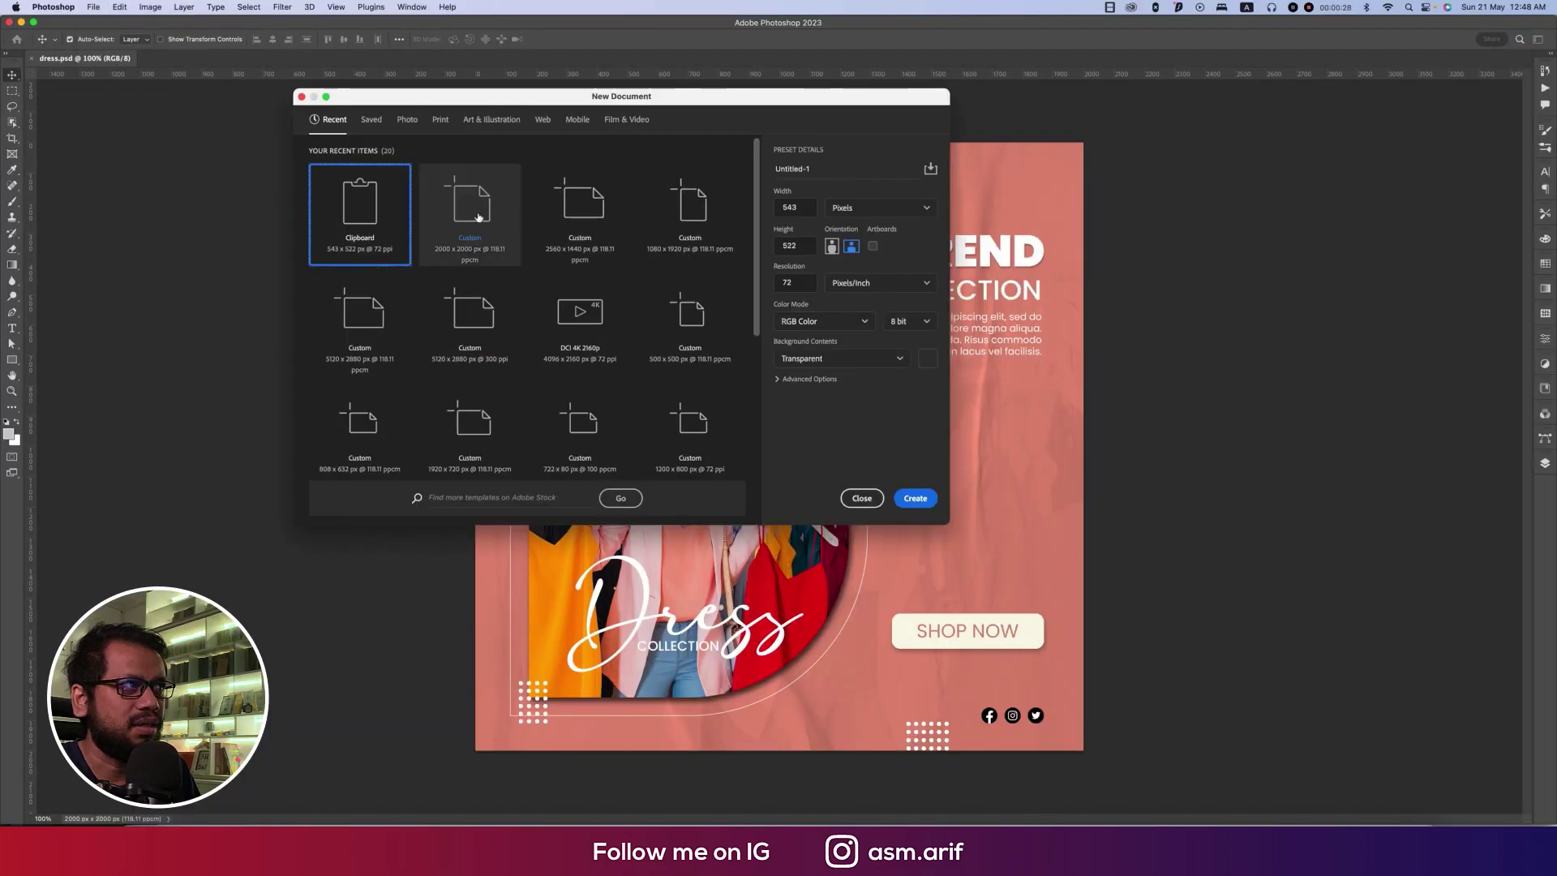
pyautogui.click(478, 219)
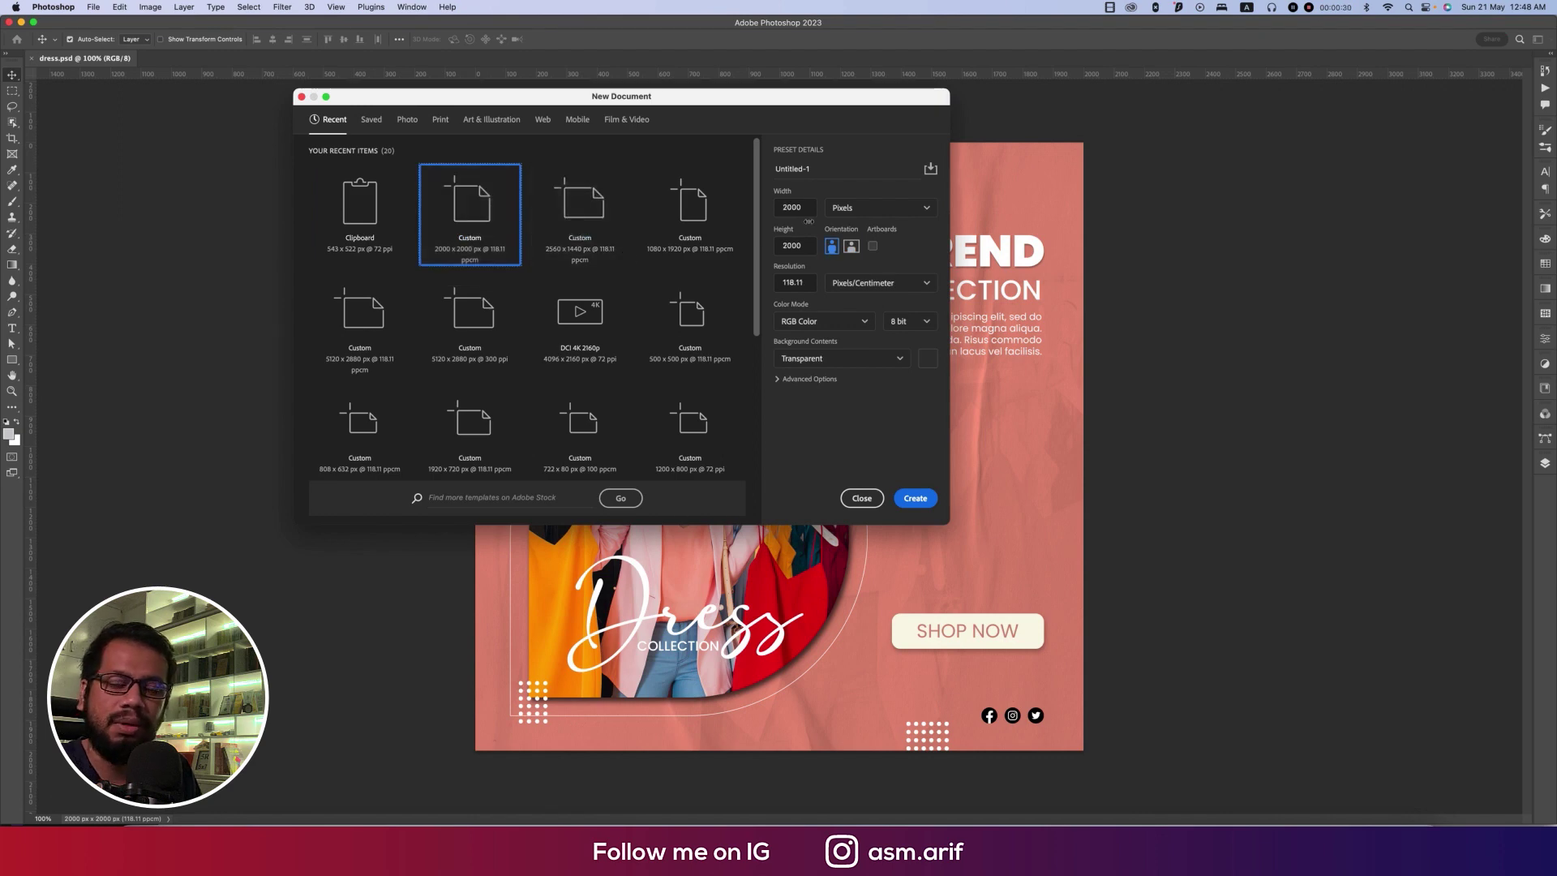
pyautogui.click(794, 208)
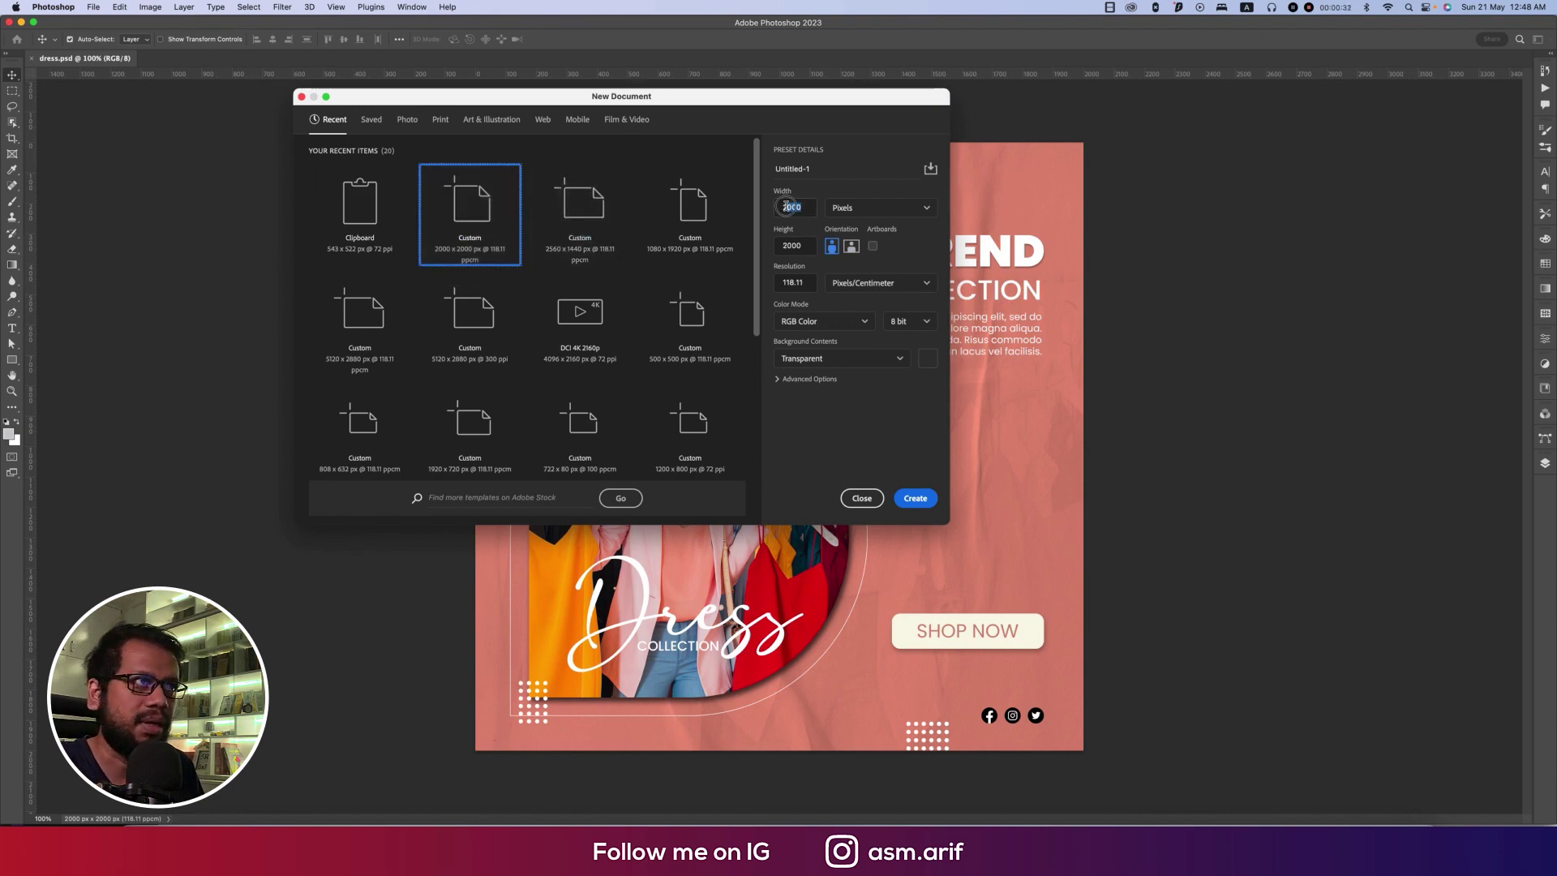
pyautogui.click(800, 245)
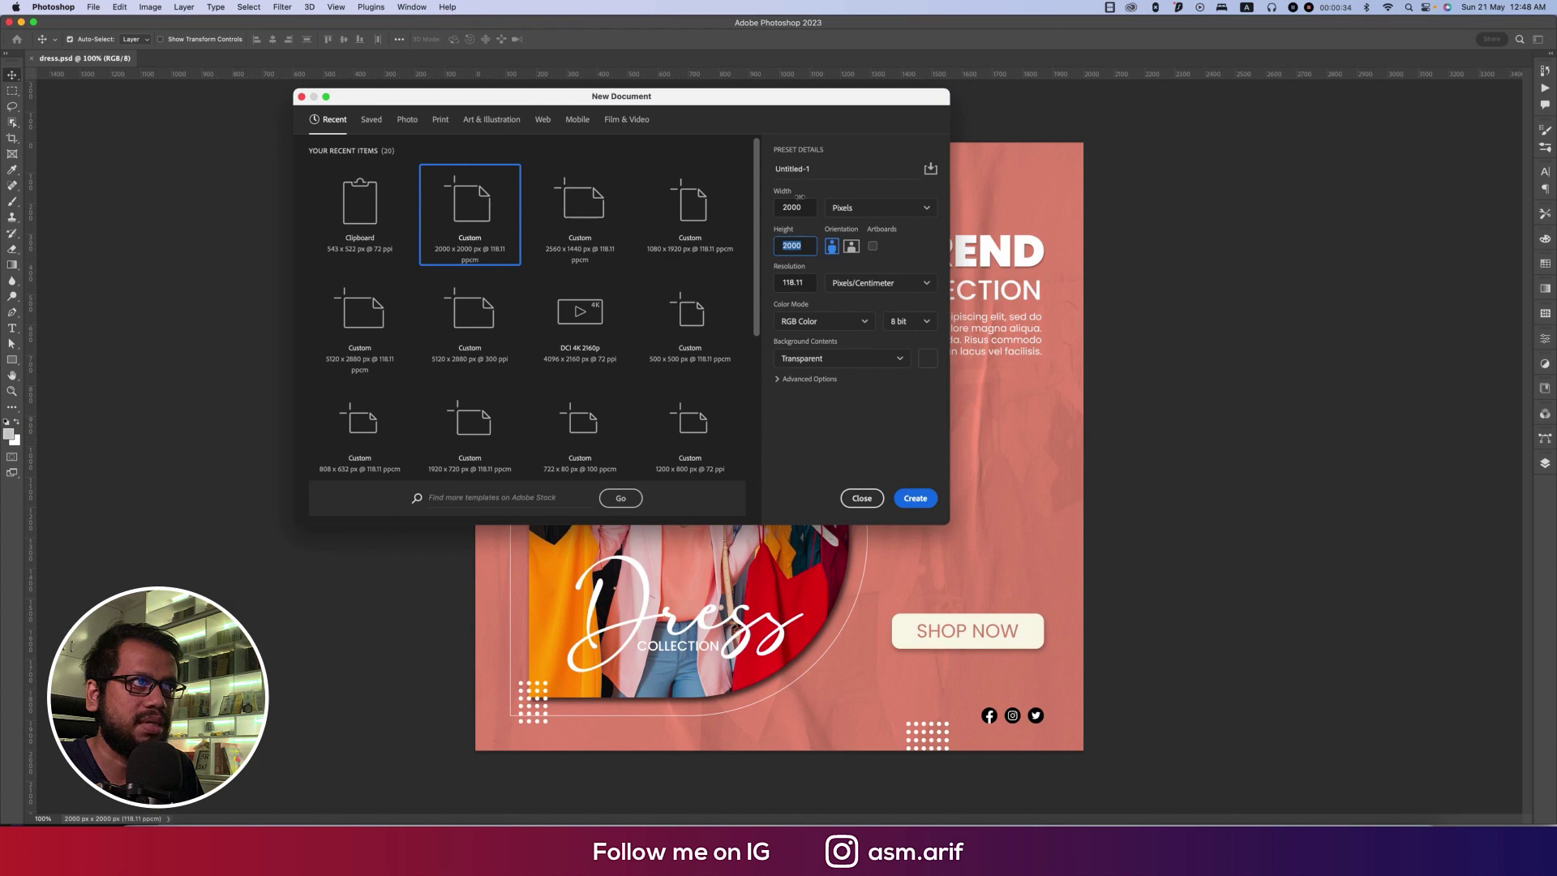
pyautogui.moveTo(815, 168); pyautogui.dragTo(746, 169)
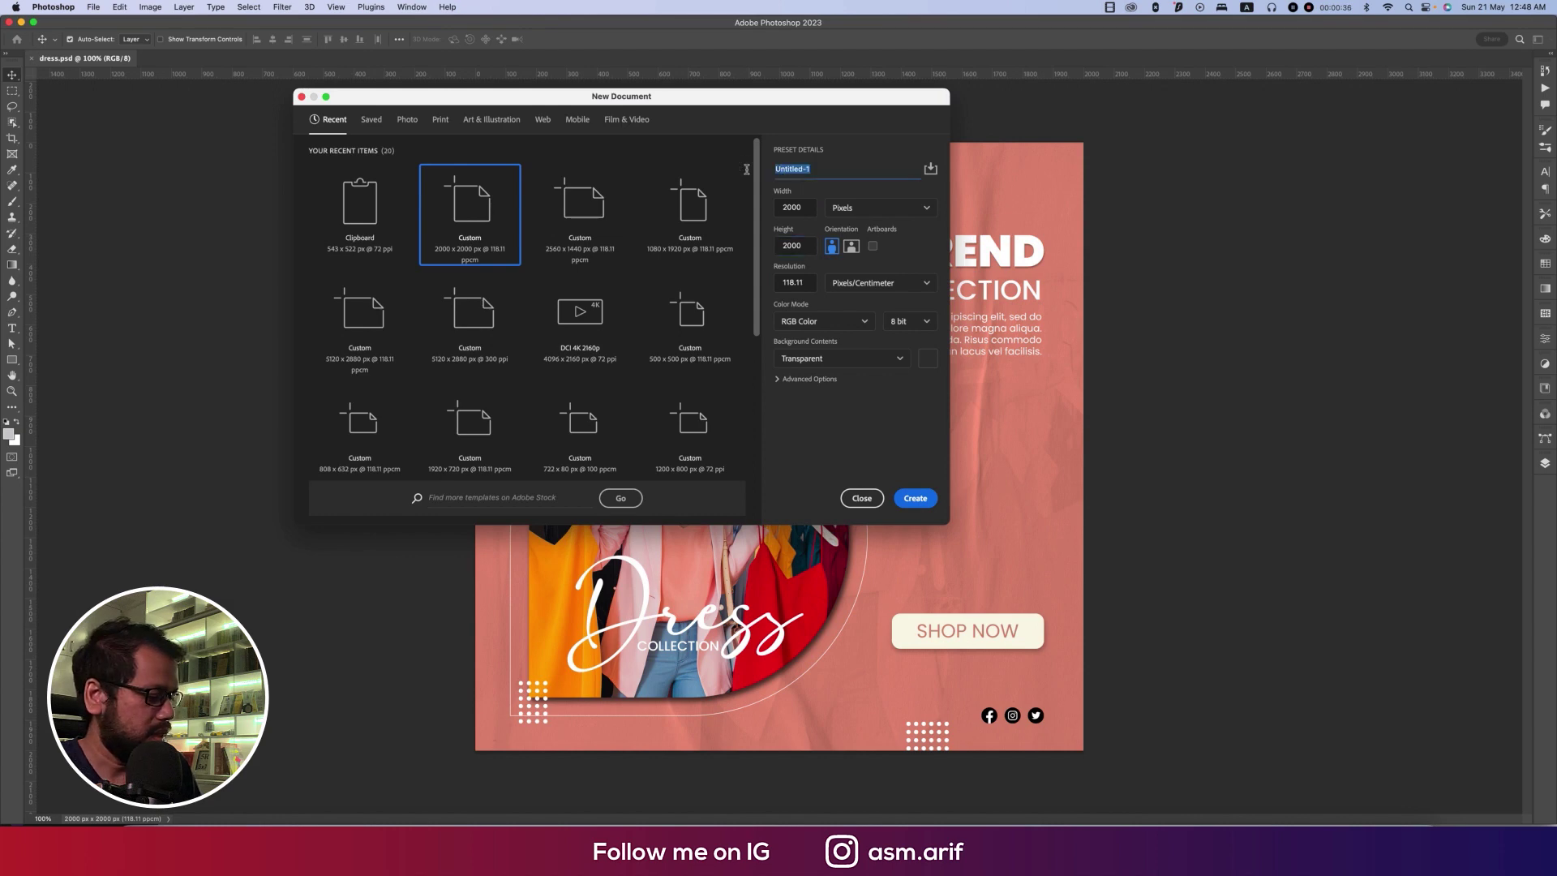
pyautogui.write('s')
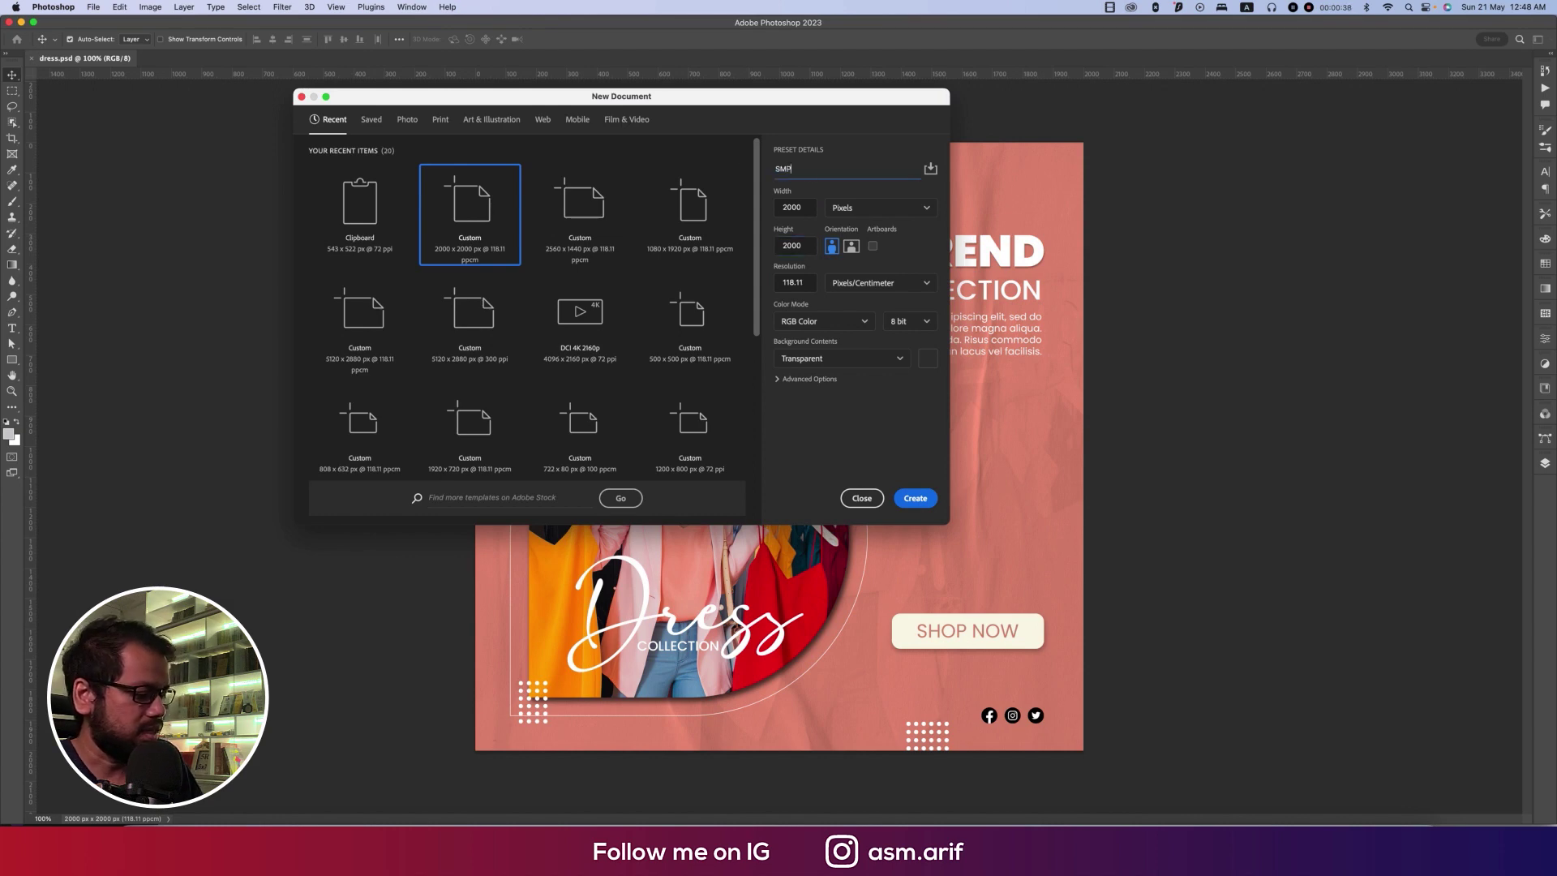
pyautogui.write('MP TE')
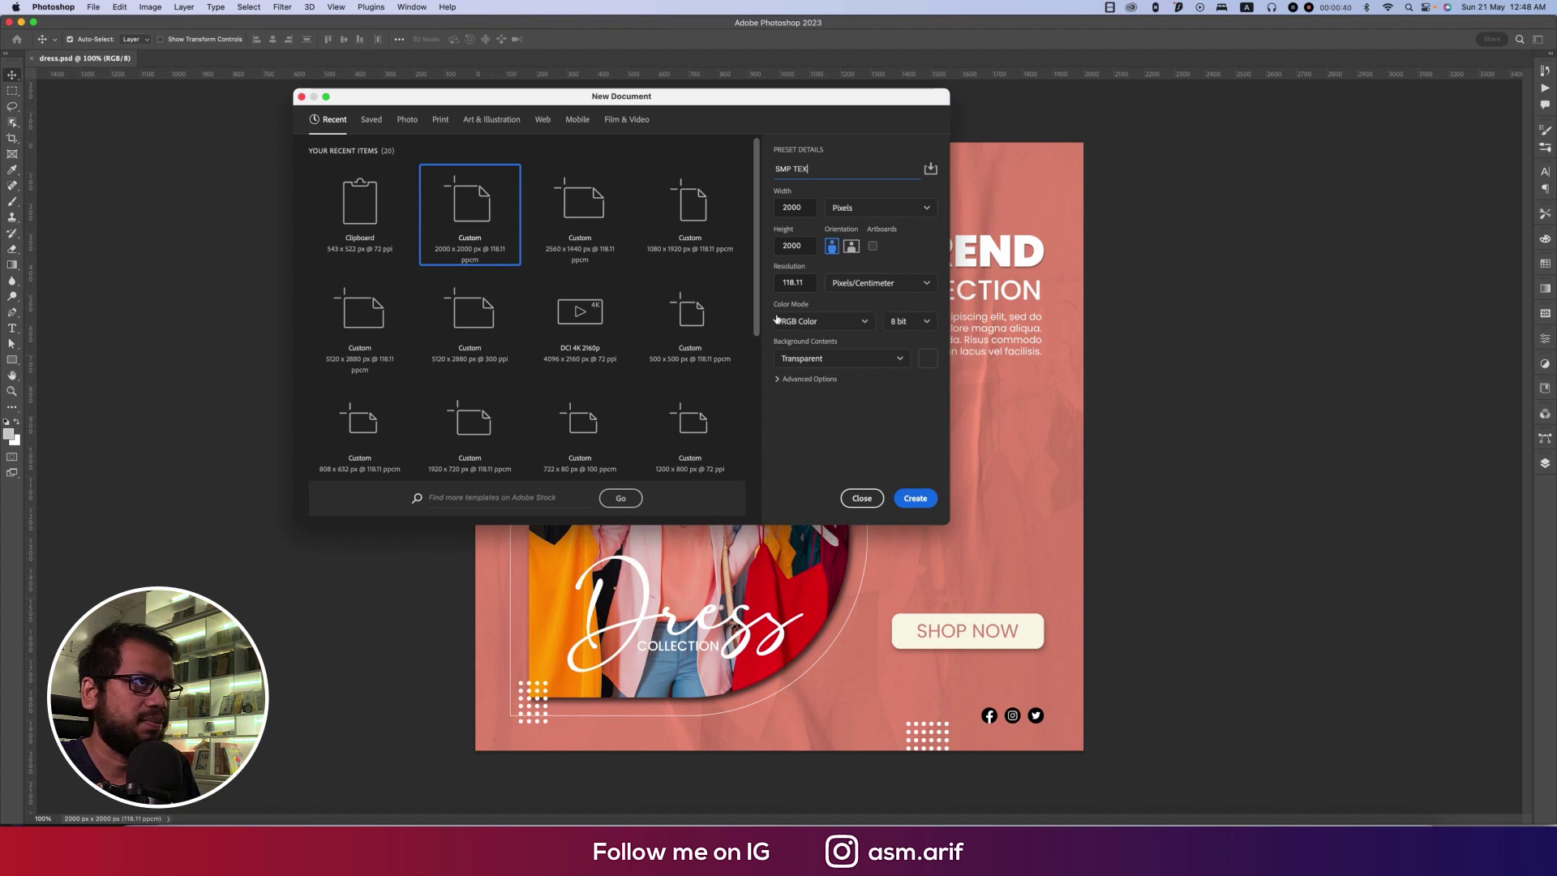
pyautogui.write('X')
pyautogui.click(914, 498)
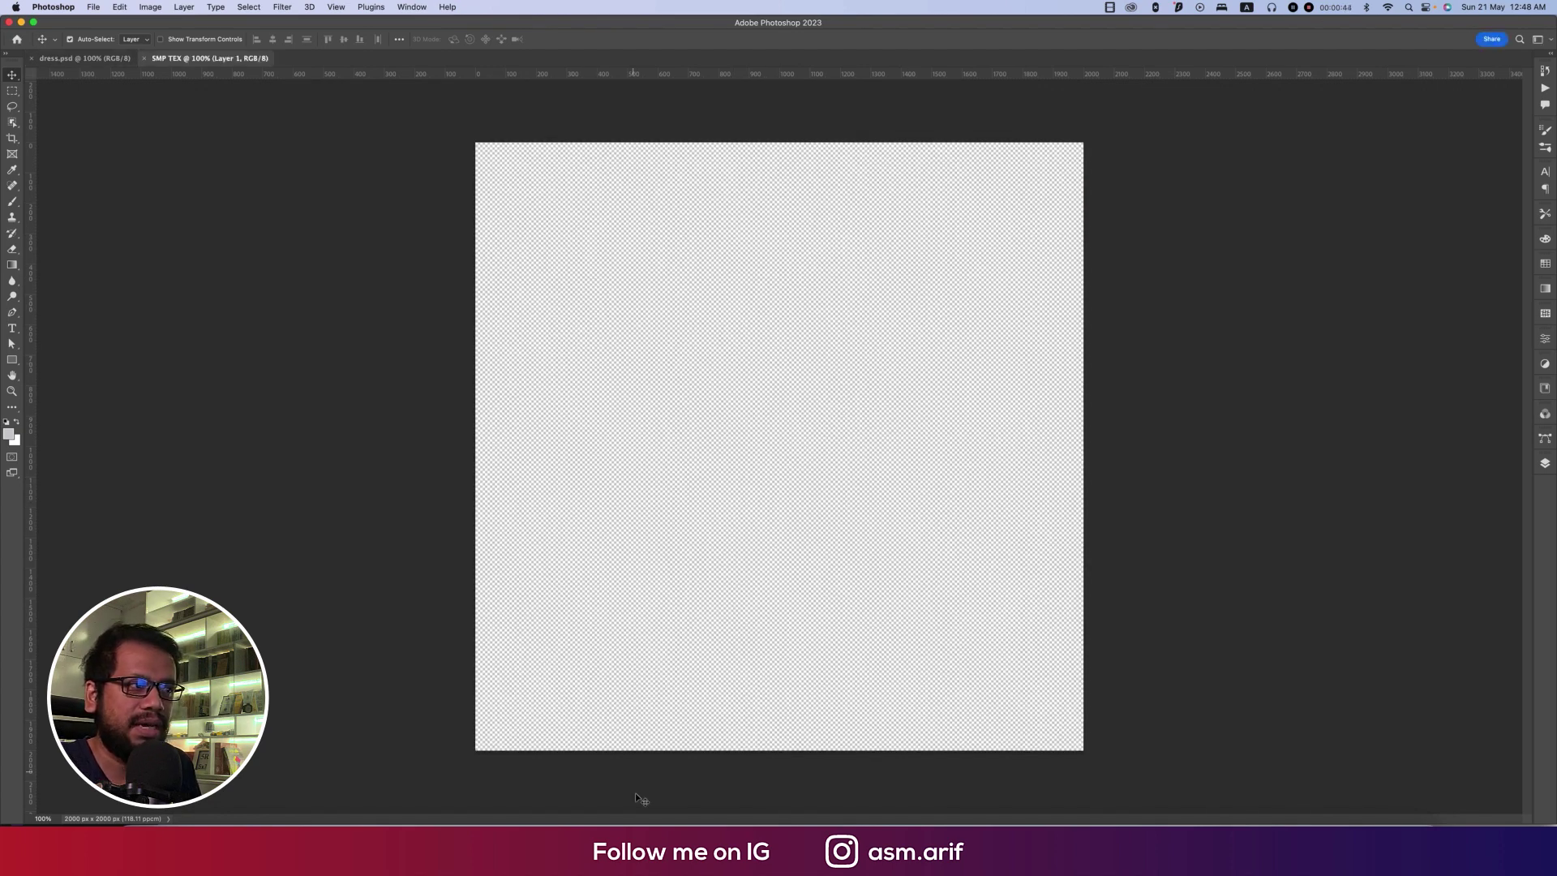
pyautogui.click(680, 820)
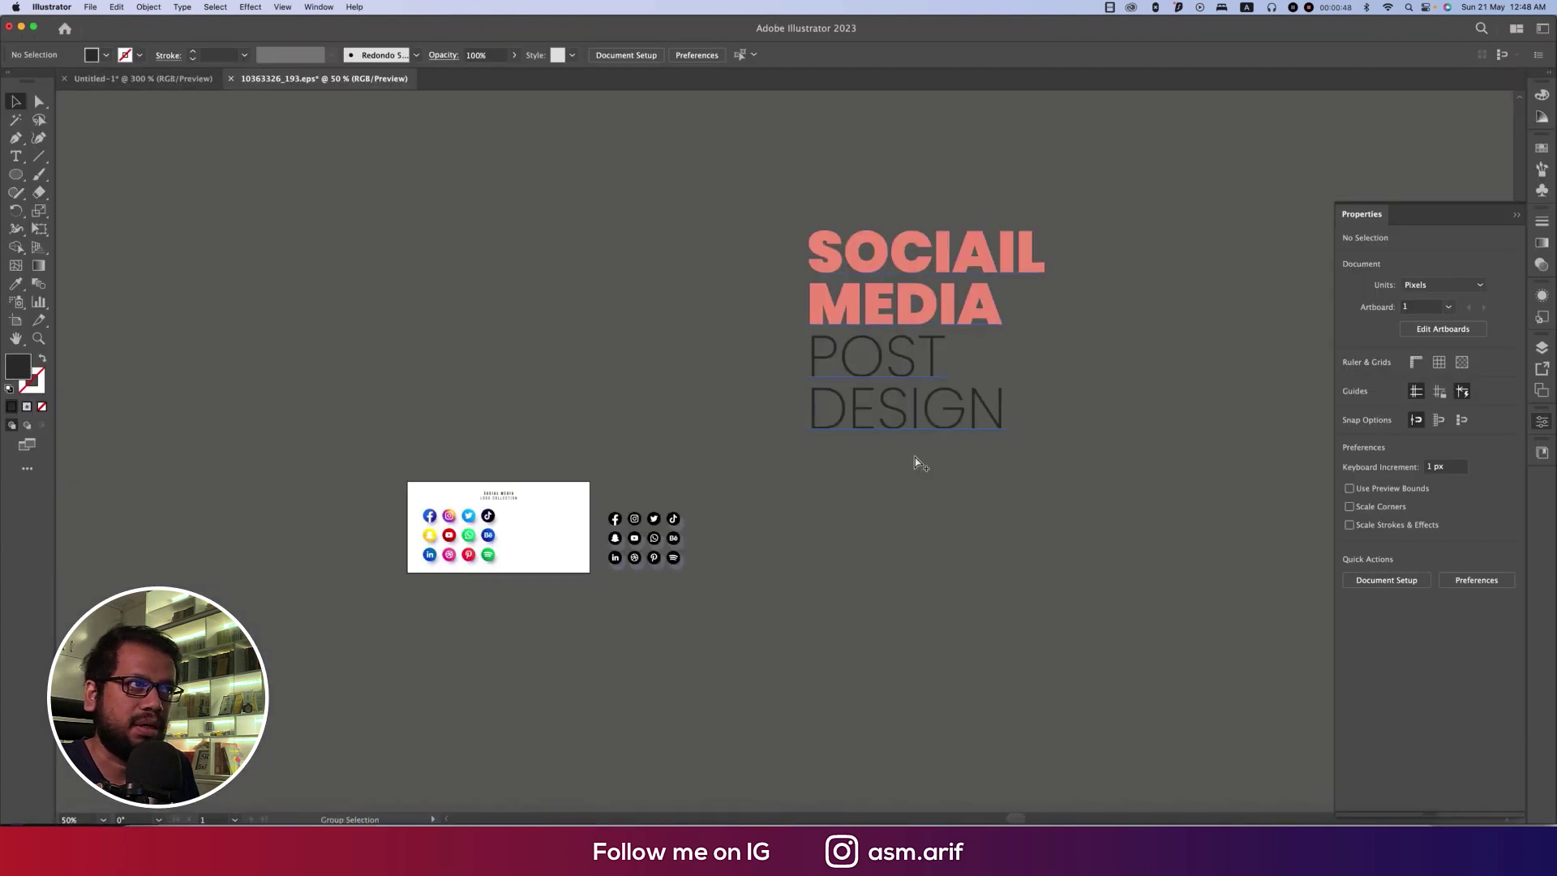
pyautogui.scroll(1, 915, 458)
pyautogui.scroll(3, 915, 459)
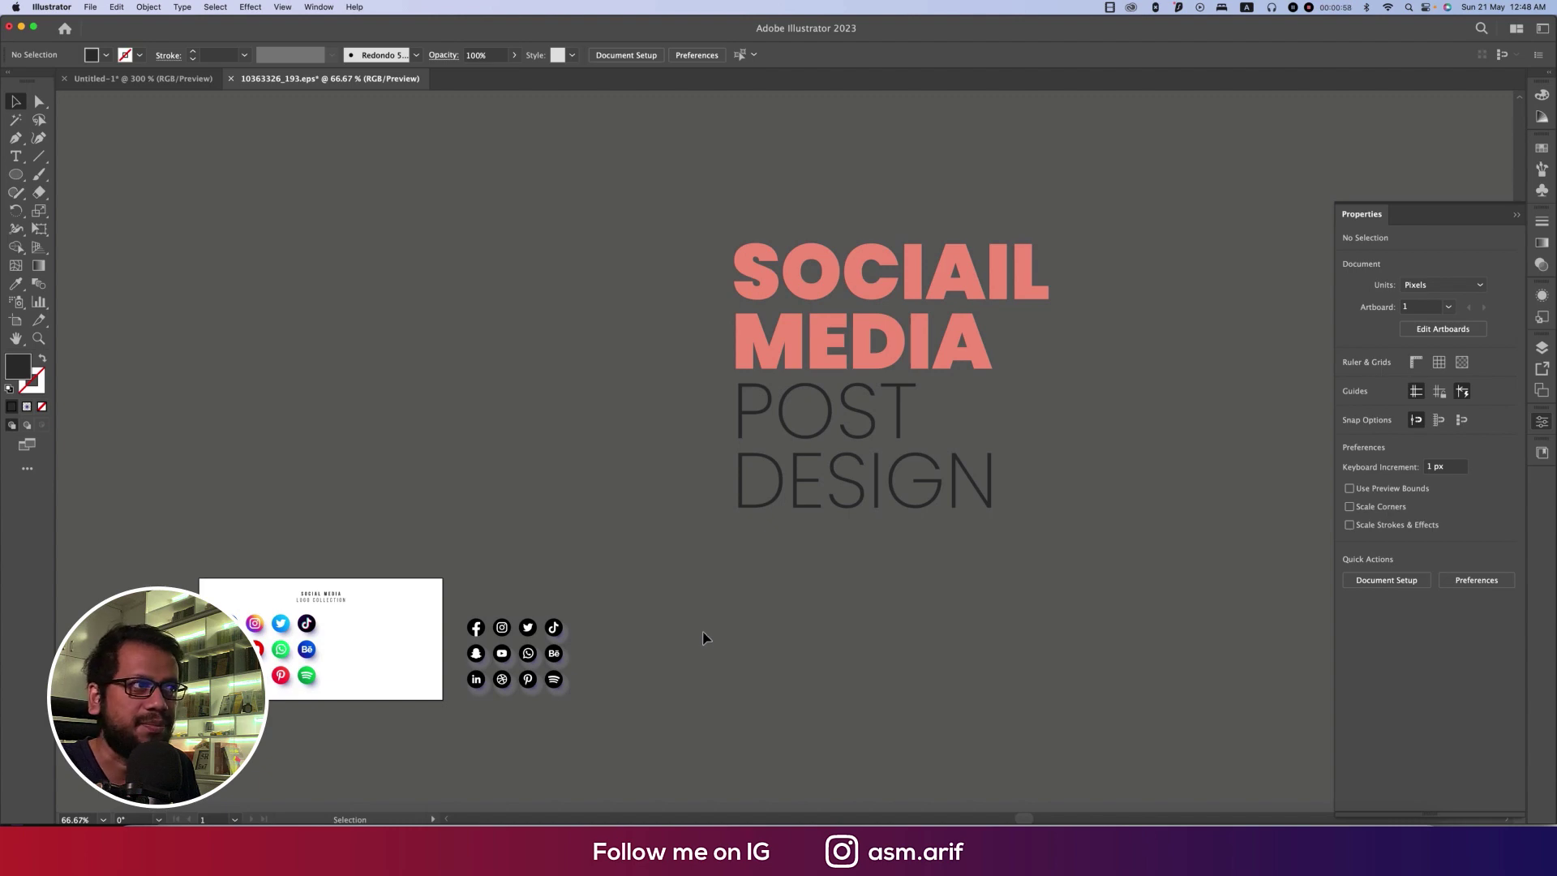
pyautogui.click(723, 819)
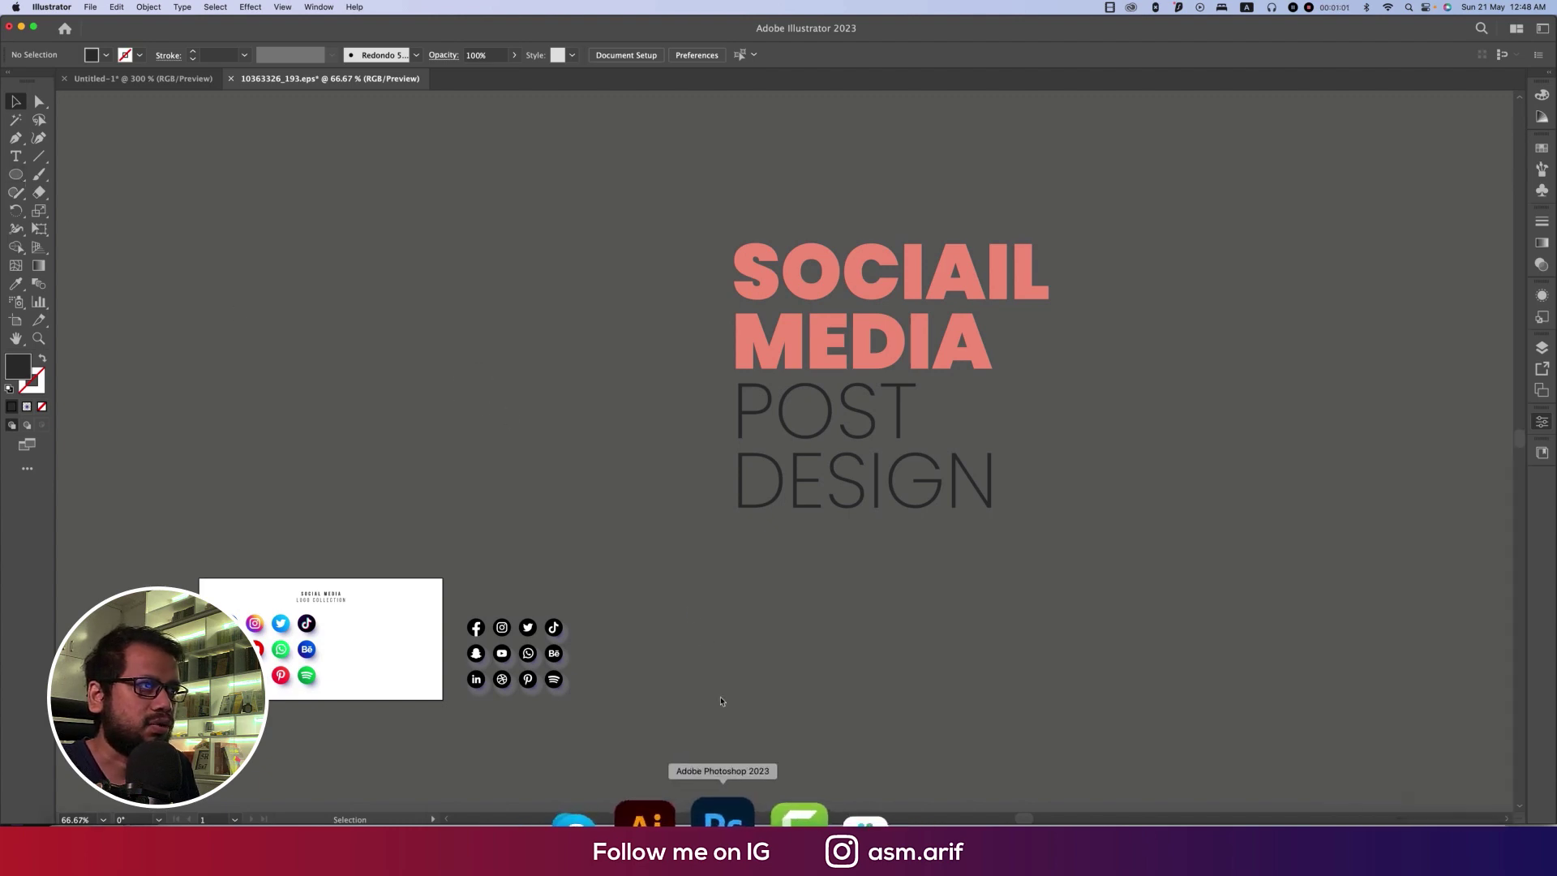
# Place white-crinkled-paper-texture.jpg as an embedded image, scale it to the full canvas width, and shift it upward while keeping the canvas covered
pyautogui.click(93, 8)
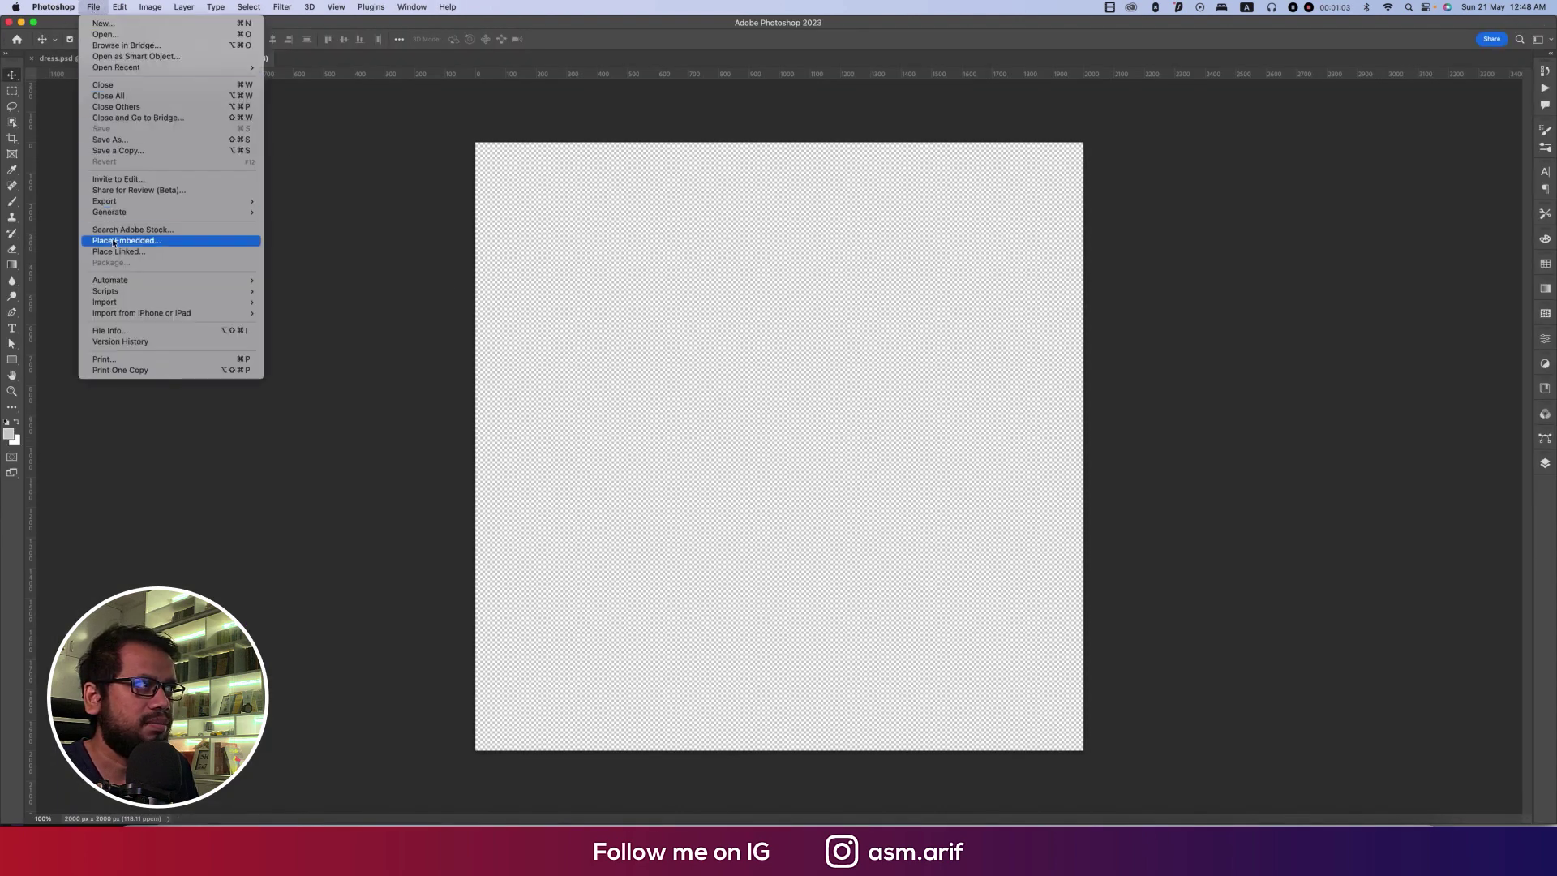
pyautogui.click(243, 241)
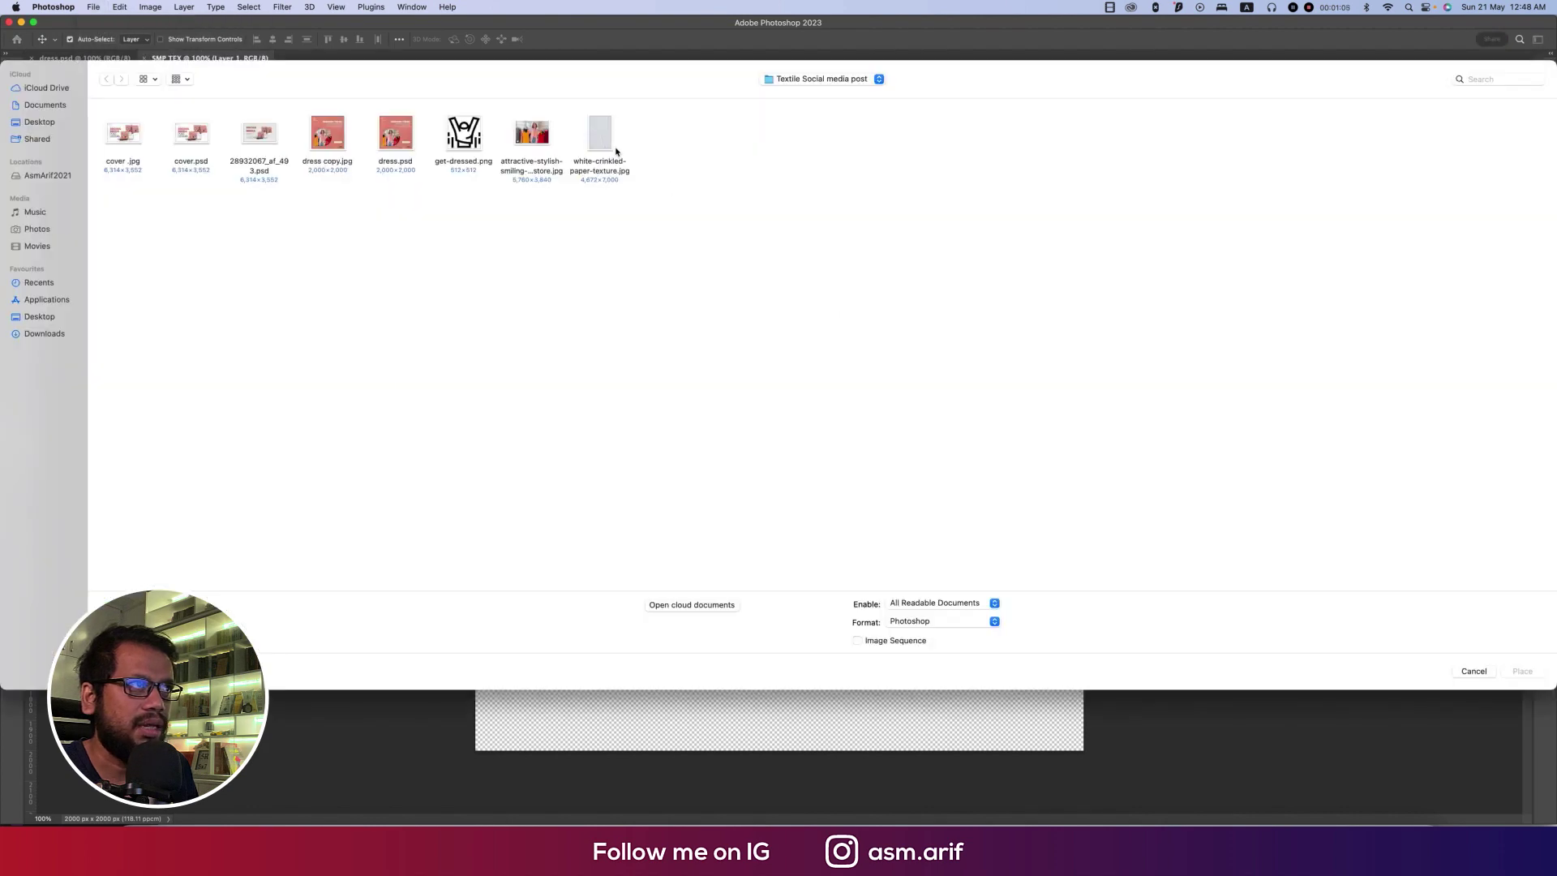
pyautogui.doubleClick(605, 145)
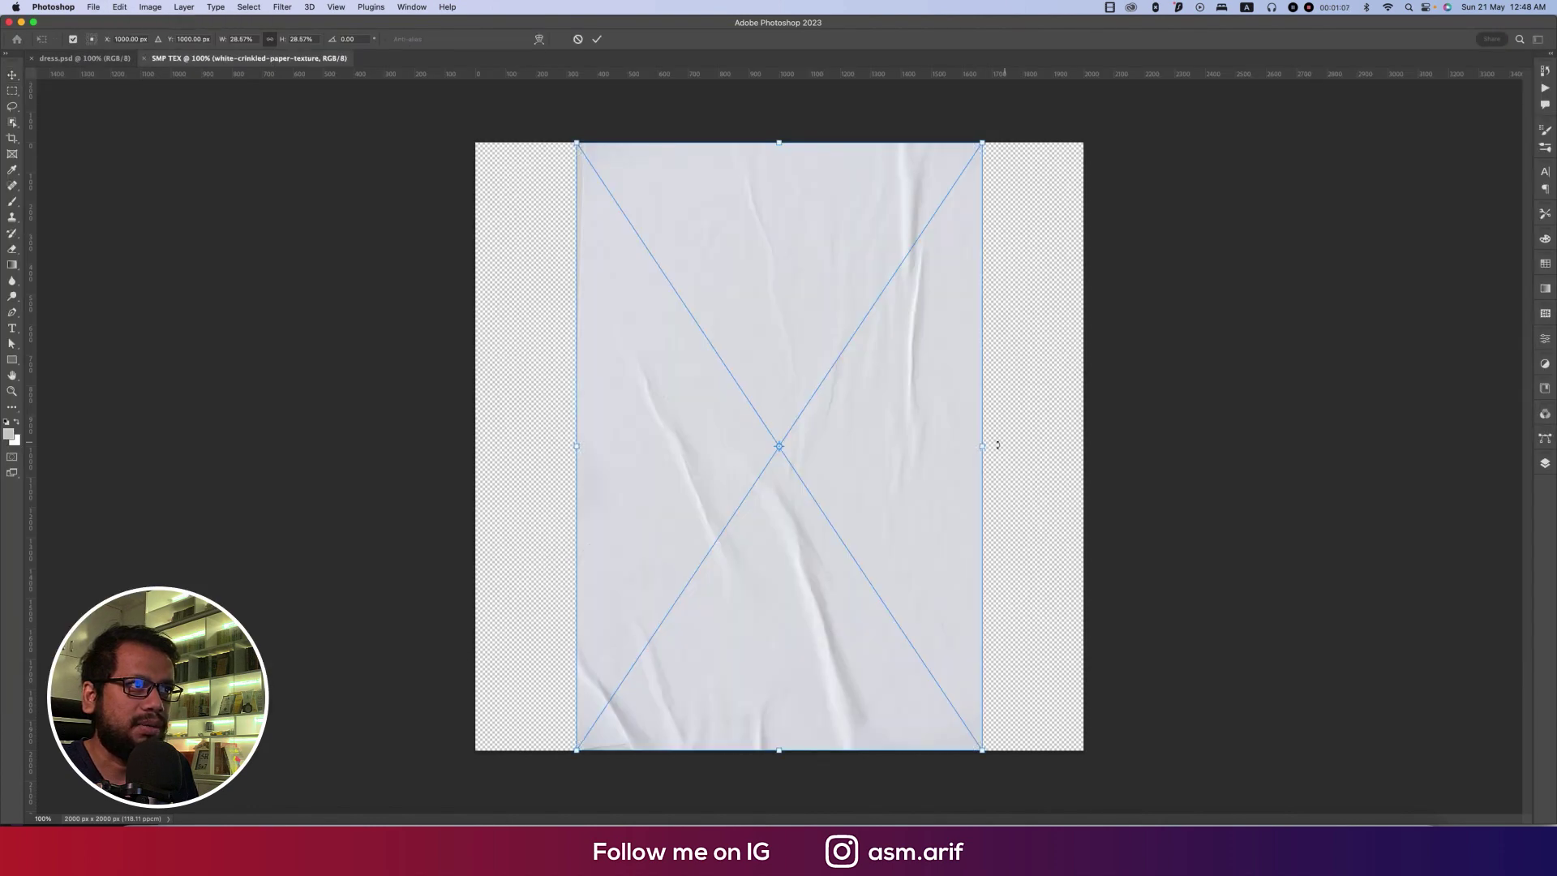
pyautogui.moveTo(985, 447); pyautogui.dragTo(1081, 444)
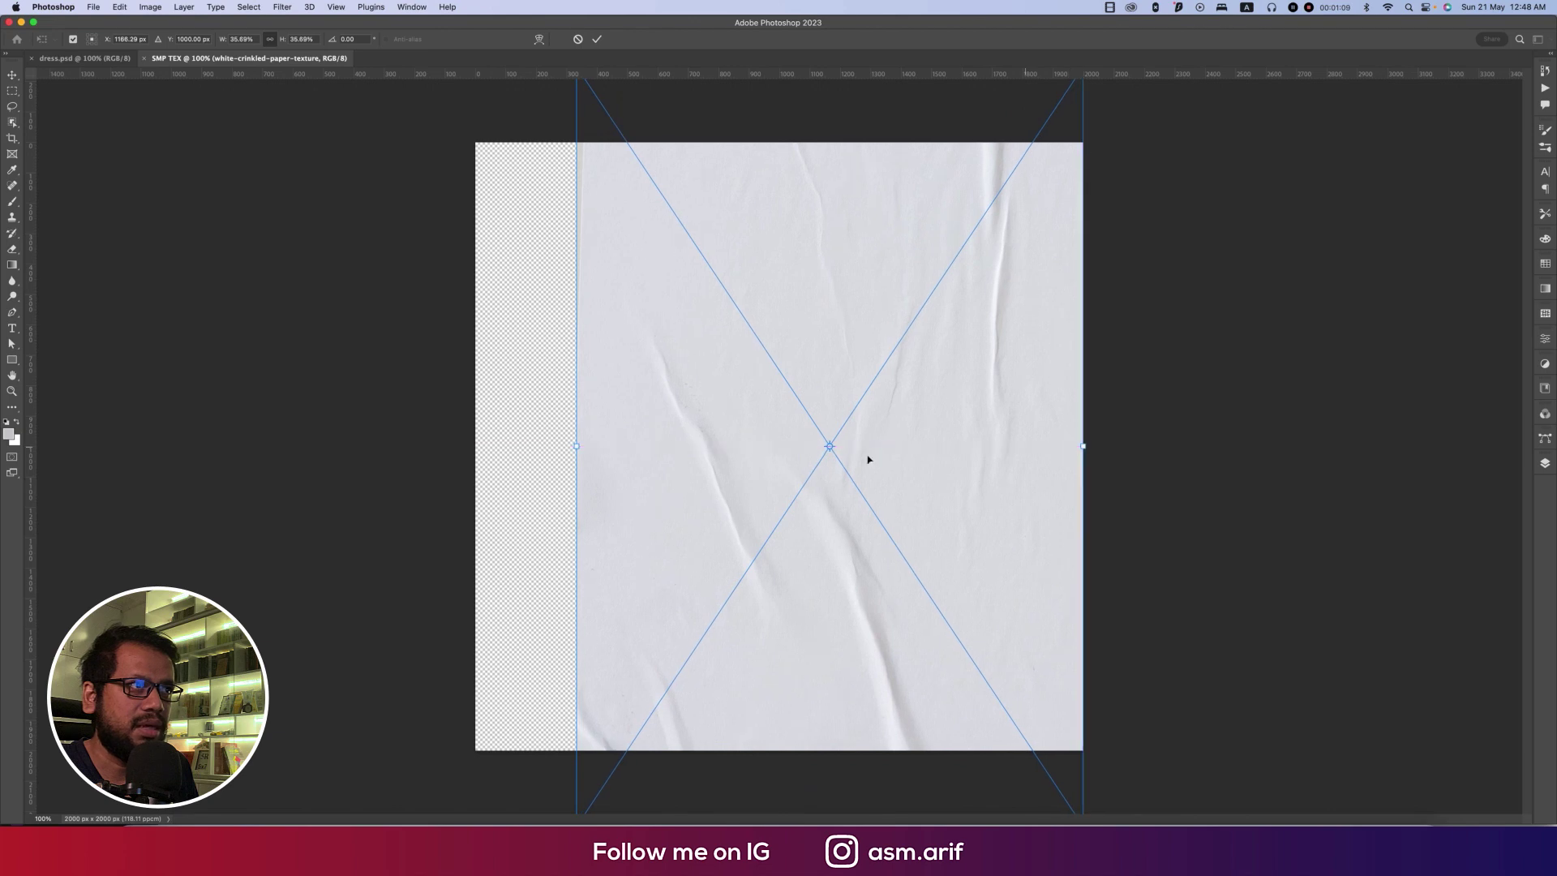
pyautogui.moveTo(578, 452); pyautogui.dragTo(475, 445)
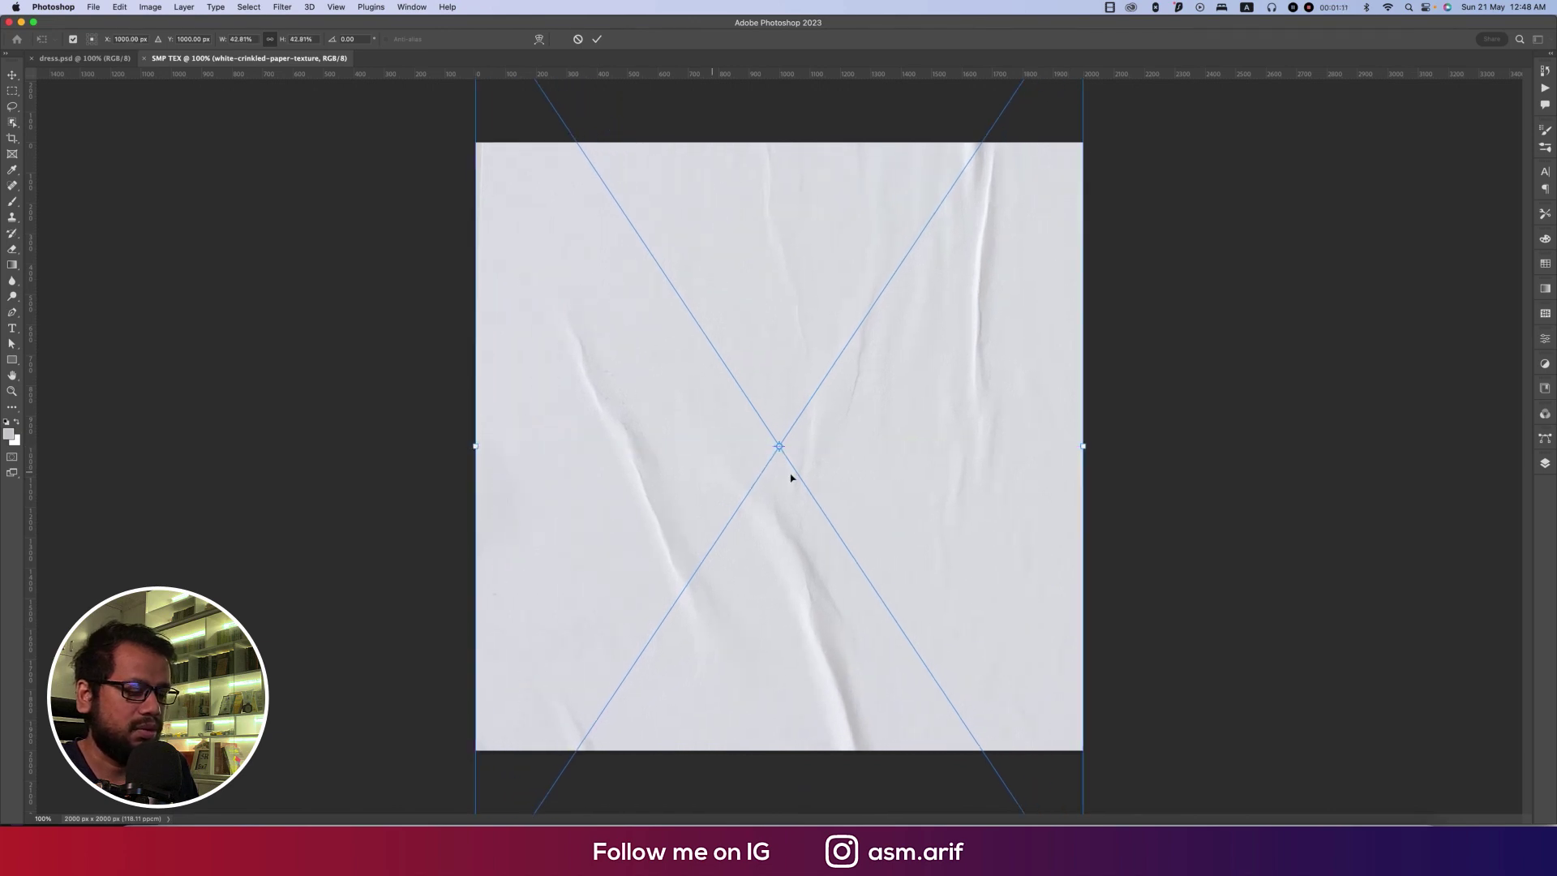
pyautogui.press('Return')
pyautogui.moveTo(1033, 589); pyautogui.dragTo(1018, 463)
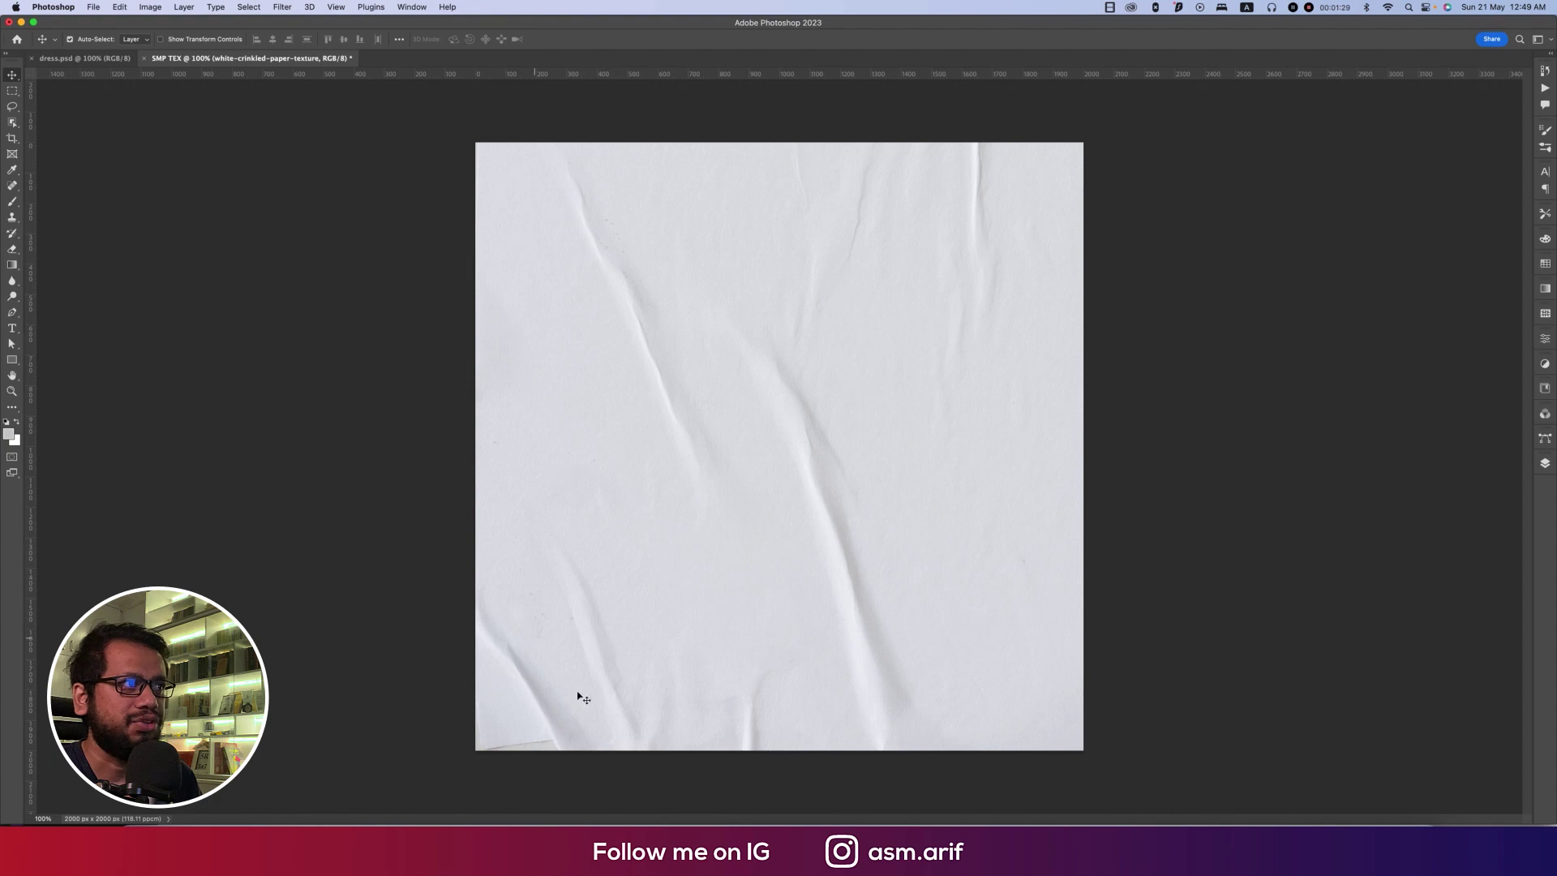
# Switch to Illustrator, draw a dark square about 395 px wide beside the heading text, and fully round every corner except the lower-left one
pyautogui.click(687, 811)
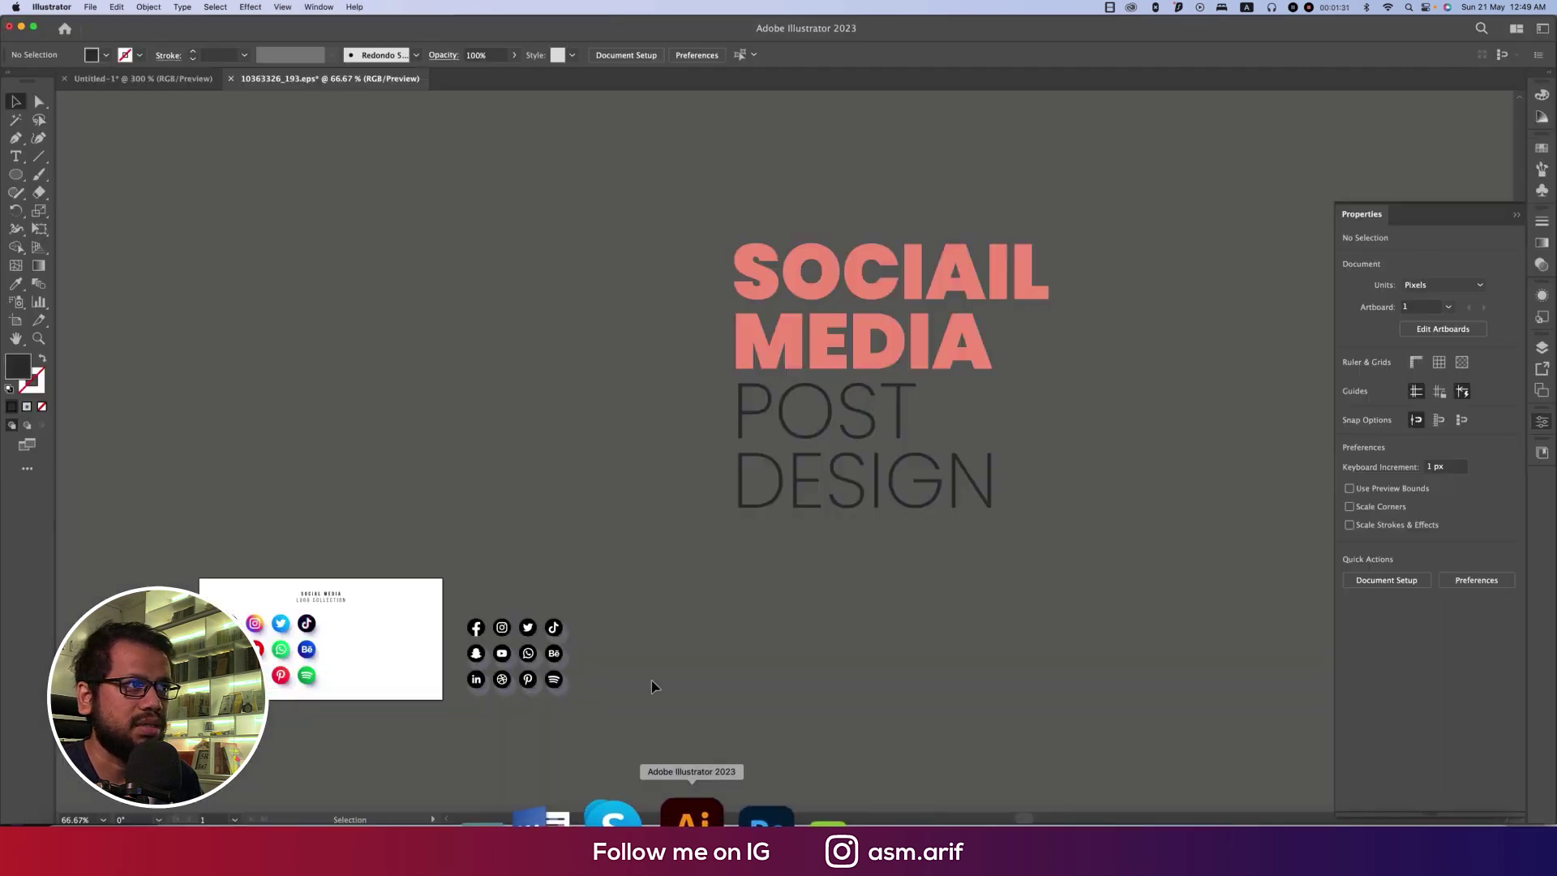
pyautogui.click(14, 173)
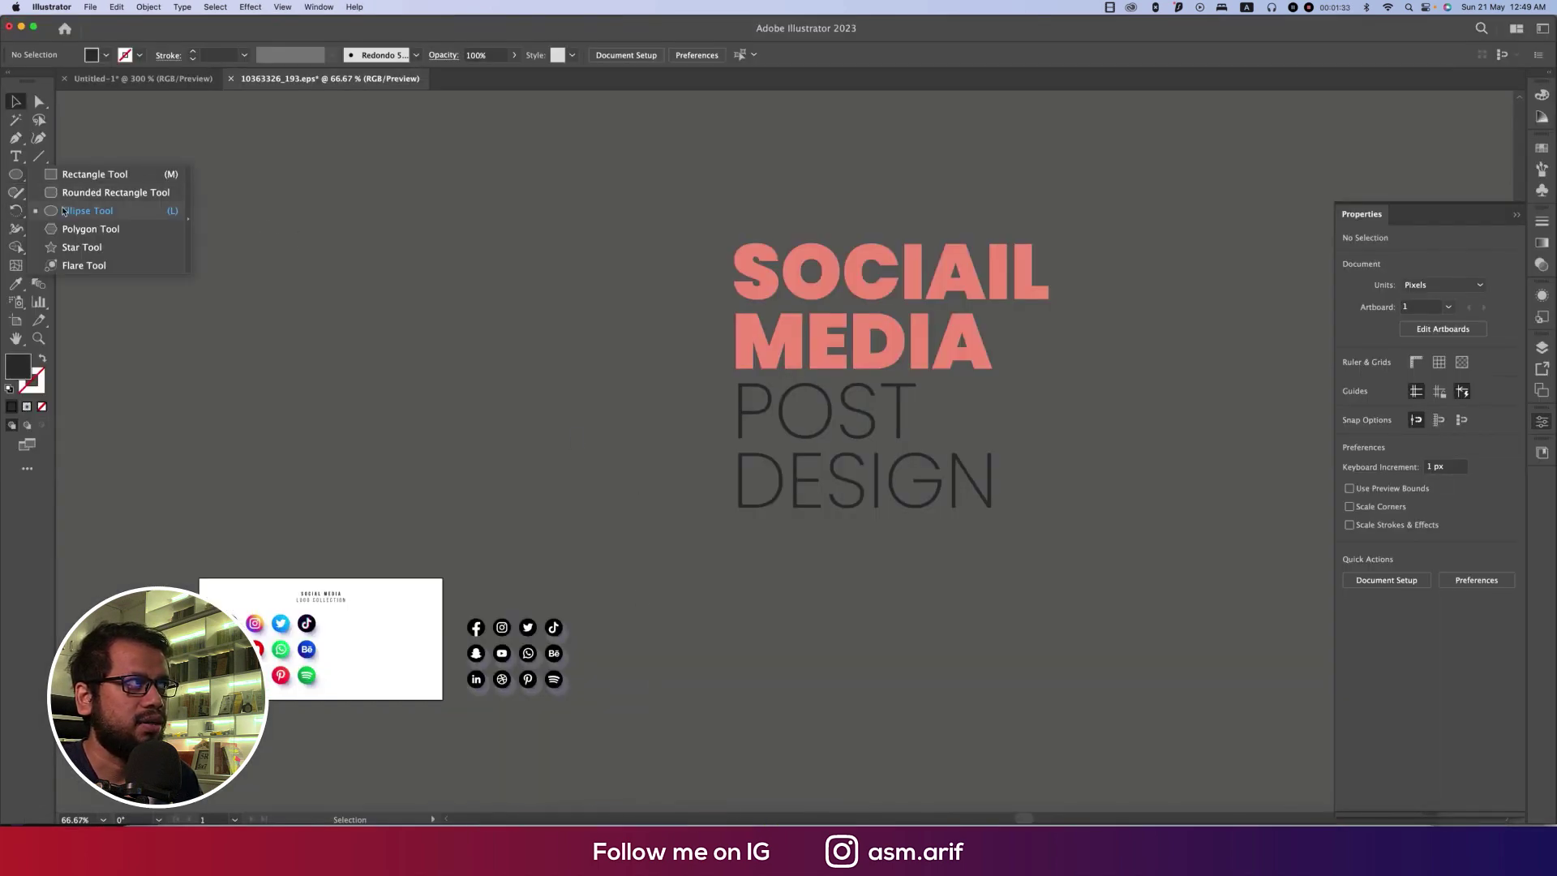
pyautogui.click(89, 175)
pyautogui.moveTo(379, 260)
pyautogui.mouseDown()
pyautogui.moveTo(525, 407)
pyautogui.moveTo(568, 502)
pyautogui.mouseUp()
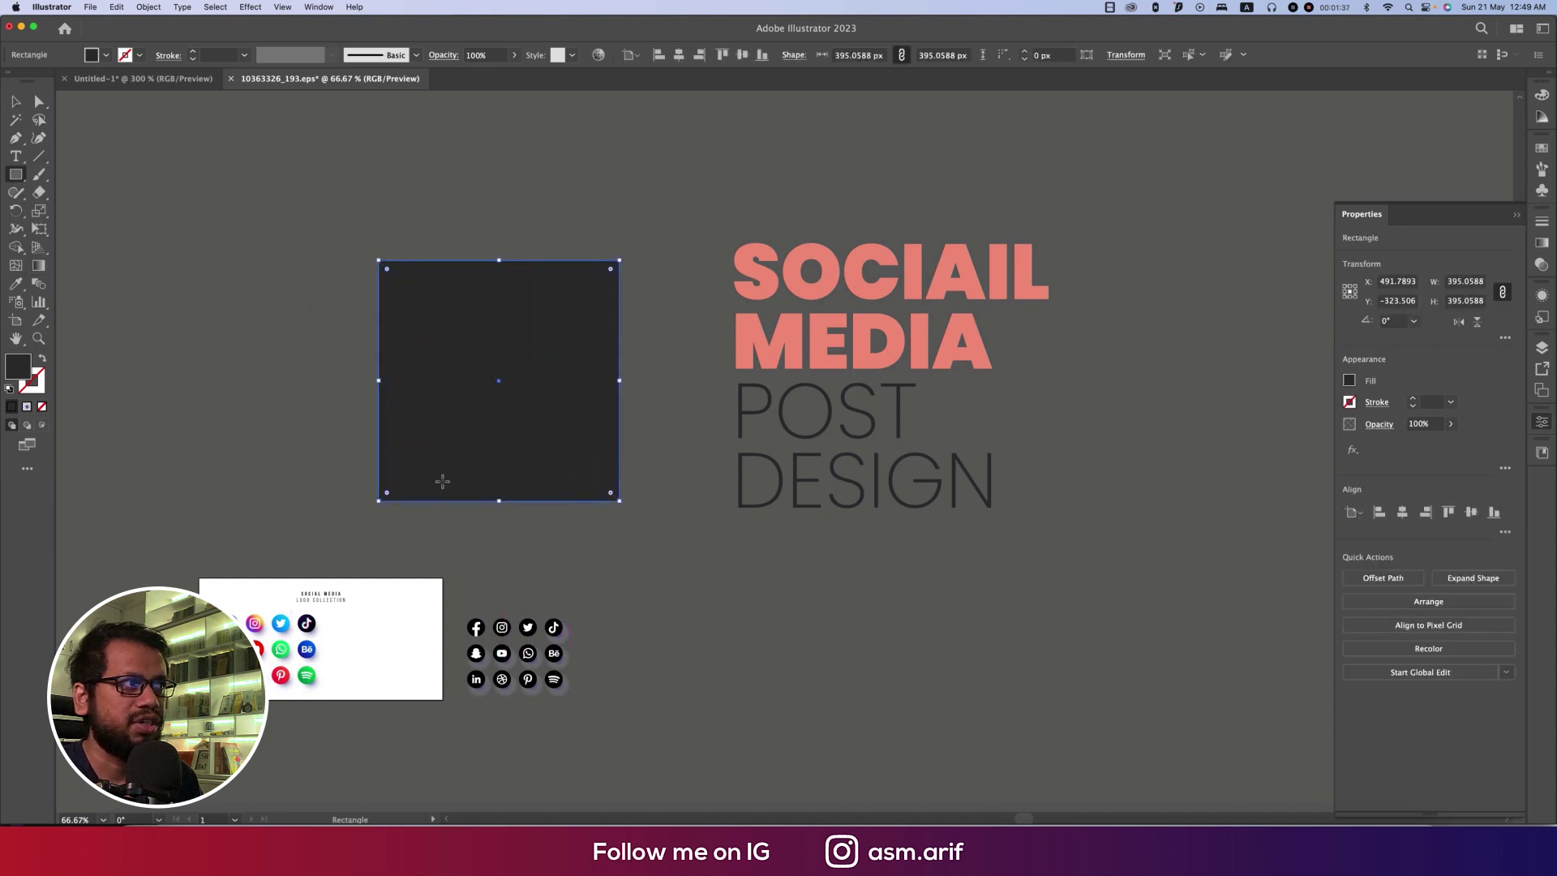
pyautogui.click(16, 100)
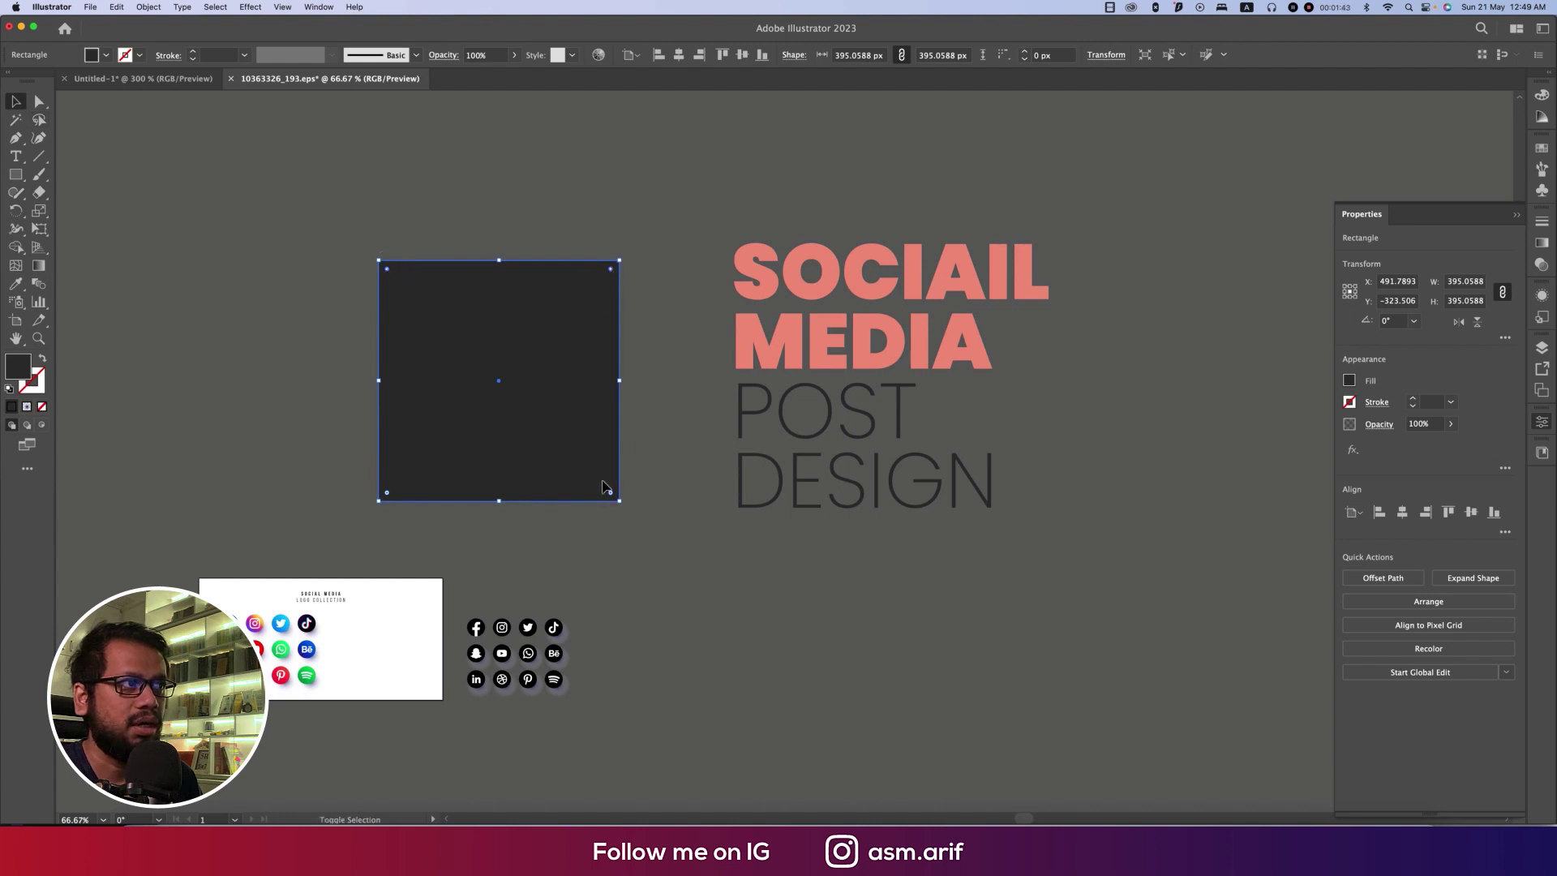
pyautogui.moveTo(611, 493); pyautogui.dragTo(386, 338)
# Switch to Photoshop, paste the rounded shape as pixels, and scale it down to about half the canvas width in the lower-left area
pyautogui.click(713, 823)
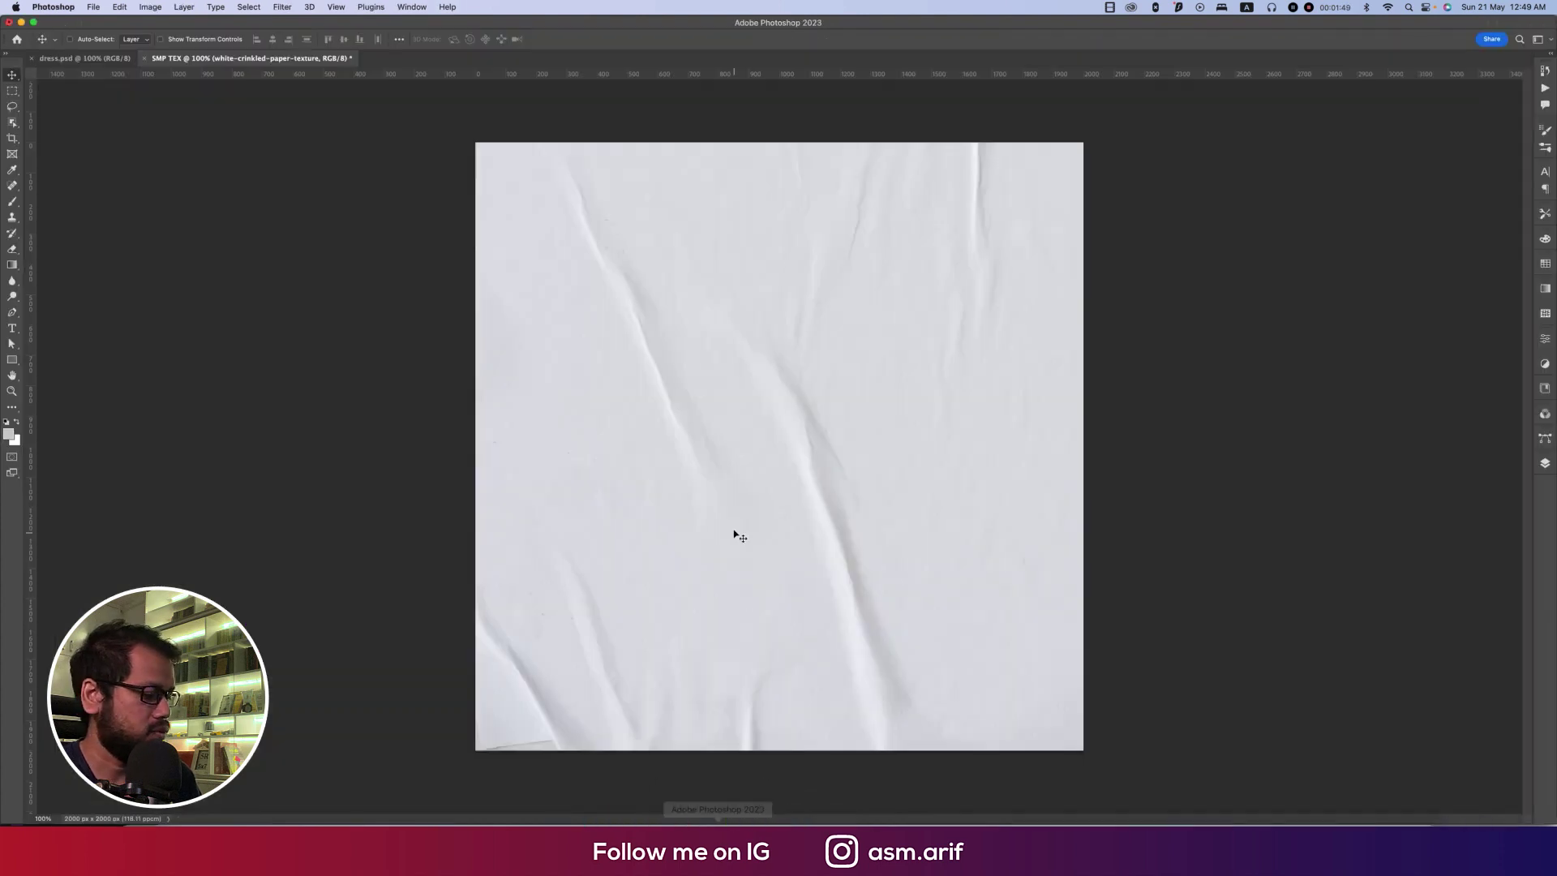
pyautogui.press('super+v')
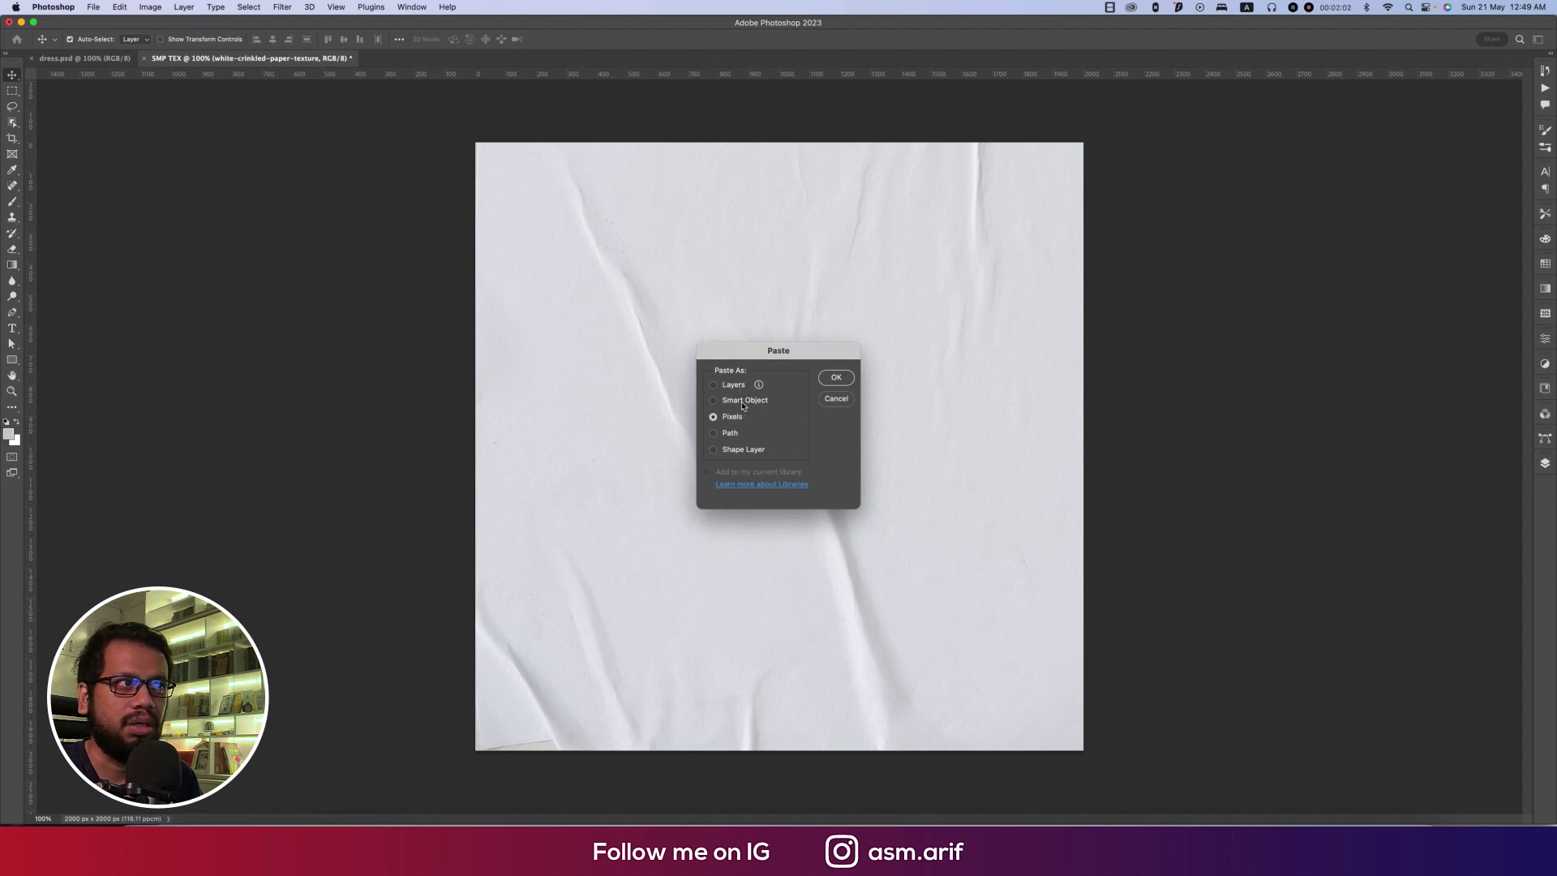
pyautogui.click(743, 402)
pyautogui.click(734, 418)
pyautogui.click(836, 377)
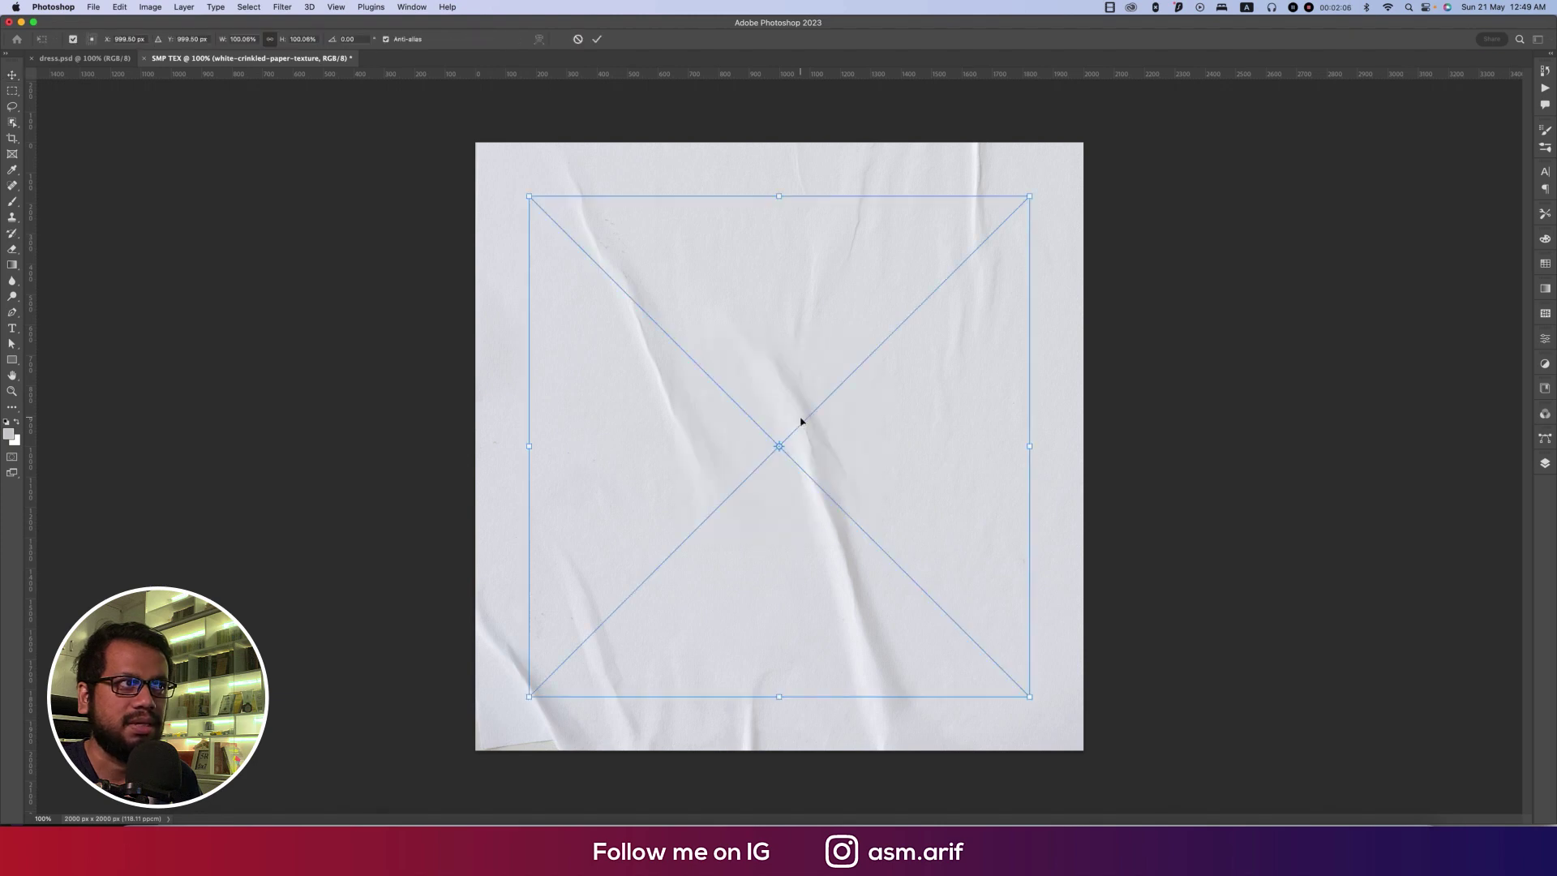
pyautogui.moveTo(1036, 204); pyautogui.dragTo(872, 428)
pyautogui.press('Return')
# Place the attractive-stylish-smiling-woman clothing store photo as an embedded image, scale it down, and position it over the dark shape
pyautogui.click(93, 6)
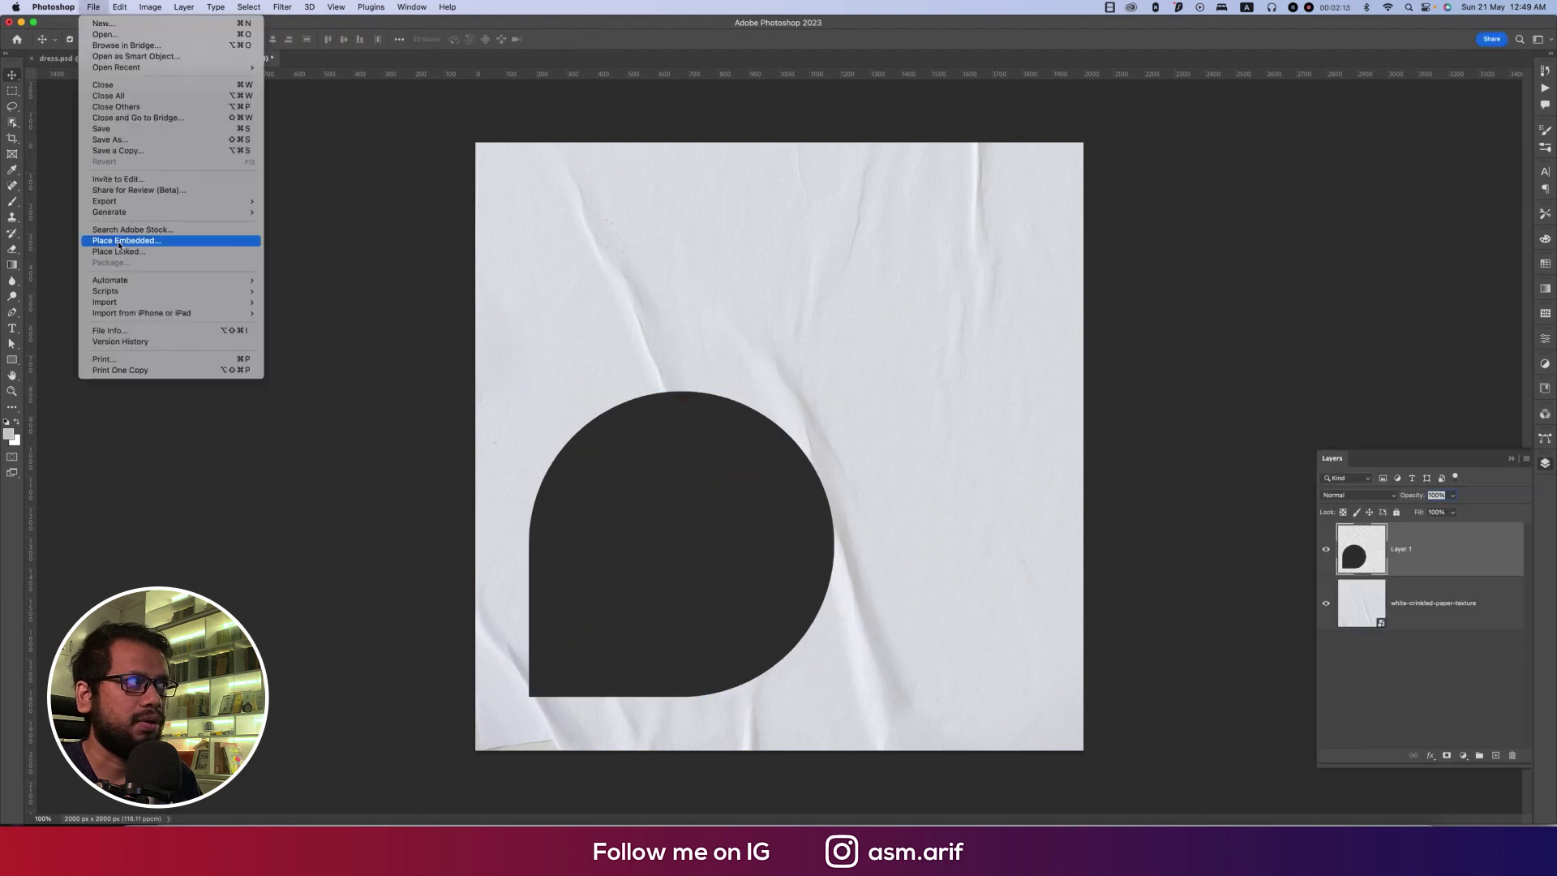
pyautogui.click(129, 241)
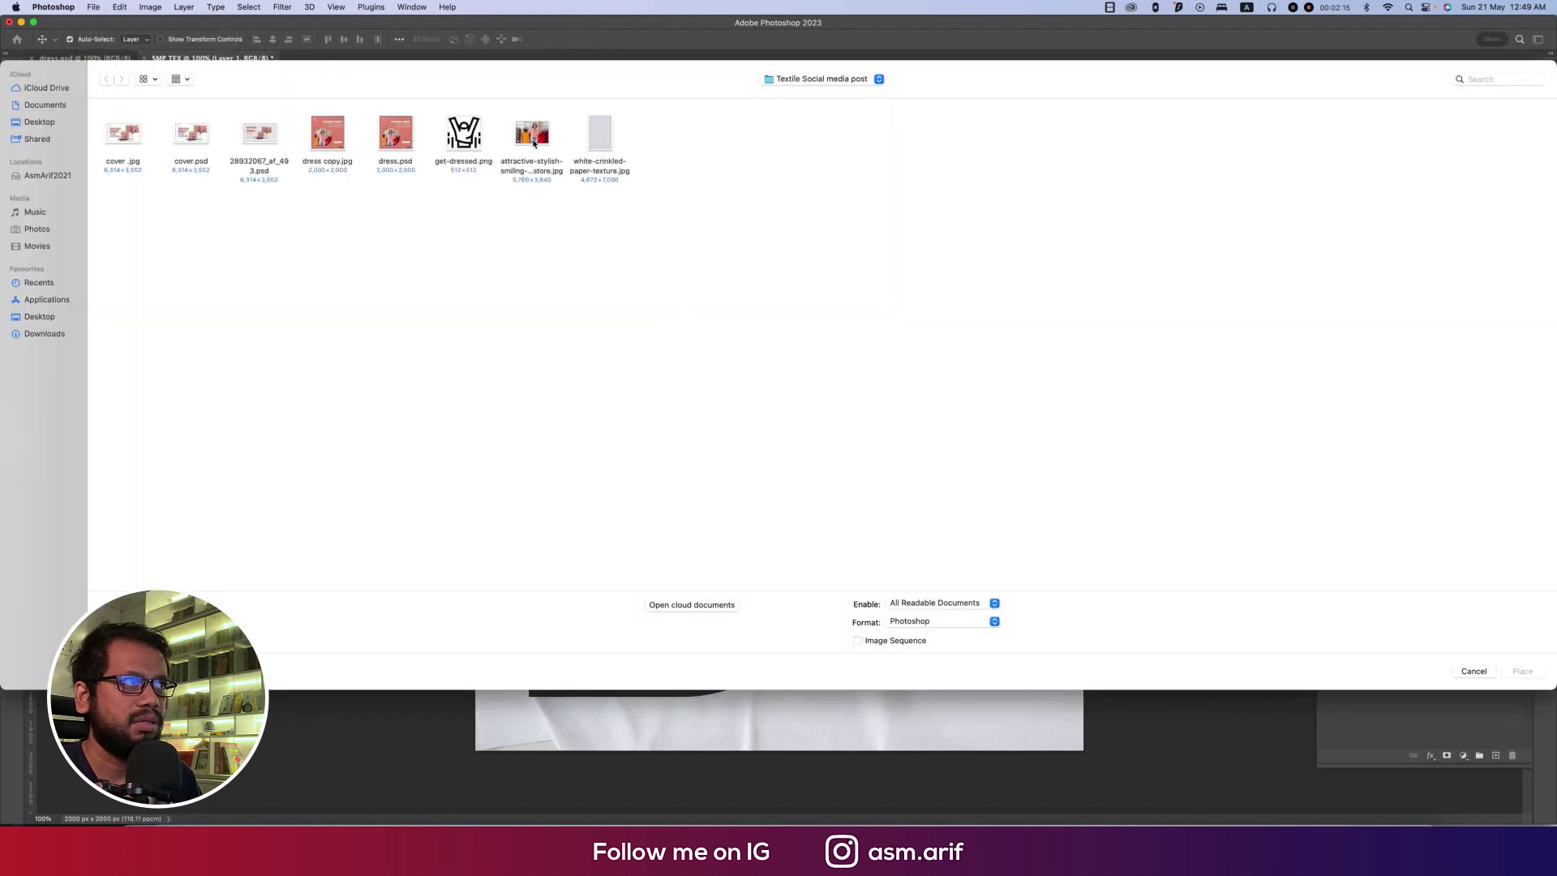
pyautogui.doubleClick(533, 143)
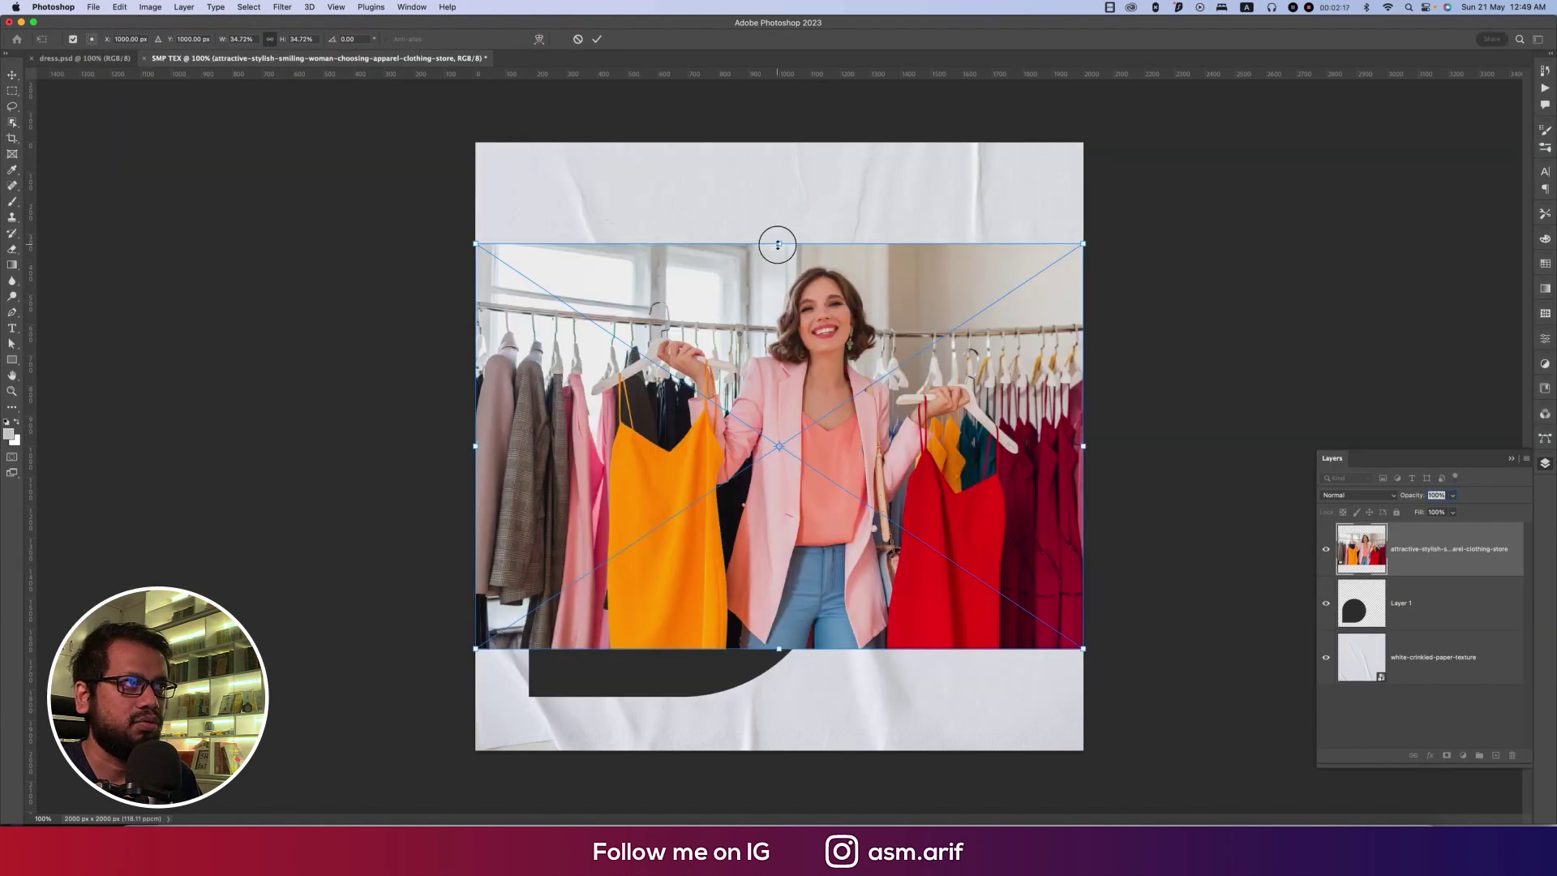
pyautogui.moveTo(778, 244); pyautogui.dragTo(779, 328)
pyautogui.moveTo(834, 424); pyautogui.dragTo(750, 489)
# Clip the clothing store photo to the dark shape layer with a clipping mask
pyautogui.rightClick(1435, 549)
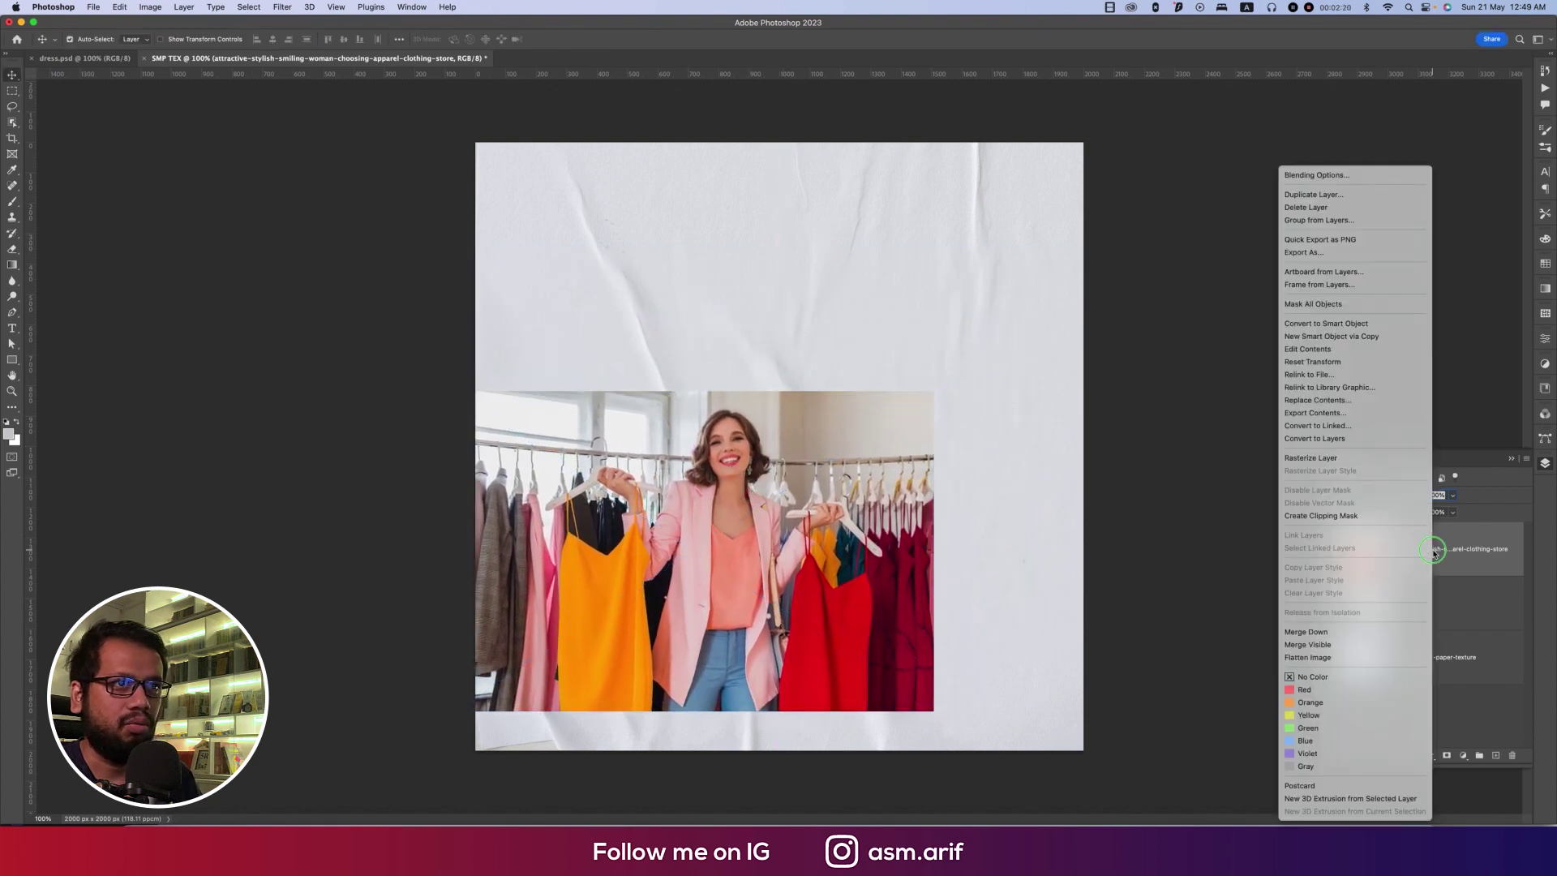
pyautogui.click(1354, 451)
pyautogui.rightClick(1451, 570)
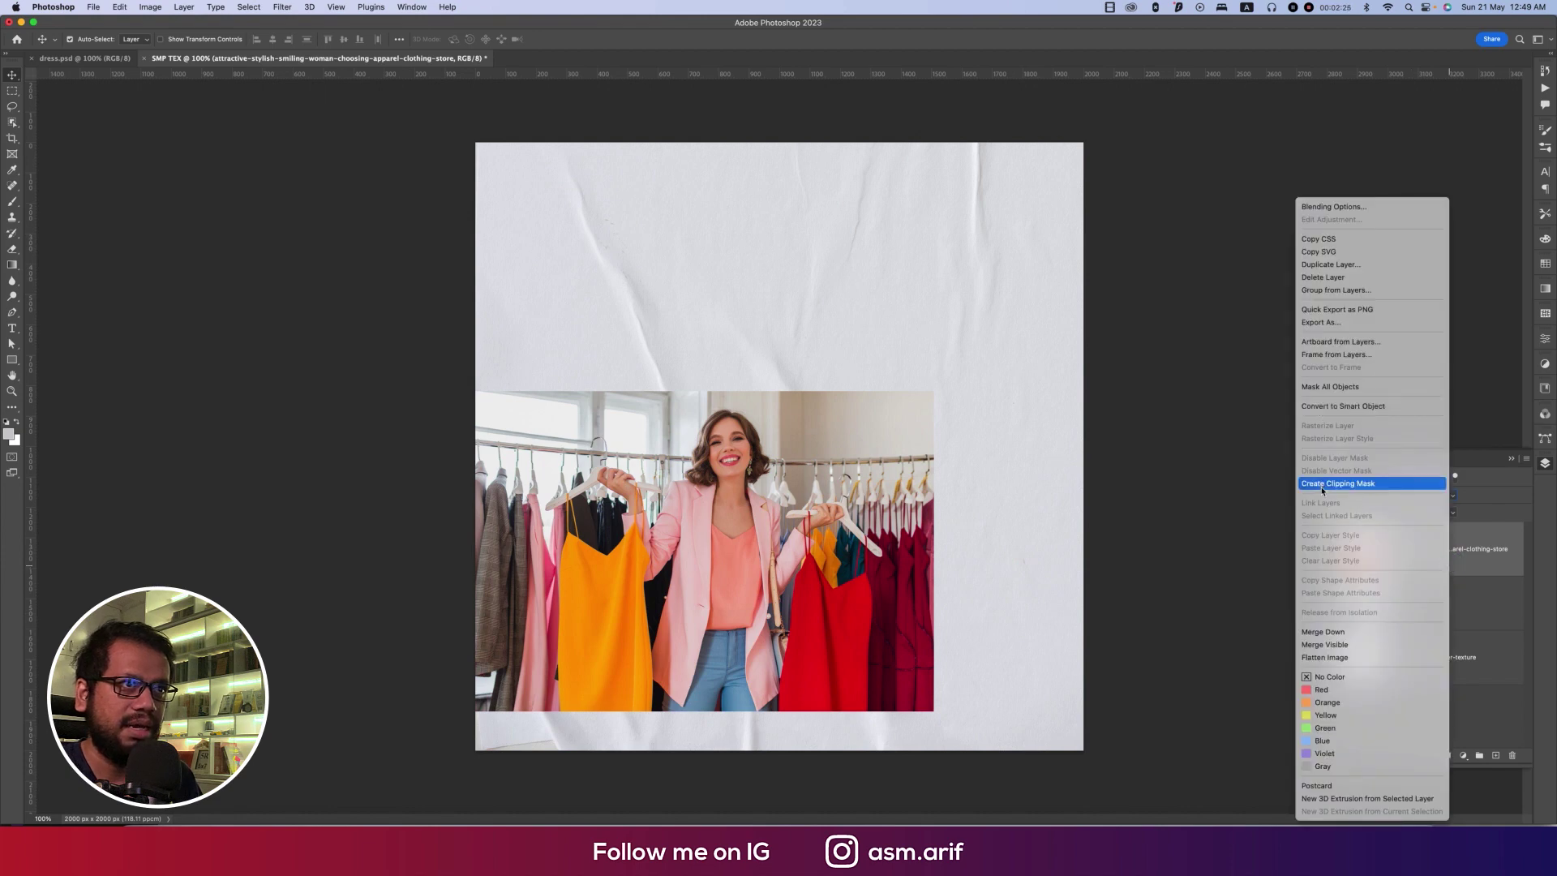
pyautogui.click(1353, 407)
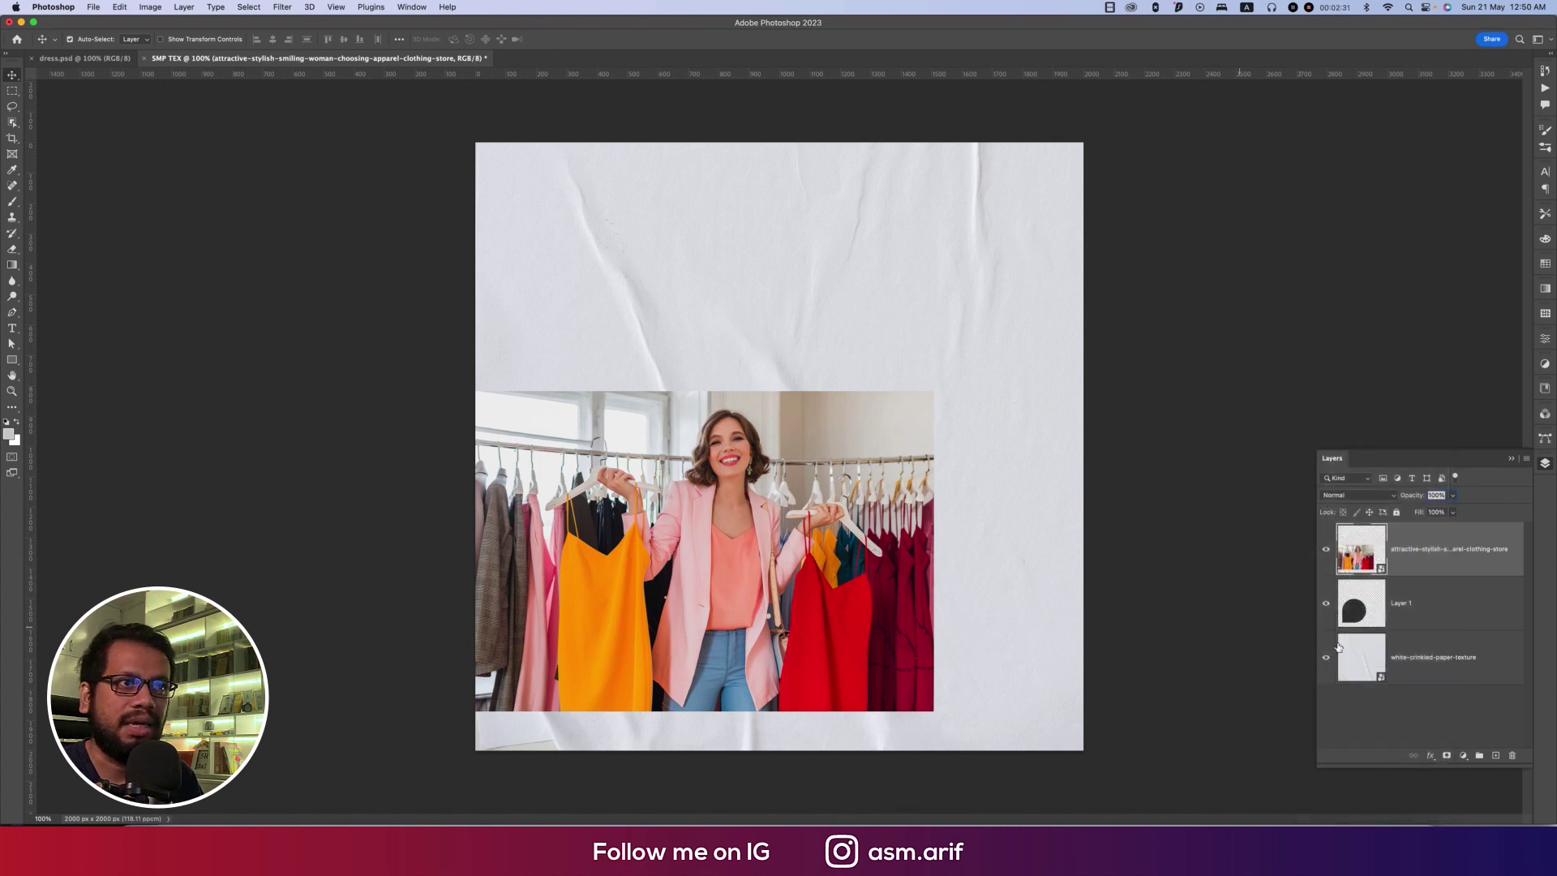
pyautogui.rightClick(1418, 562)
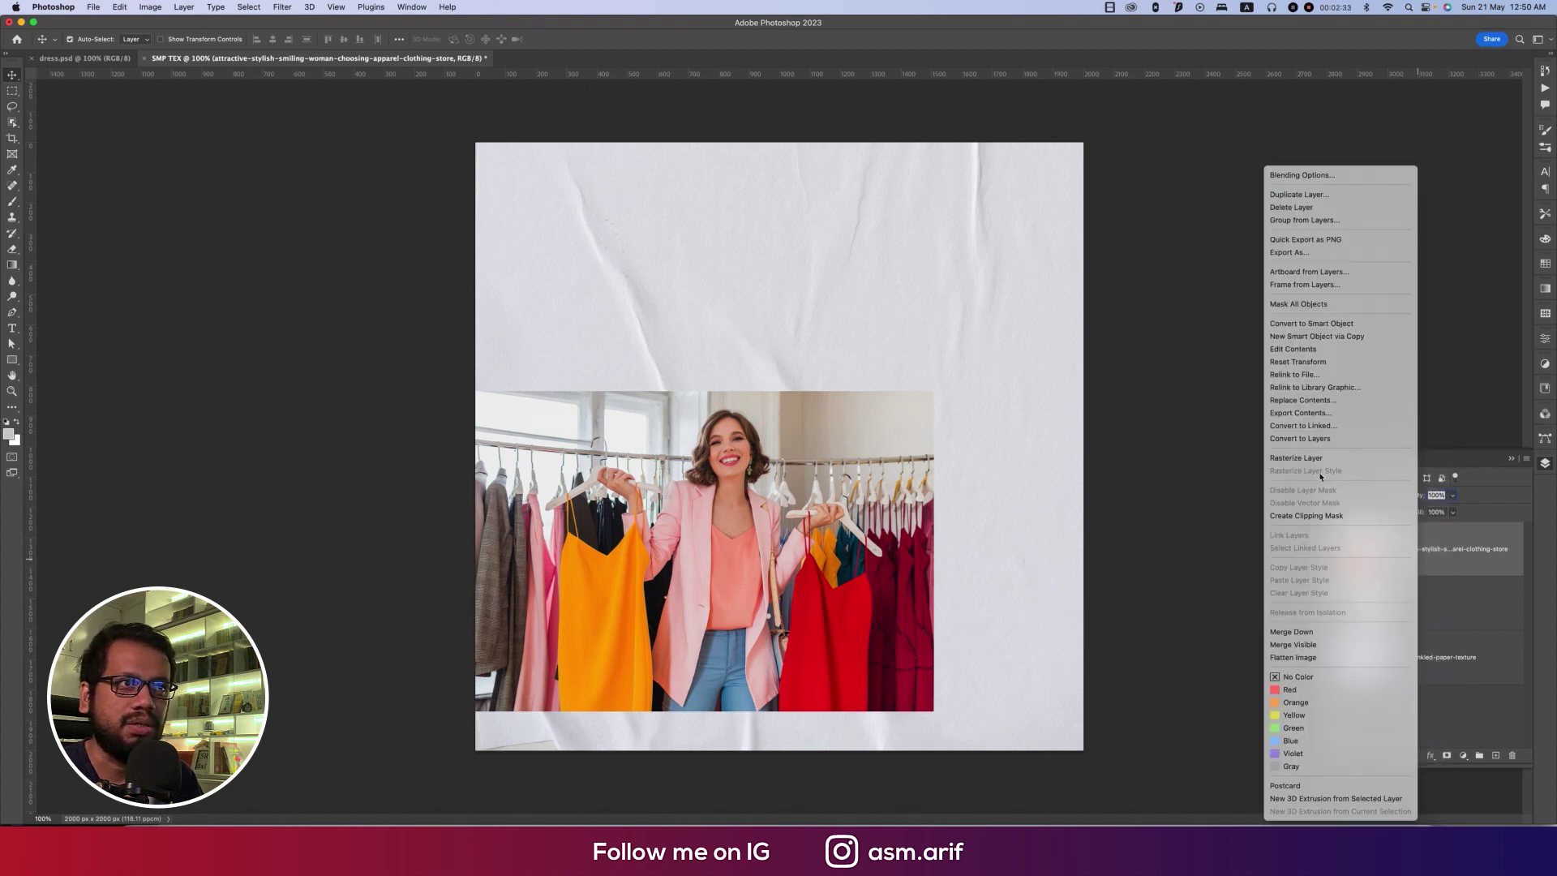
pyautogui.click(1306, 516)
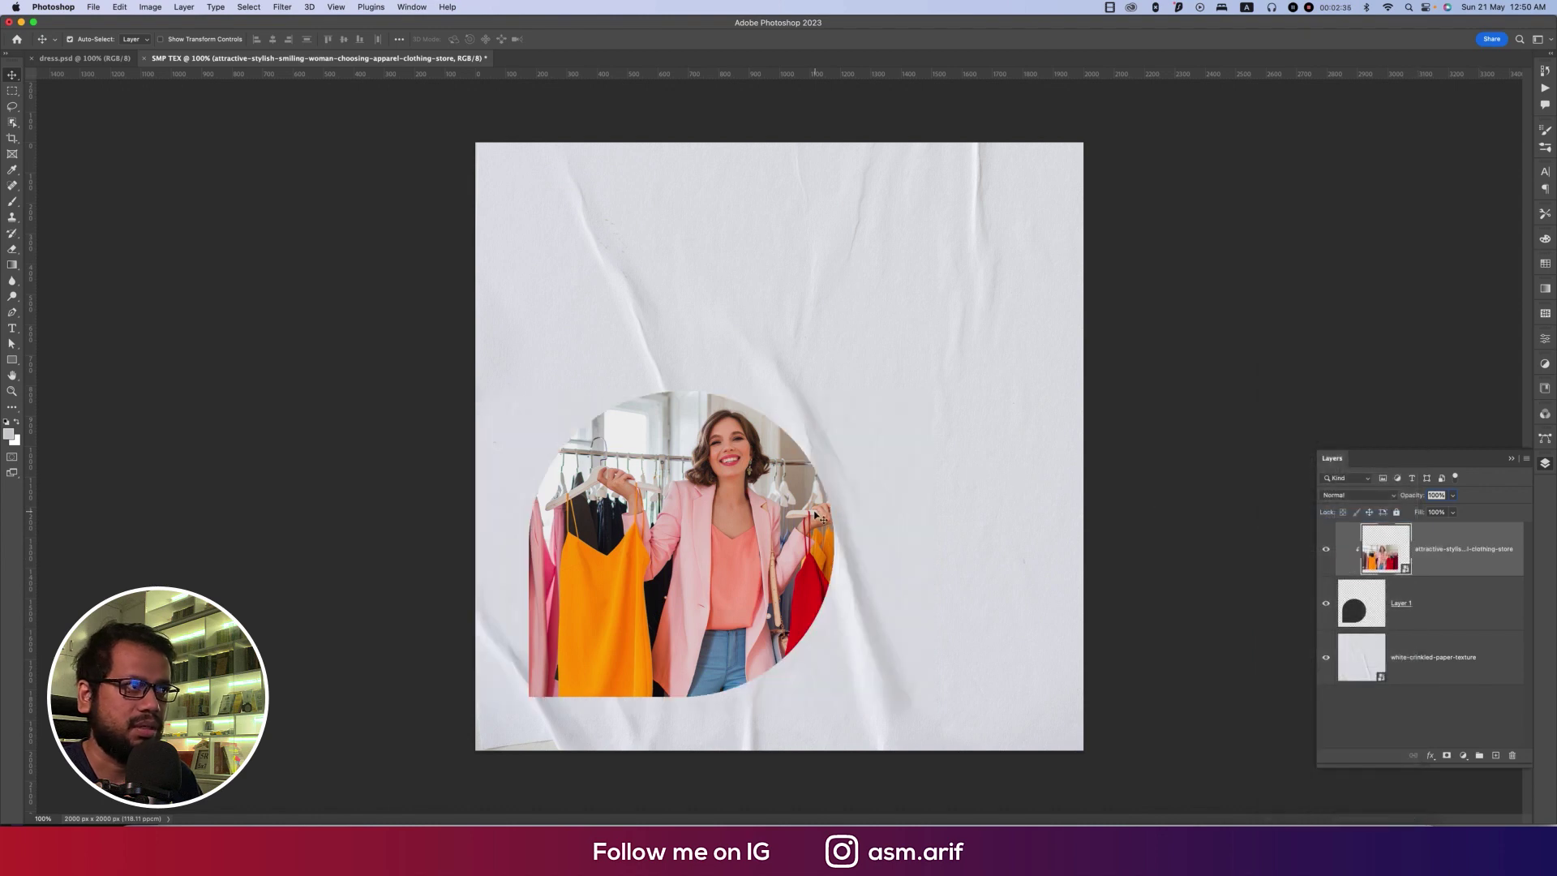
# Scale the clipped clothing store photo to about 95% so its lower edge meets the base of the rounded shape
pyautogui.press('super+t')
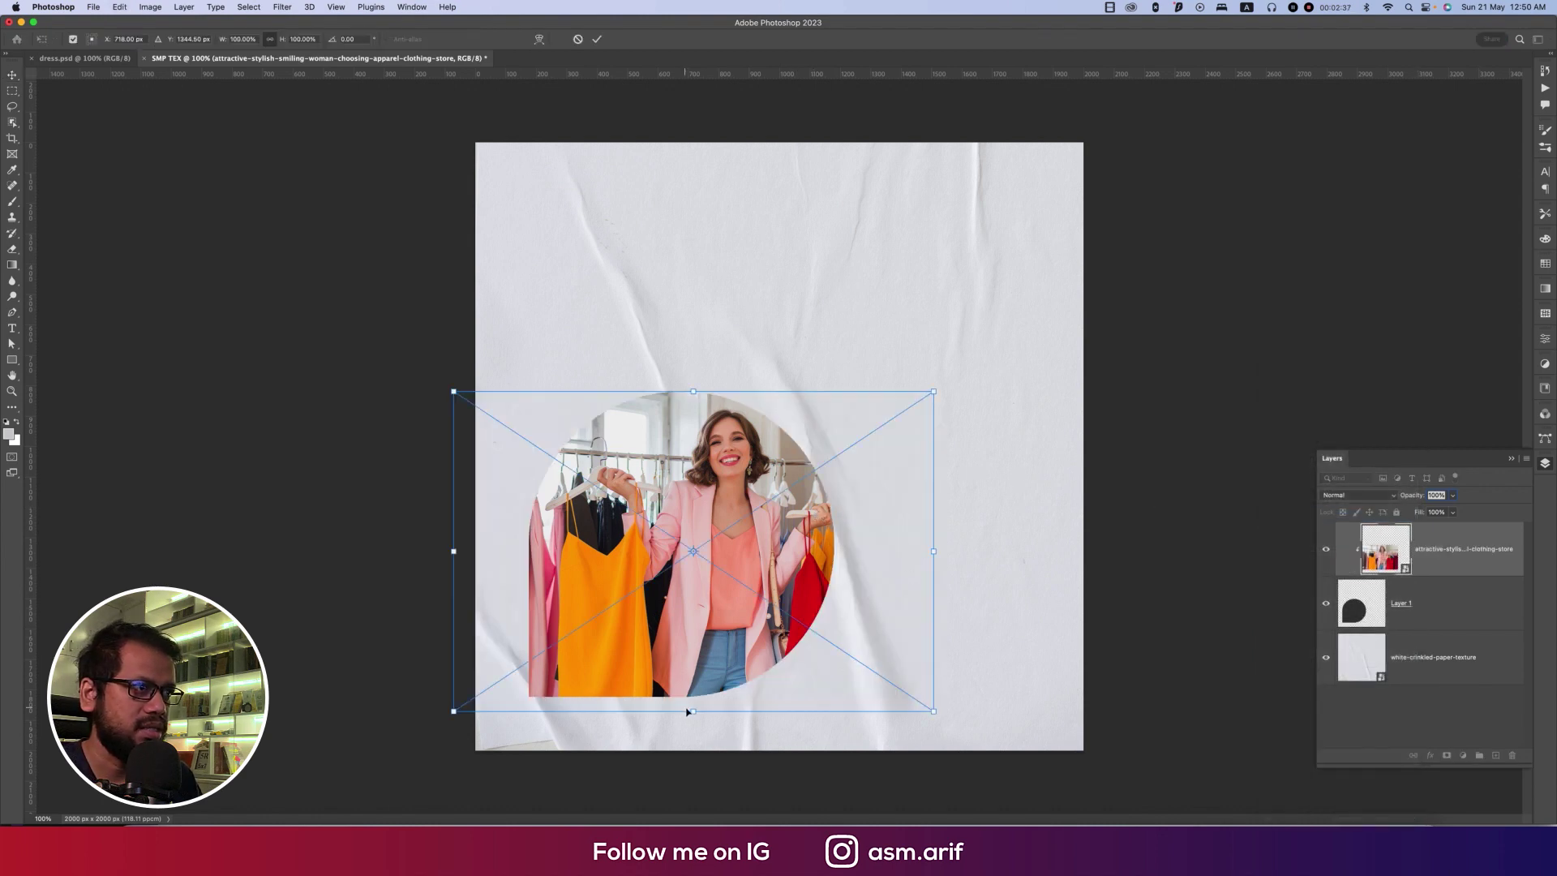
pyautogui.moveTo(688, 711); pyautogui.dragTo(695, 696)
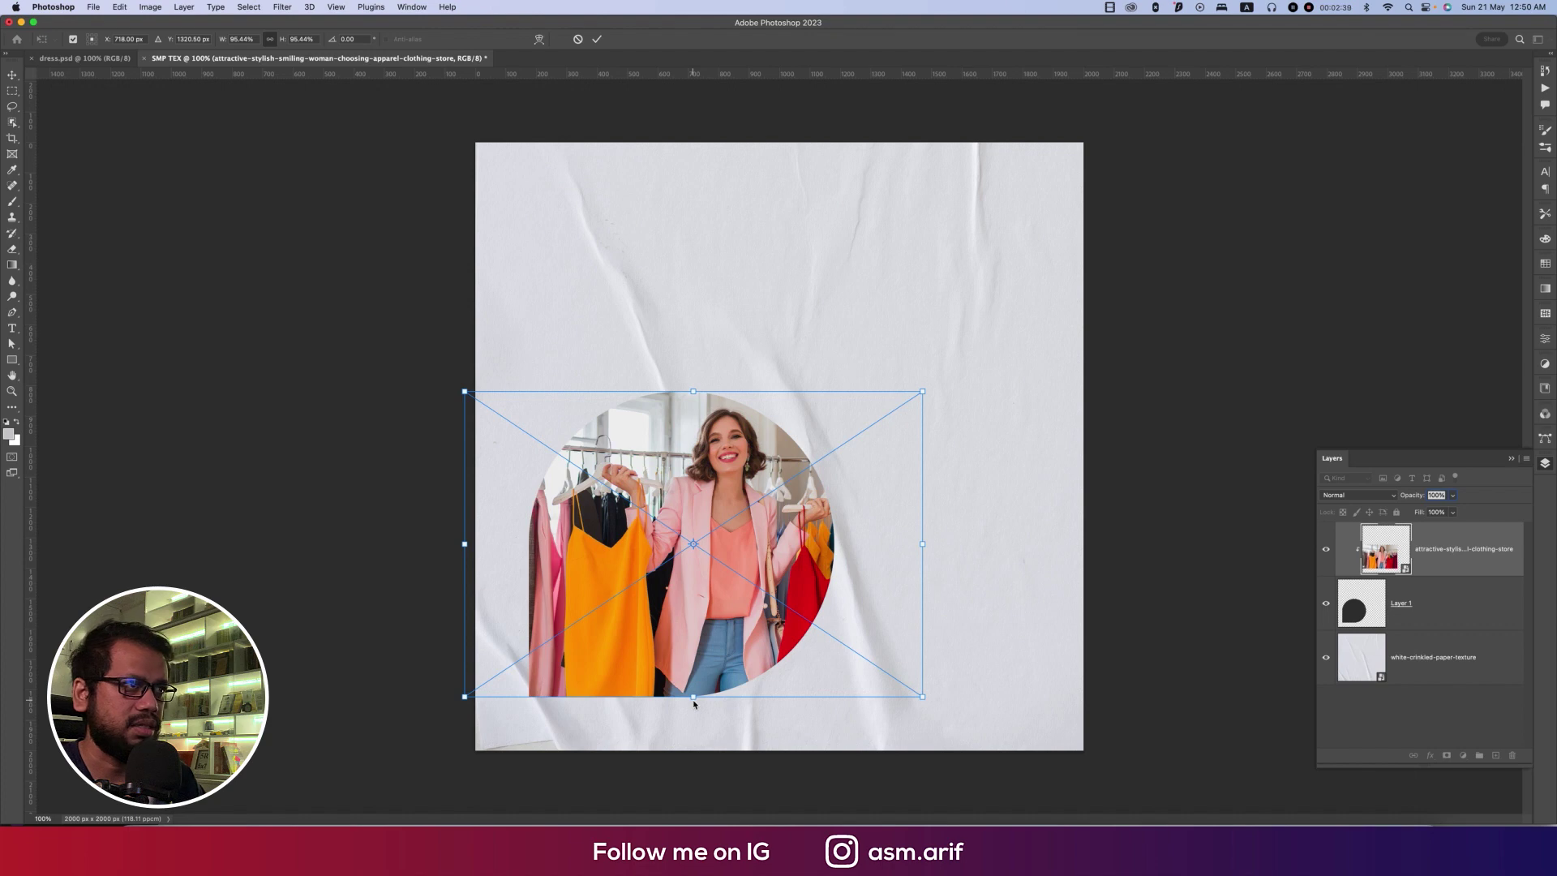
pyautogui.press('Return')
# Rasterize the white-crinkled-paper-texture layer
pyautogui.click(963, 637)
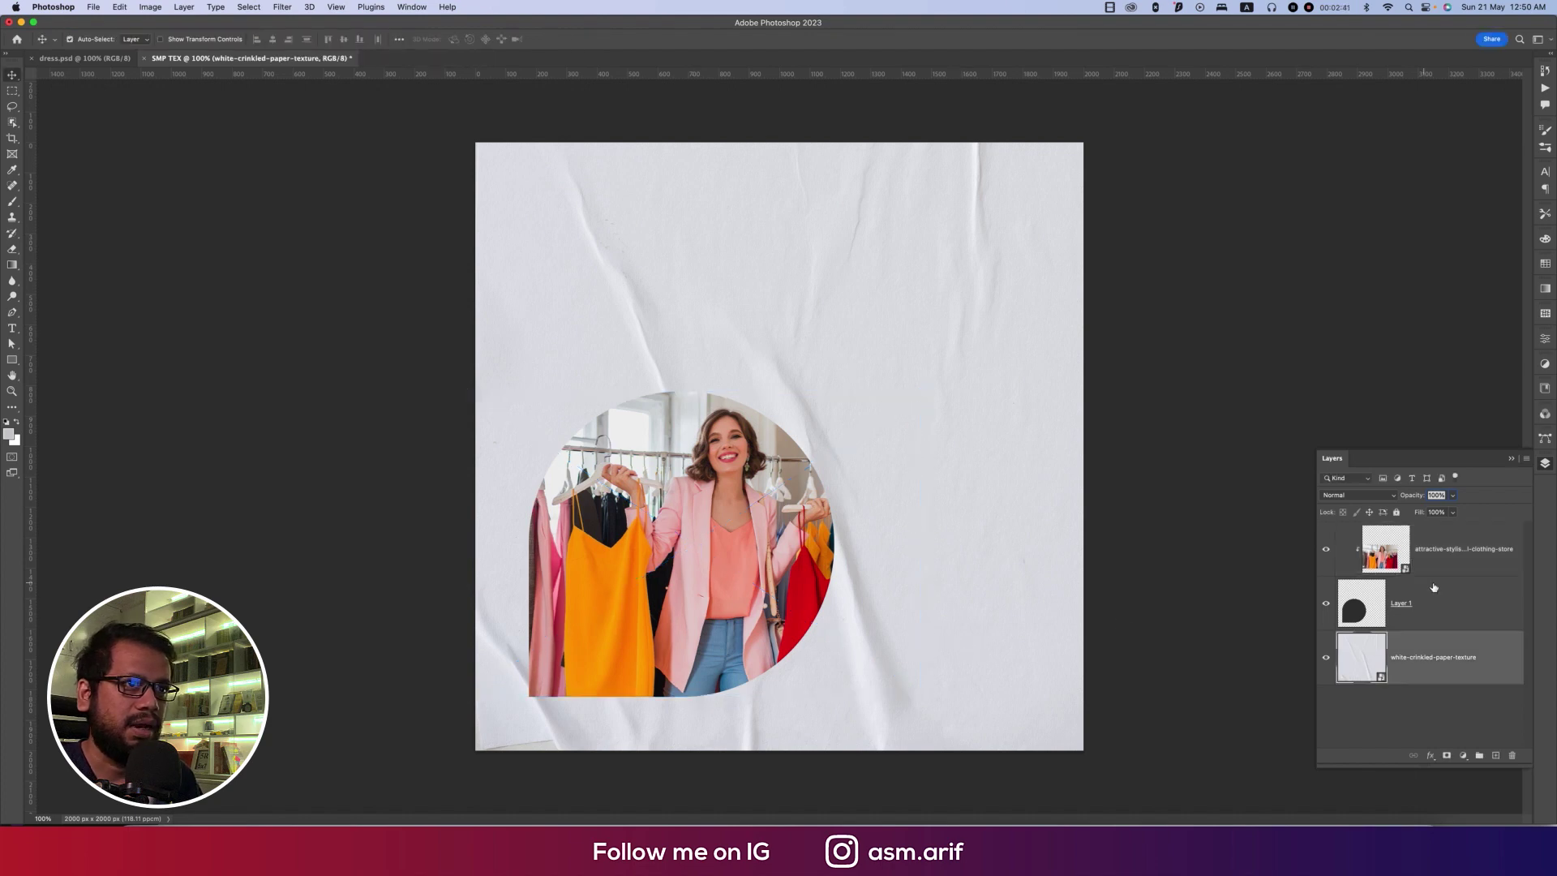
pyautogui.rightClick(1420, 668)
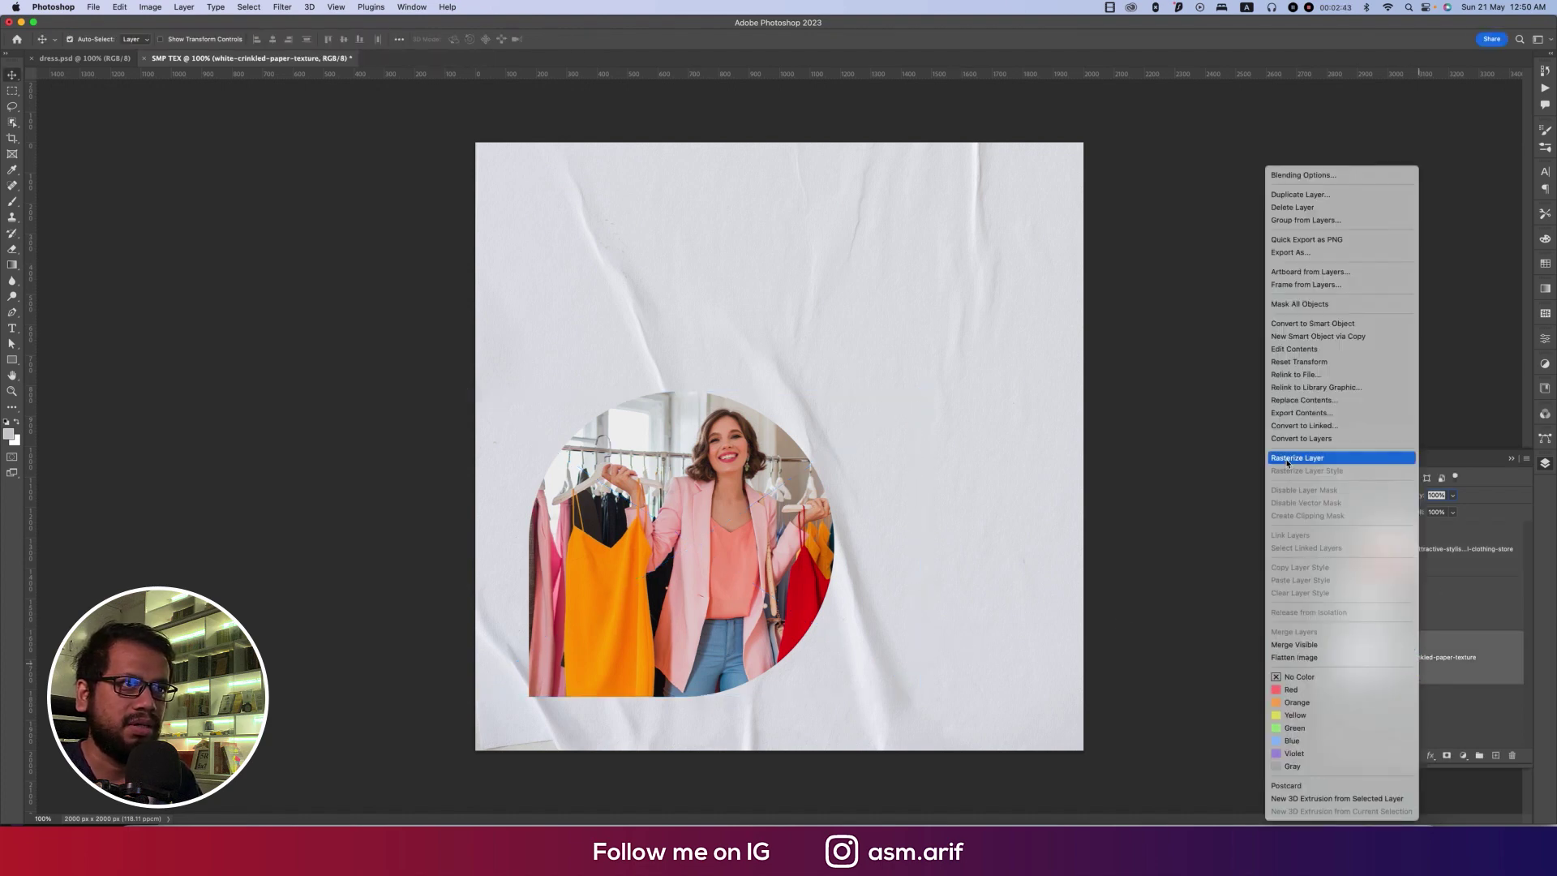
pyautogui.click(1378, 460)
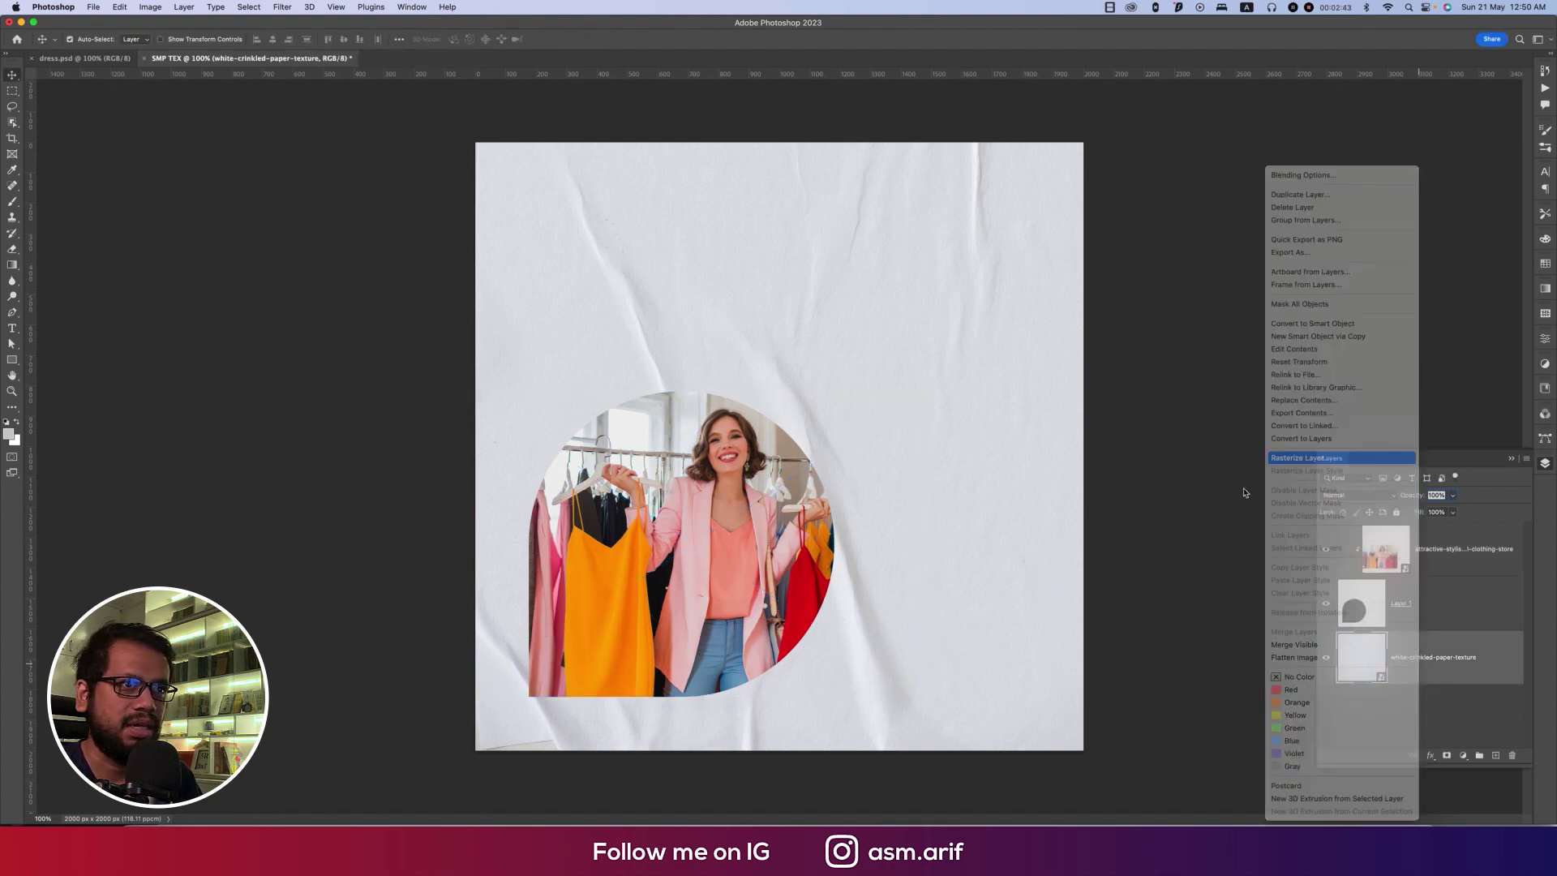
# Add a solid color fill layer above the paper texture, using coral f1967f sampled from the woman's top
pyautogui.click(1463, 755)
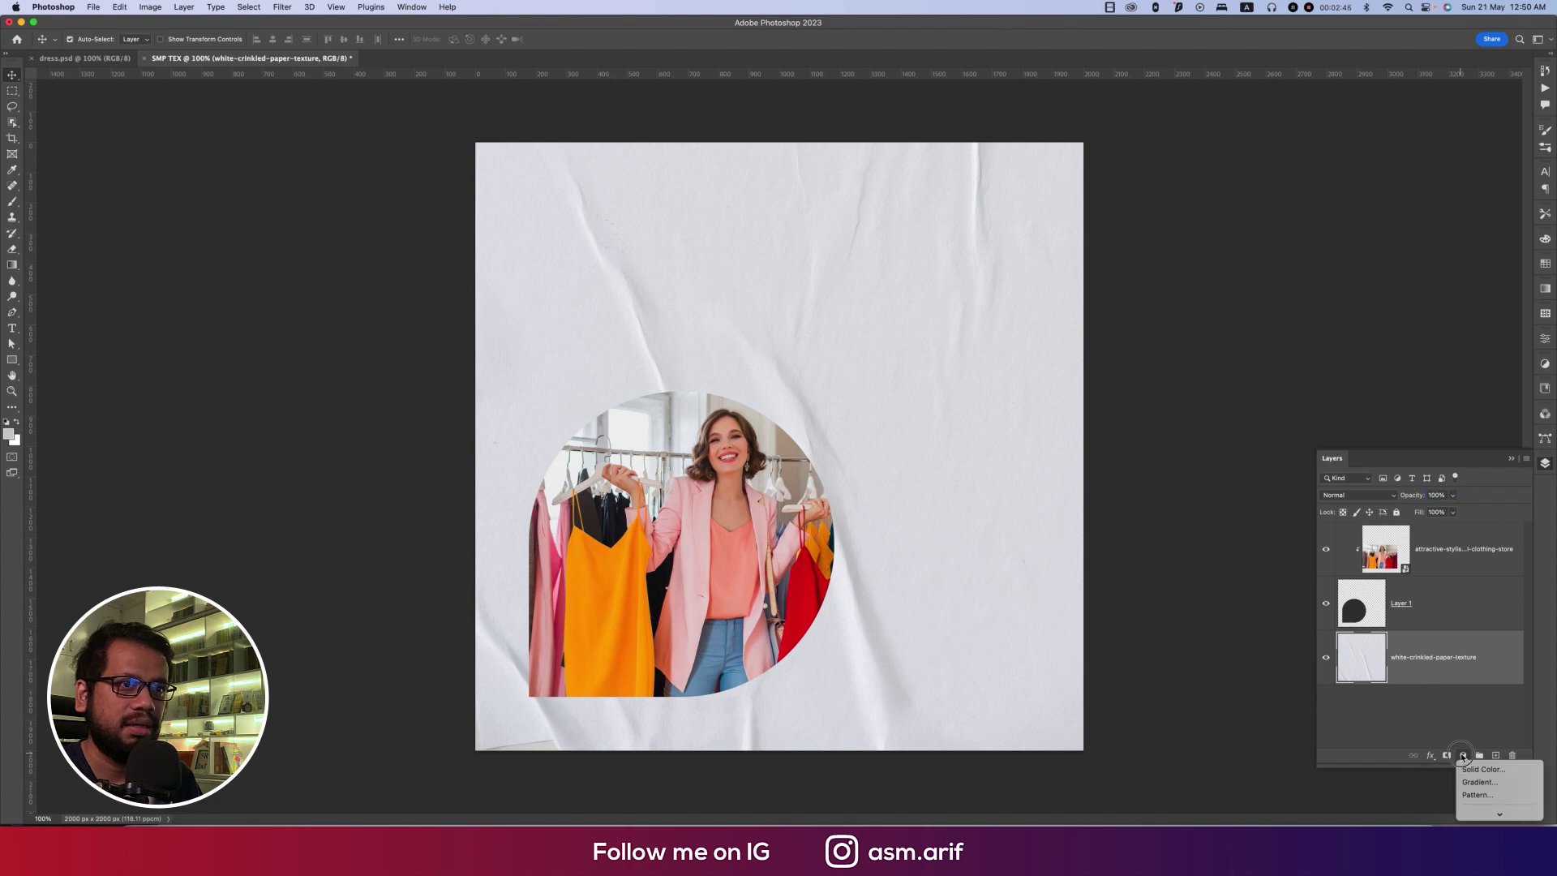
pyautogui.click(1496, 774)
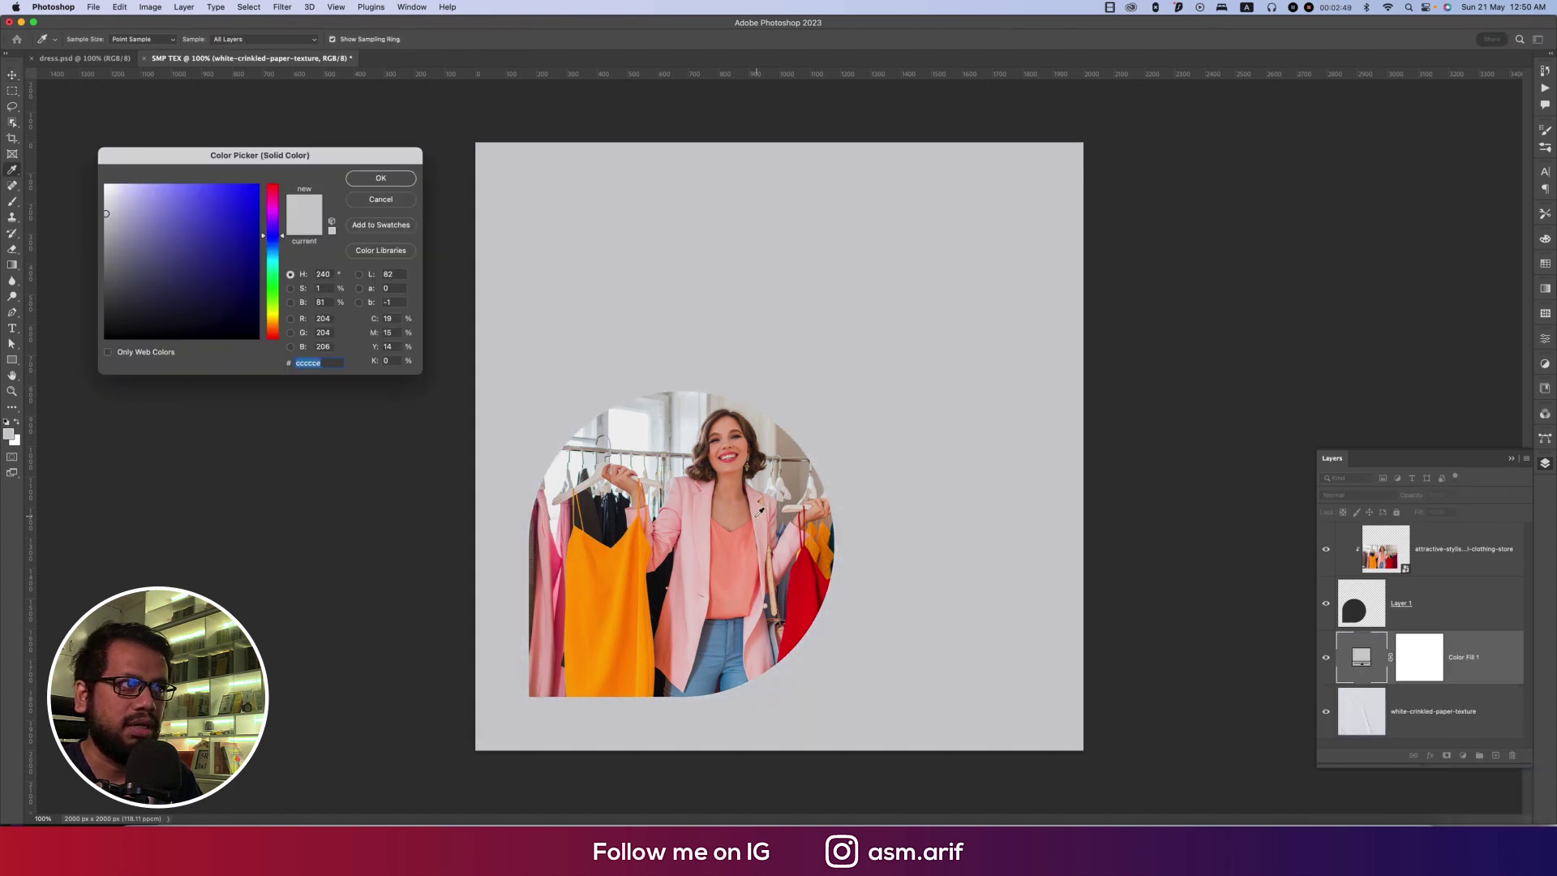
pyautogui.click(735, 533)
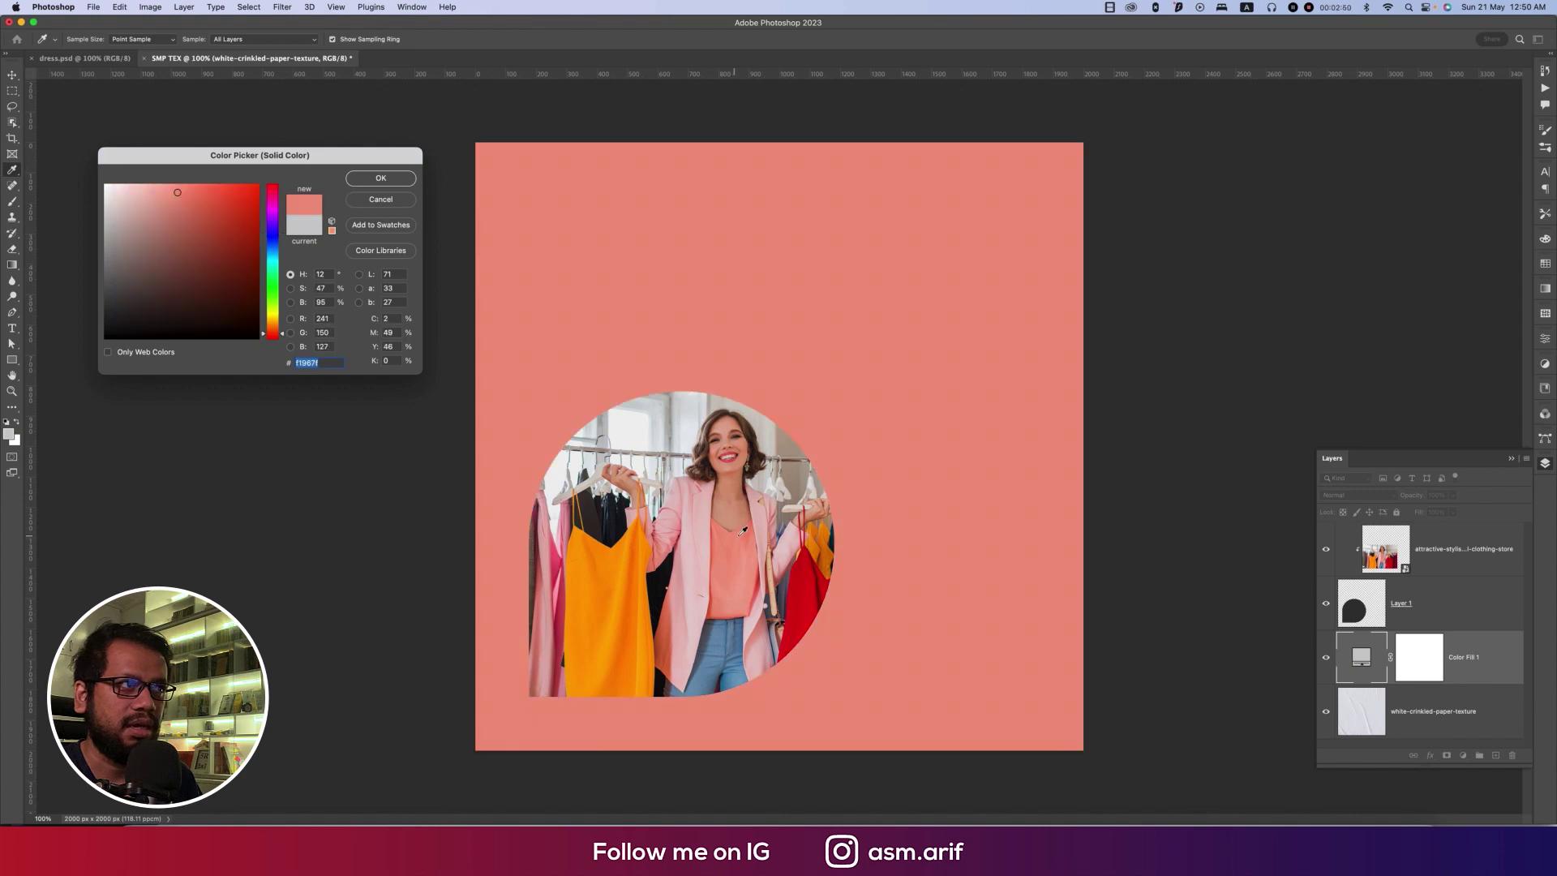
pyautogui.click(365, 186)
# Set the coral fill layer's blend mode to Multiply
pyautogui.click(1348, 495)
pyautogui.click(1356, 502)
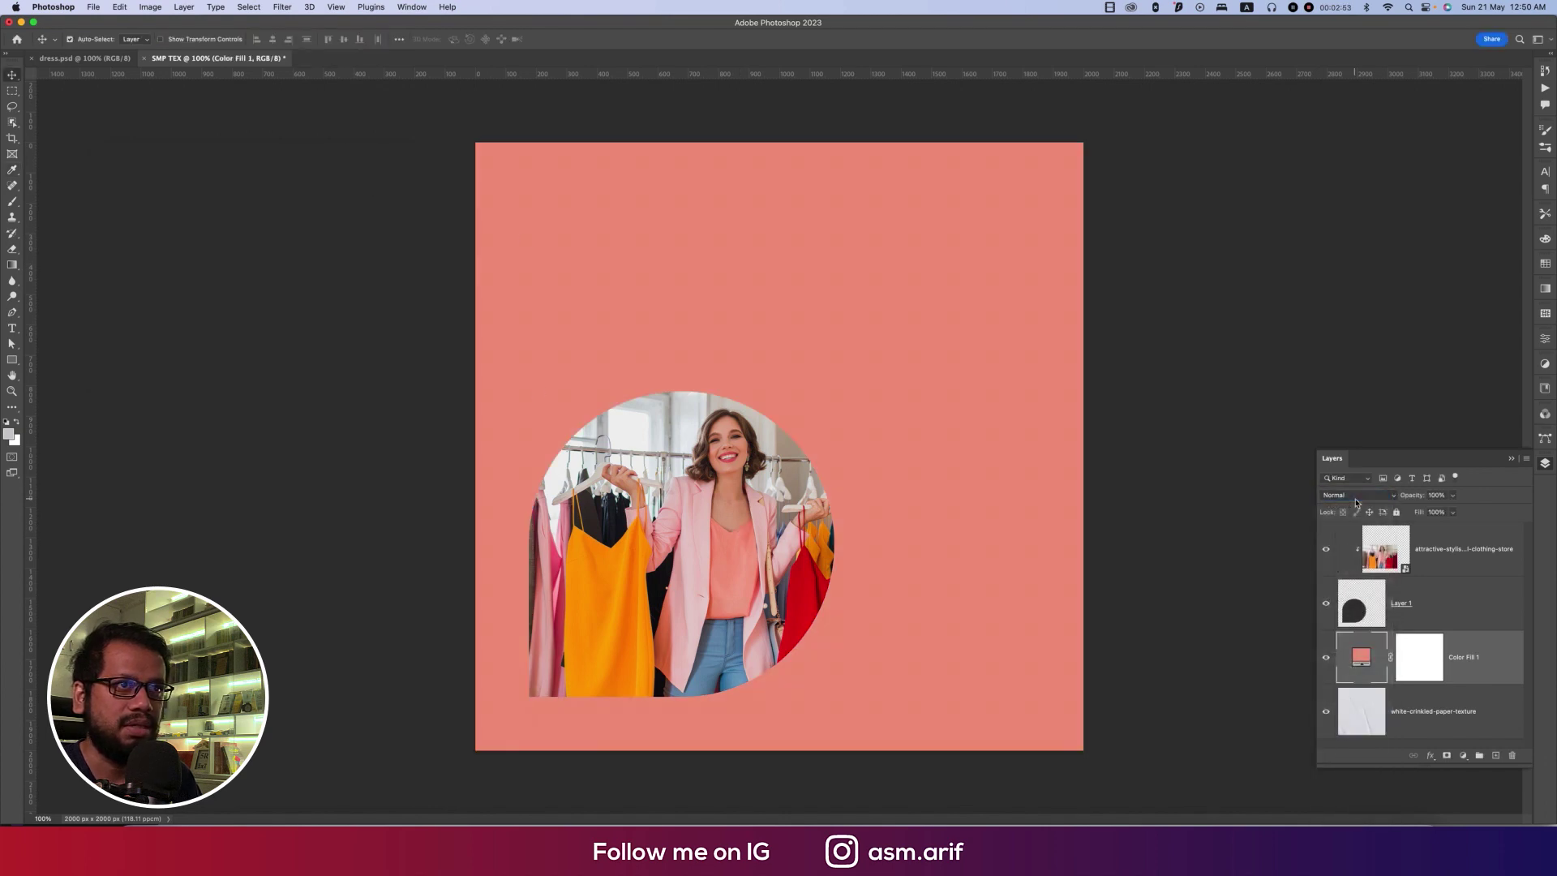
pyautogui.click(1364, 498)
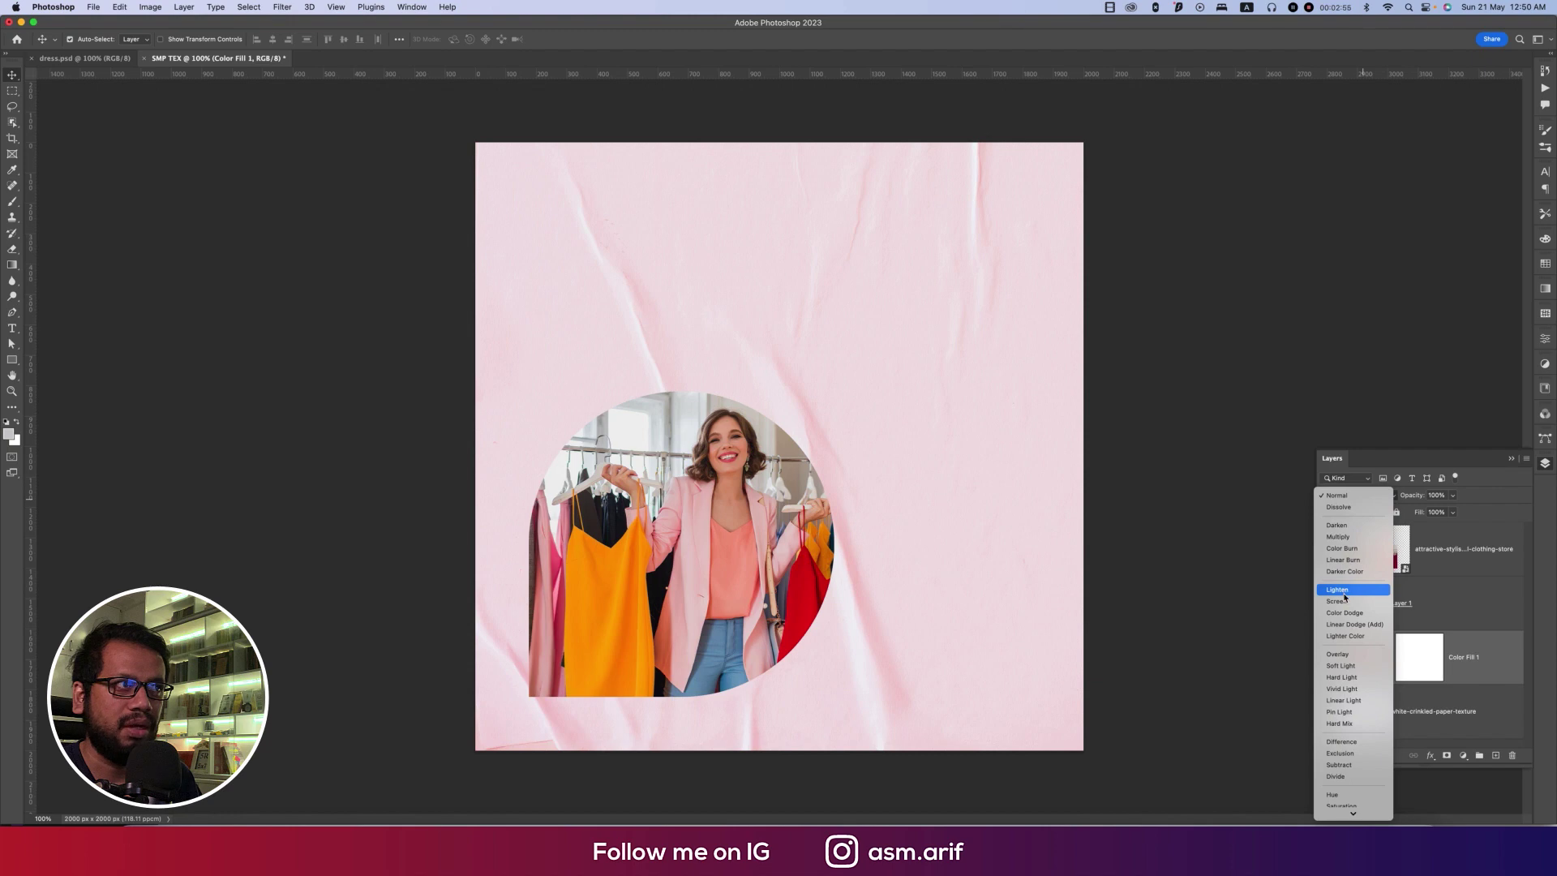
pyautogui.click(1344, 541)
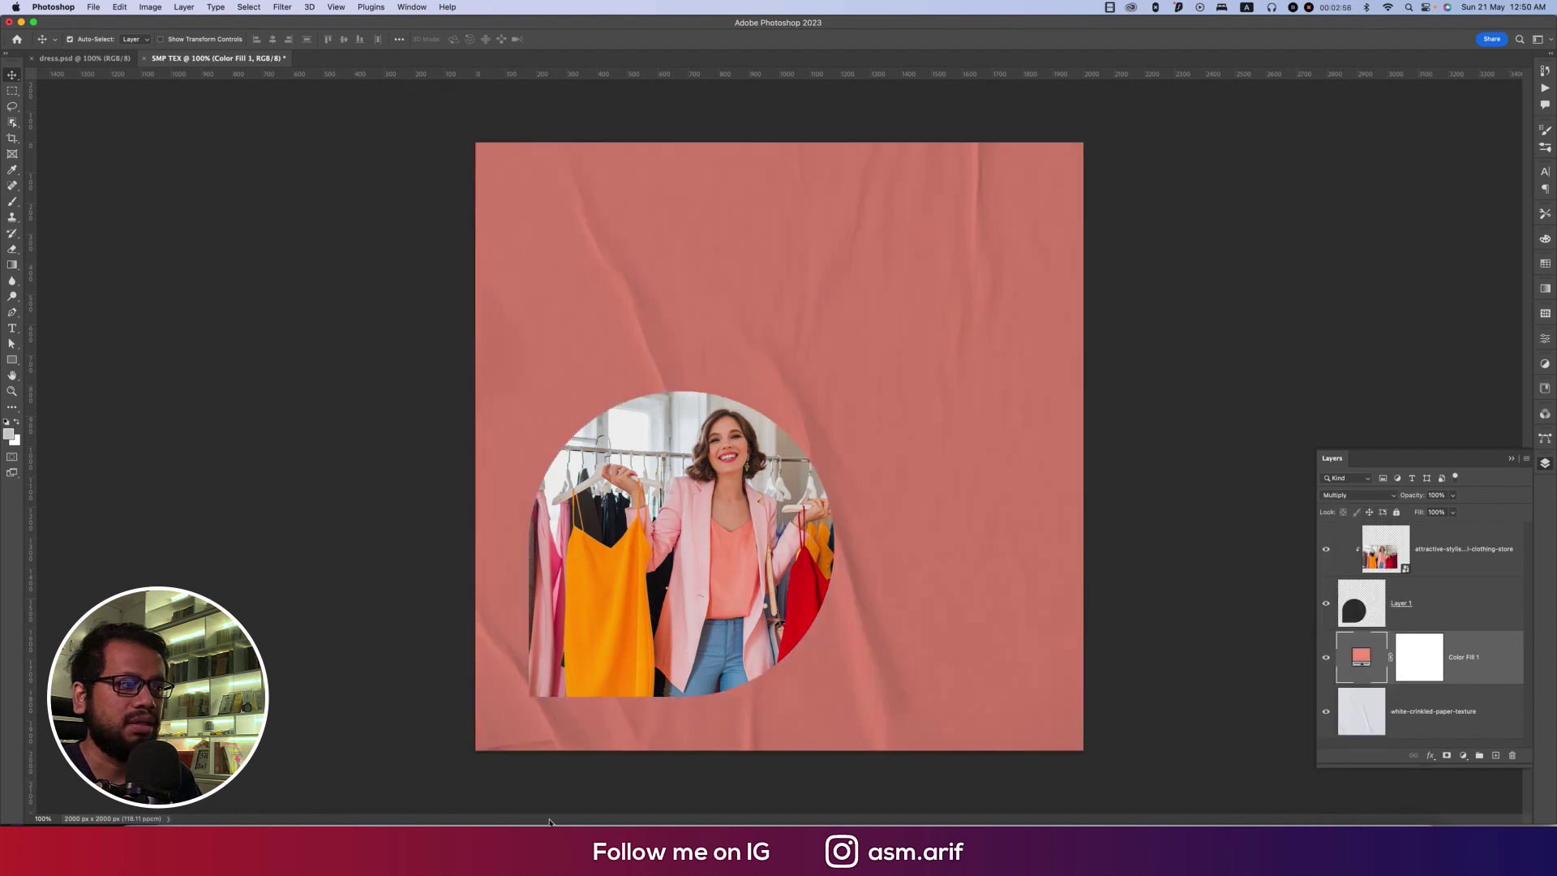
# Switch to Illustrator and swap the rounded shape's fill and stroke, leaving it as a 1 pt outline without fill
pyautogui.click(660, 836)
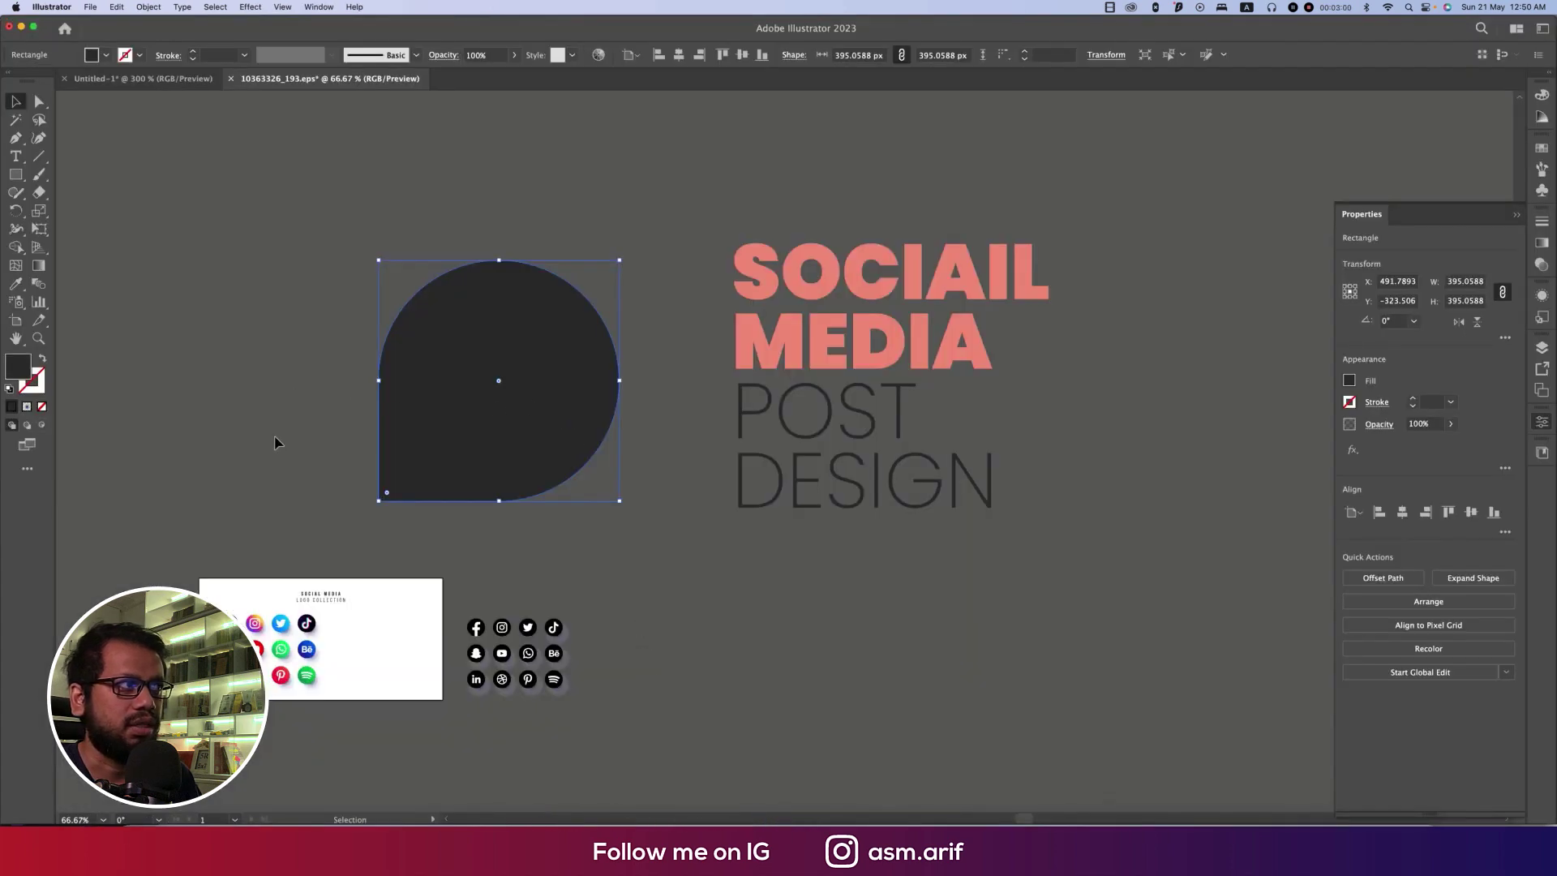
pyautogui.click(42, 360)
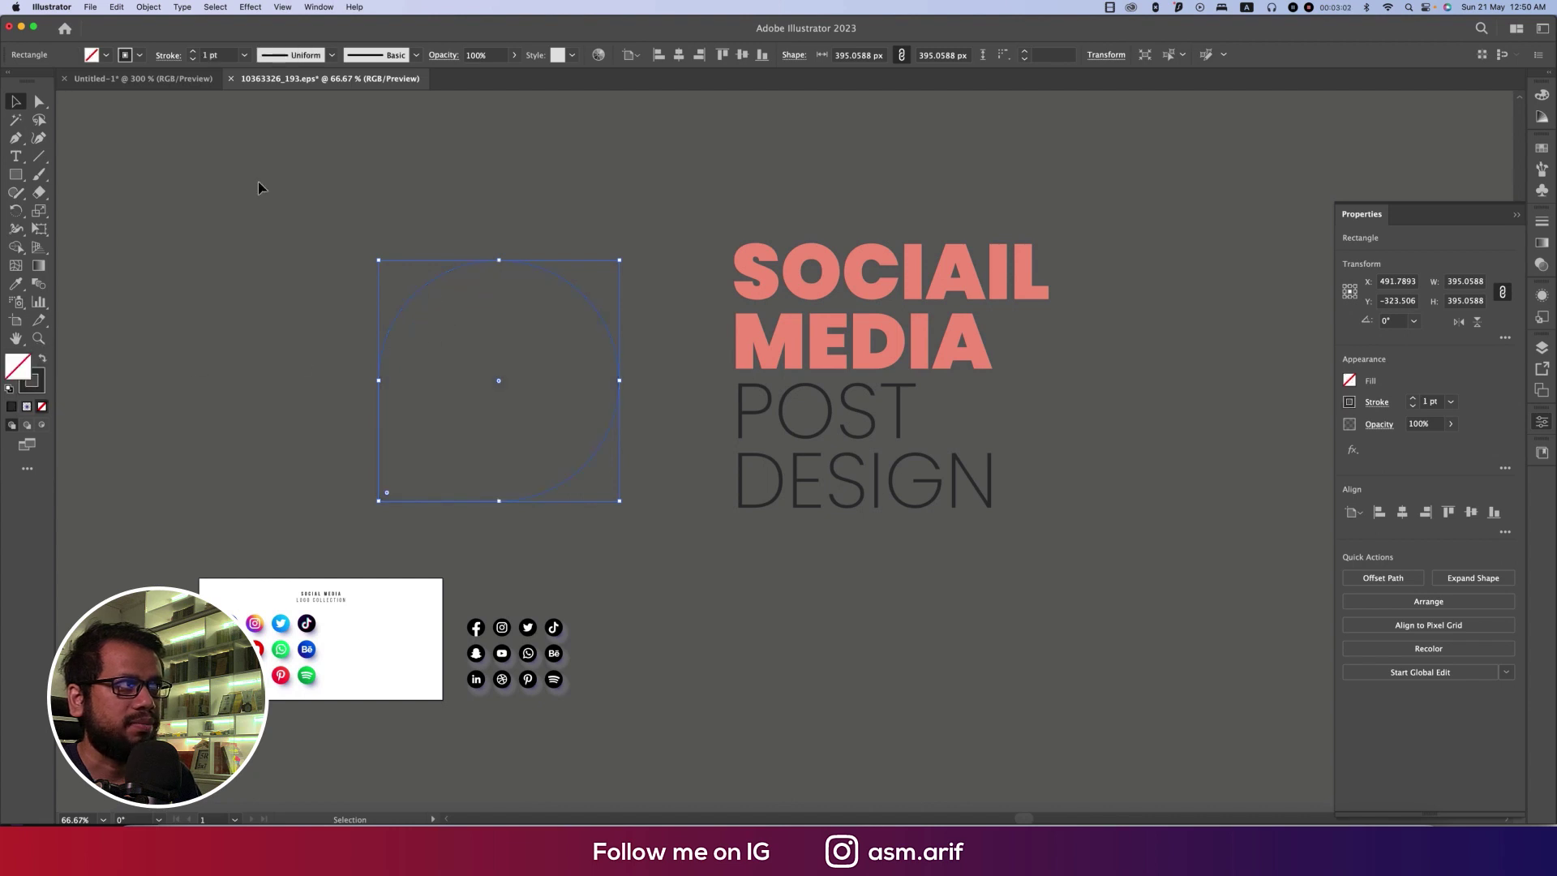
pyautogui.click(43, 358)
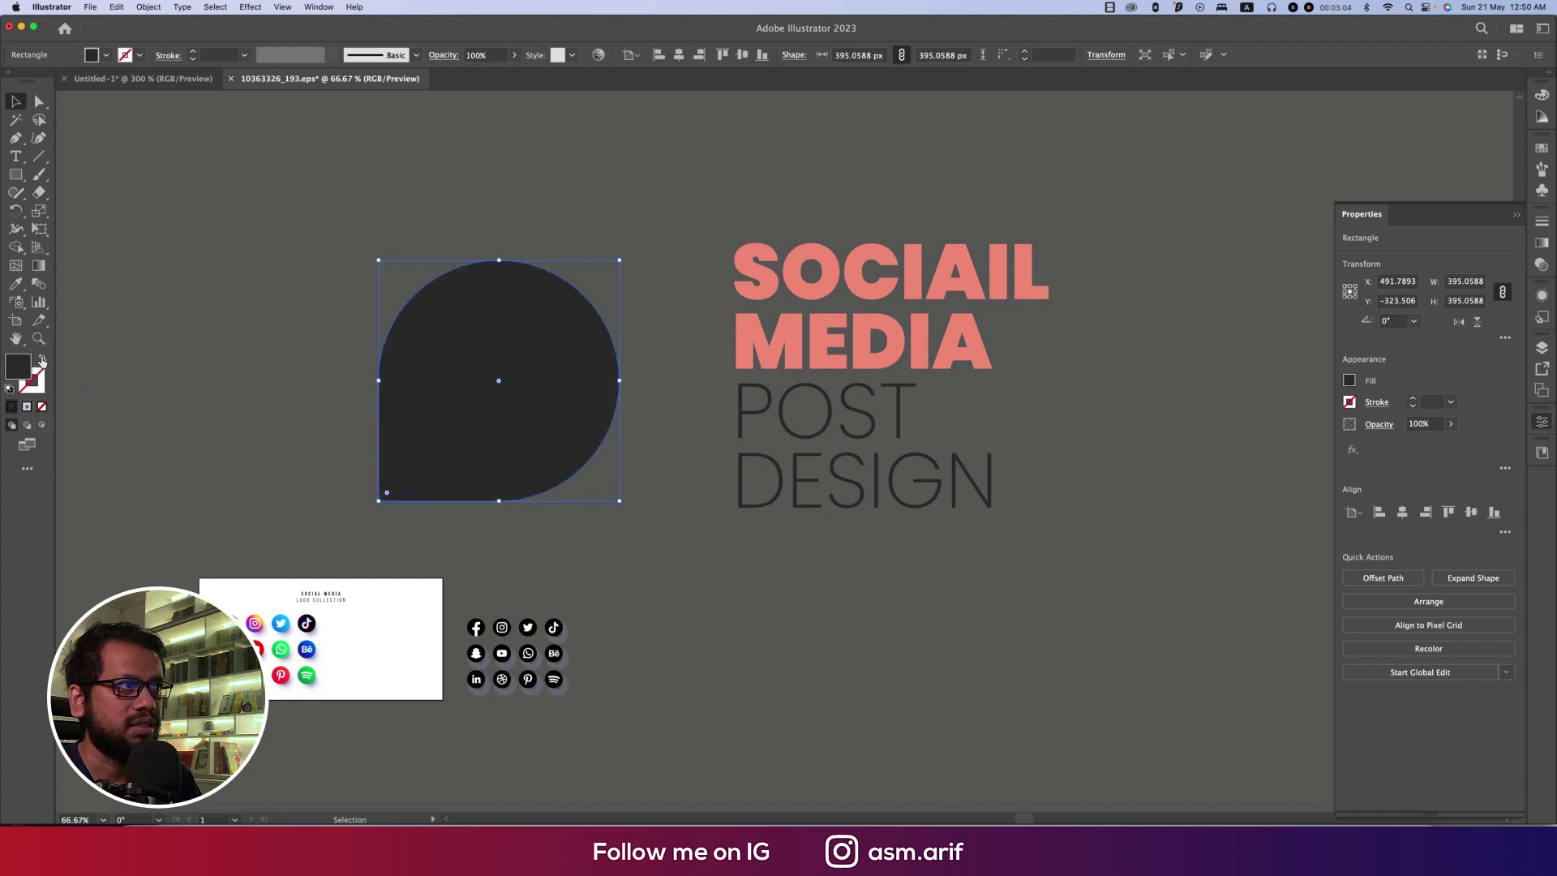
pyautogui.click(43, 358)
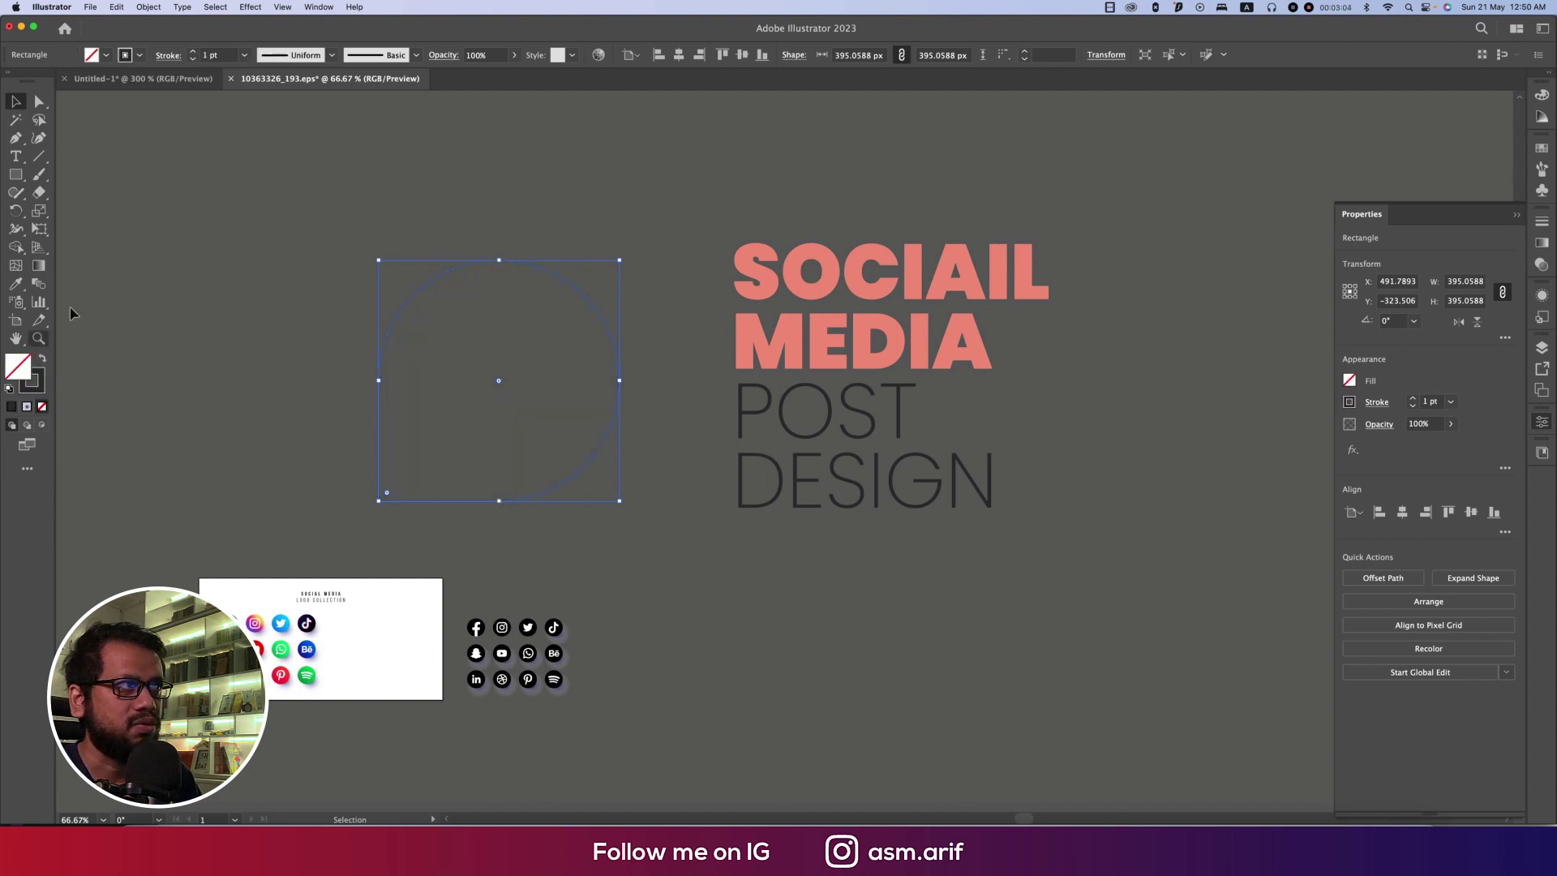
pyautogui.click(139, 55)
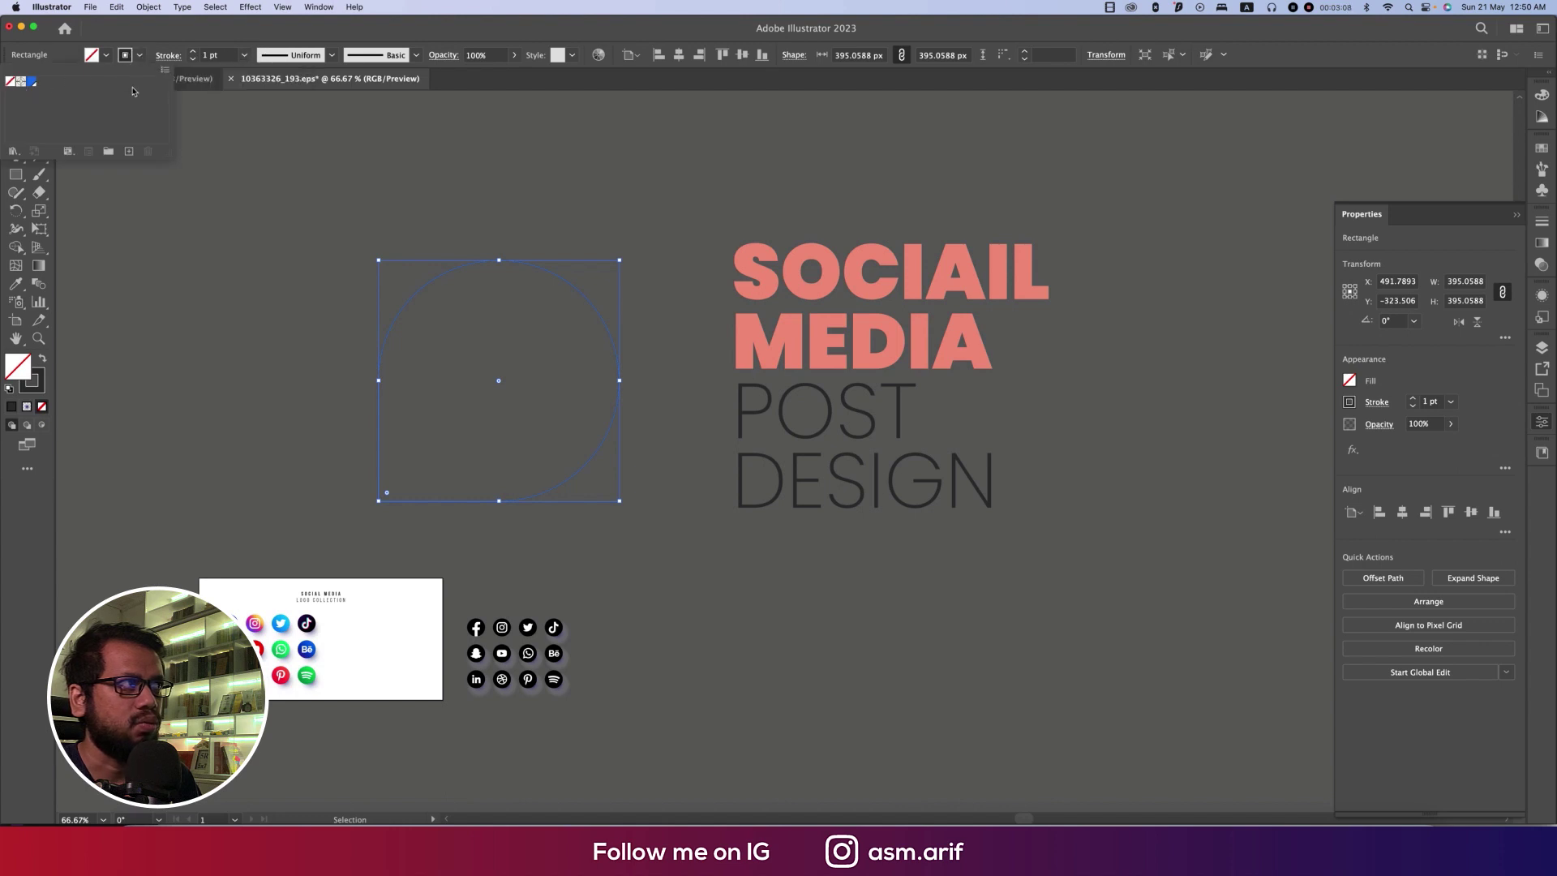
pyautogui.click(126, 59)
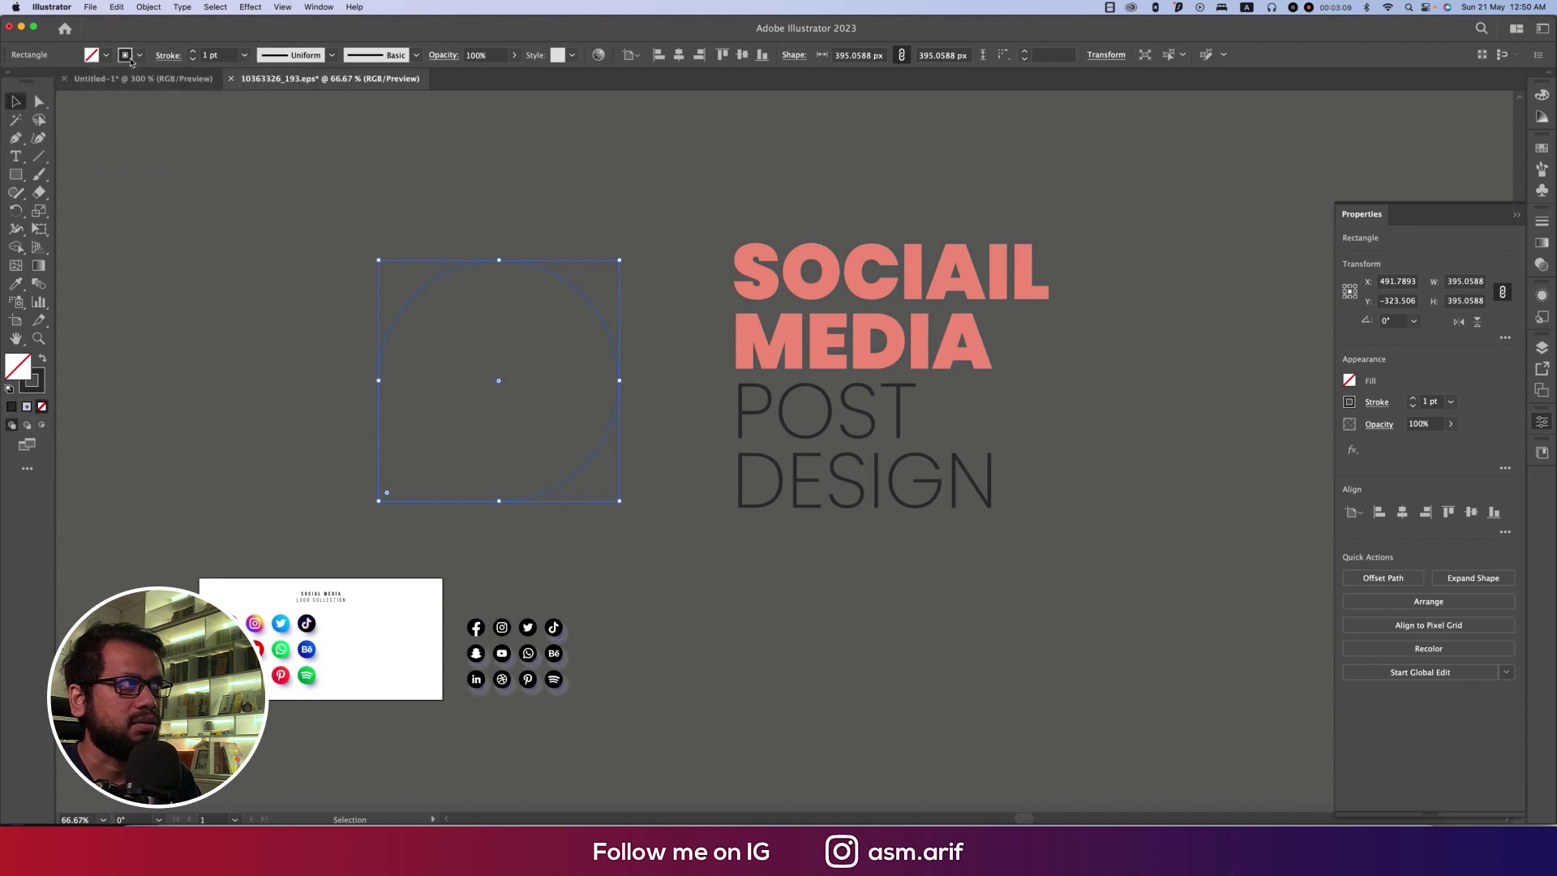
# Set the rounded shape's stroke color to white (ffffff)
pyautogui.doubleClick(37, 381)
pyautogui.click(771, 304)
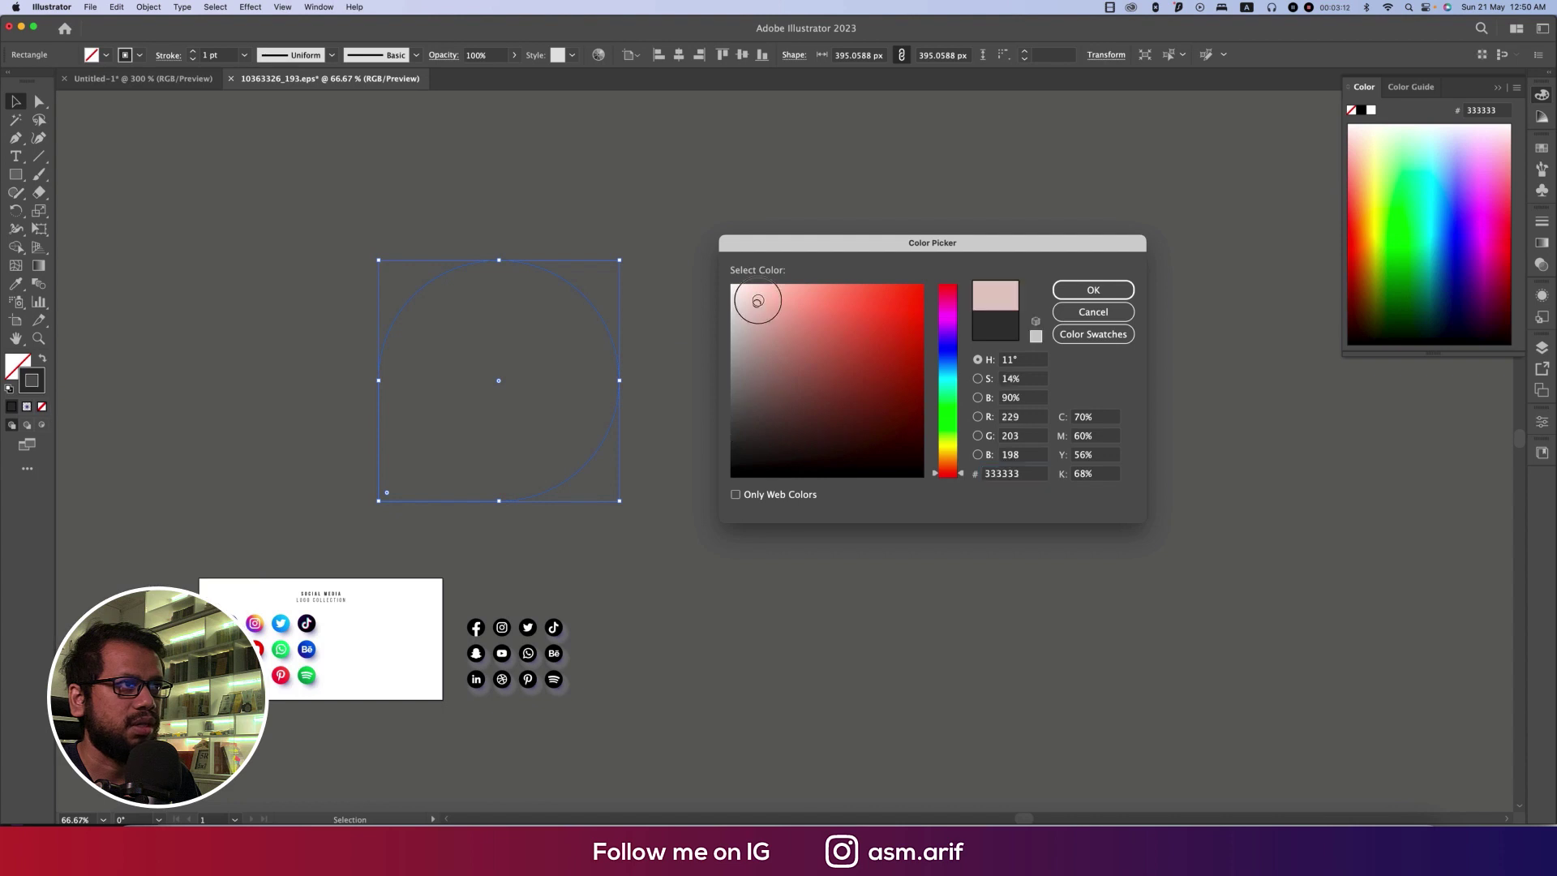
pyautogui.click(995, 326)
pyautogui.click(732, 285)
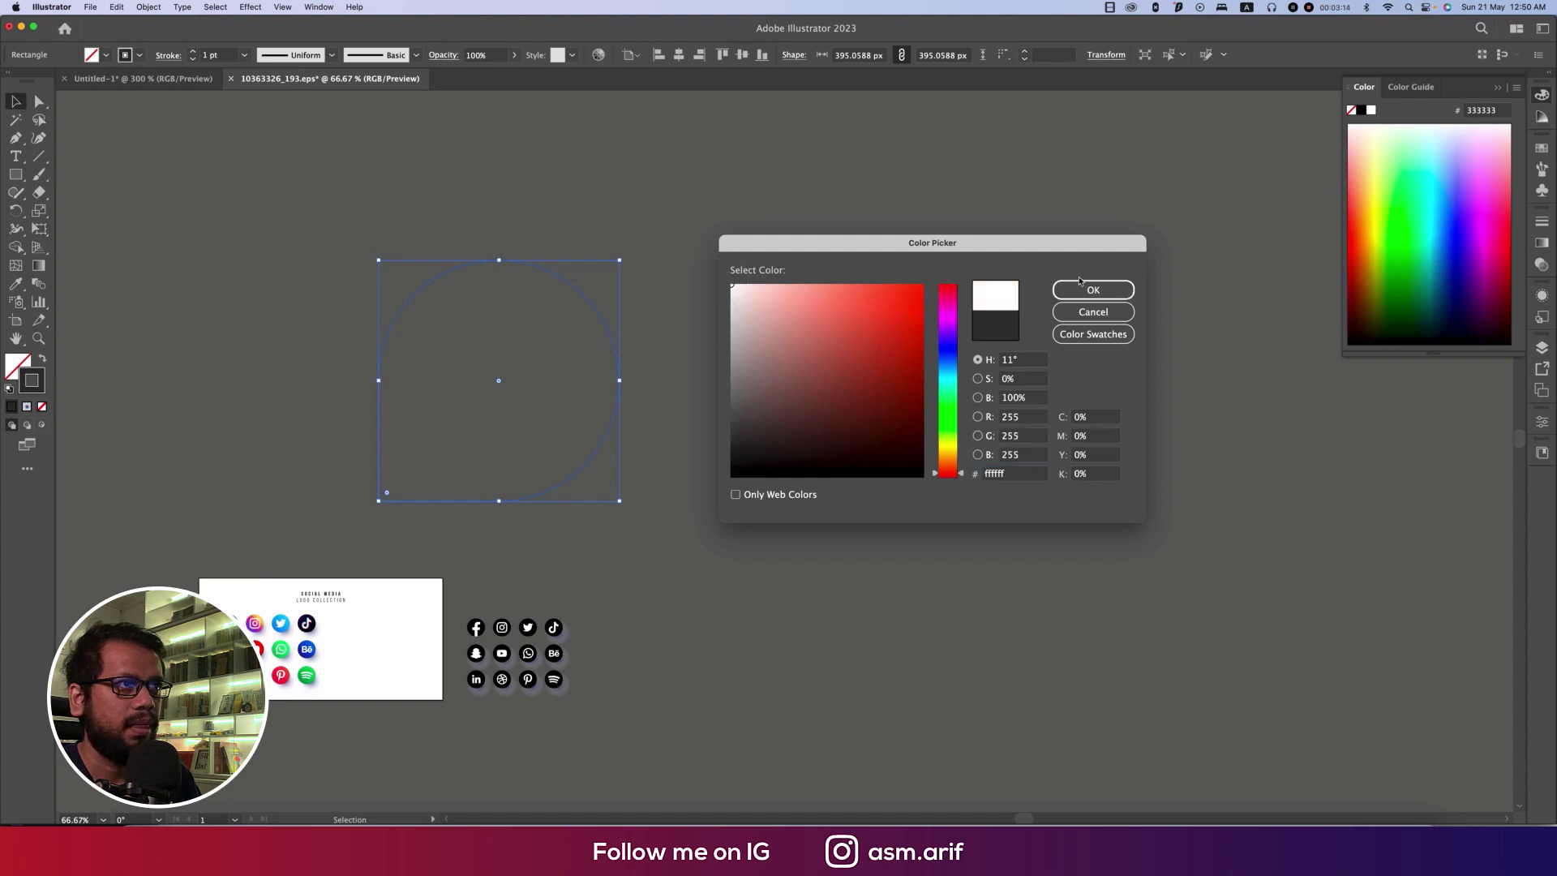
pyautogui.click(1101, 293)
pyautogui.click(553, 231)
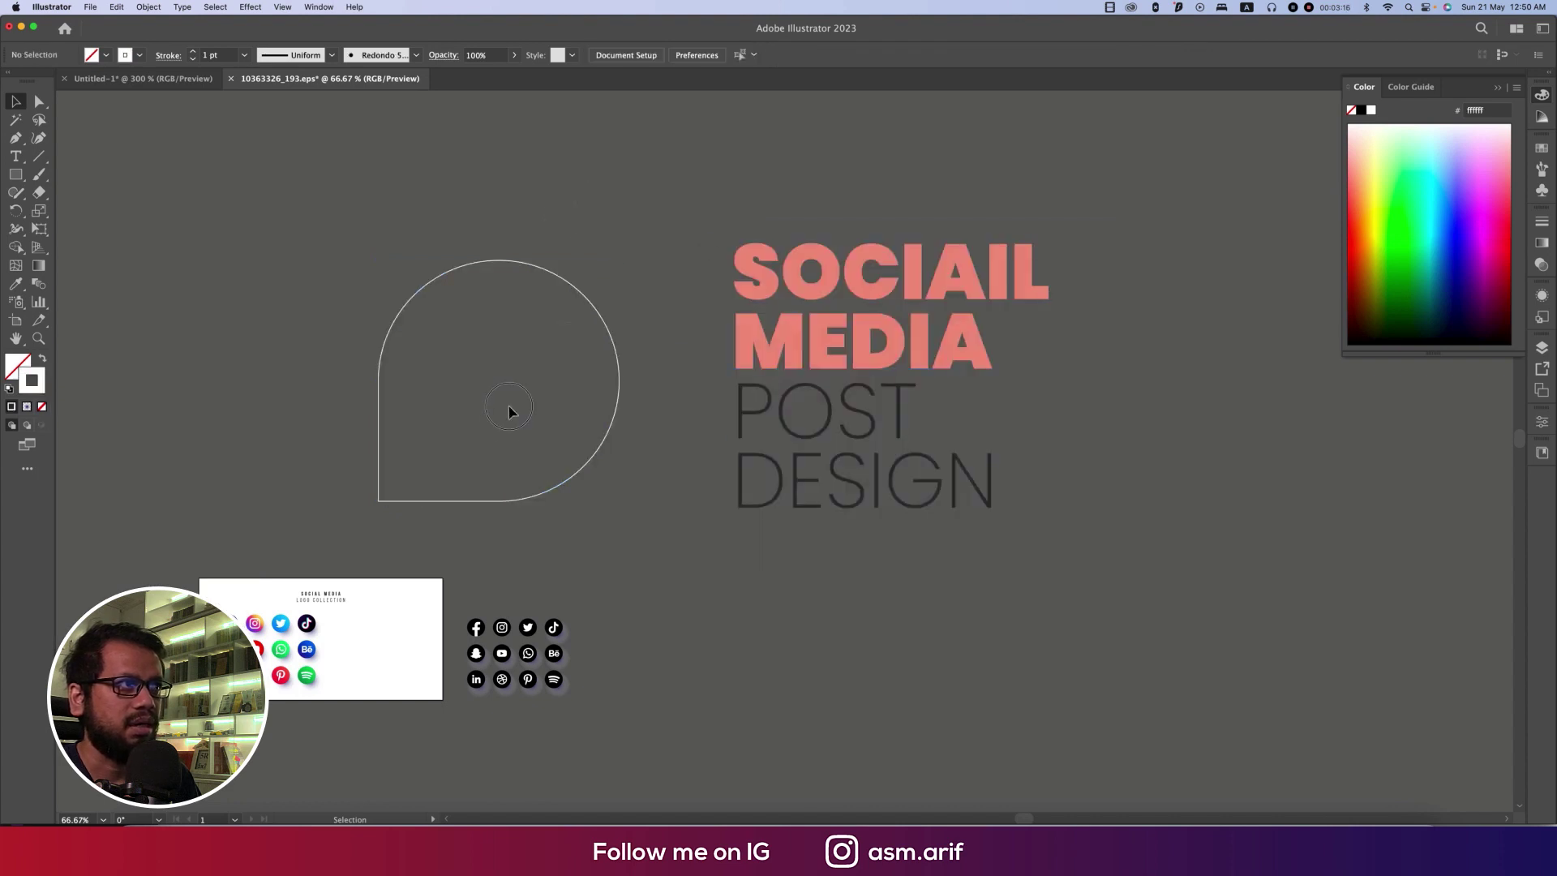
# Copy the white outline, paste it into the Photoshop post as pixels, and scale it to frame the photo with a small even gap
pyautogui.press('a')
pyautogui.moveTo(722, 872)
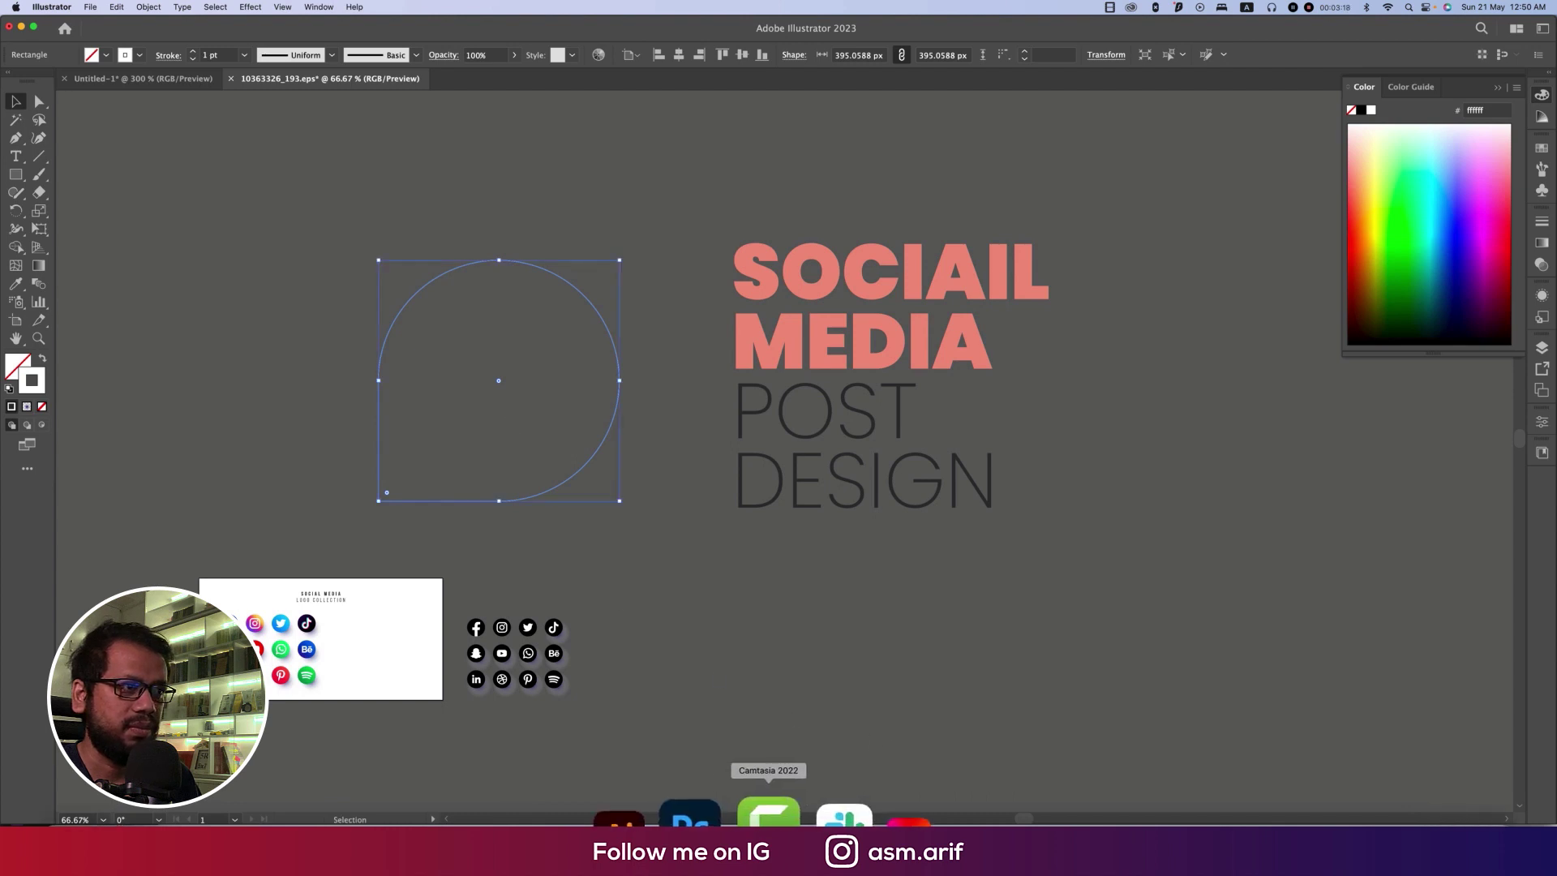
pyautogui.click(728, 811)
pyautogui.press('super+v')
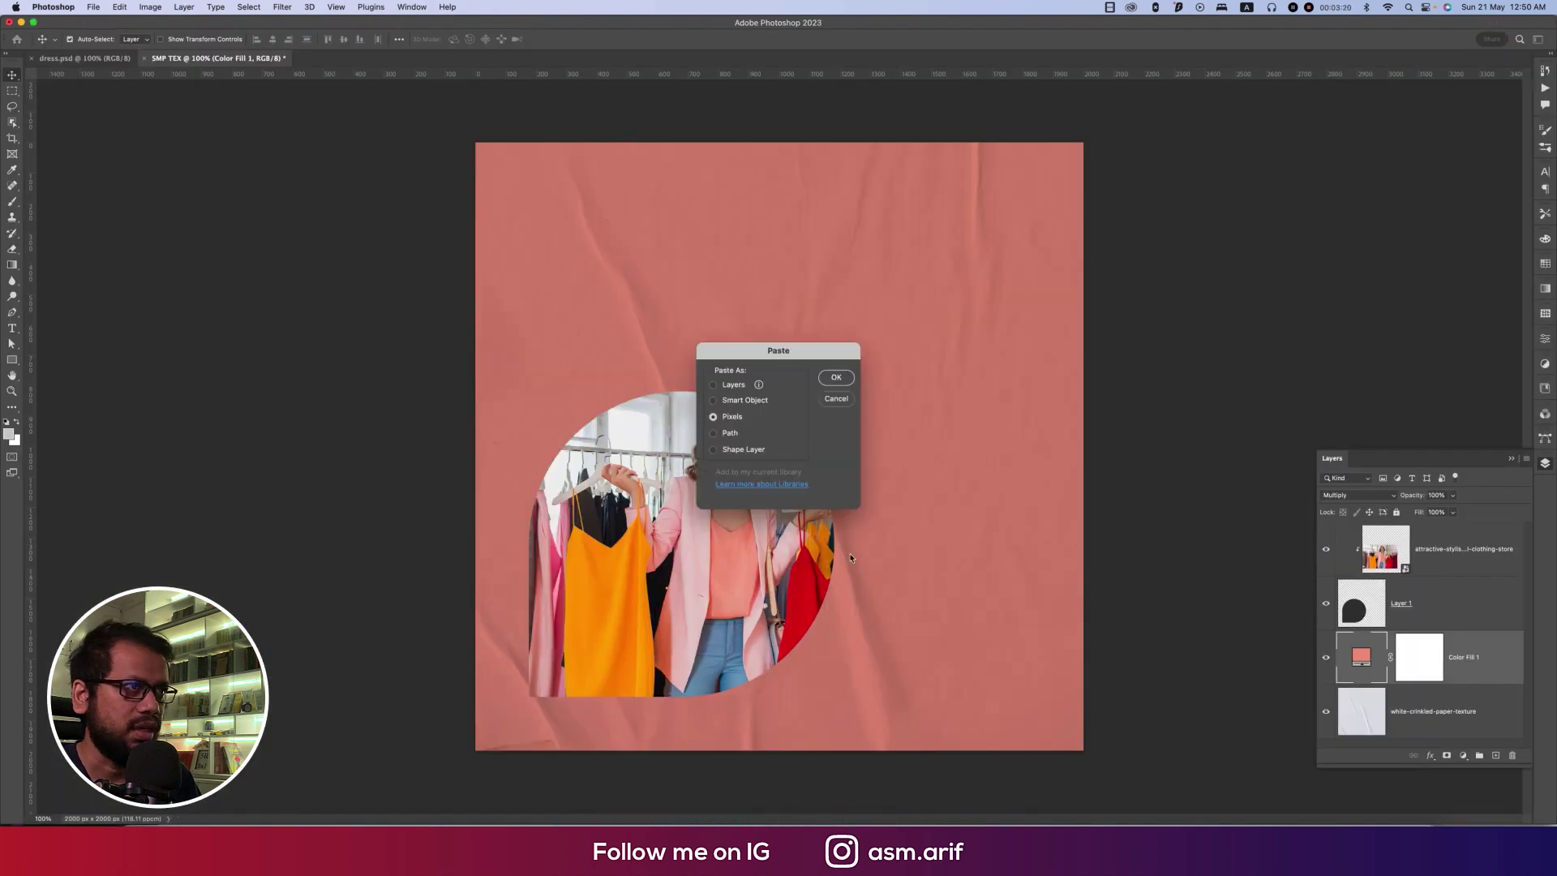
pyautogui.click(849, 377)
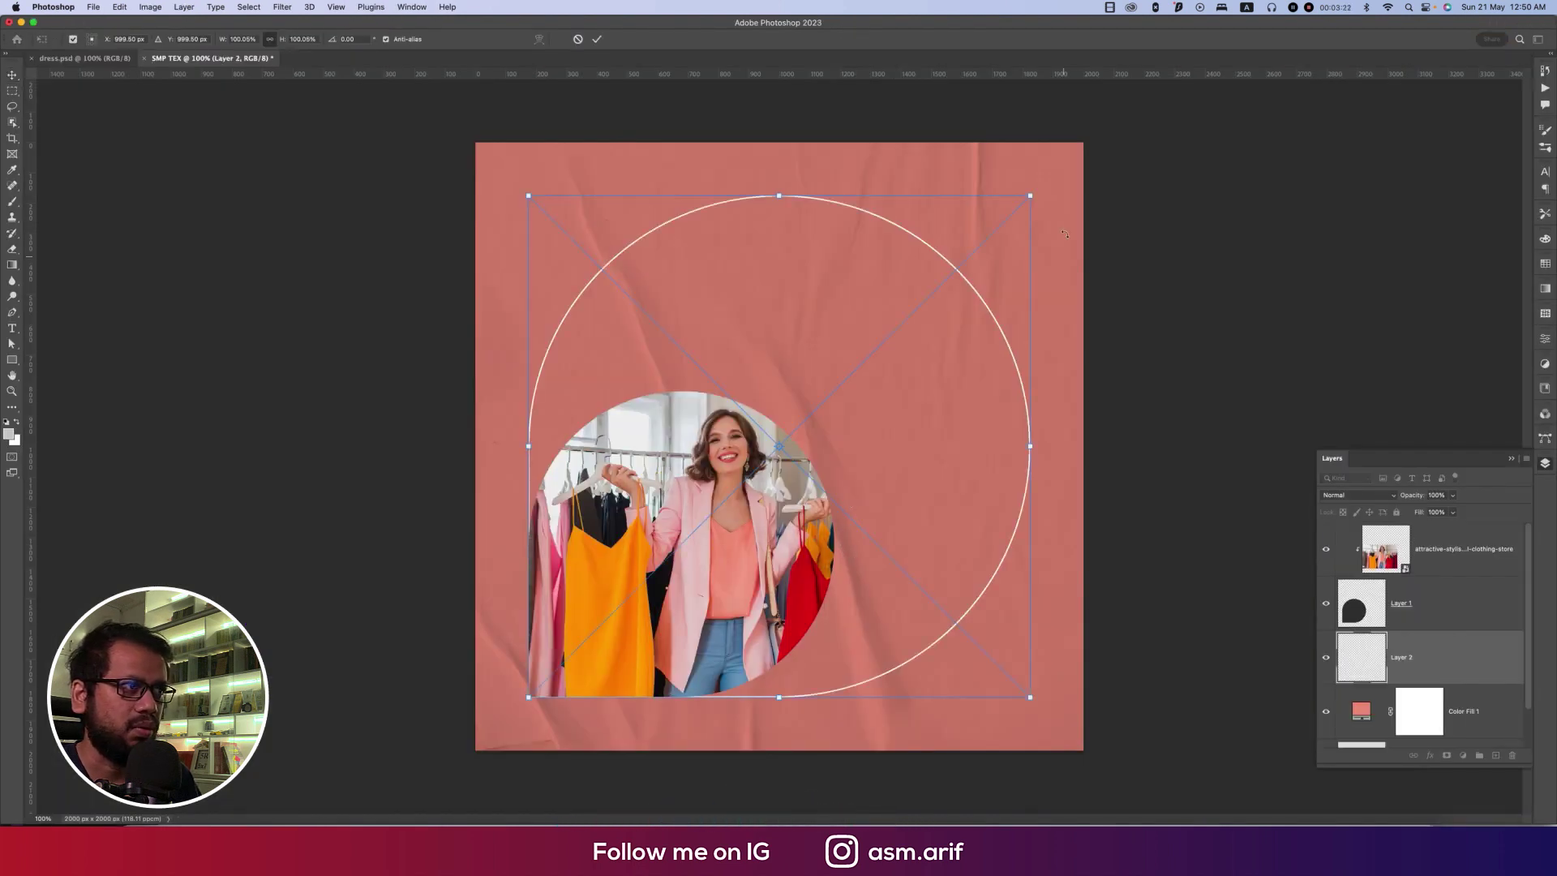
pyautogui.moveTo(1031, 195); pyautogui.dragTo(852, 373)
pyautogui.moveTo(525, 697); pyautogui.dragTo(516, 708)
pyautogui.press('Return')
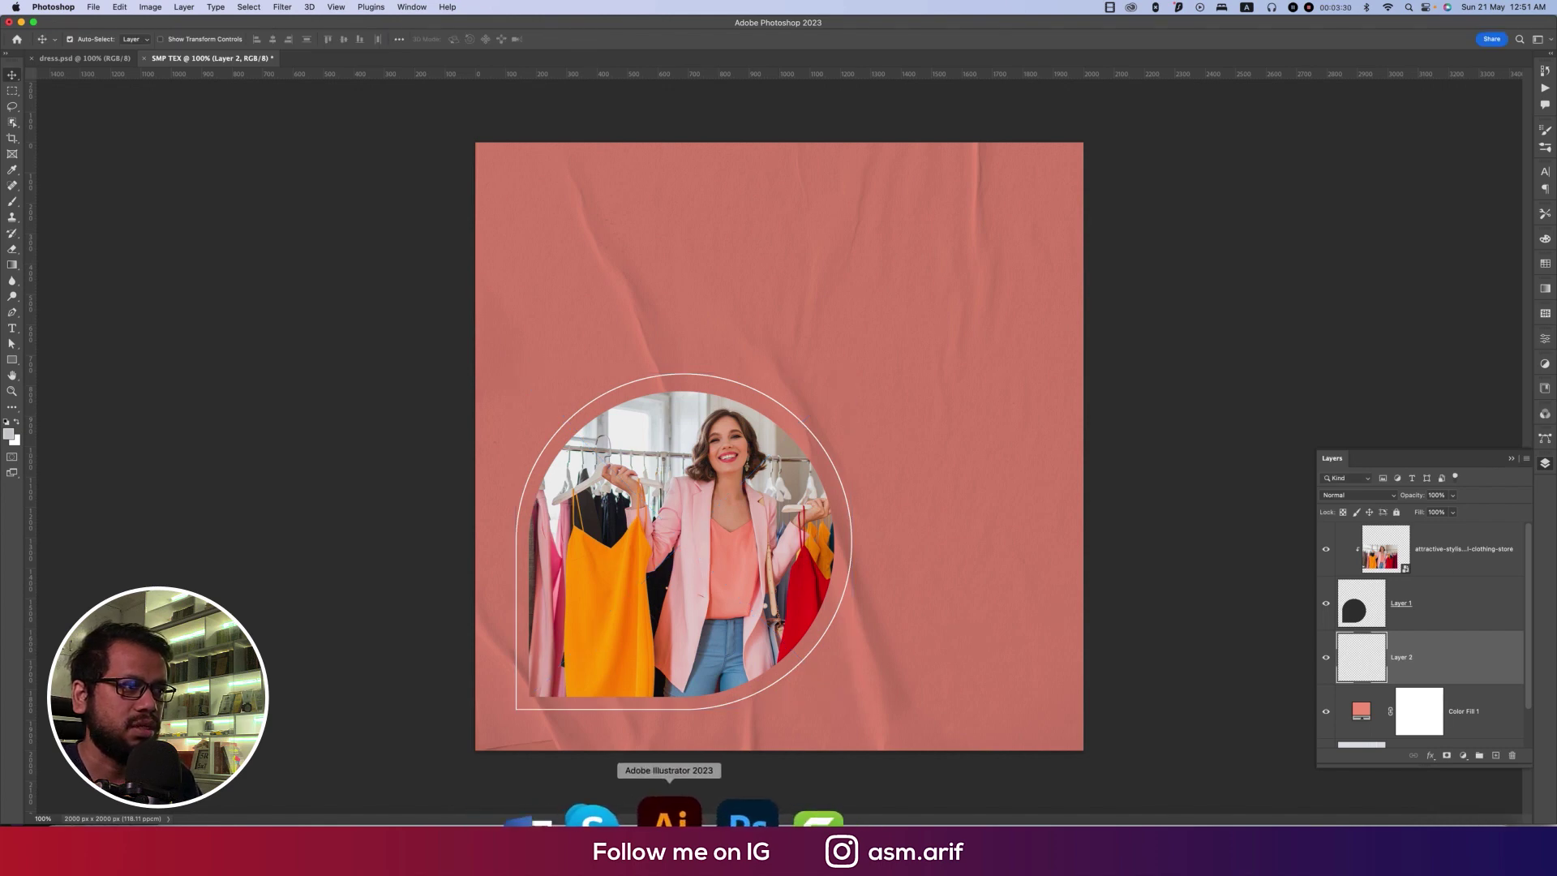
# Switch to Illustrator and draw a tiny circle about 0.32 px wide in an empty area, with white fill and no stroke
pyautogui.click(682, 831)
pyautogui.click(747, 602)
pyautogui.scroll(-3, 754, 584)
pyautogui.hscroll(3, 754, 584)
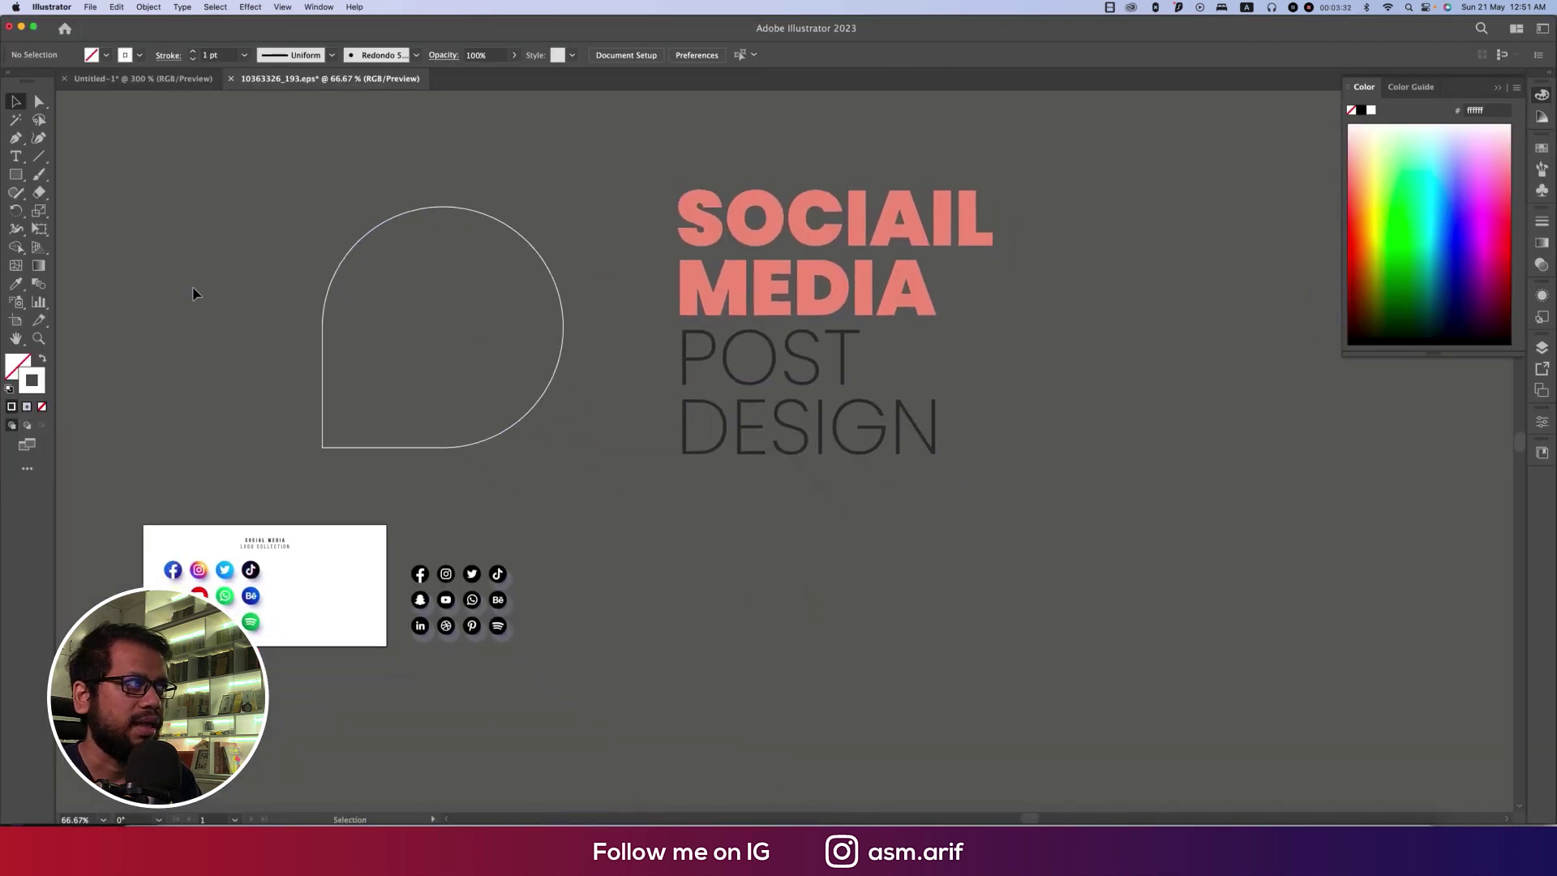
pyautogui.click(24, 183)
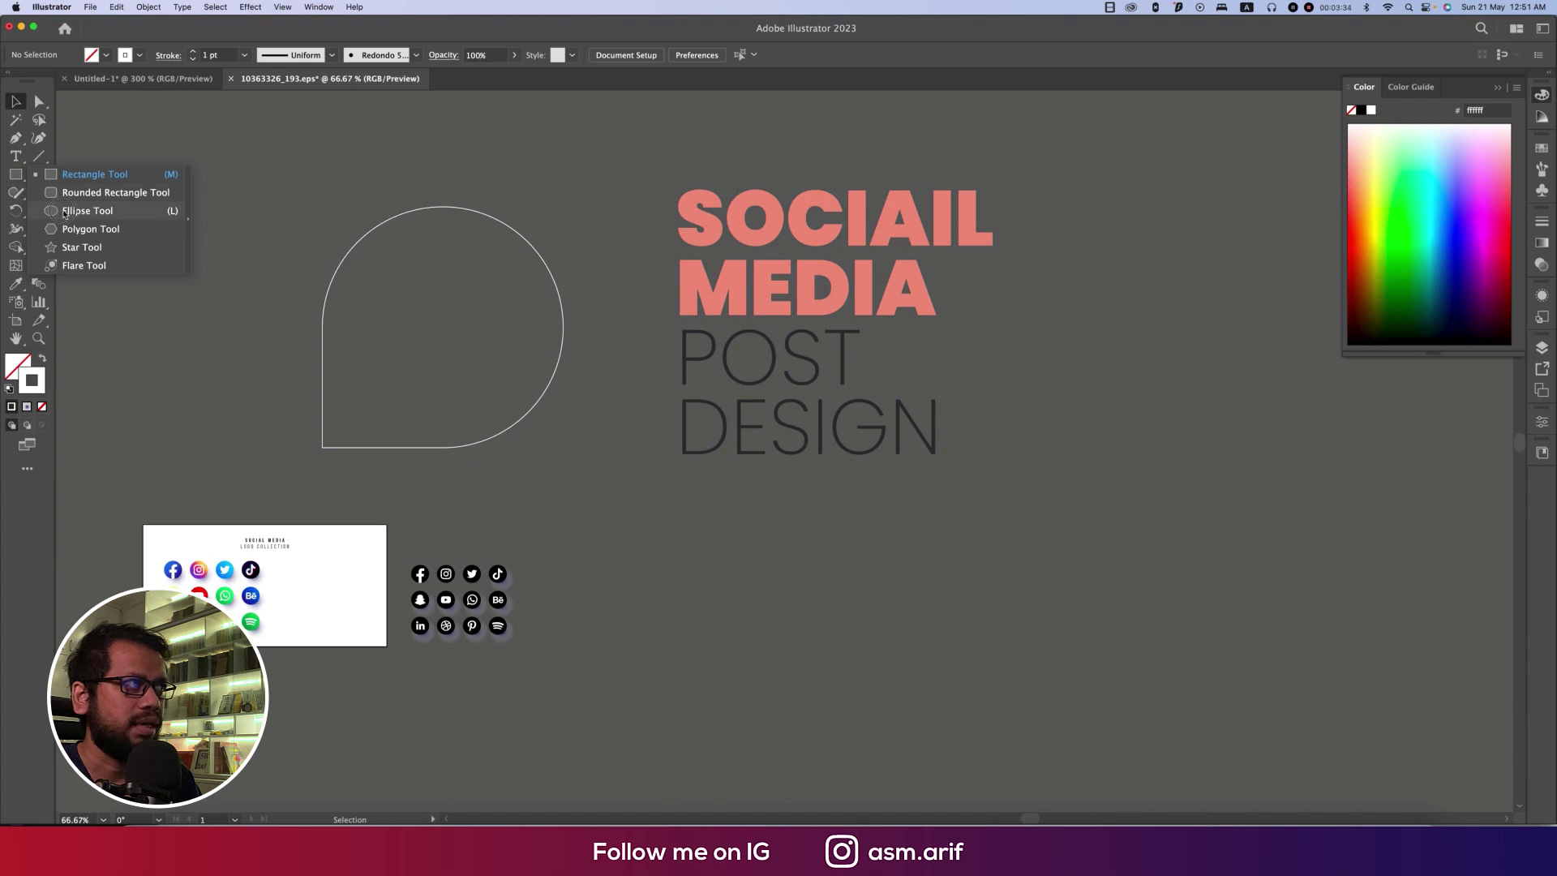
pyautogui.click(88, 210)
pyautogui.scroll(3, 841, 589)
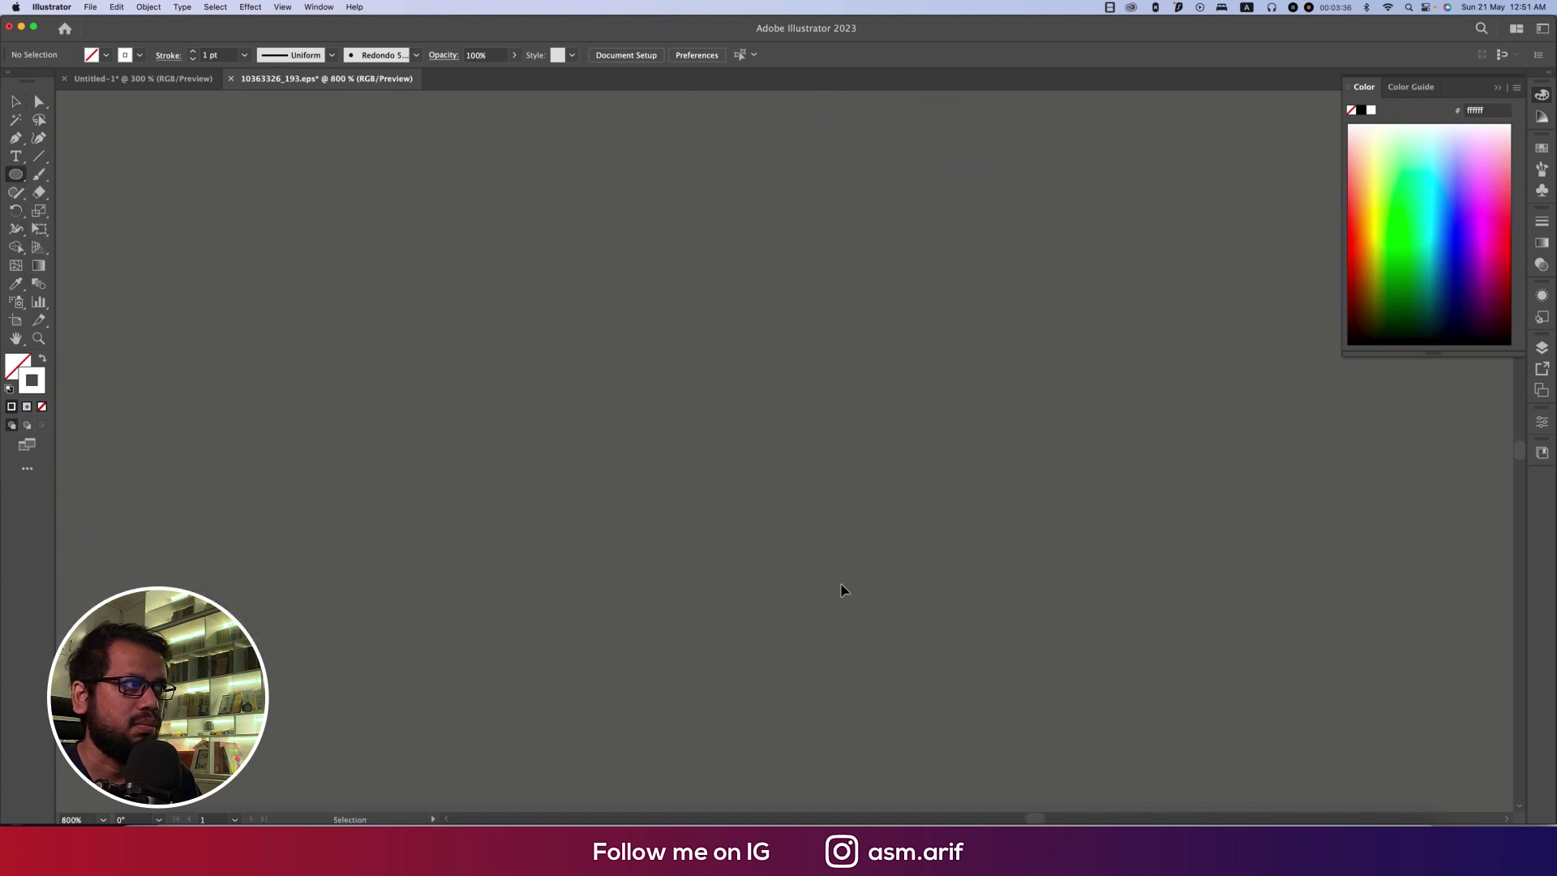
pyautogui.press('super+equal')
pyautogui.press('super+equal')
pyautogui.press('super+equal')
pyautogui.press('super+equal')
pyautogui.moveTo(678, 436); pyautogui.dragTo(706, 465)
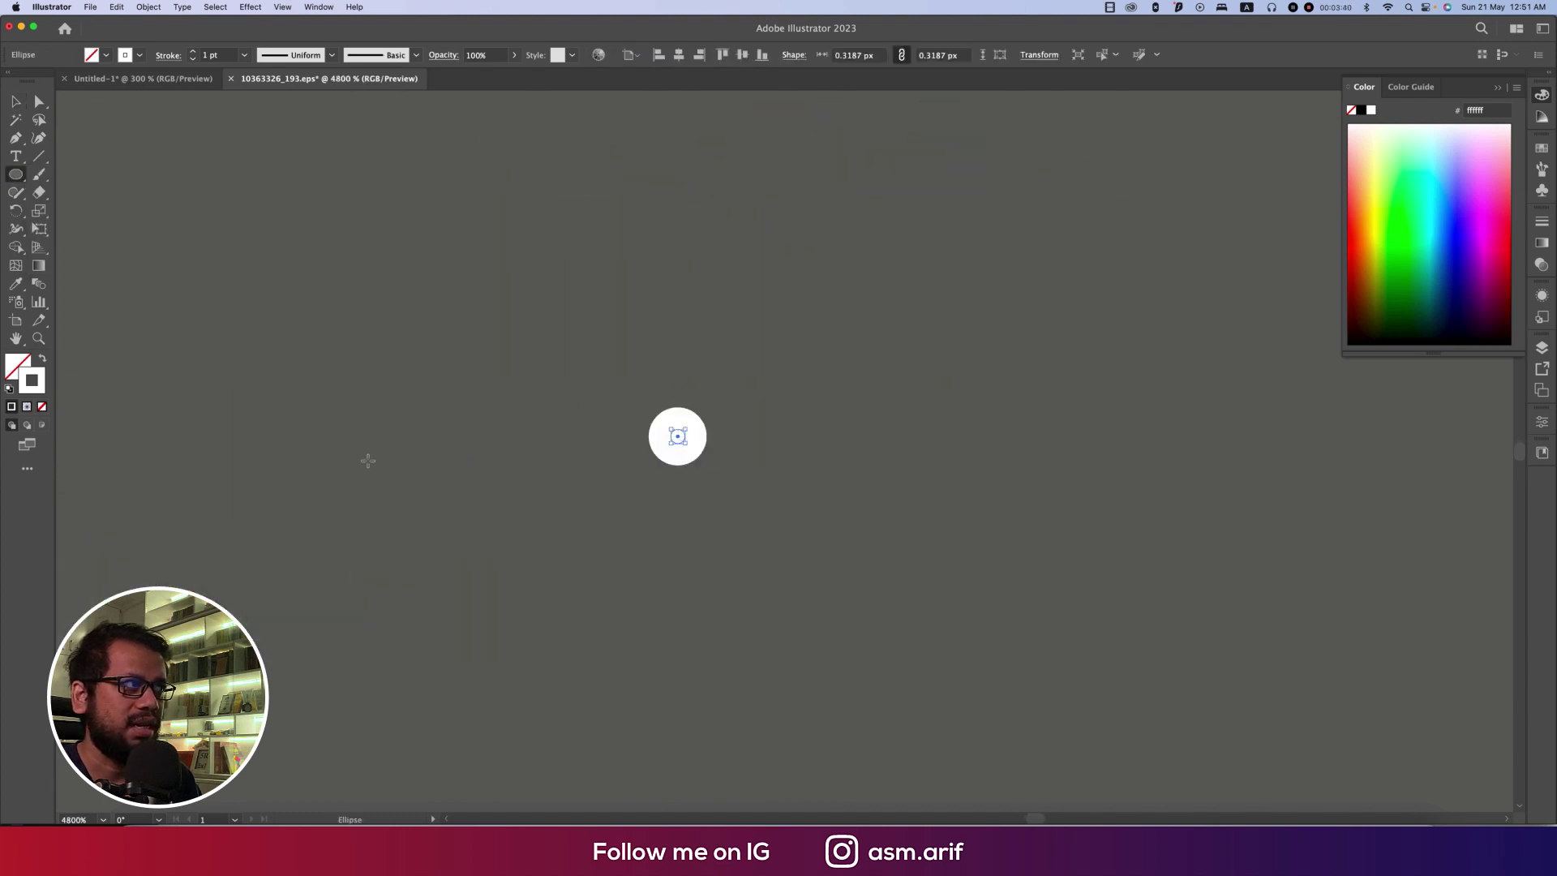
pyautogui.click(43, 363)
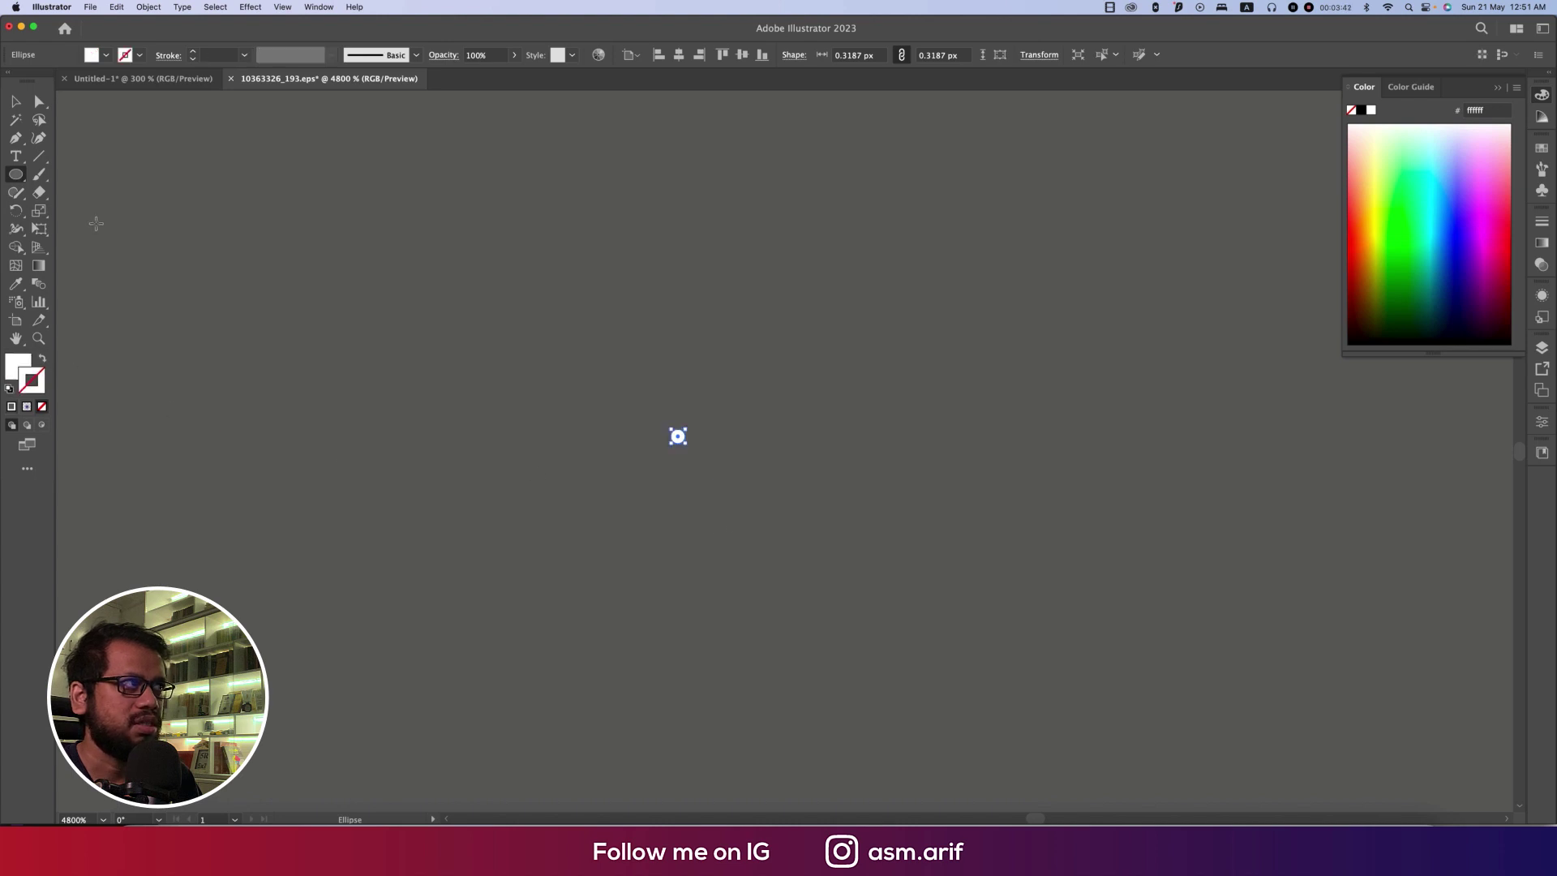
# Duplicate the small white circle horizontally at even spacing to form a row of four dots
pyautogui.press('v')
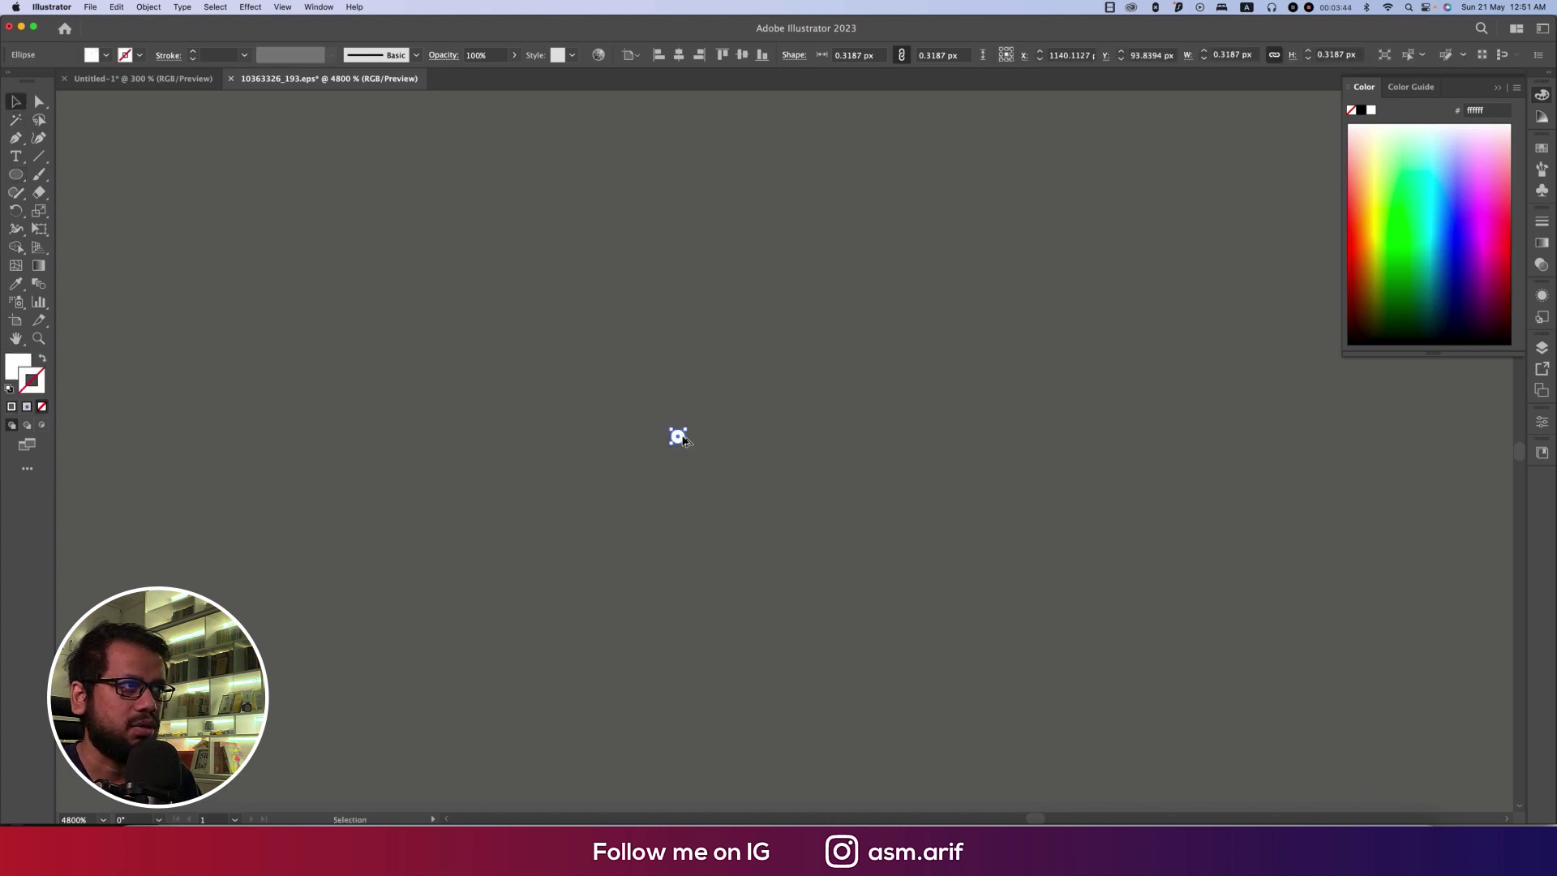
pyautogui.moveTo(678, 436); pyautogui.dragTo(713, 442)
pyautogui.press('super+d')
pyautogui.press('super+d')
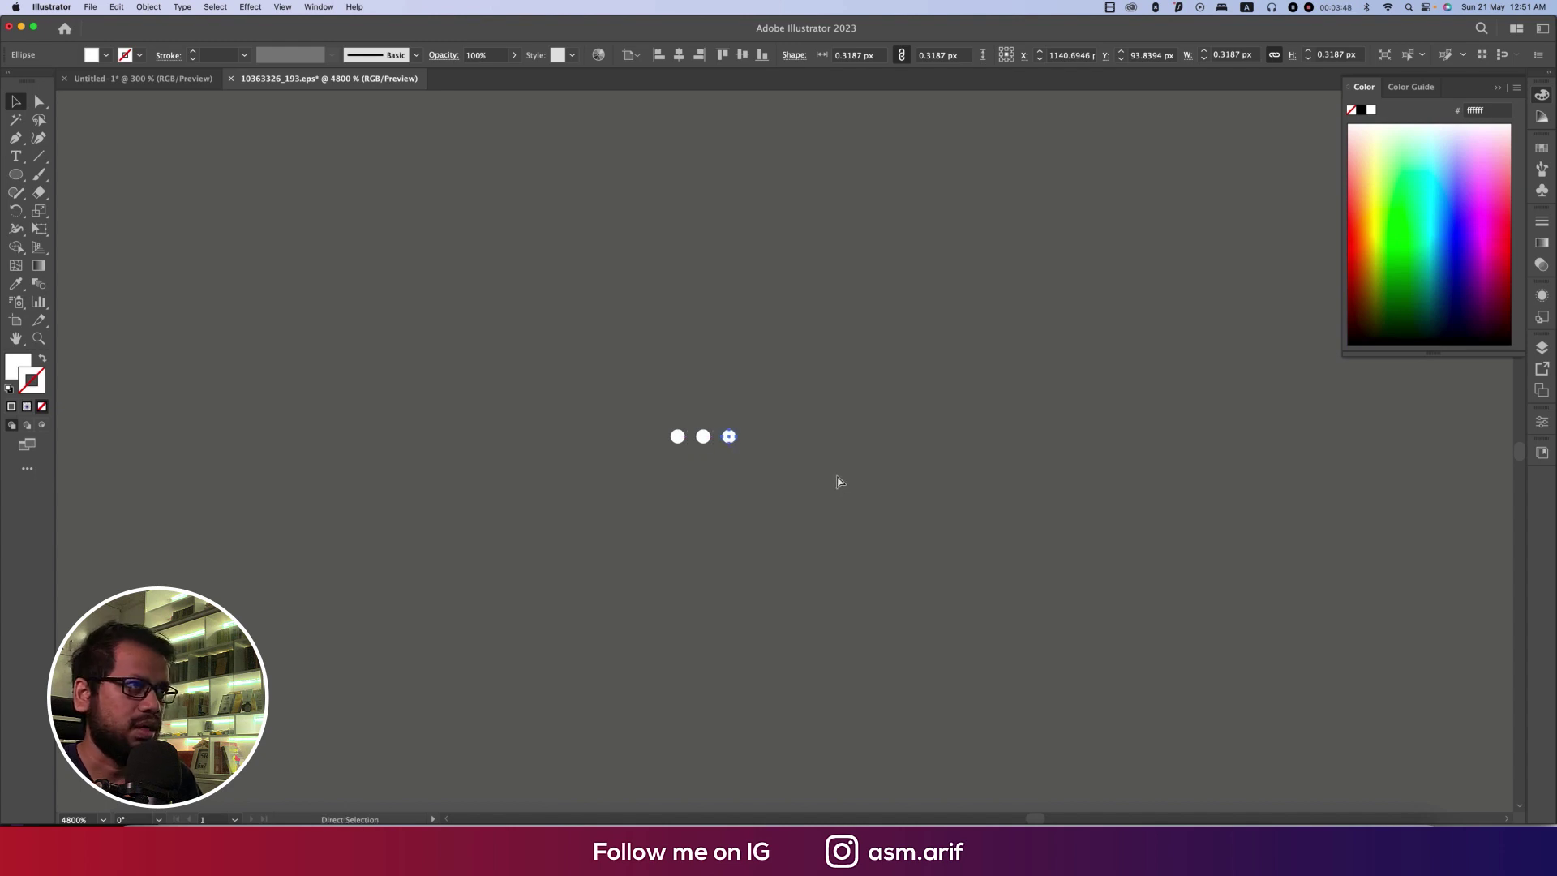
# Duplicate the row of four dots downward at even spacing to build a grid of five rows
pyautogui.moveTo(629, 406); pyautogui.dragTo(757, 473)
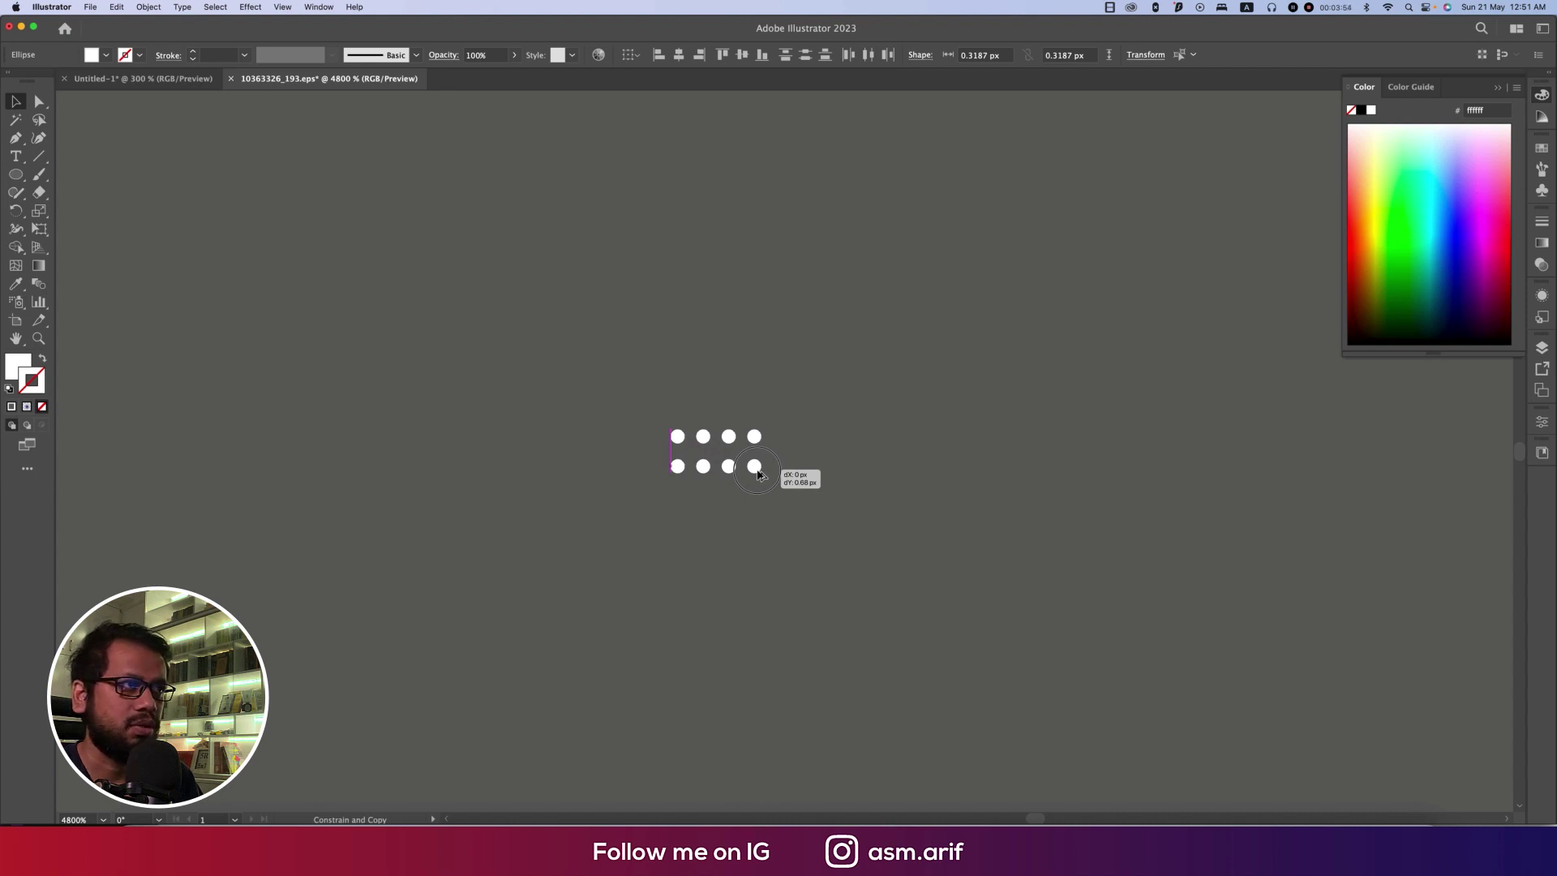
pyautogui.moveTo(757, 473); pyautogui.dragTo(757, 474)
pyautogui.press('super+d')
pyautogui.press('super+d')
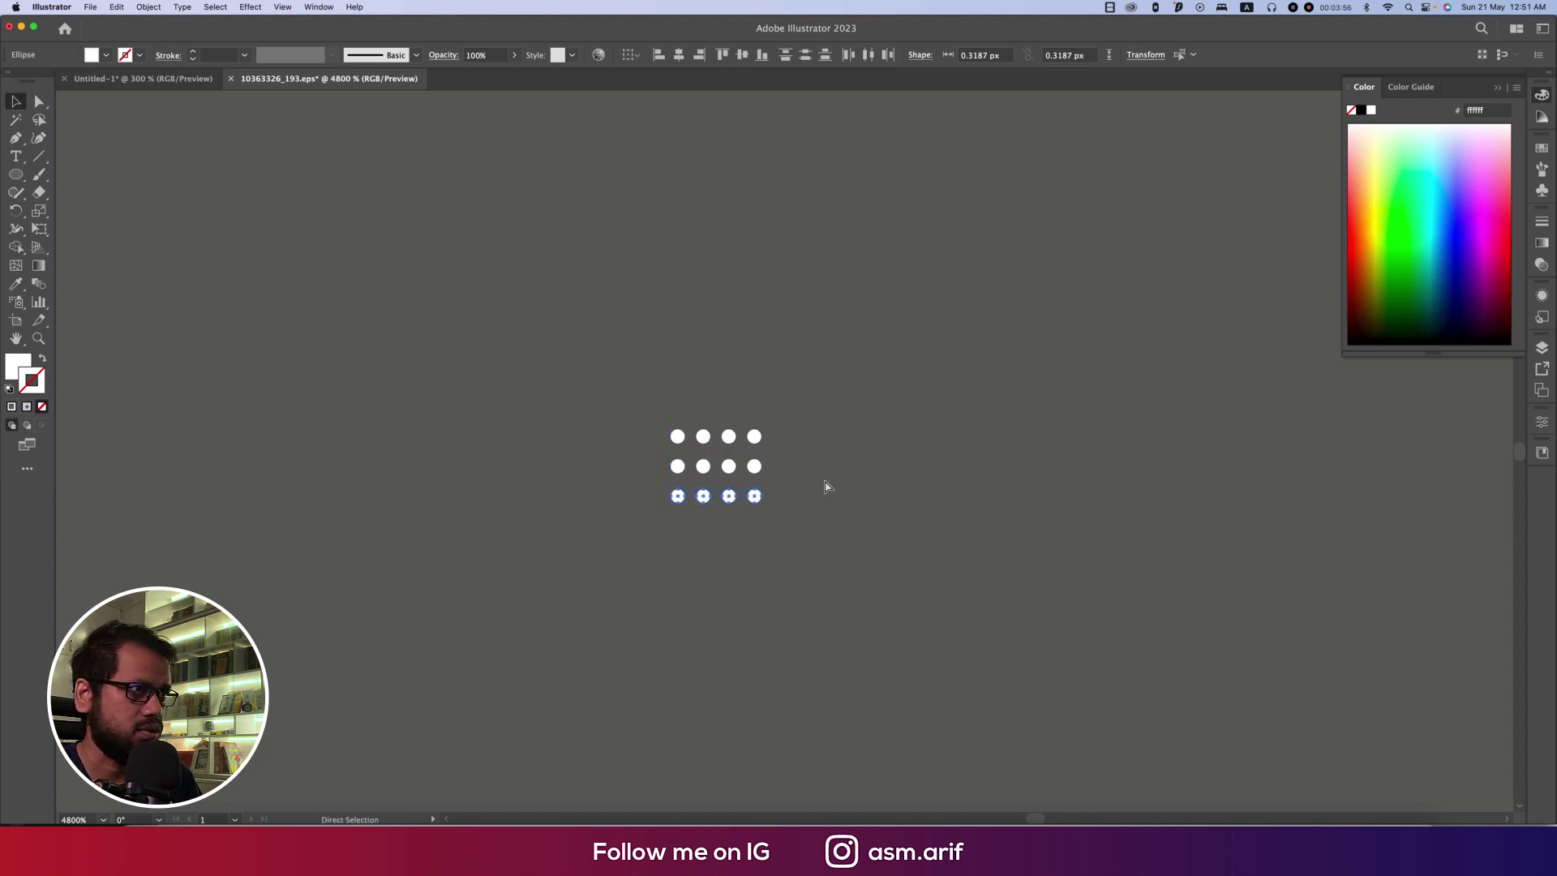
pyautogui.press('super+d')
# Copy the whole white dot grid, paste it into the Photoshop post as pixels, and enlarge it over the photo
pyautogui.press('super+a')
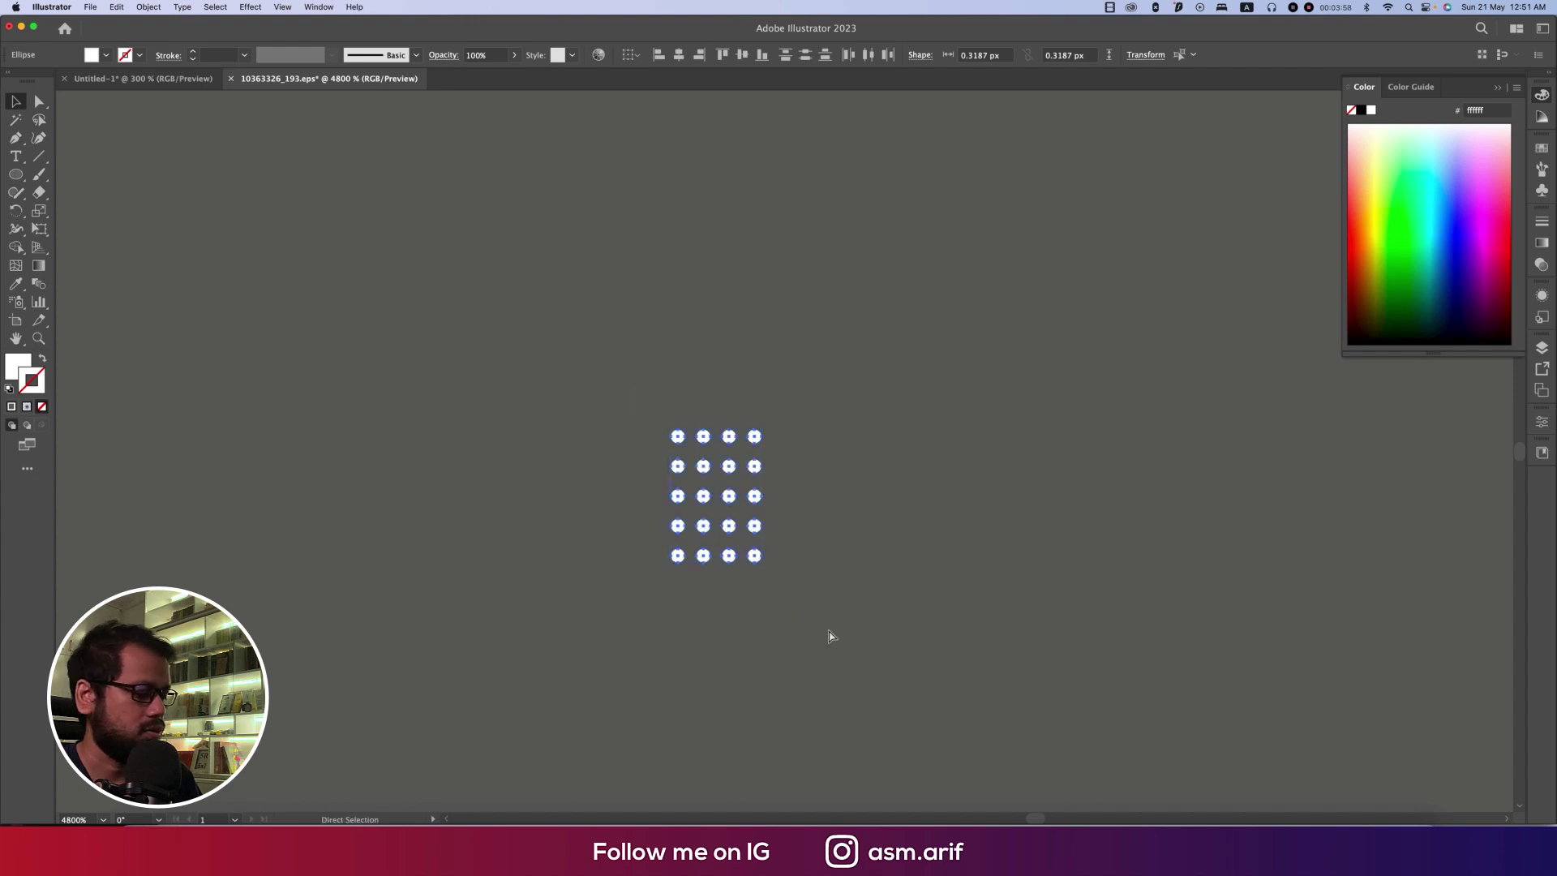
pyautogui.press('super+c')
pyautogui.click(723, 839)
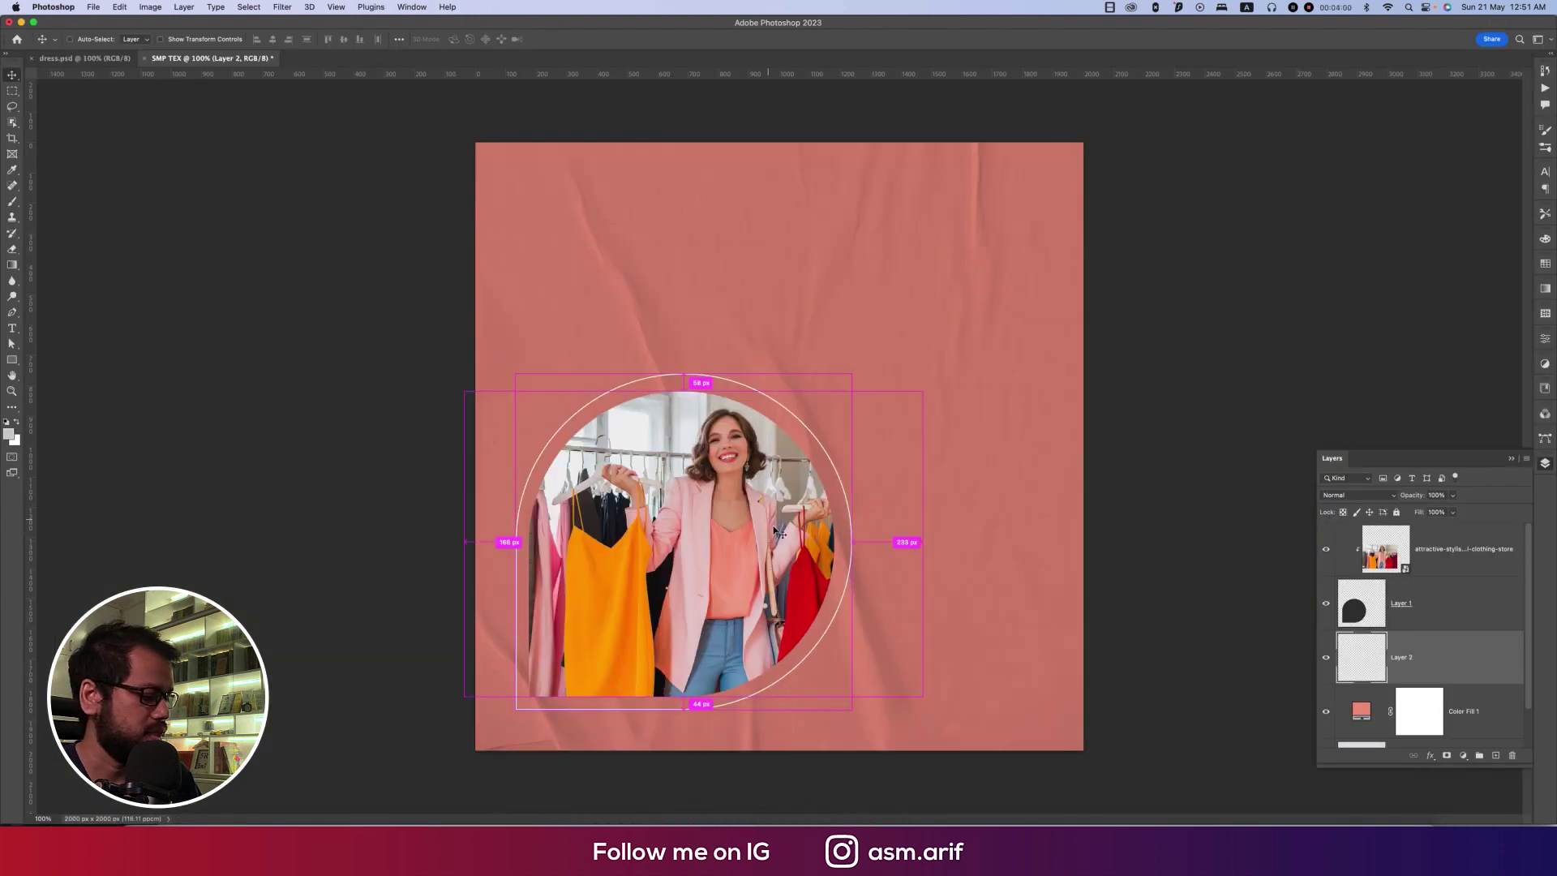
pyautogui.press('super+v')
pyautogui.click(833, 378)
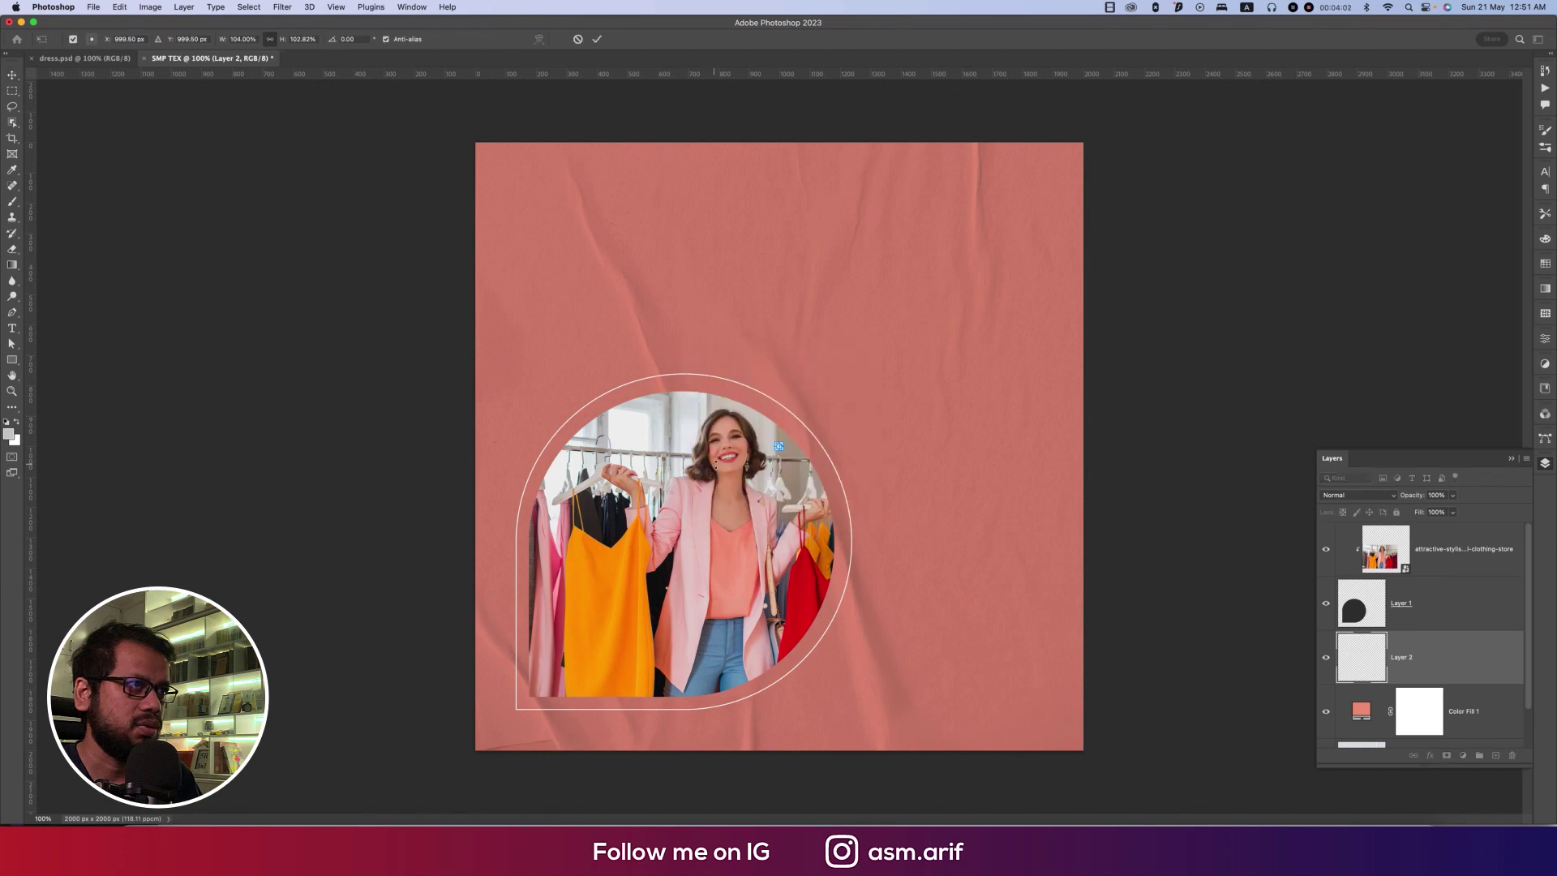
pyautogui.moveTo(793, 483); pyautogui.dragTo(821, 489)
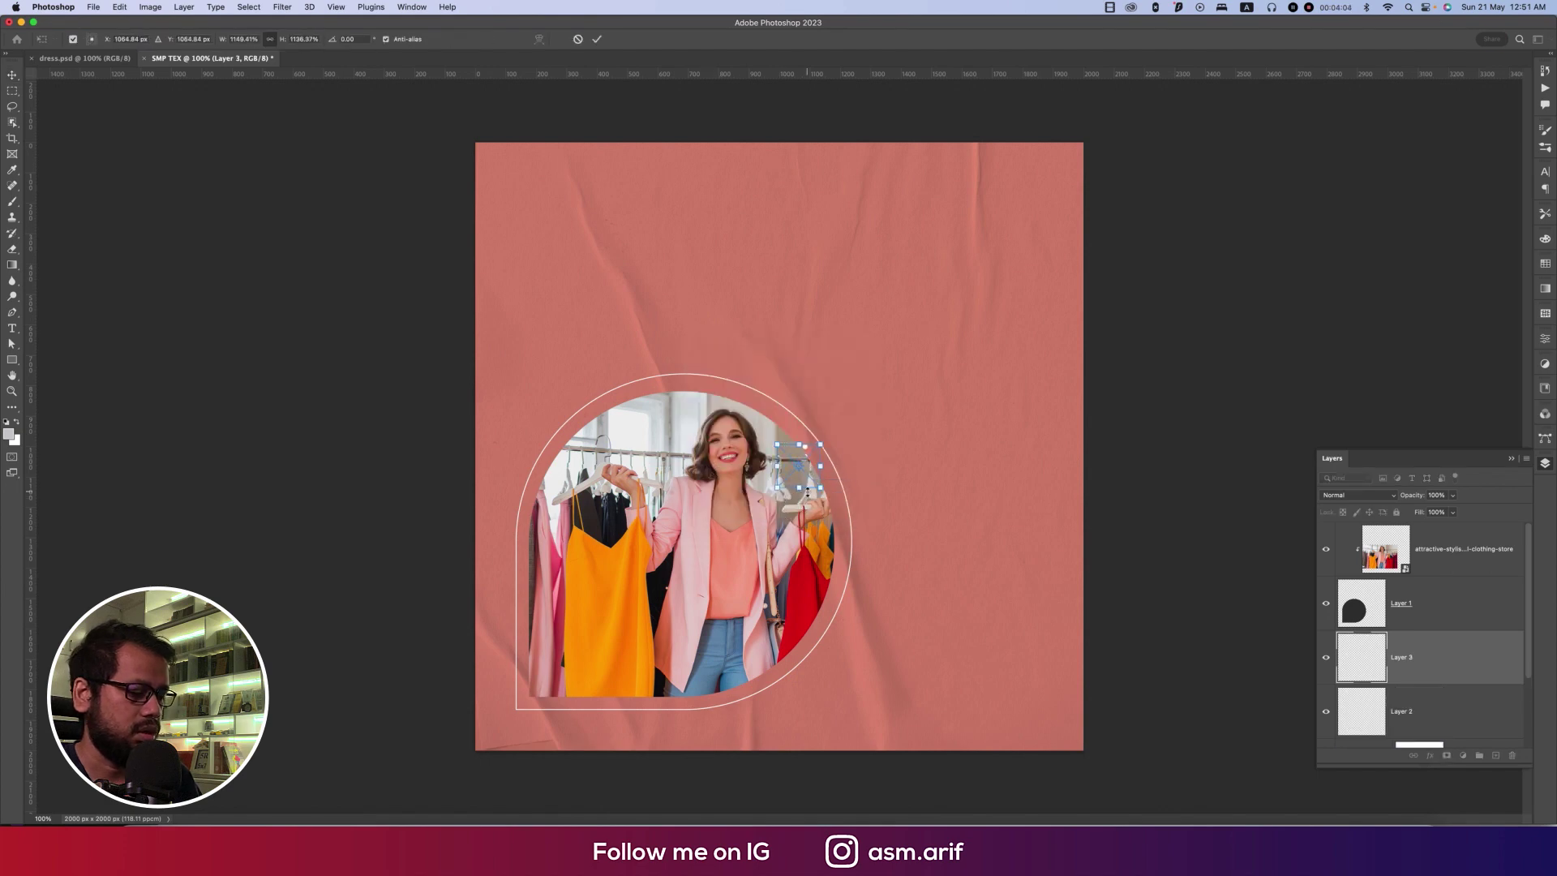
pyautogui.press('Return')
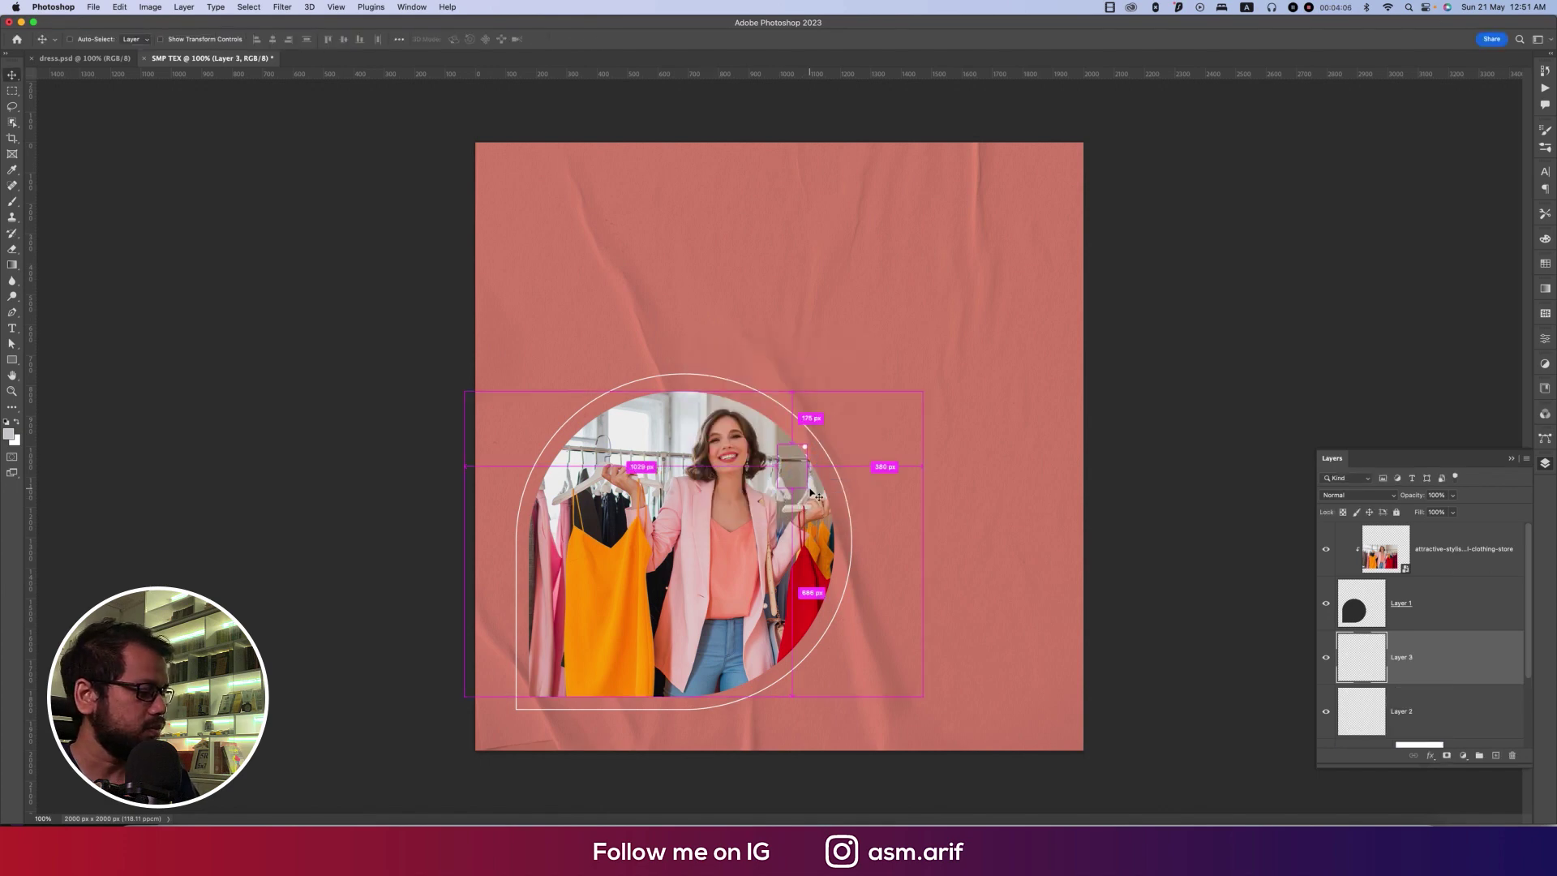
# Bring the dot grid to the front, place it on the outline's upper-right curve, and duplicate it onto the lower-left corner
pyautogui.press('super+t')
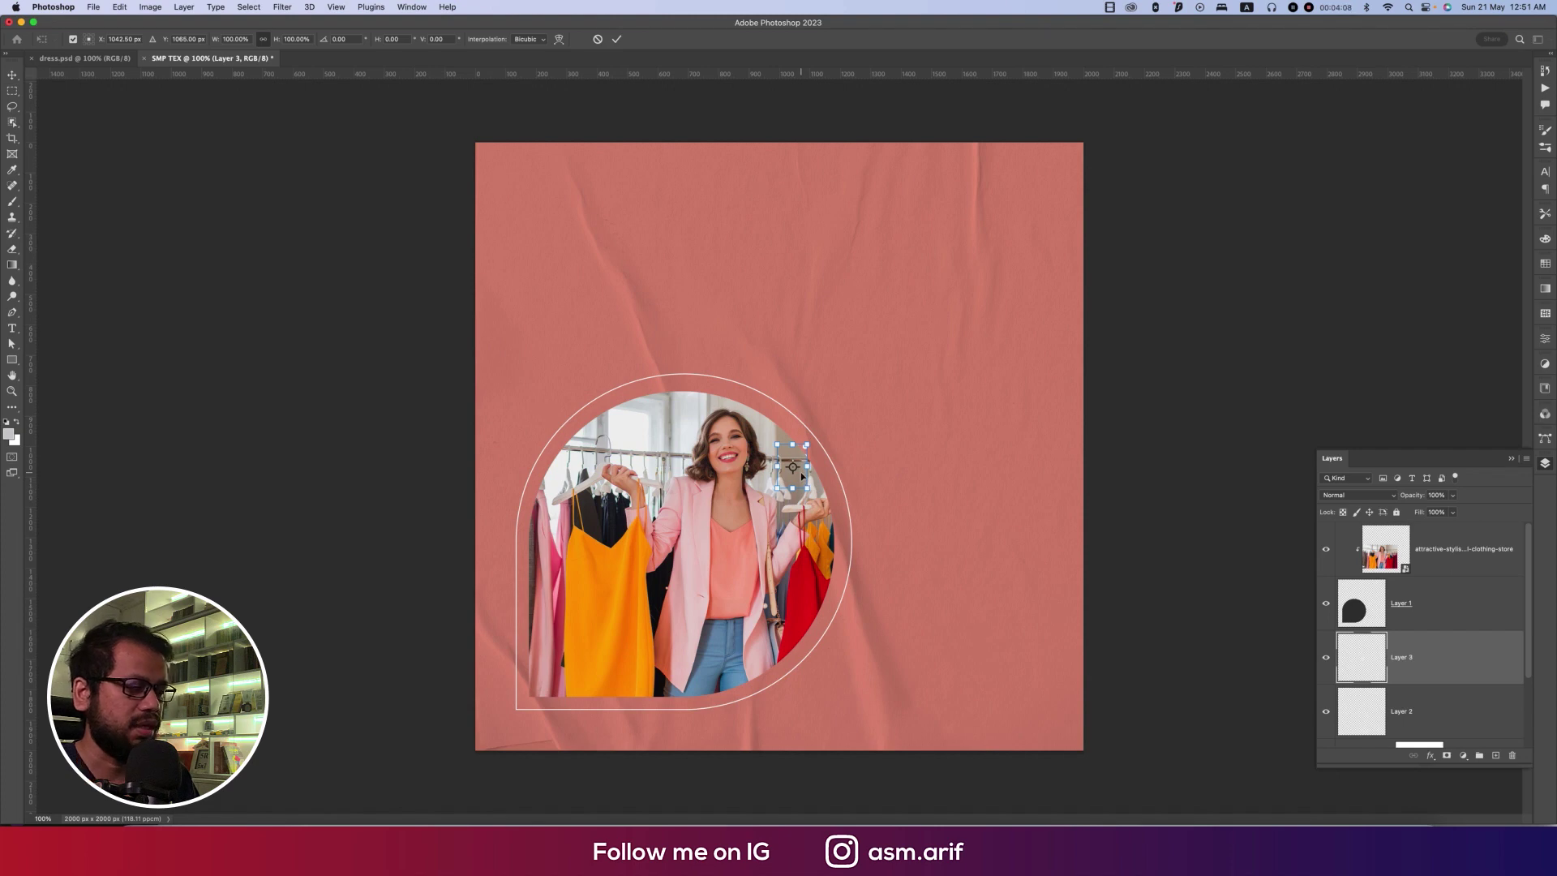
pyautogui.press('Return')
pyautogui.press('super+shift+bracketright')
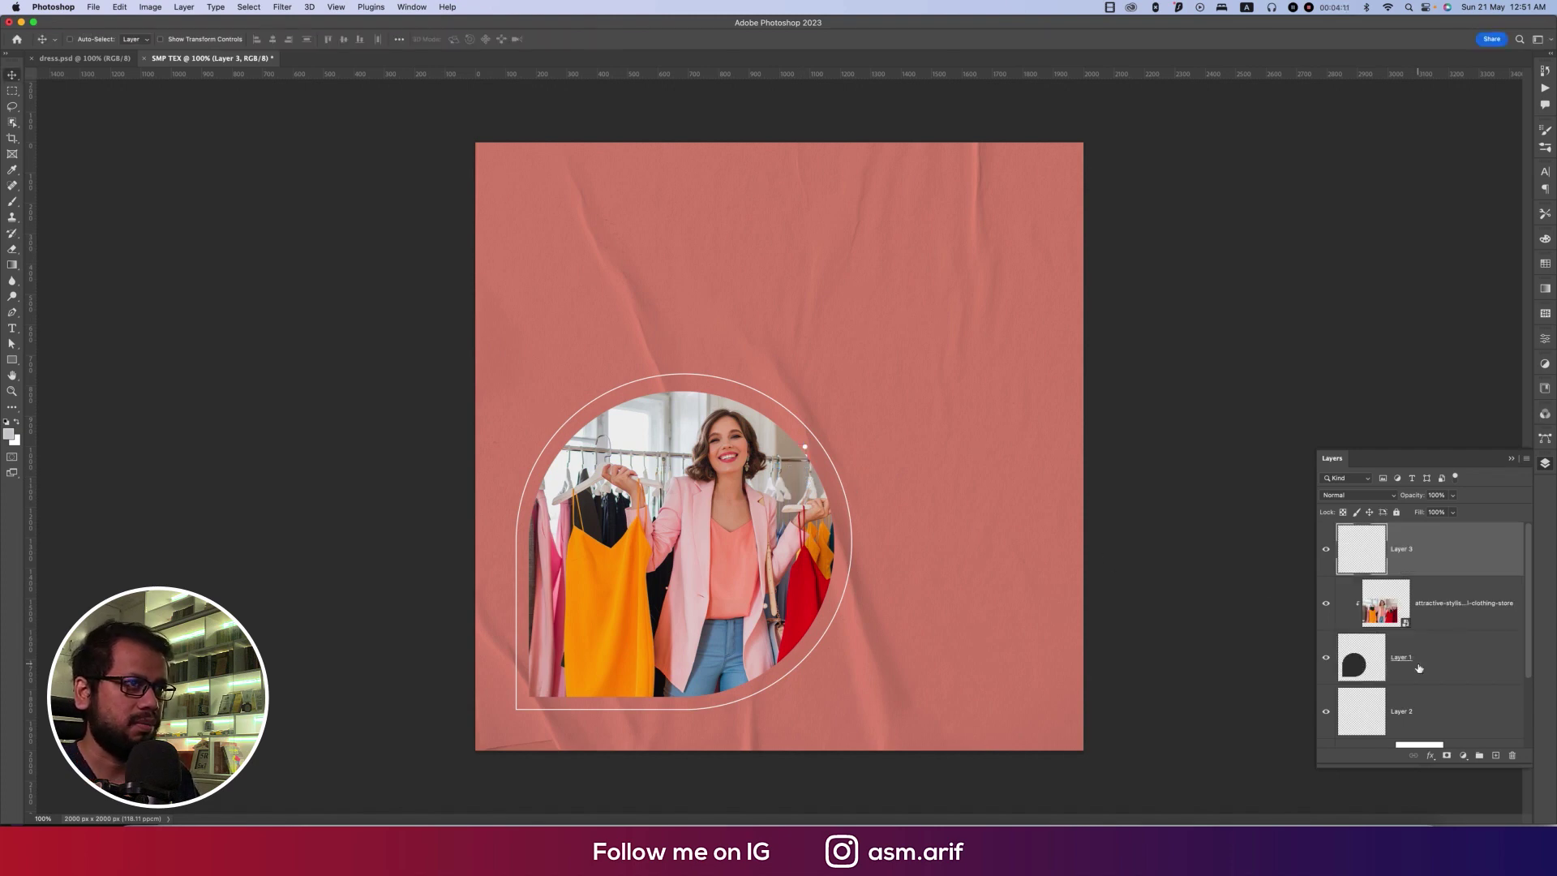
pyautogui.press('super+t')
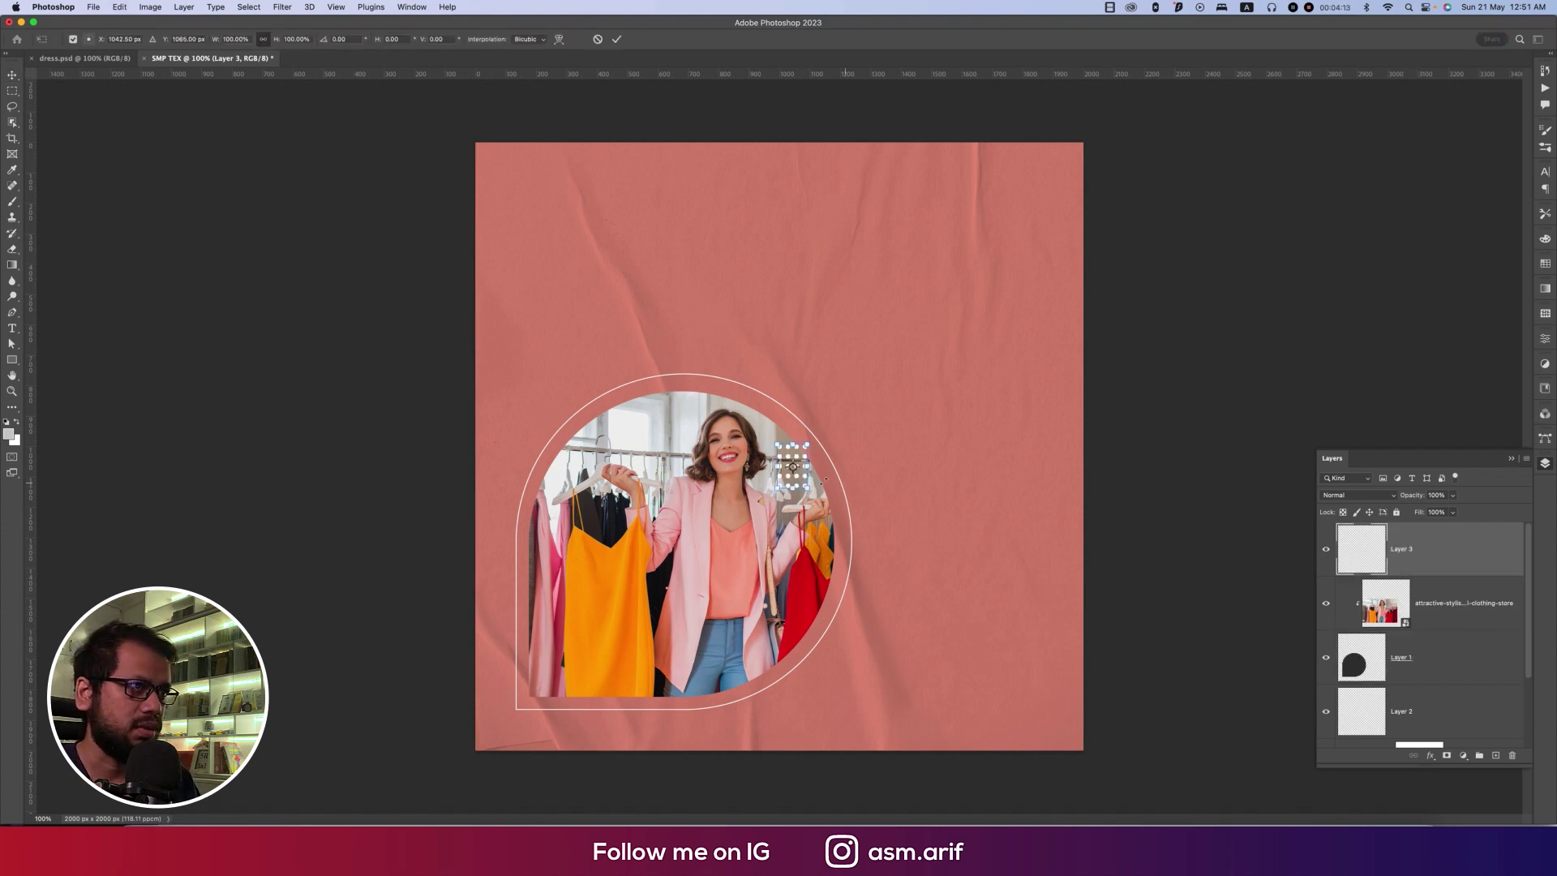
pyautogui.moveTo(794, 483); pyautogui.dragTo(527, 718)
pyautogui.press('Return')
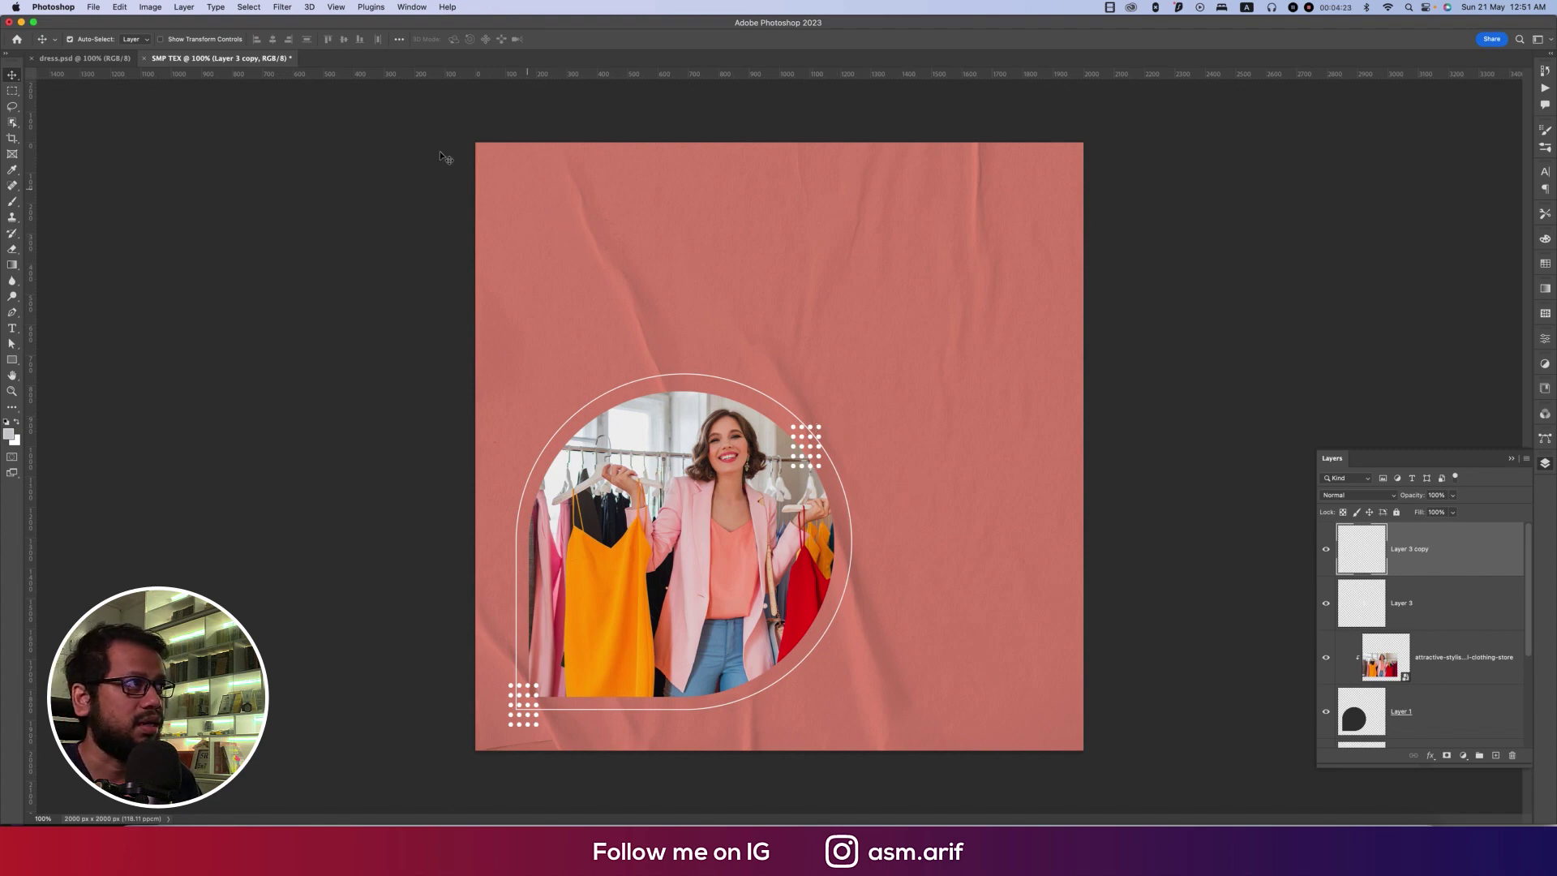
# Place get-dressed.png as an embedded image, scaled to about 7.4%, near the upper-left corner of the post
pyautogui.click(94, 8)
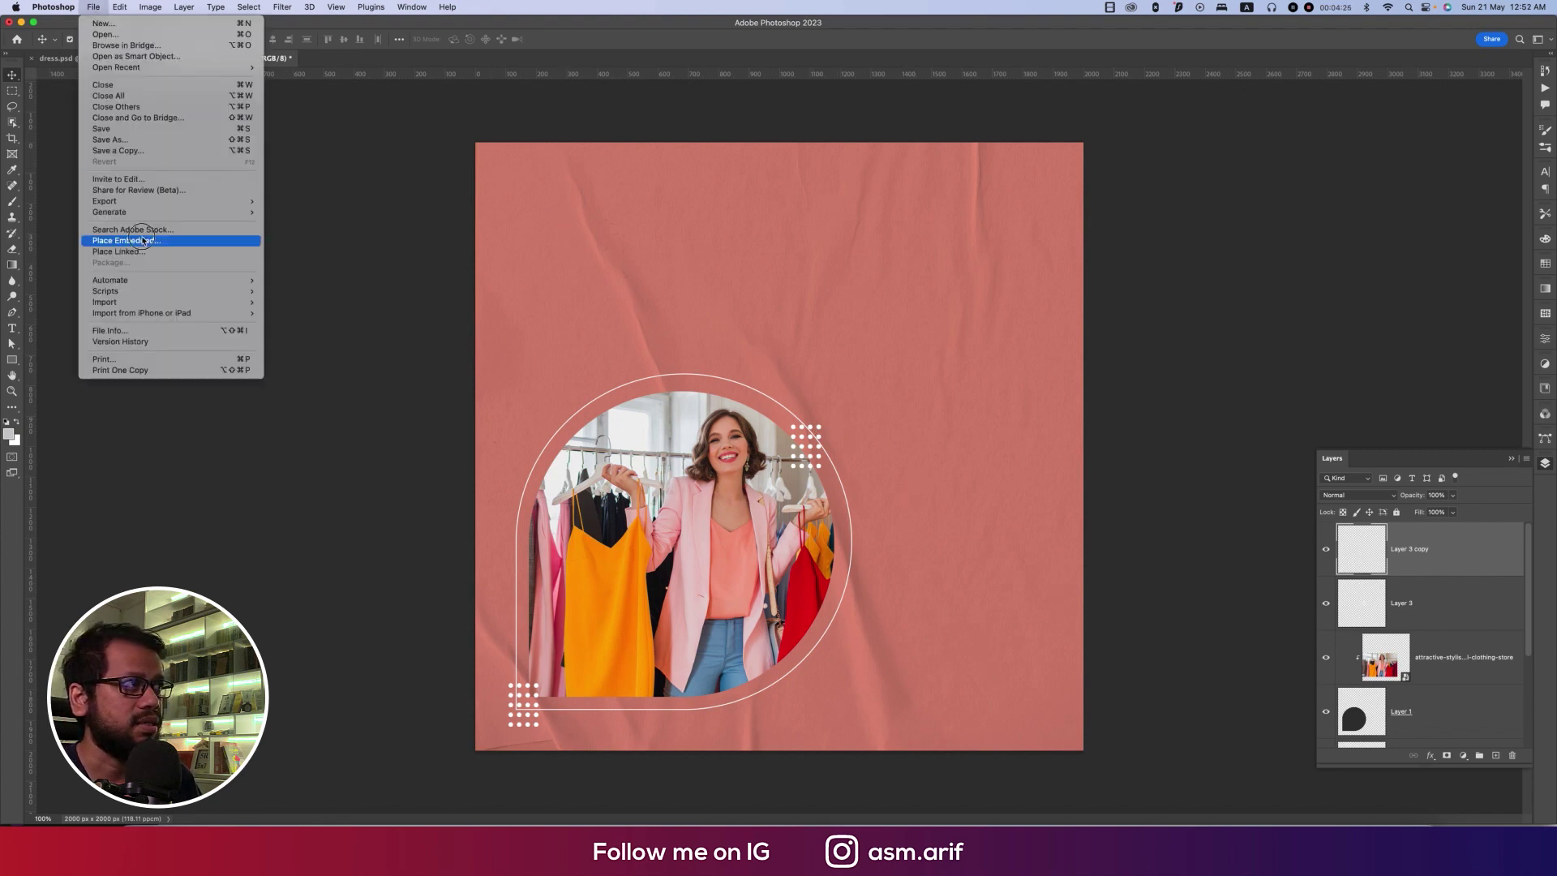
pyautogui.click(134, 241)
pyautogui.doubleClick(463, 132)
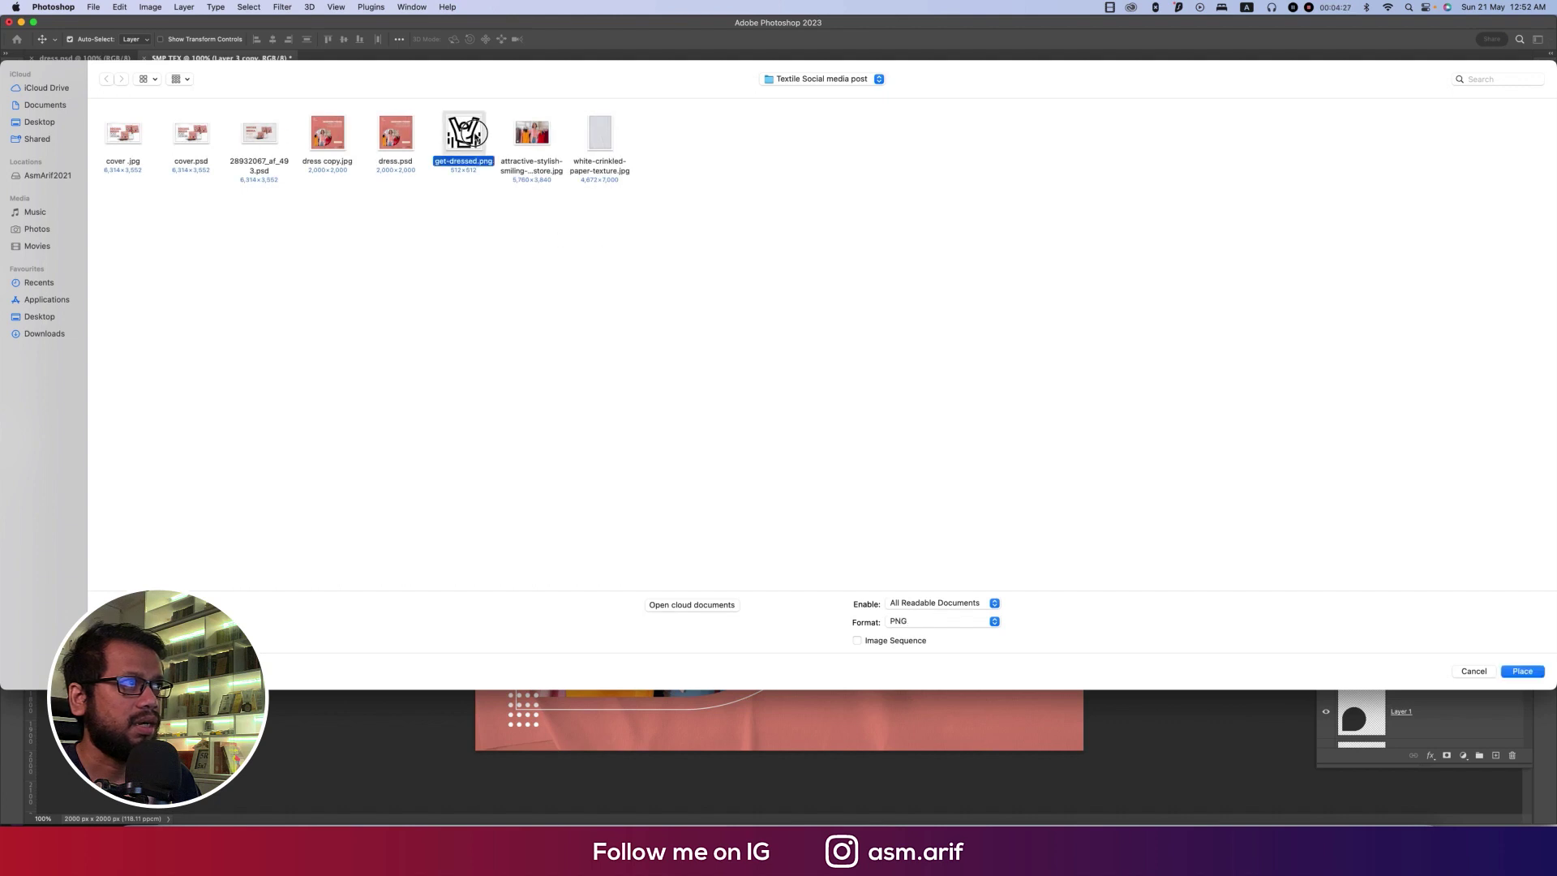
pyautogui.moveTo(1021, 688); pyautogui.dragTo(542, 214)
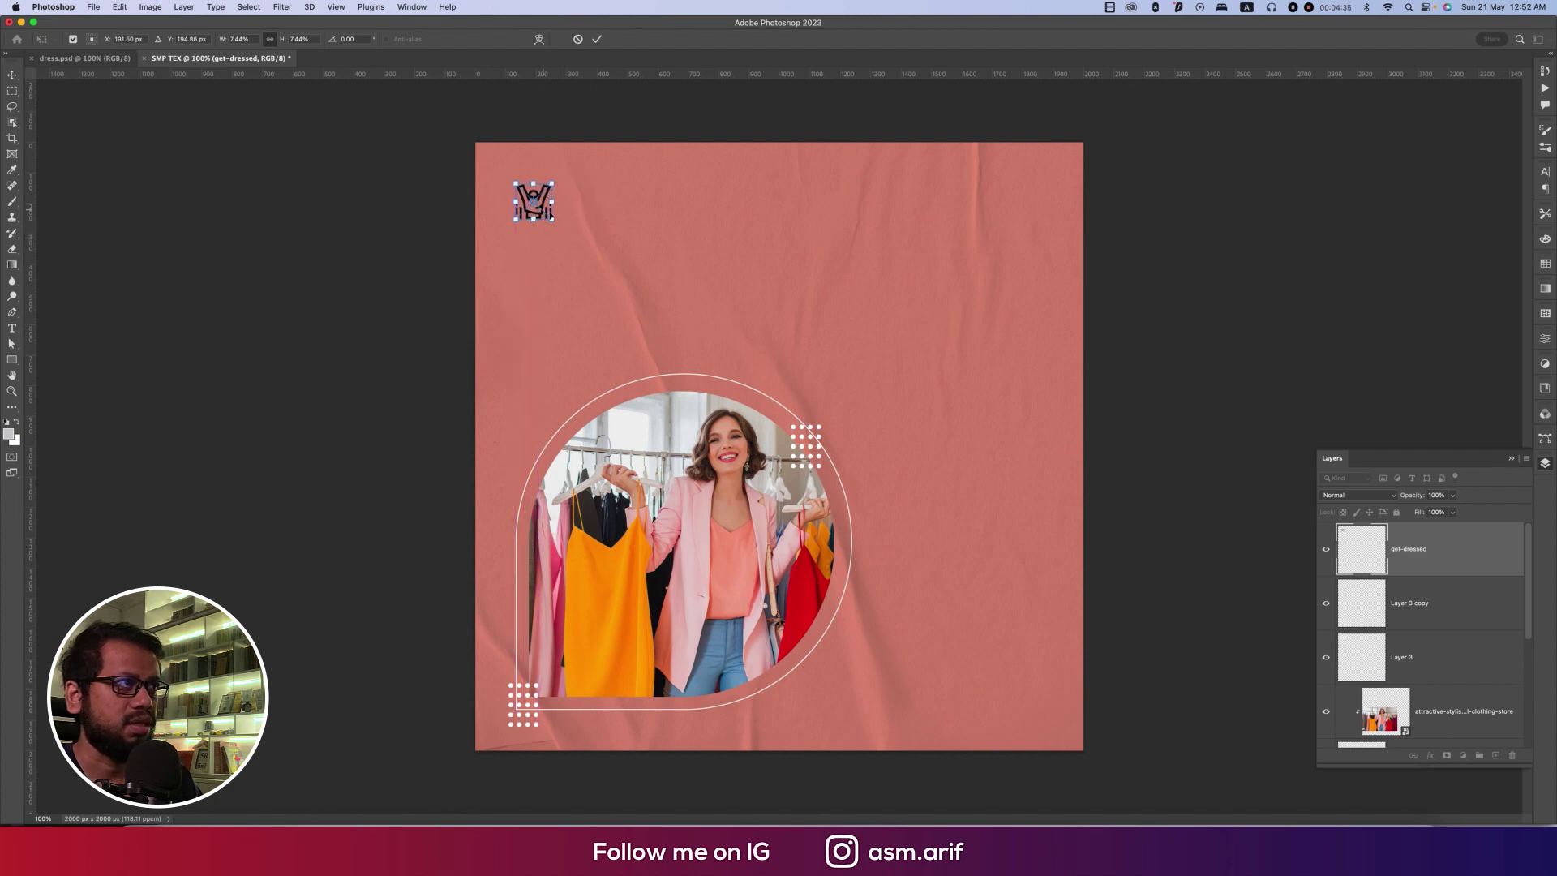
pyautogui.press('Return')
# Apply a white Color Overlay to the get-dressed icon layer
pyautogui.rightClick(1296, 496)
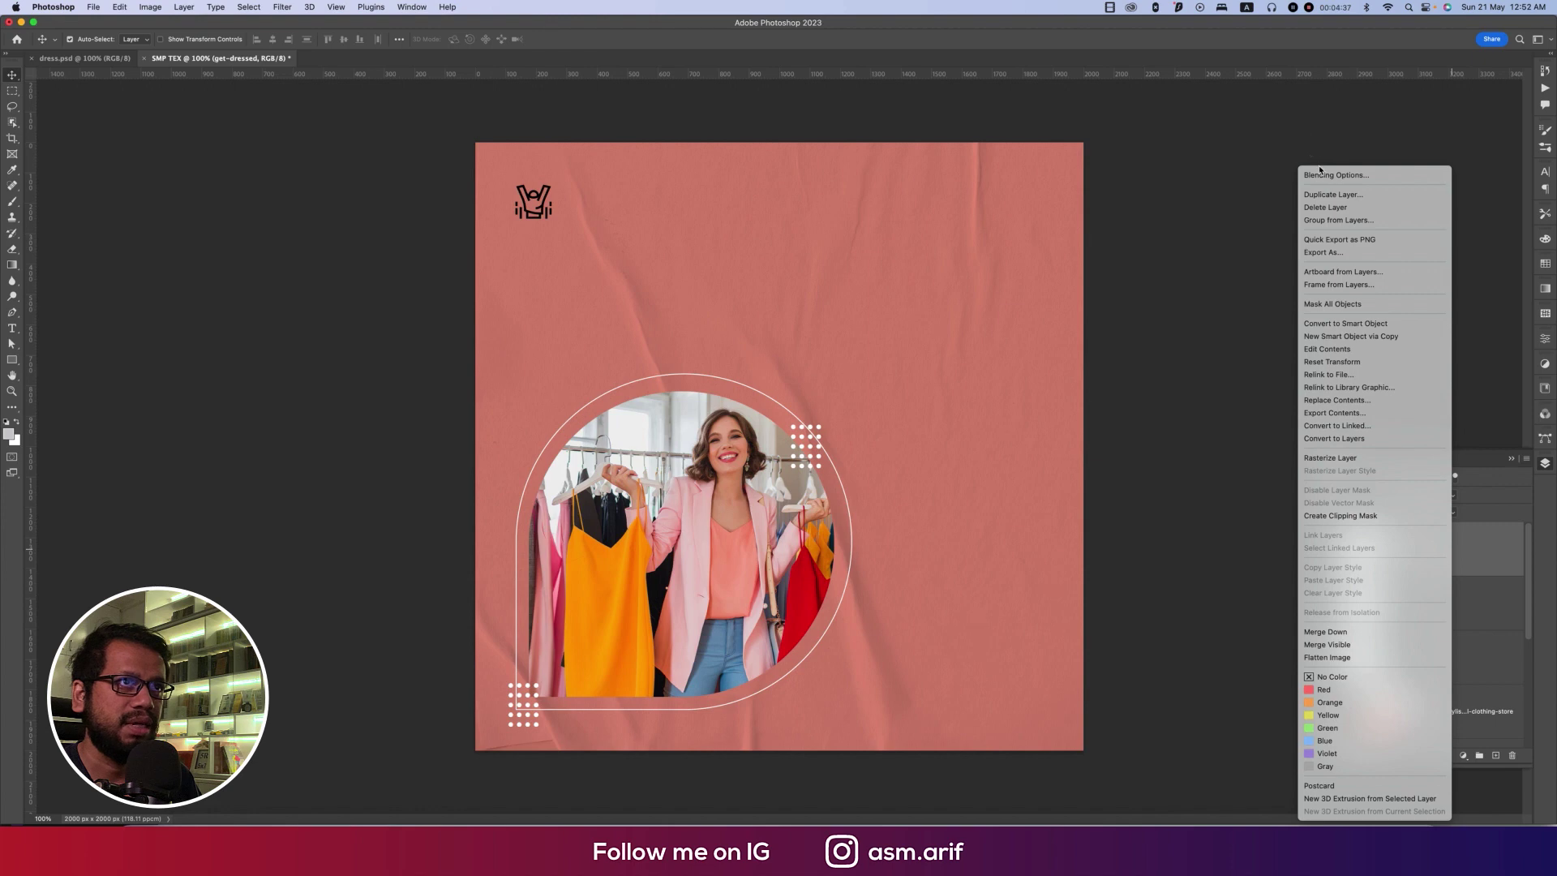
pyautogui.click(1322, 175)
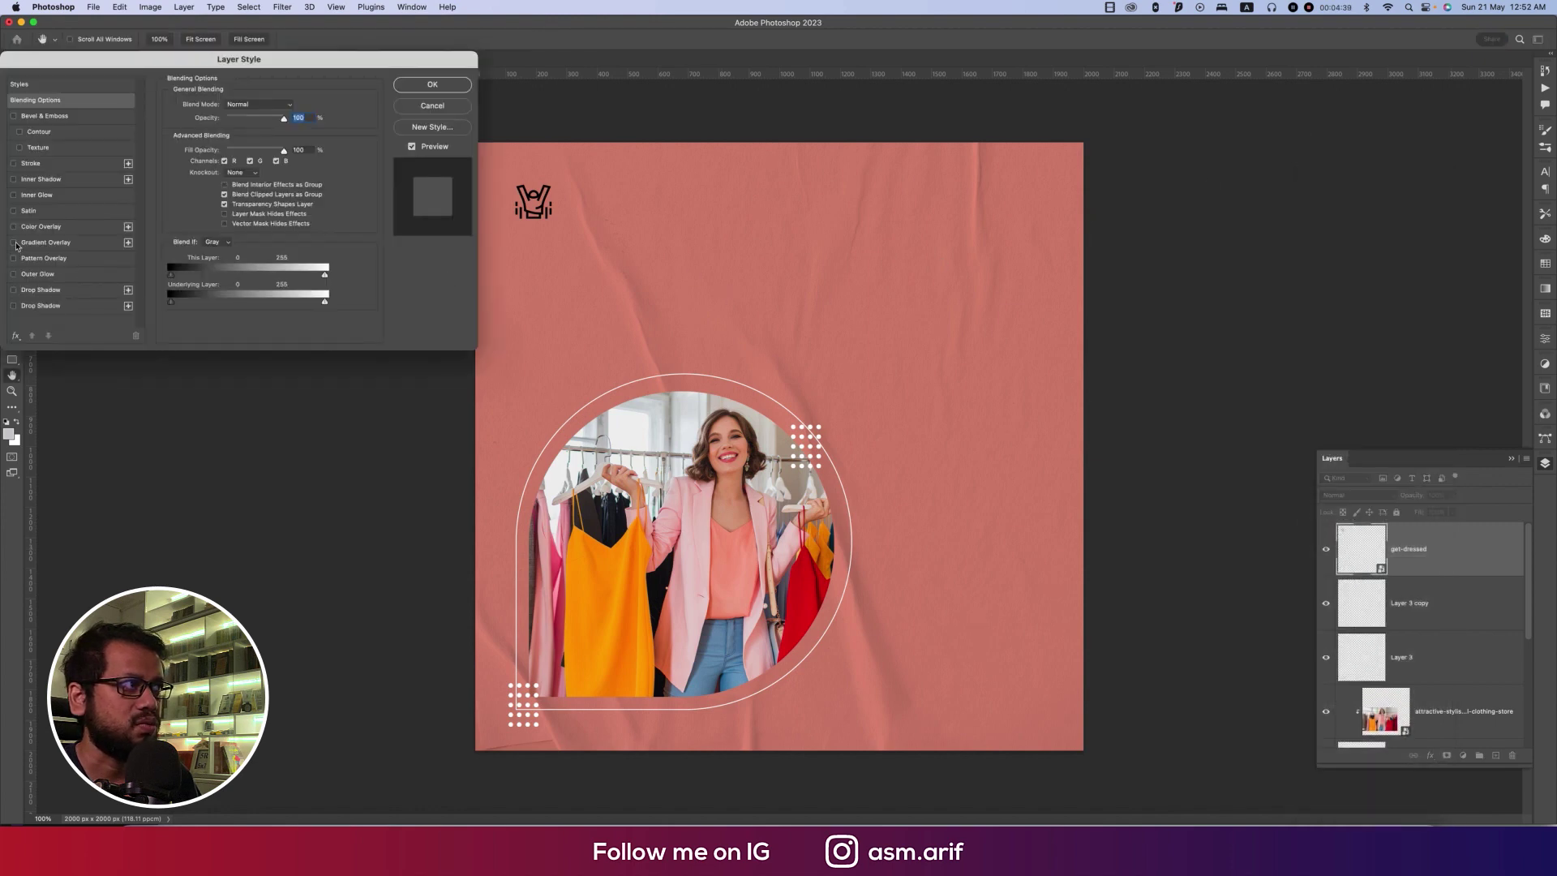
pyautogui.click(13, 226)
pyautogui.click(432, 84)
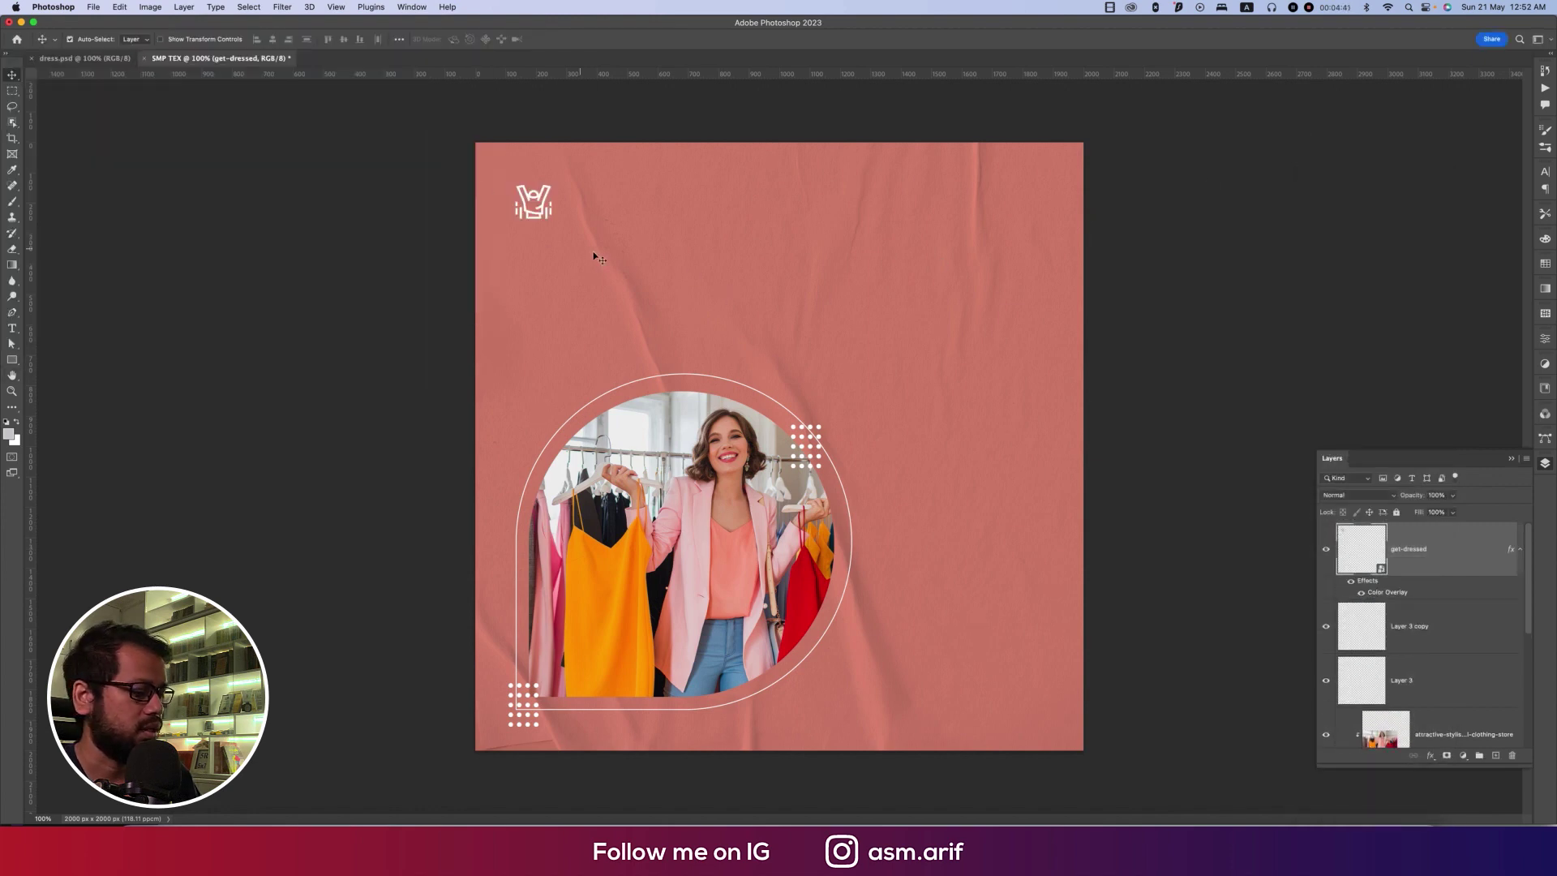
# Add the text "LOGO" beside the icon and set its color to white, ffffff
pyautogui.press('t')
pyautogui.click(604, 209)
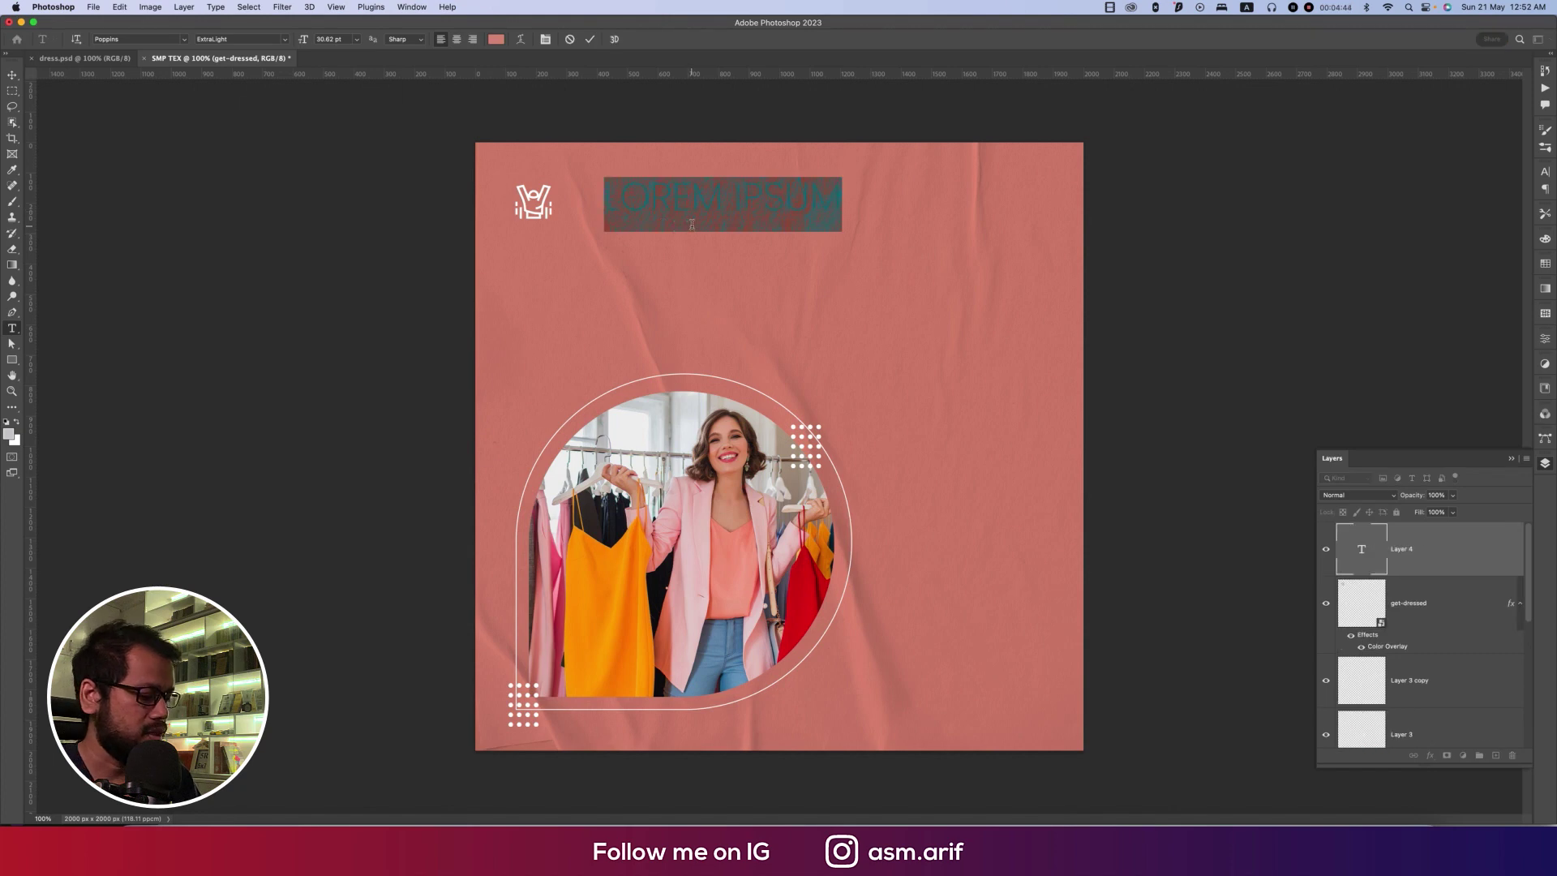
pyautogui.write('LOGO')
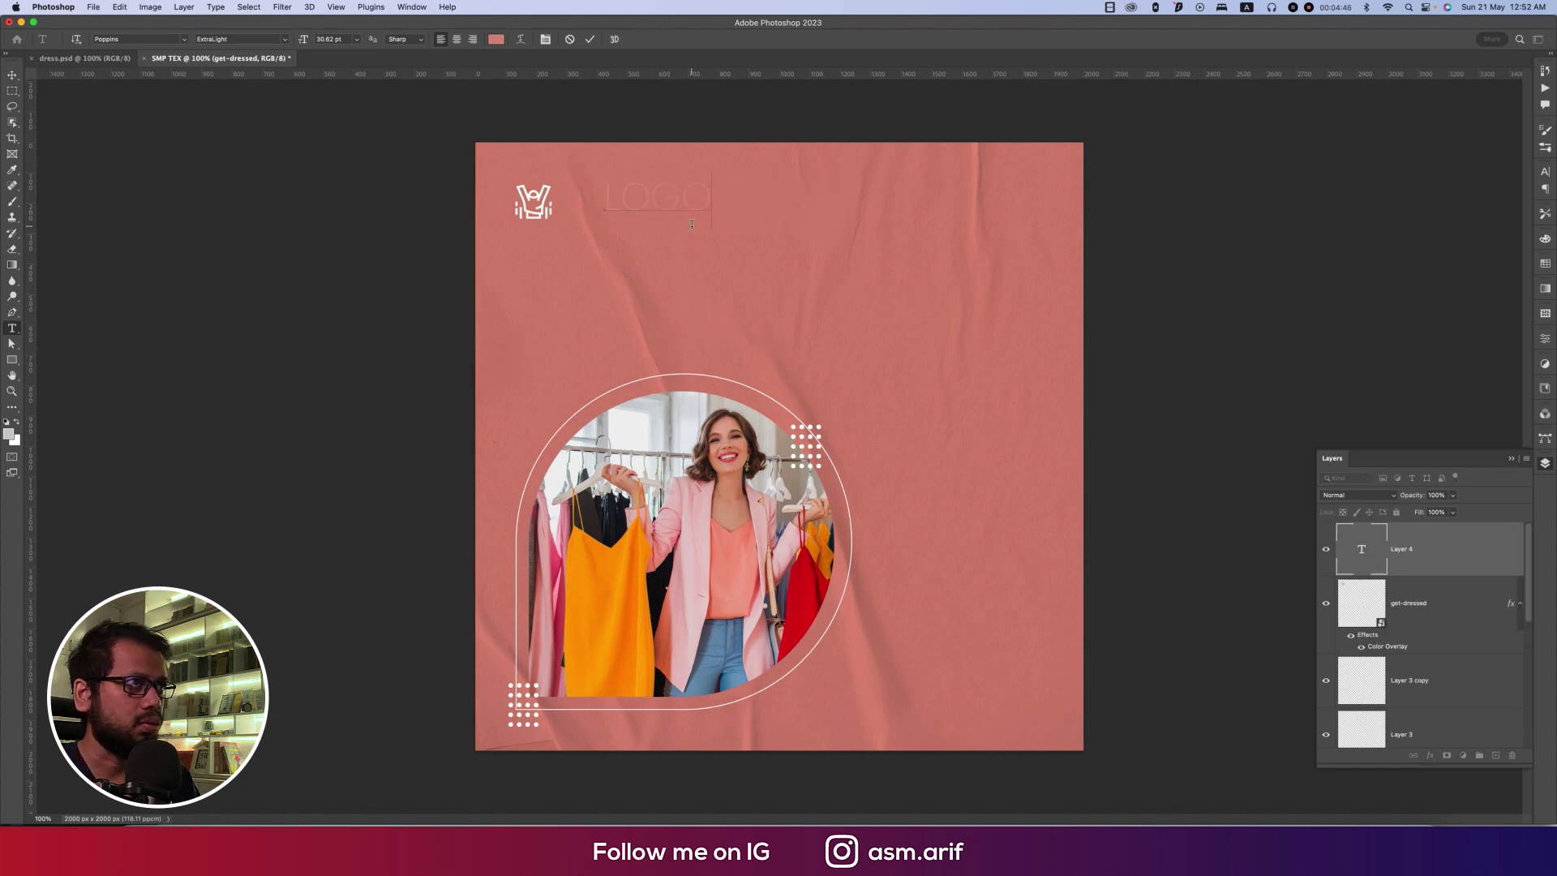
pyautogui.press('super+a')
pyautogui.press('super+t')
pyautogui.click(1510, 243)
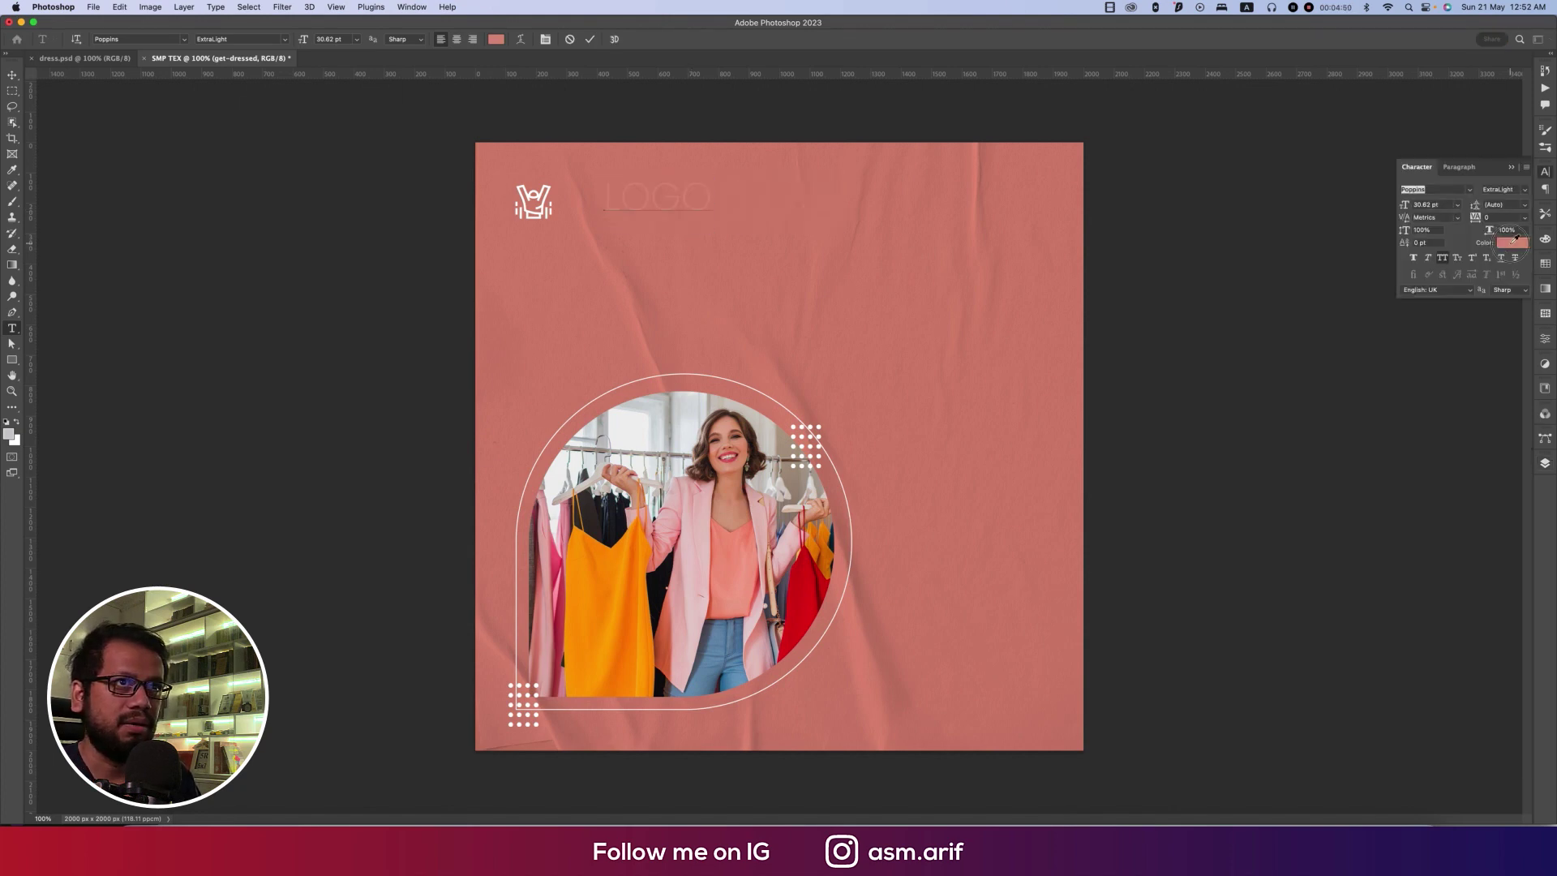
pyautogui.write('ffffff')
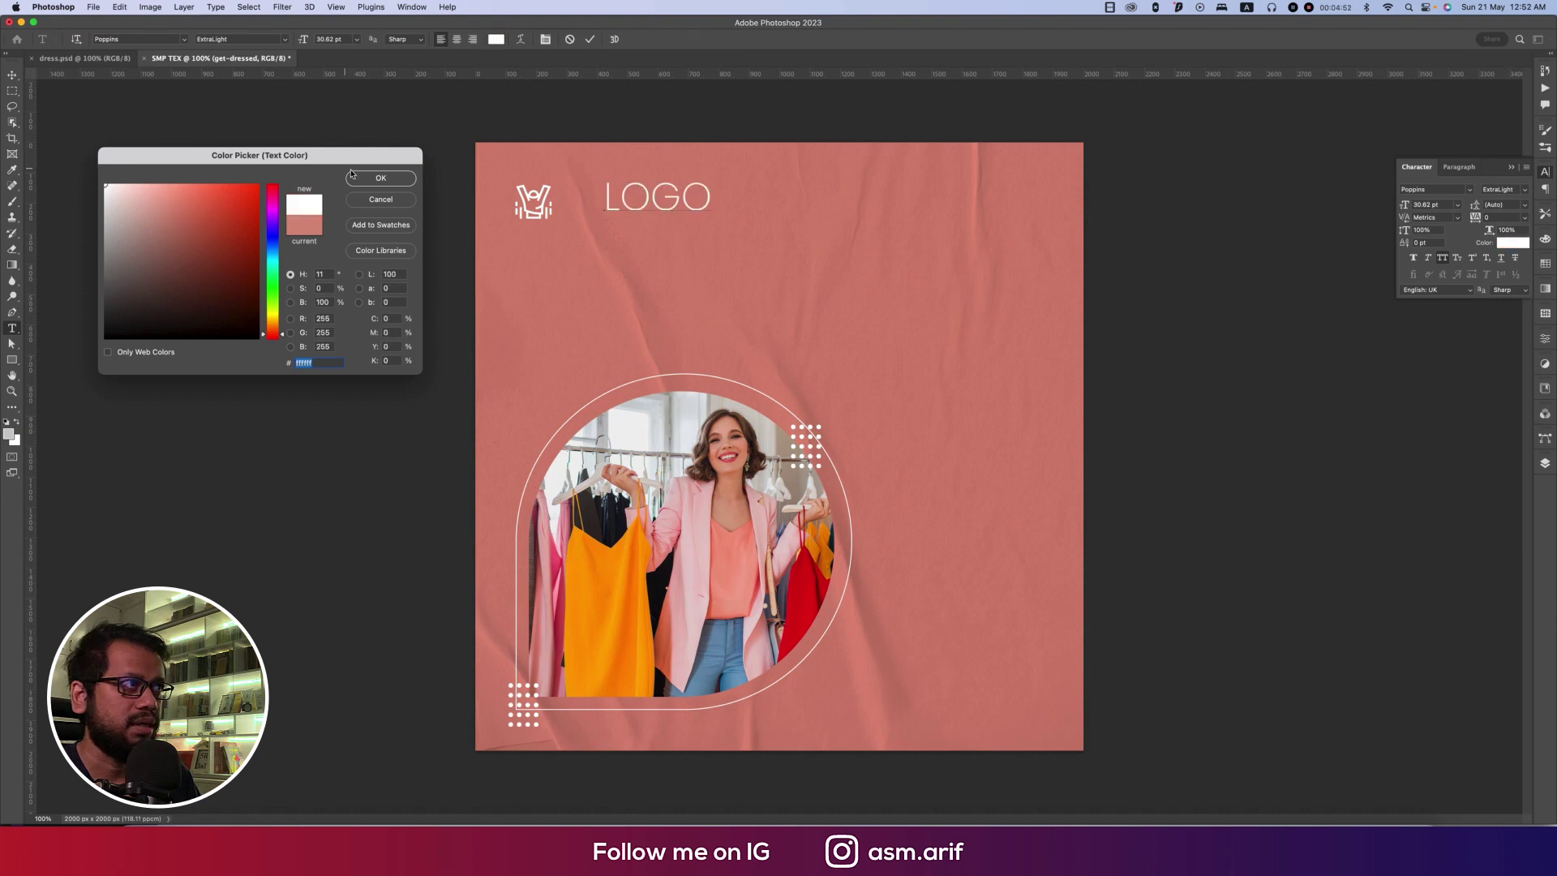
pyautogui.click(361, 177)
# Set the LOGO text's font style to ExtraBold, and shrink it to fit beneath the icon
pyautogui.click(1525, 209)
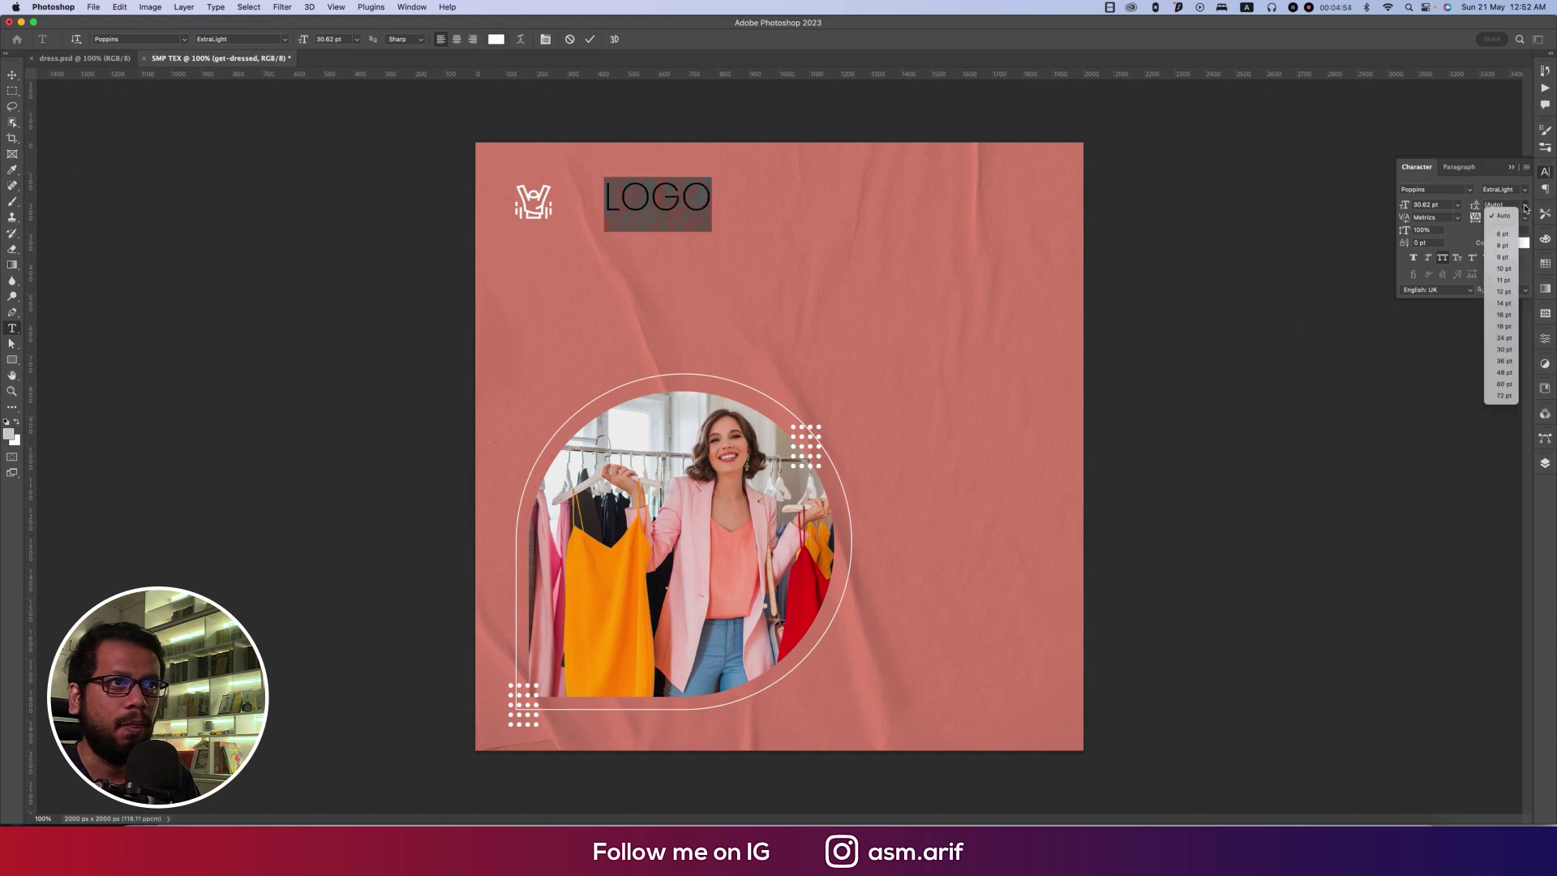
pyautogui.click(1525, 190)
pyautogui.click(1525, 190)
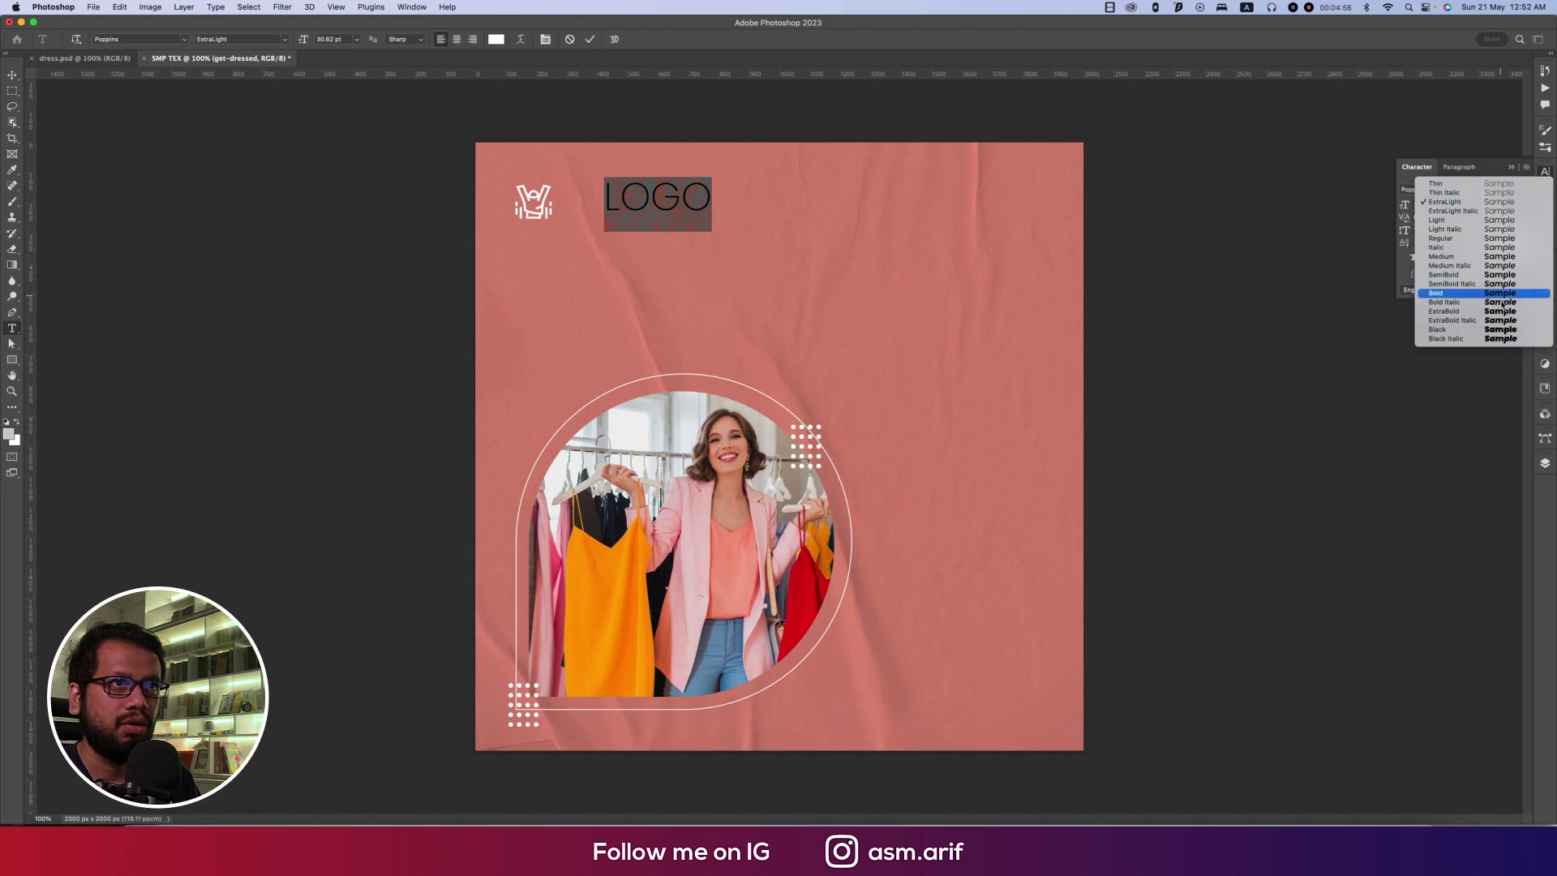
pyautogui.click(1501, 312)
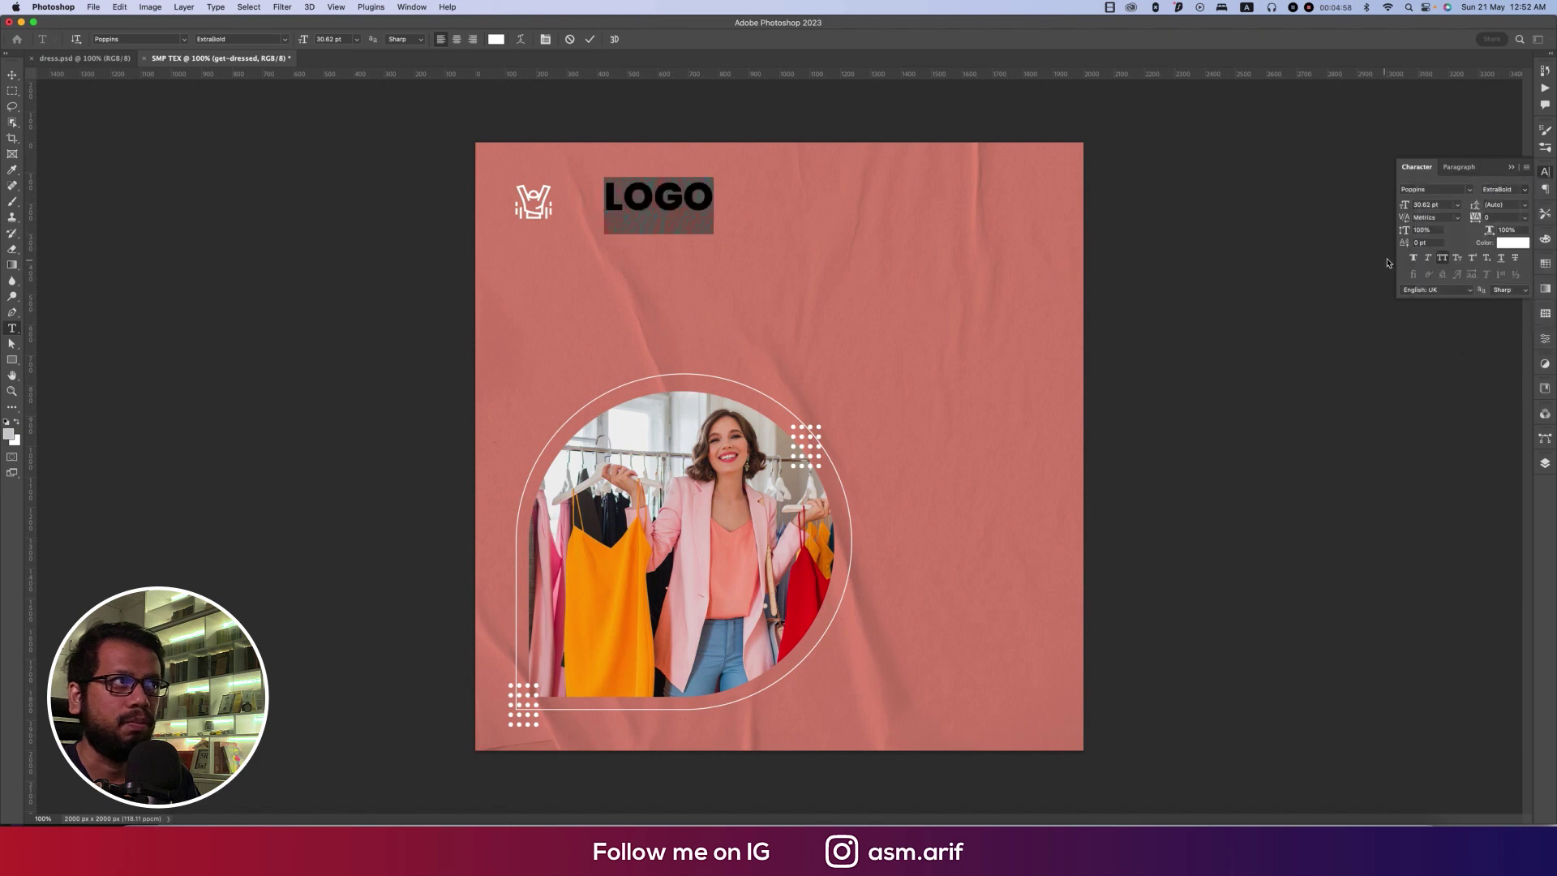
pyautogui.click(13, 75)
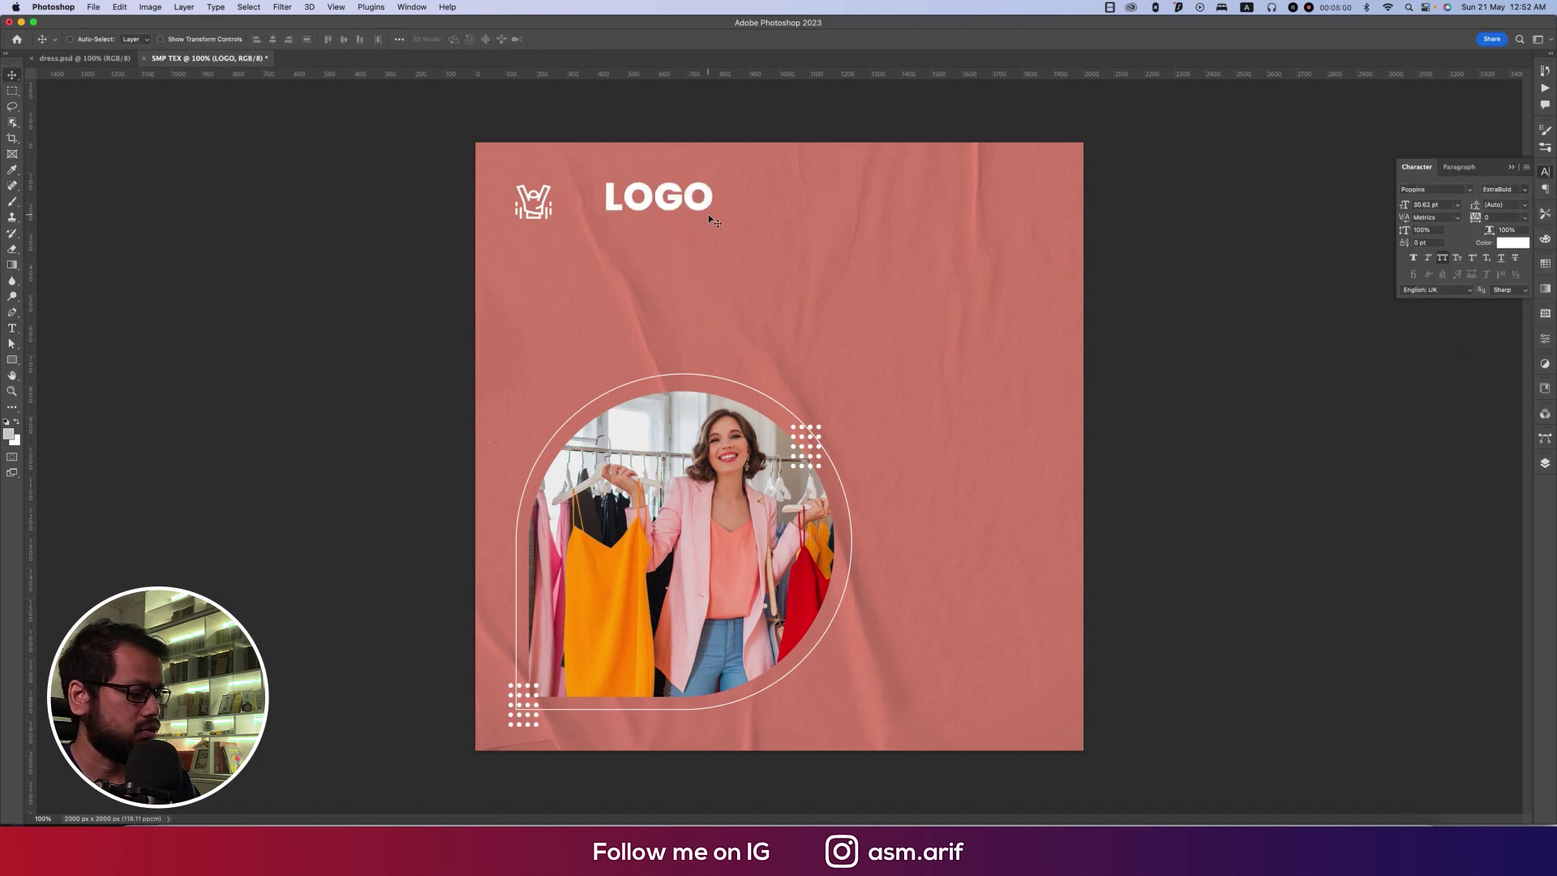
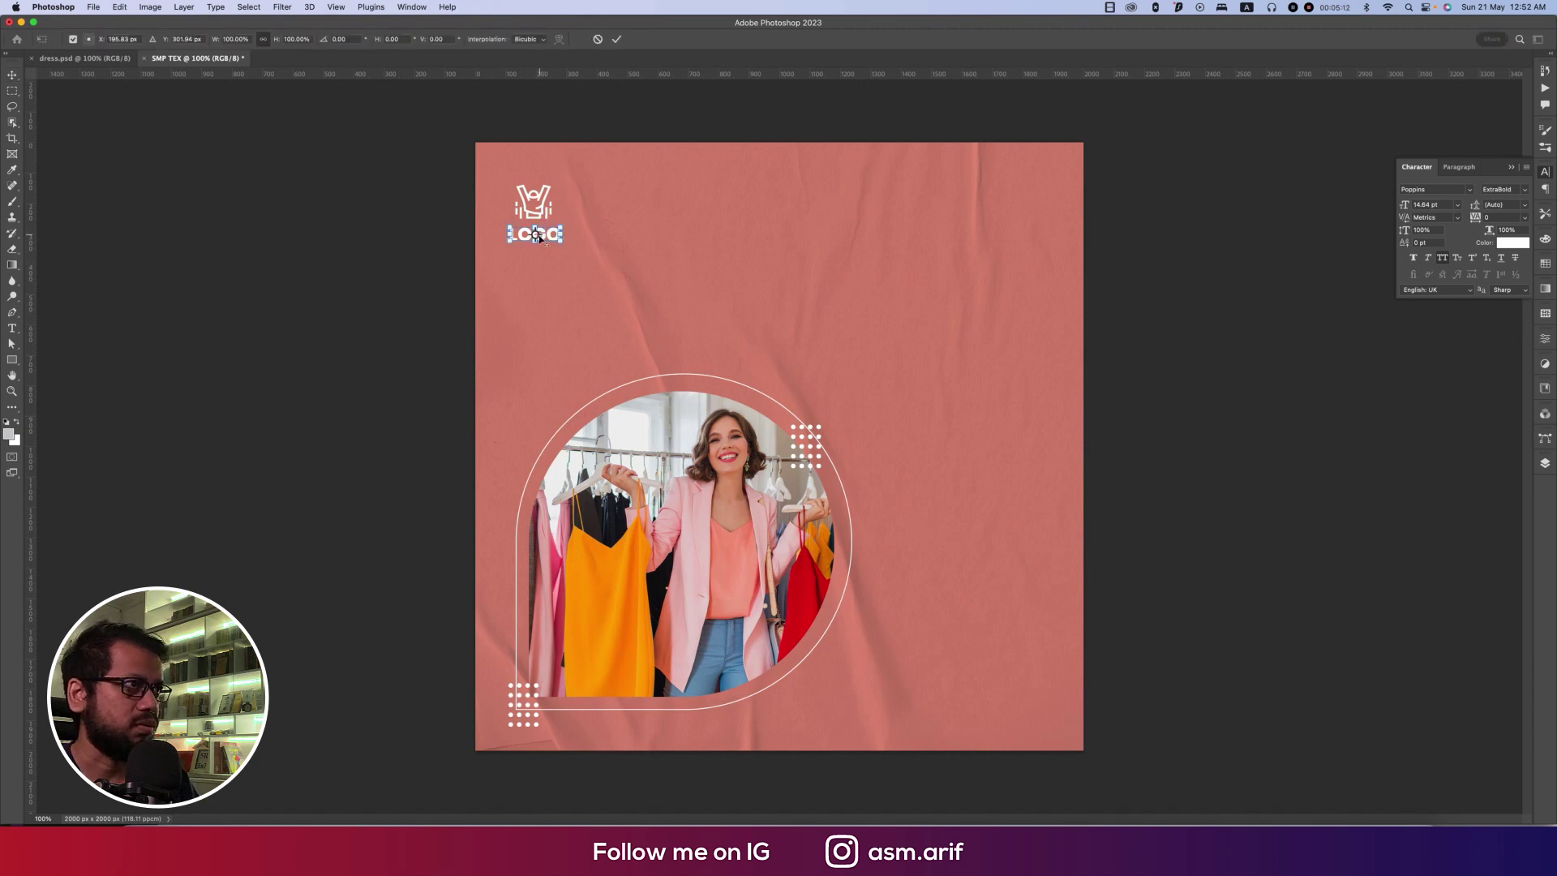
# Select the LOGO text and get-dressed icon layers, scale them down together, and position them near the post's upper-left corner
pyautogui.click(1544, 462)
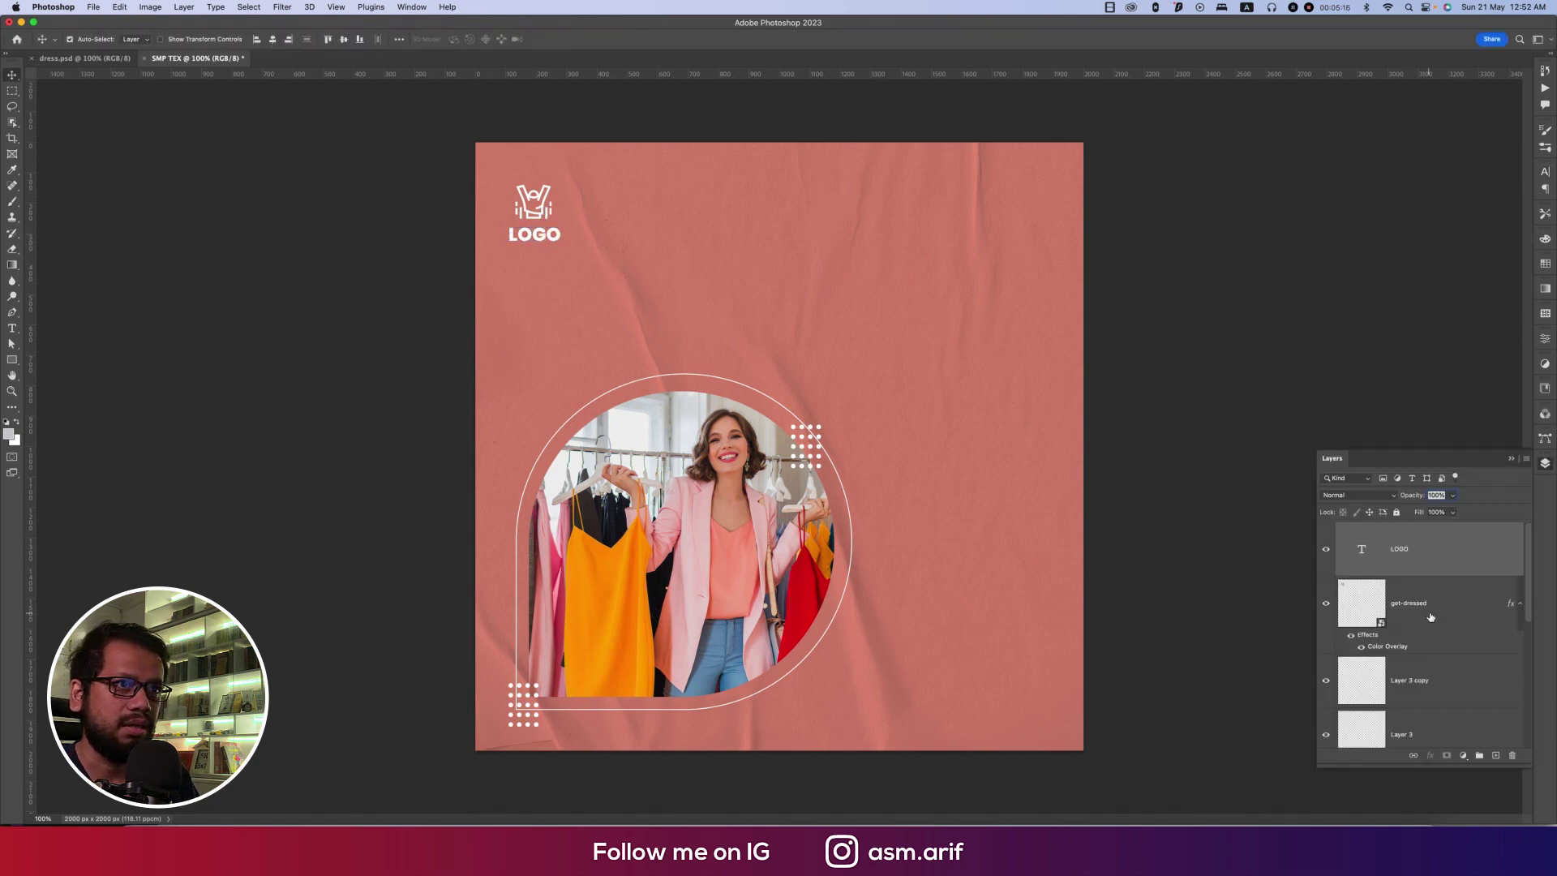
pyautogui.click(1436, 566)
pyautogui.keyDown('shift'); pyautogui.click(1420, 604); pyautogui.keyUp('shift')
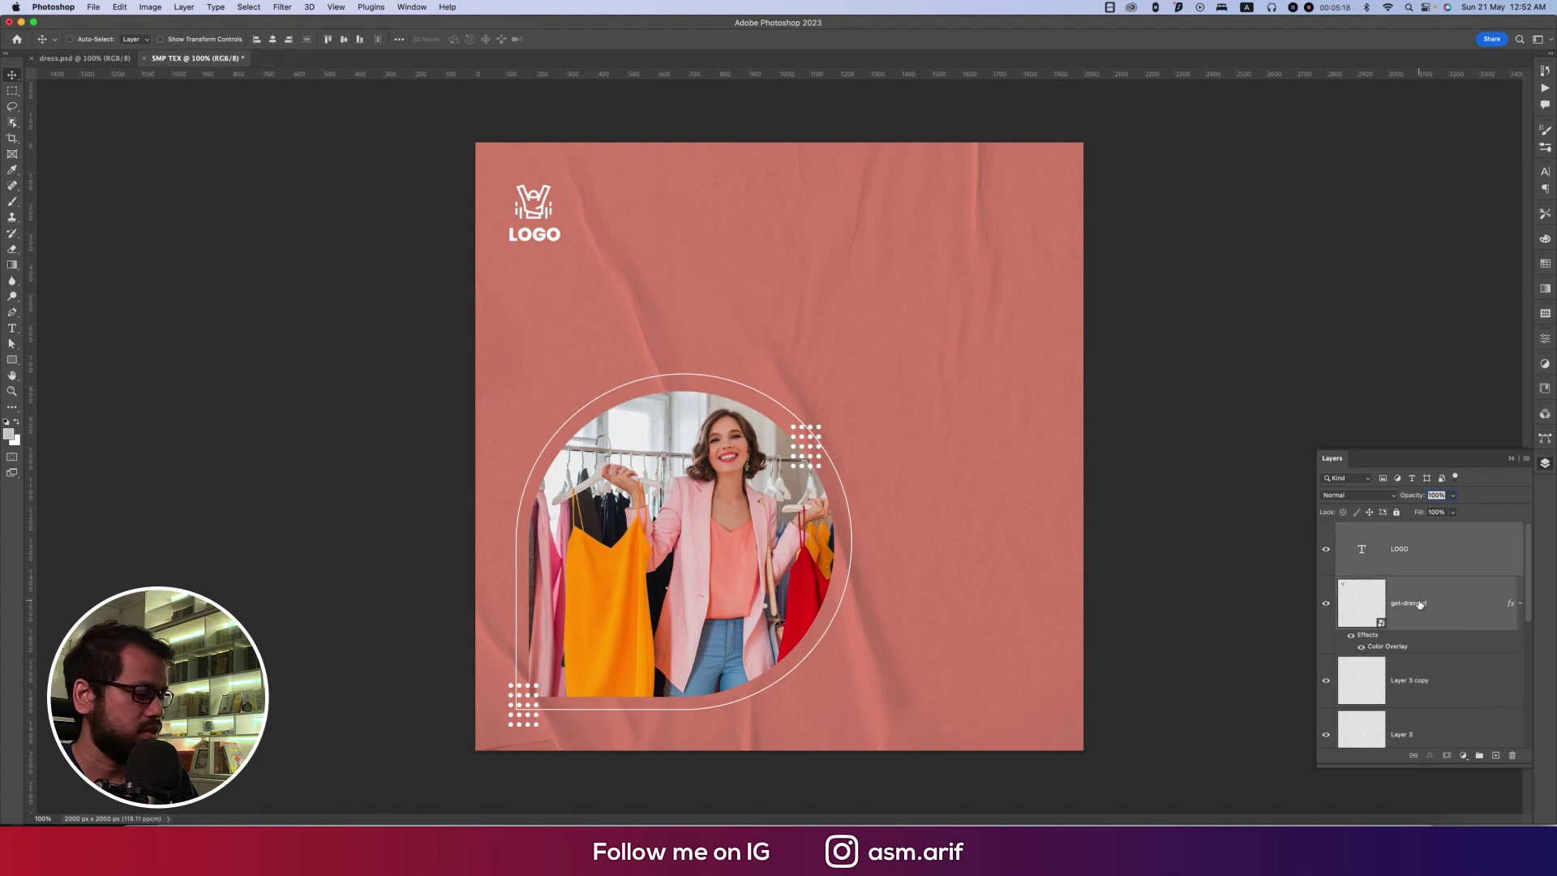
pyautogui.press('super+t')
pyautogui.moveTo(536, 244); pyautogui.dragTo(541, 212)
pyautogui.press('Return')
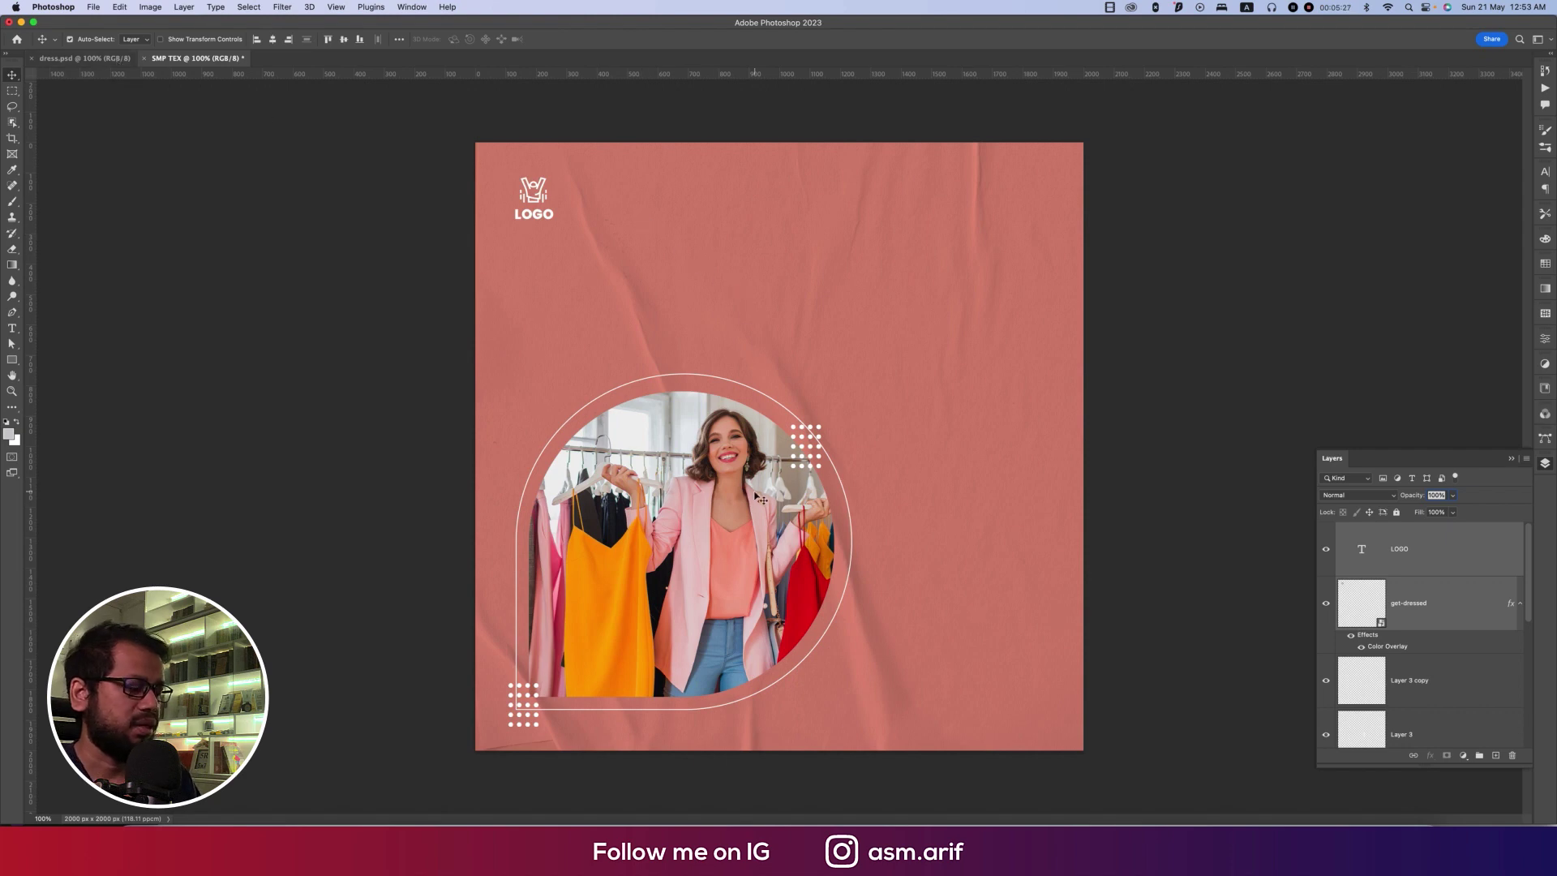
# Add the white heading "DRESS TRENDS" in the upper part of the post, beside the logo
pyautogui.press('t')
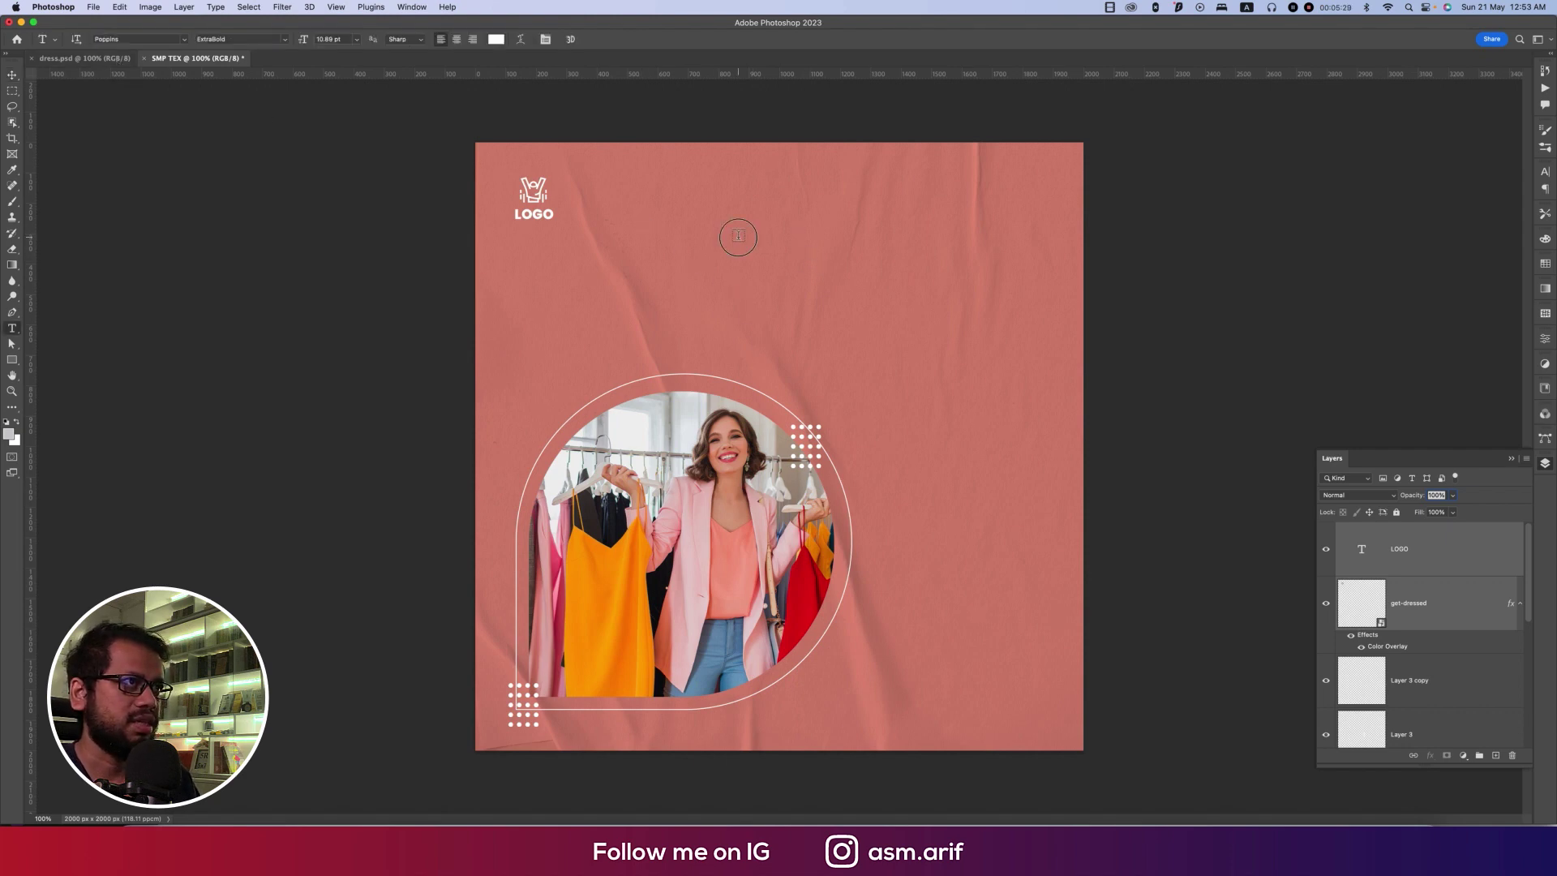
pyautogui.click(738, 237)
pyautogui.write('DRE')
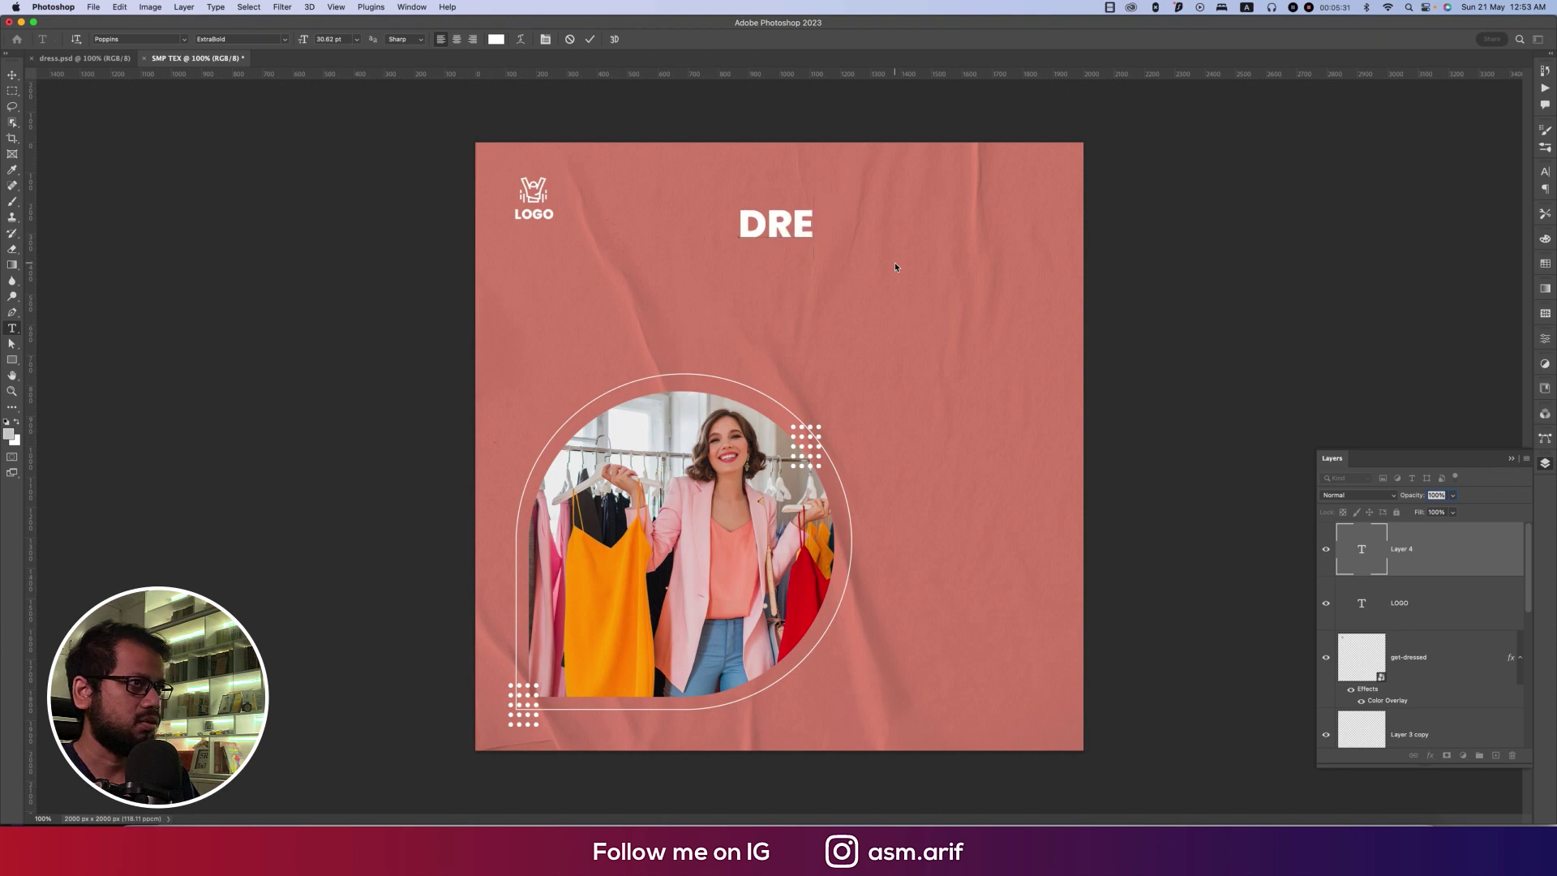
pyautogui.write('SS TR')
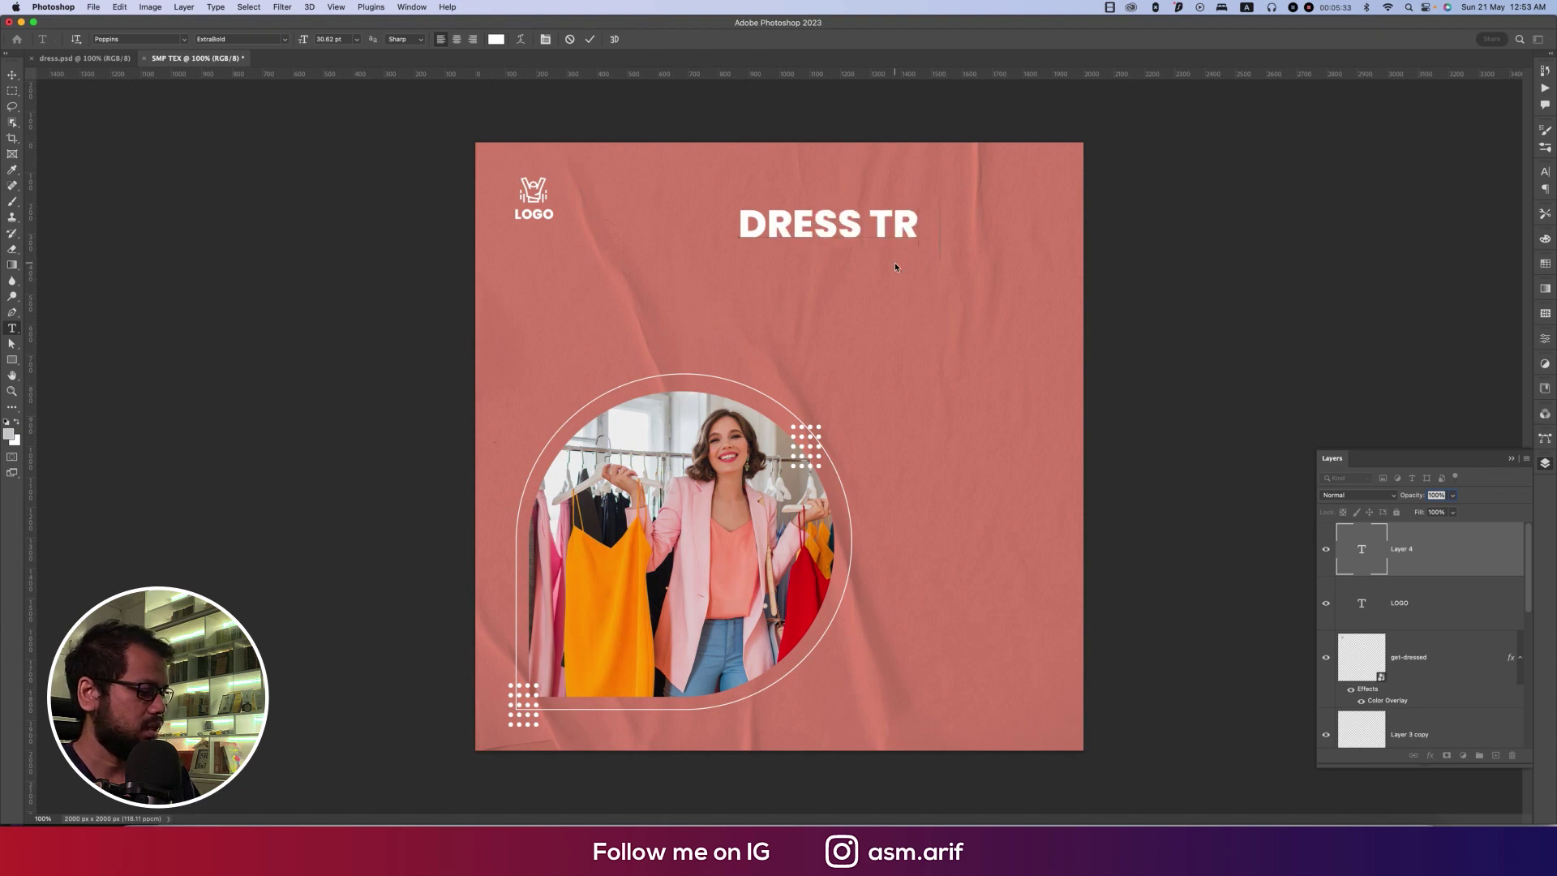
pyautogui.write('ENDS')
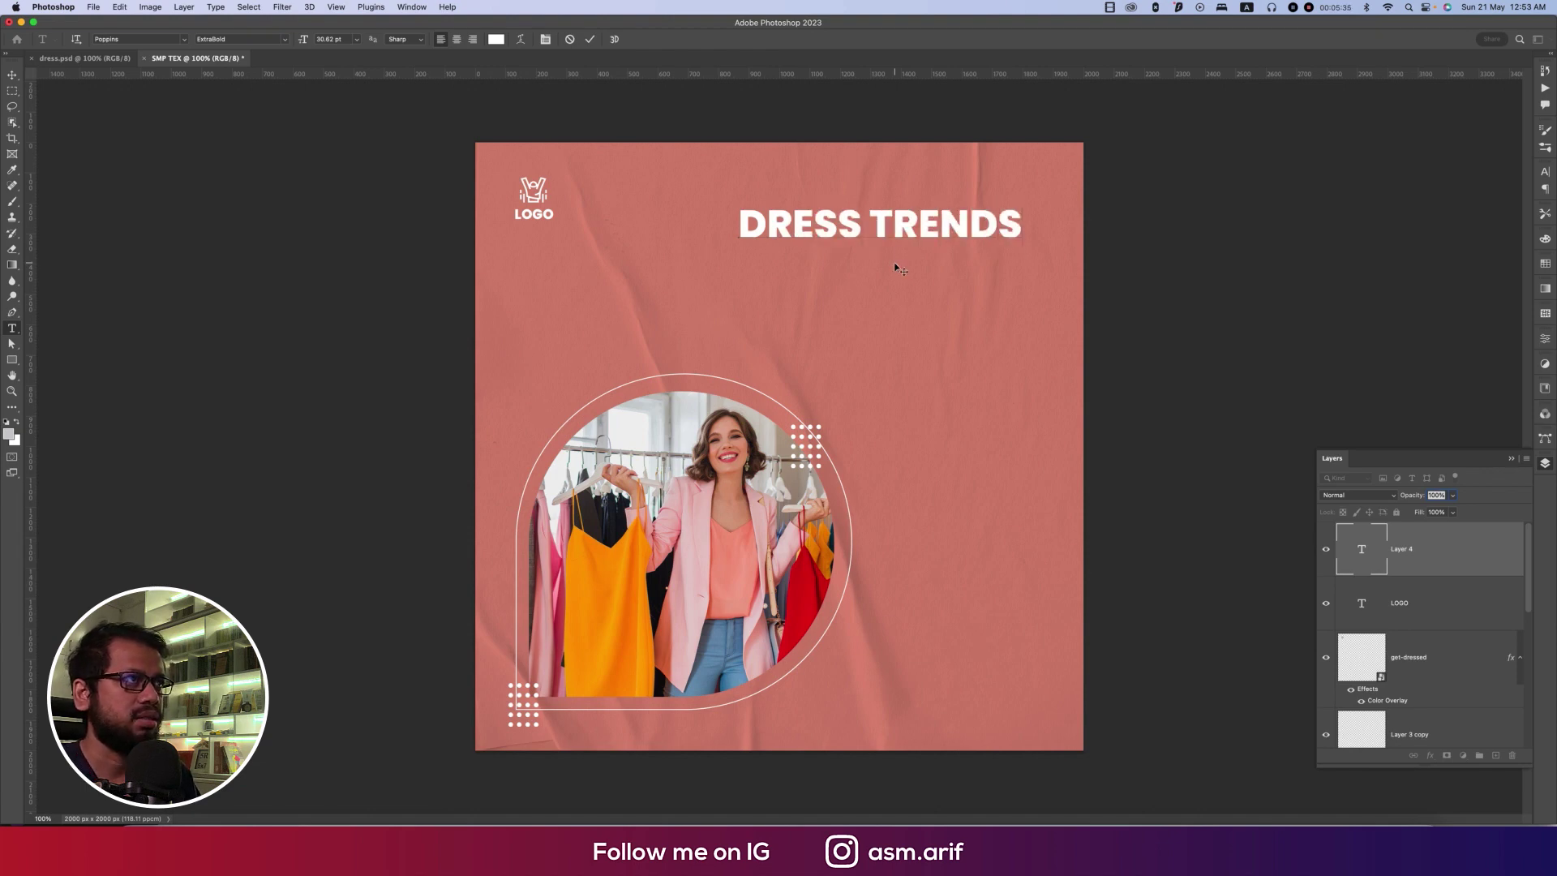
pyautogui.click(589, 39)
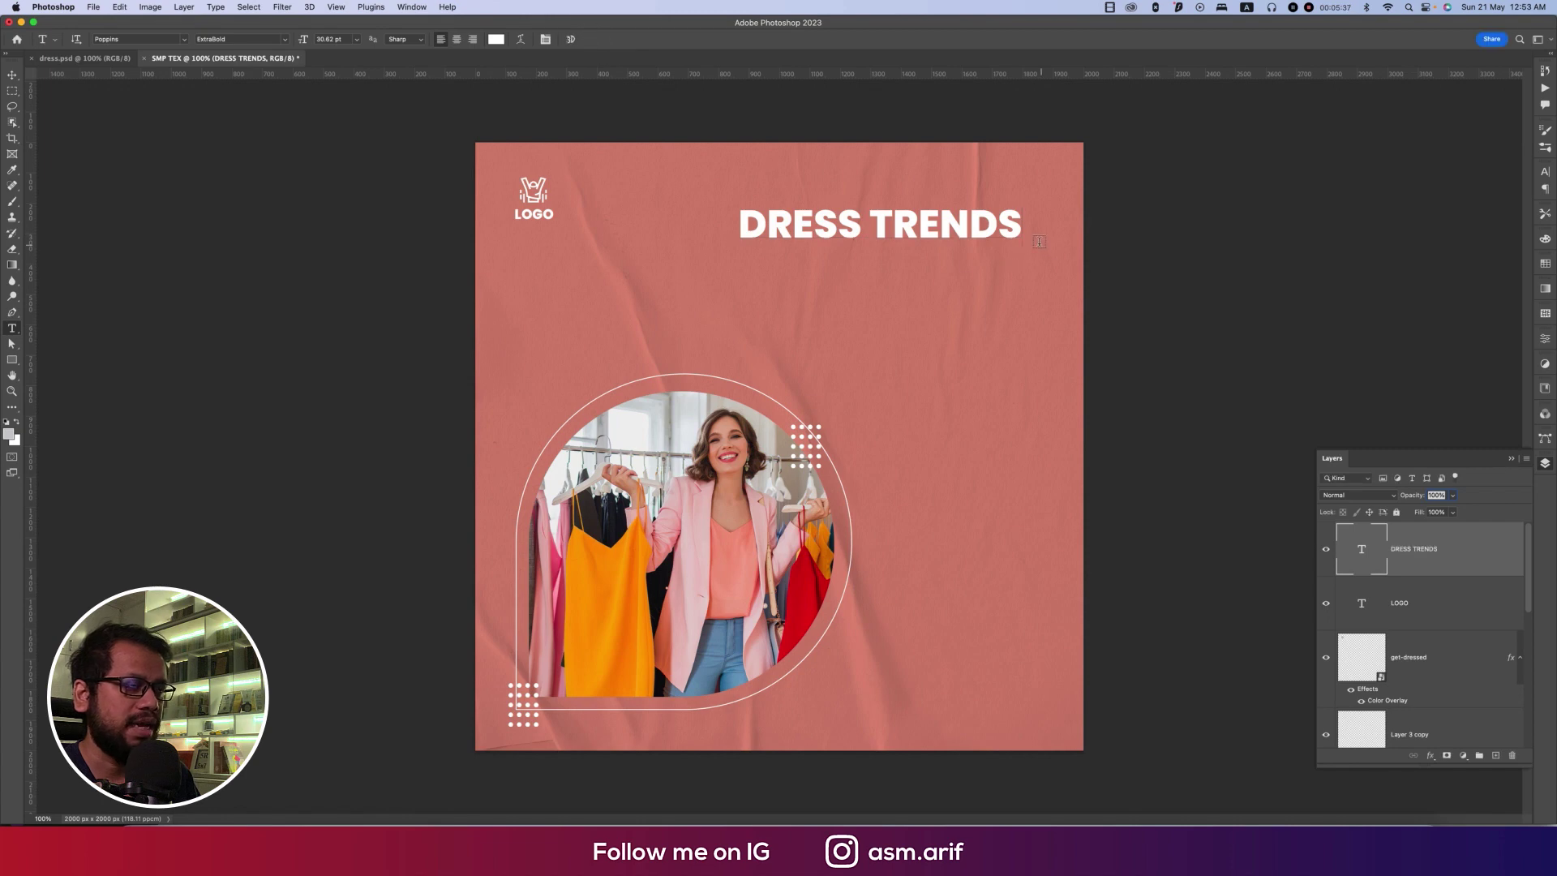
# Align the DRESS TRENDS heading toward the right margin, duplicate it directly below, and set the lower line's font style to Medium
pyautogui.press('v')
pyautogui.moveTo(1016, 237); pyautogui.dragTo(1041, 278)
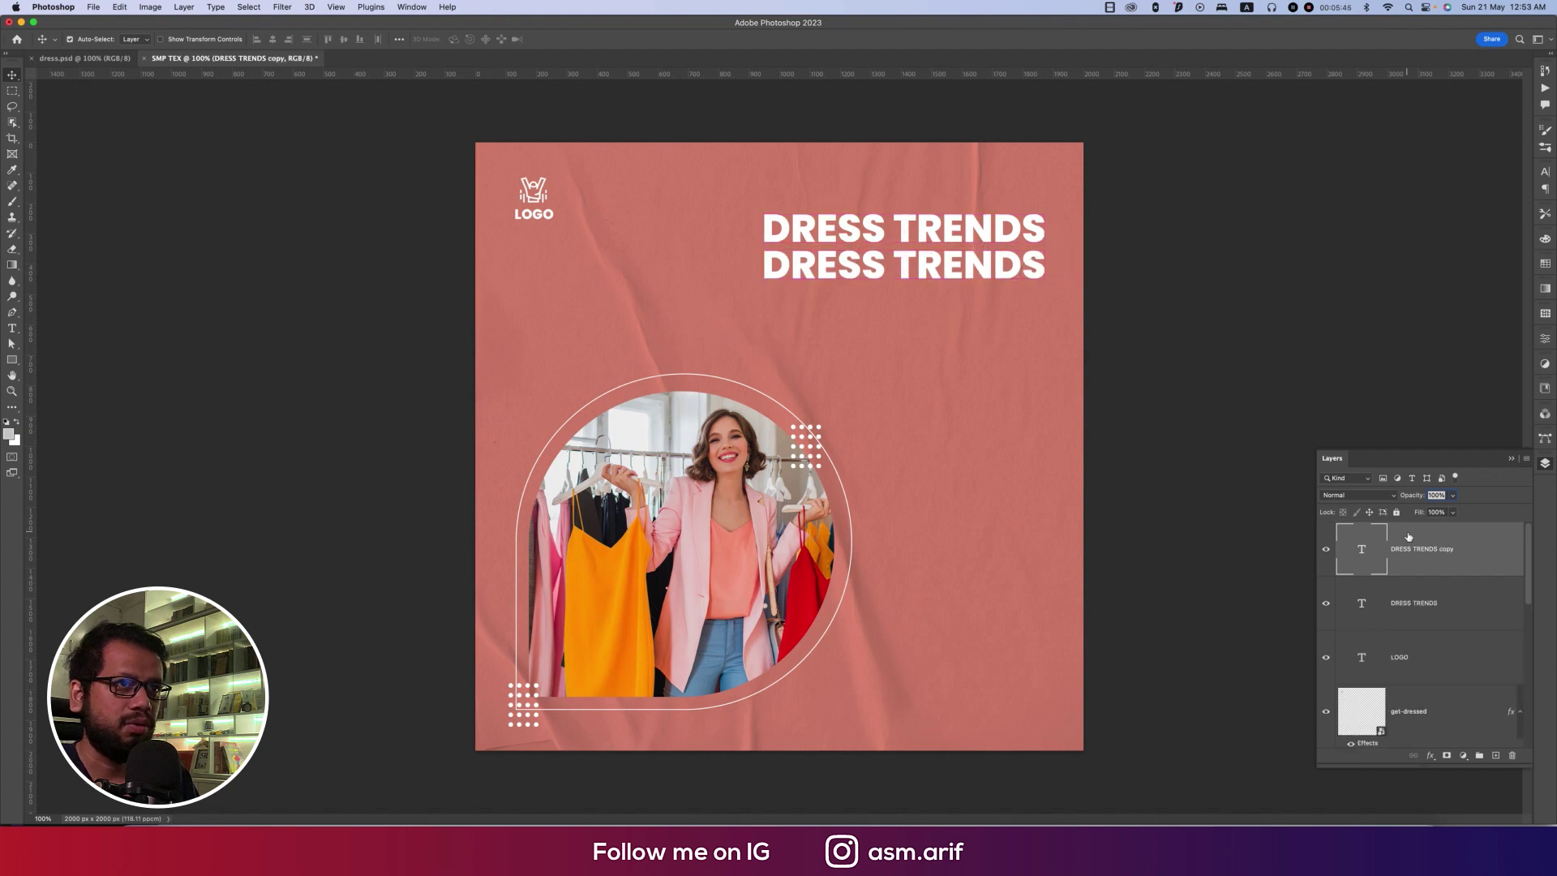
pyautogui.click(1545, 172)
pyautogui.click(1518, 192)
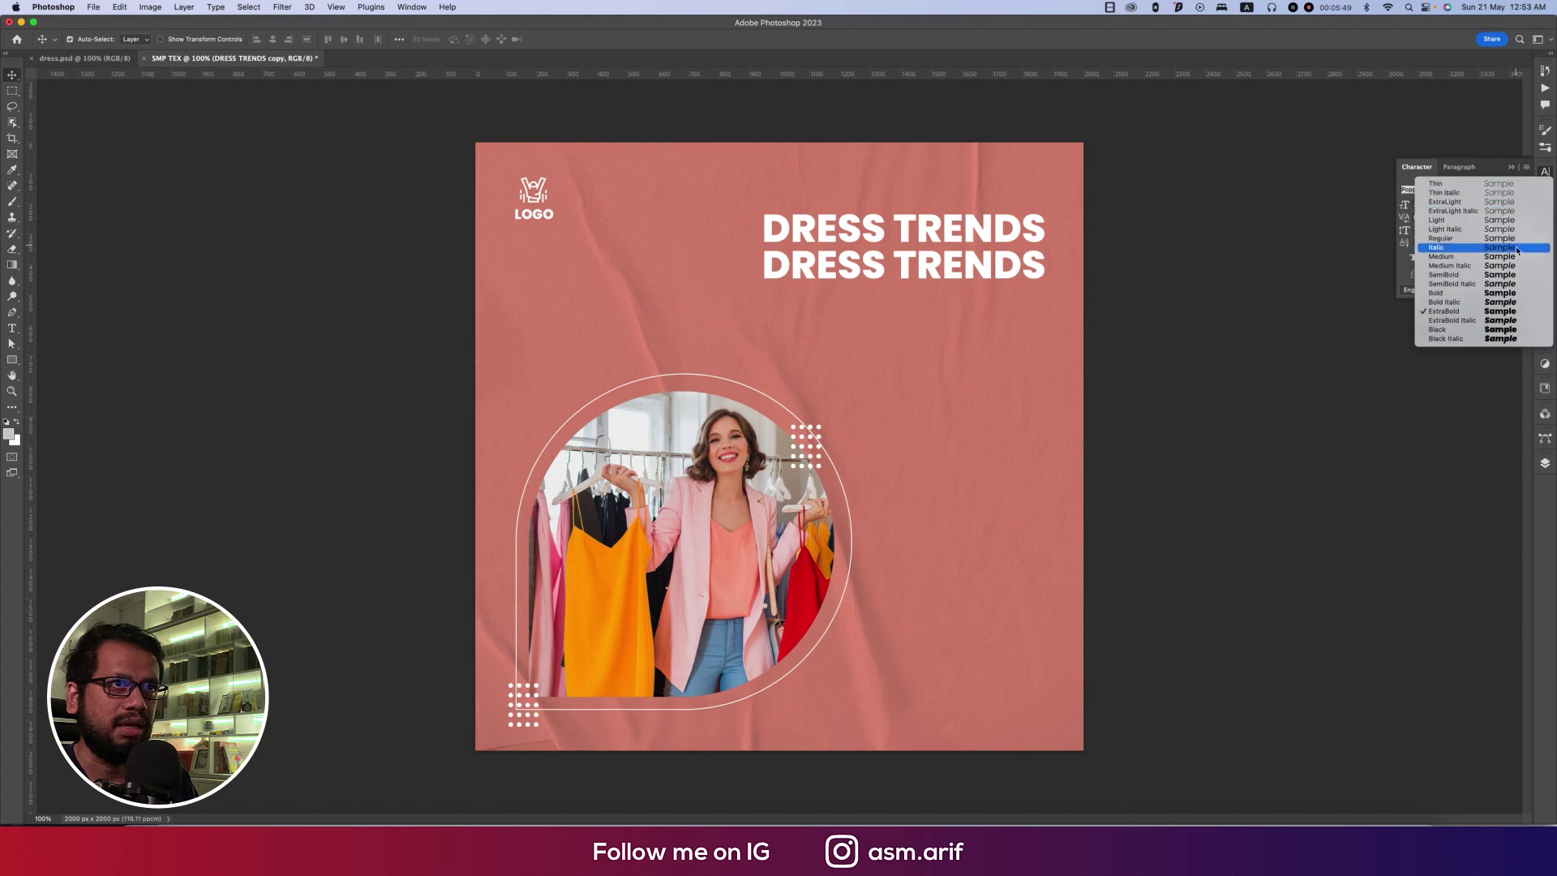
pyautogui.click(1506, 258)
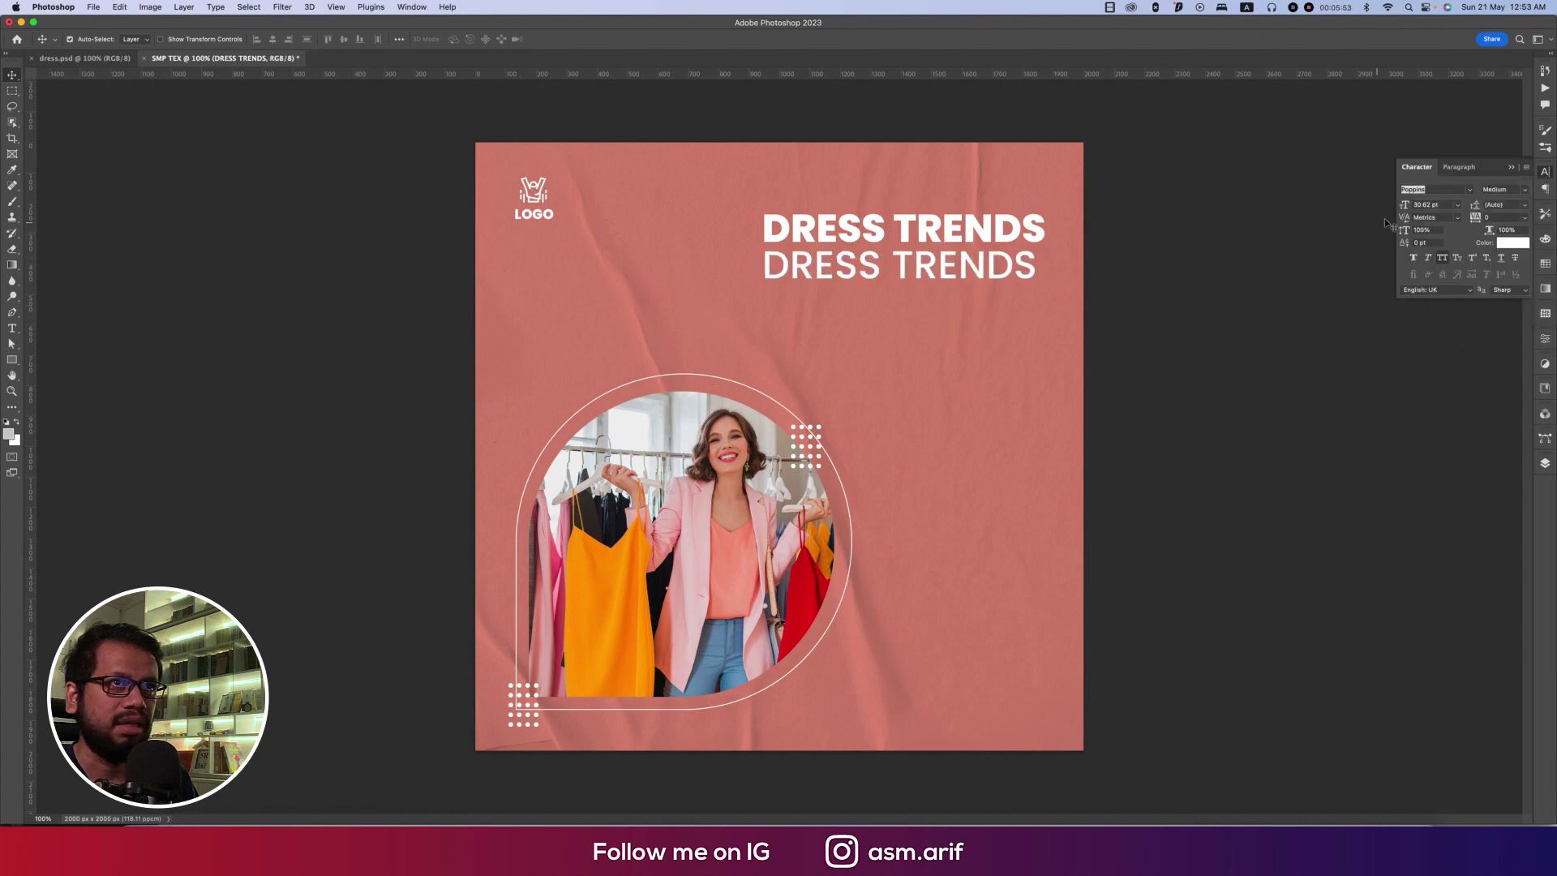
# Set the lower DRESS TRENDS line to 18.14 pt, right-align it, and place it directly beneath the heading at the right margin
pyautogui.click(1442, 205)
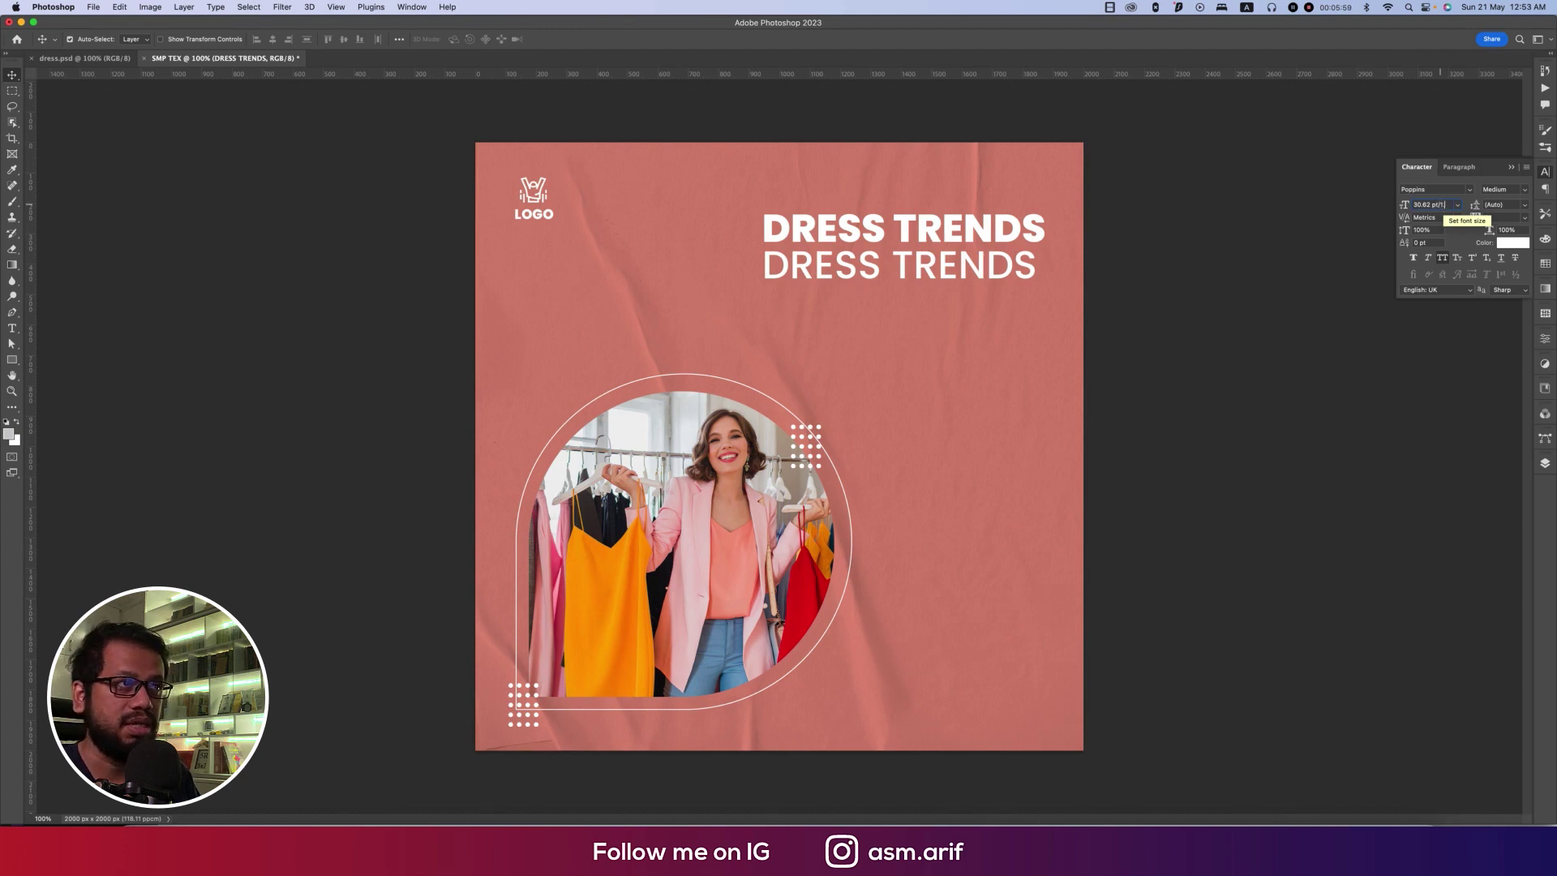
pyautogui.press('Return')
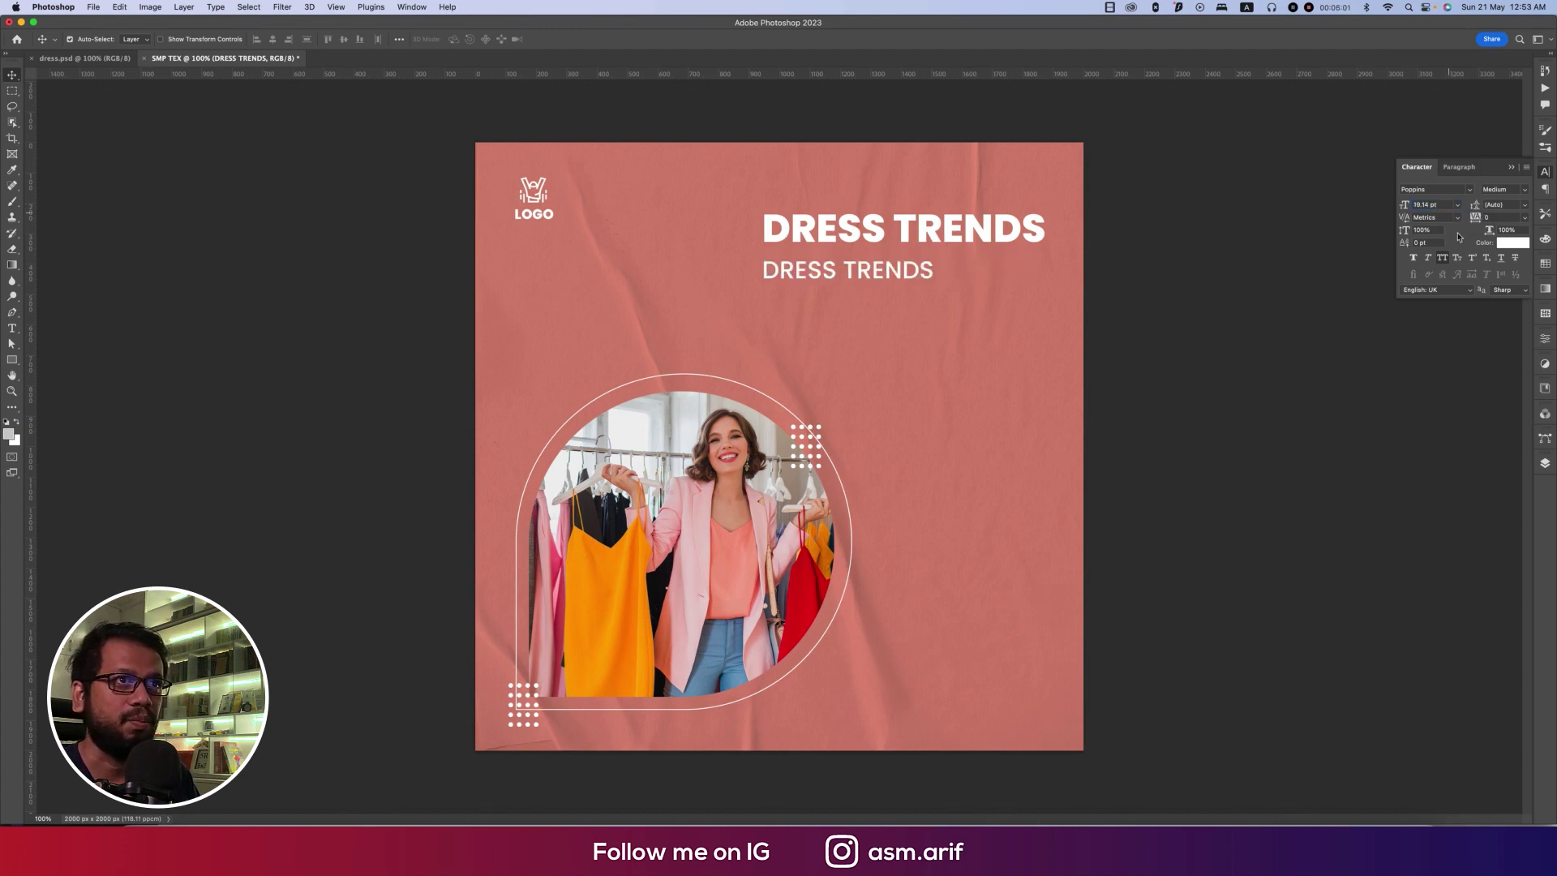
pyautogui.click(1459, 167)
pyautogui.click(1444, 189)
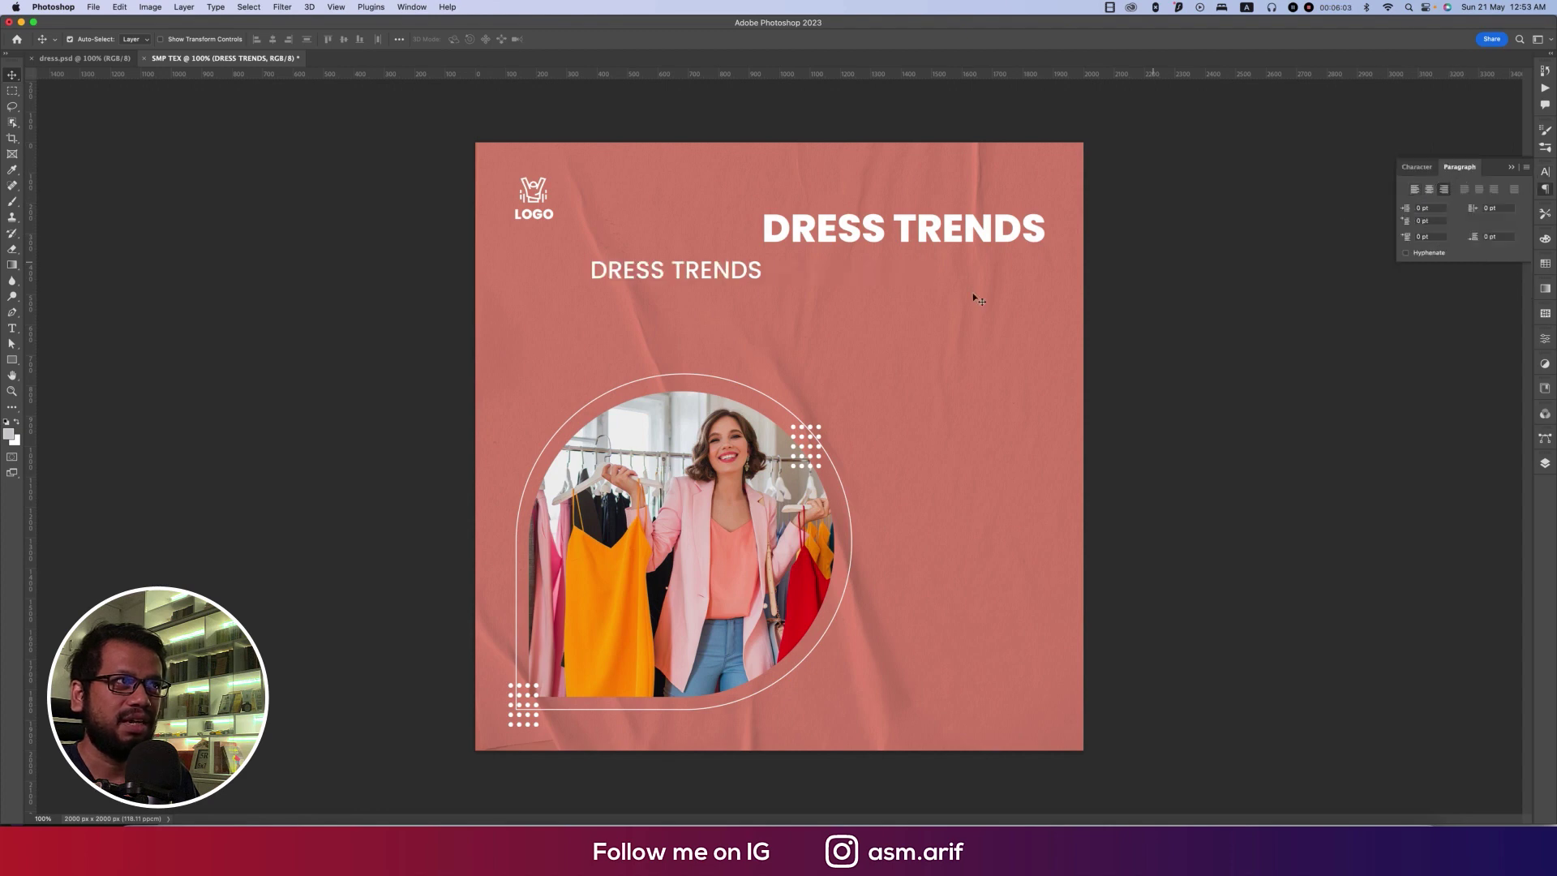
pyautogui.moveTo(762, 279); pyautogui.dragTo(1038, 269)
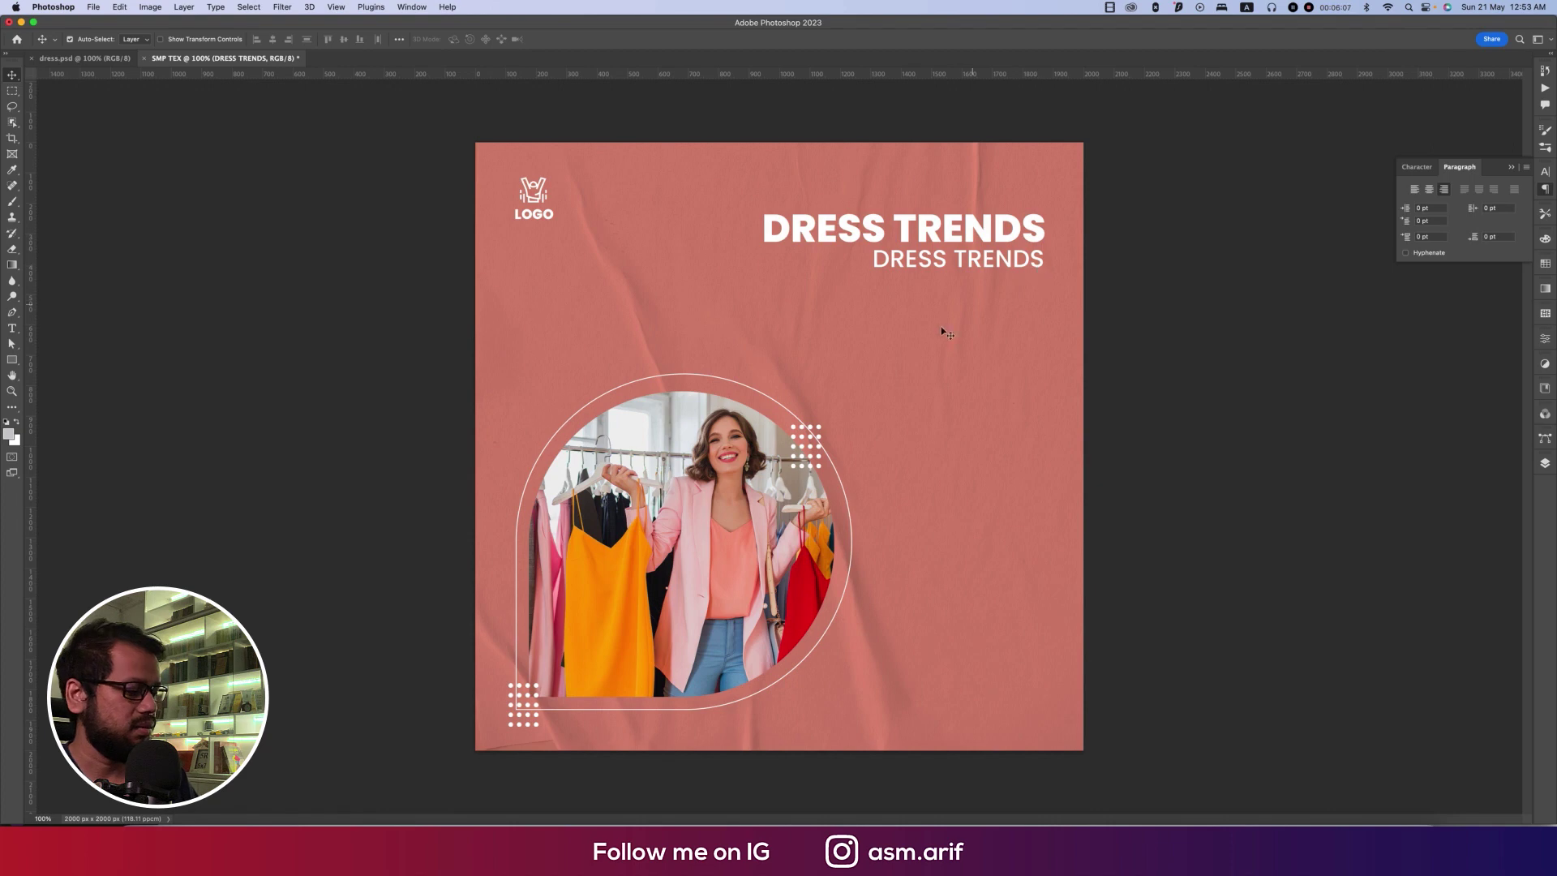
# Add a right-aligned Lorem ipsum paragraph box below the two DRESS TRENDS lines and set its font size to 9 pt
pyautogui.press('t')
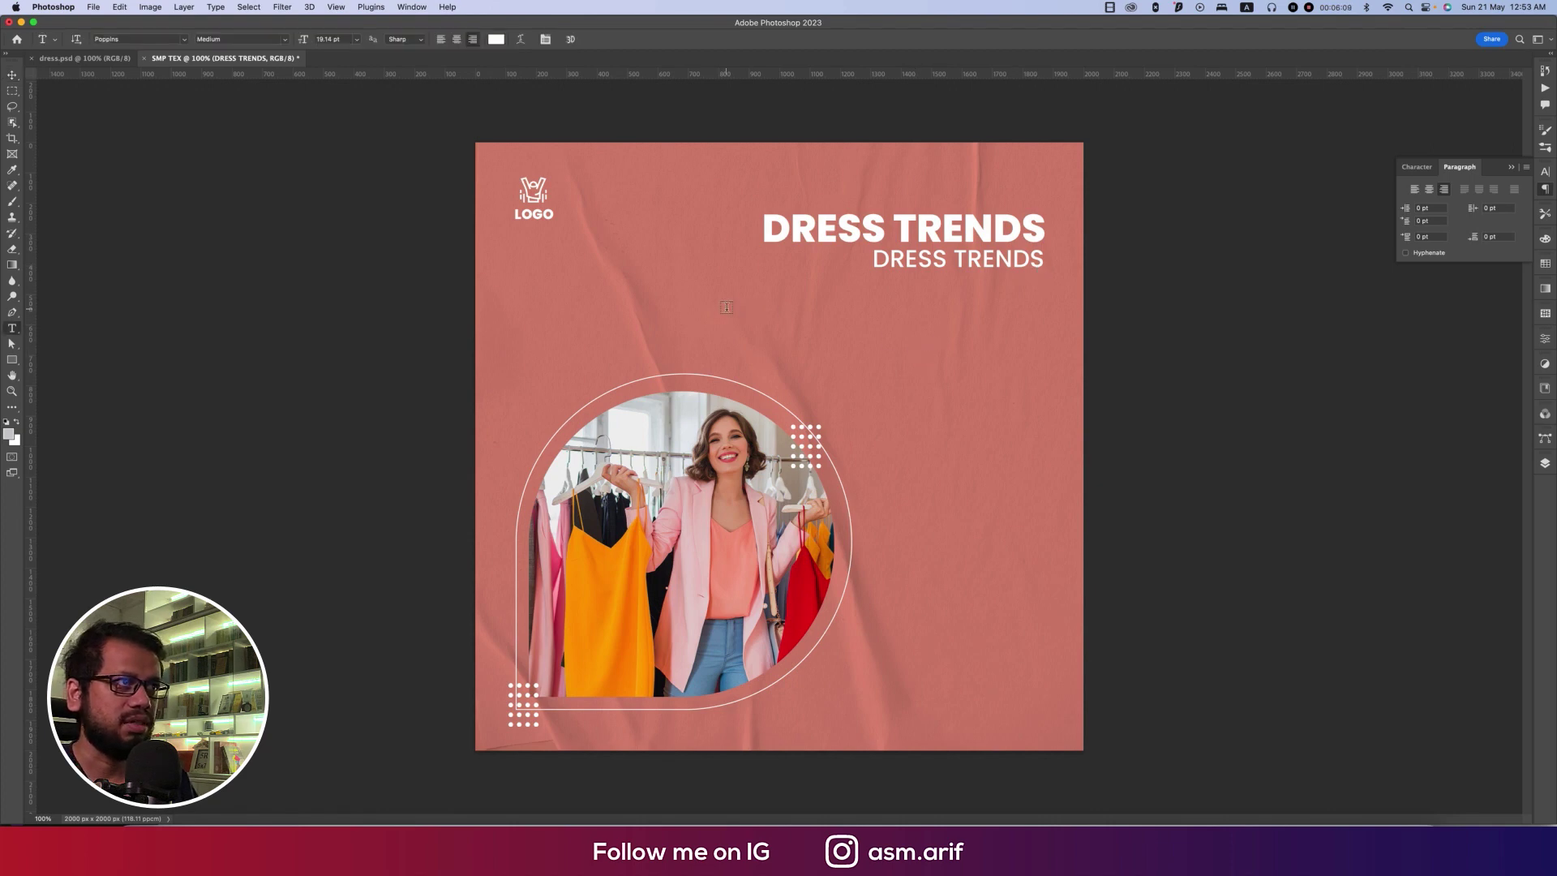
pyautogui.moveTo(763, 311); pyautogui.dragTo(1042, 384)
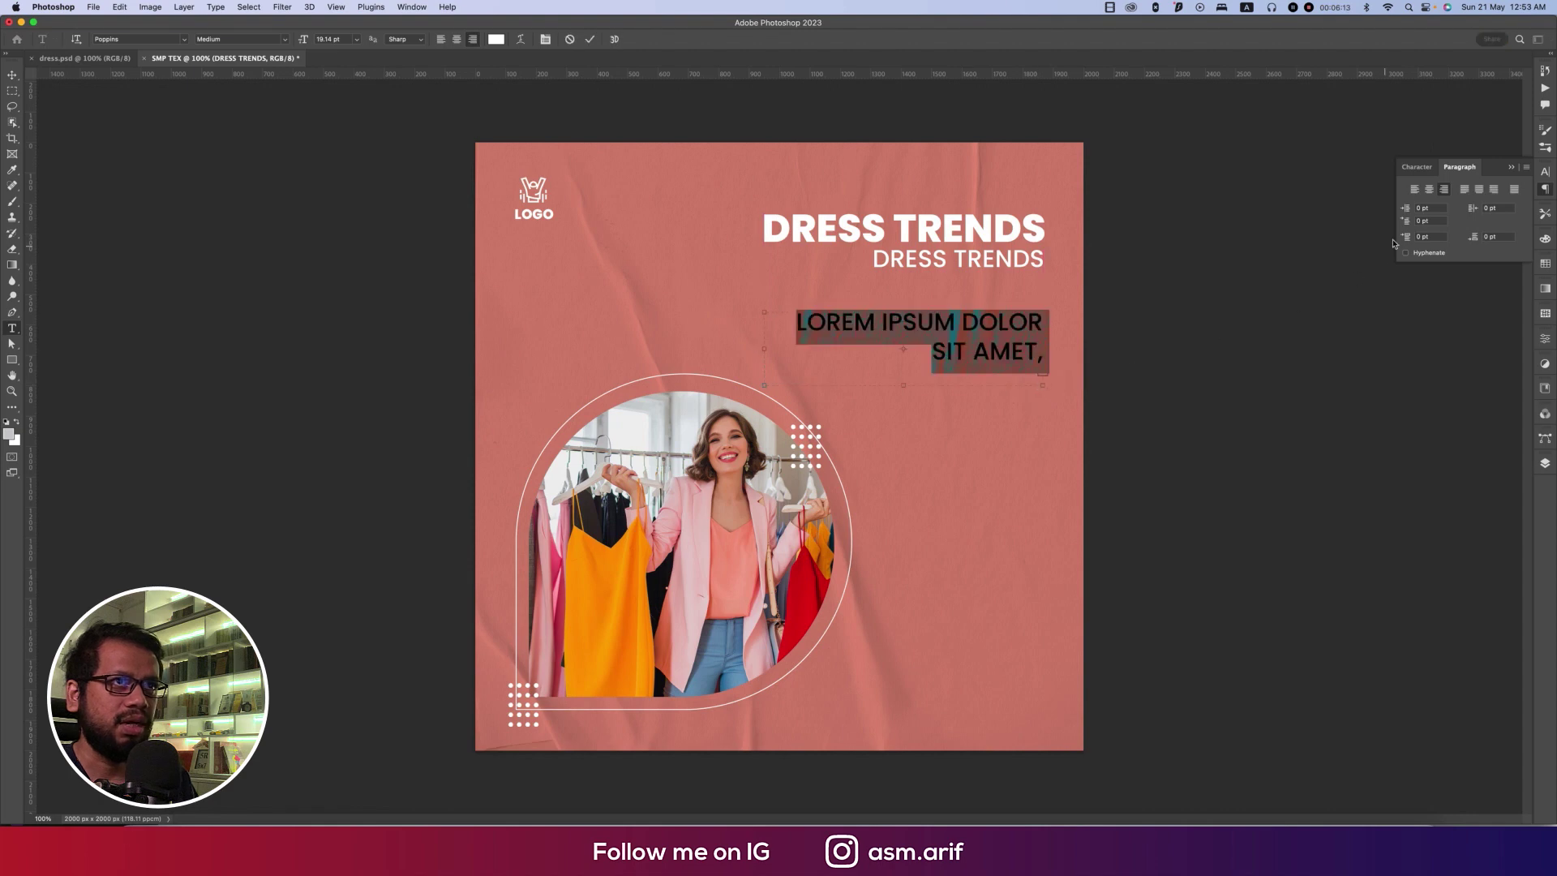
pyautogui.click(1419, 168)
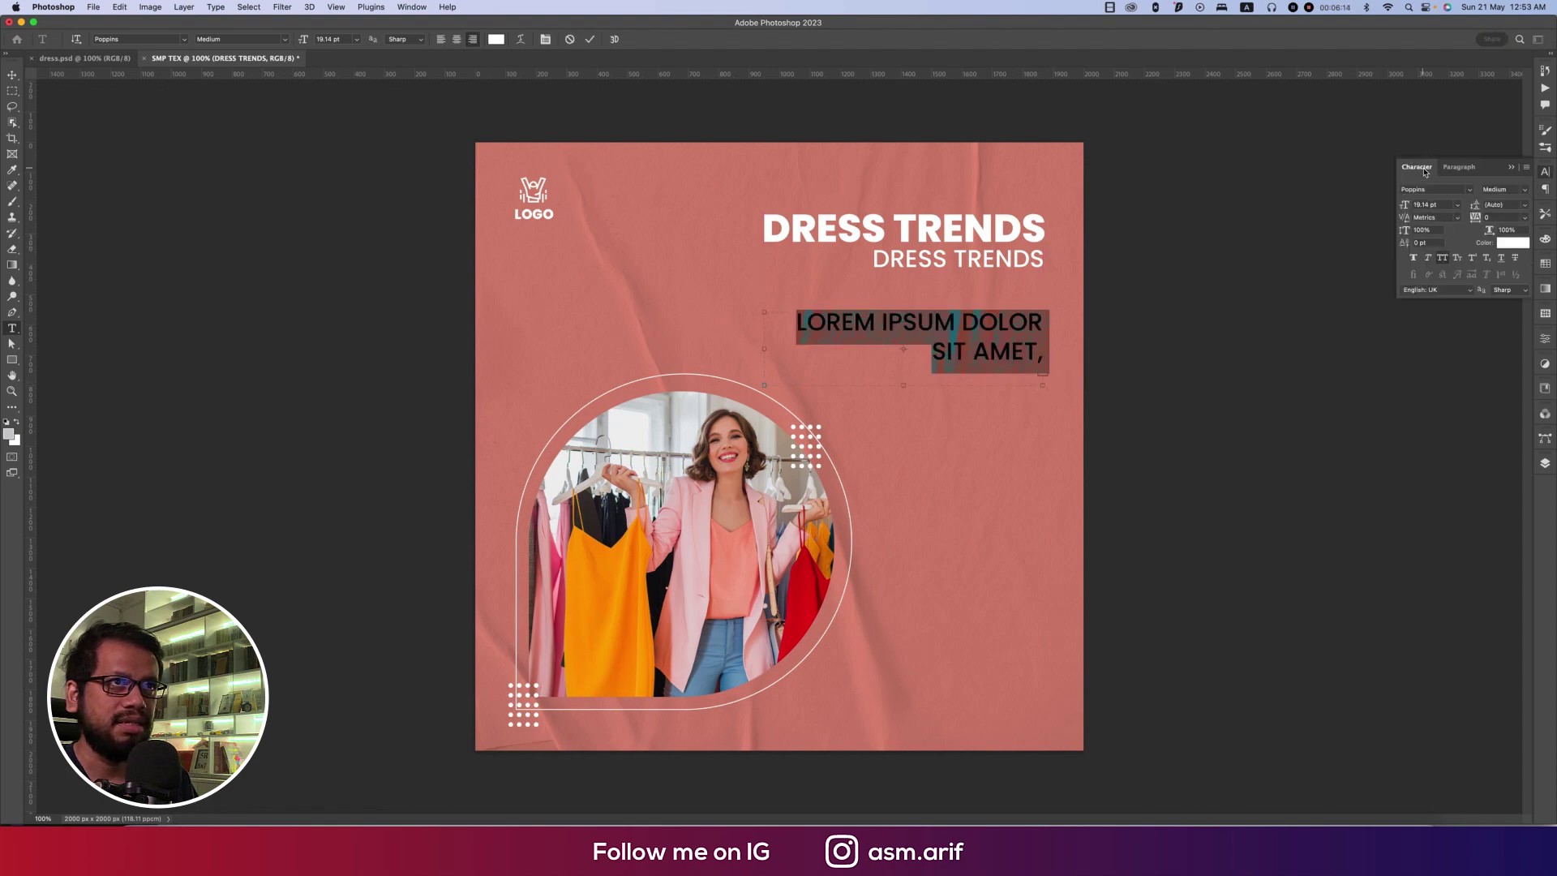
pyautogui.click(1448, 205)
pyautogui.write('9')
pyautogui.press('Return')
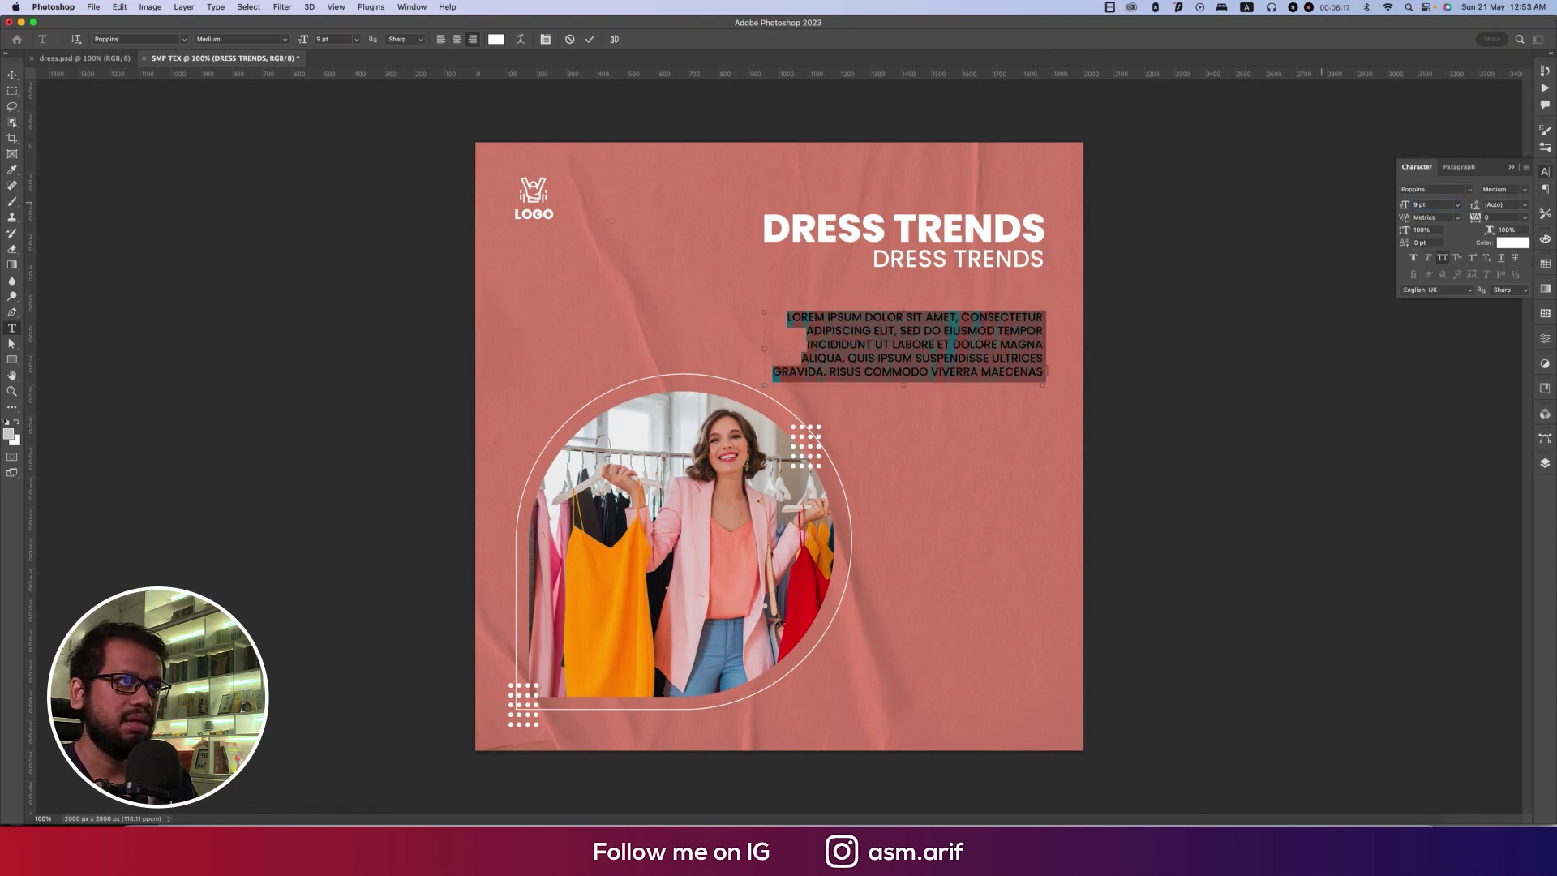
# Turn off all caps and apply the Regular style to the Lorem ipsum paragraph, and move it up closer to the DRESS TRENDS lines
pyautogui.click(1442, 258)
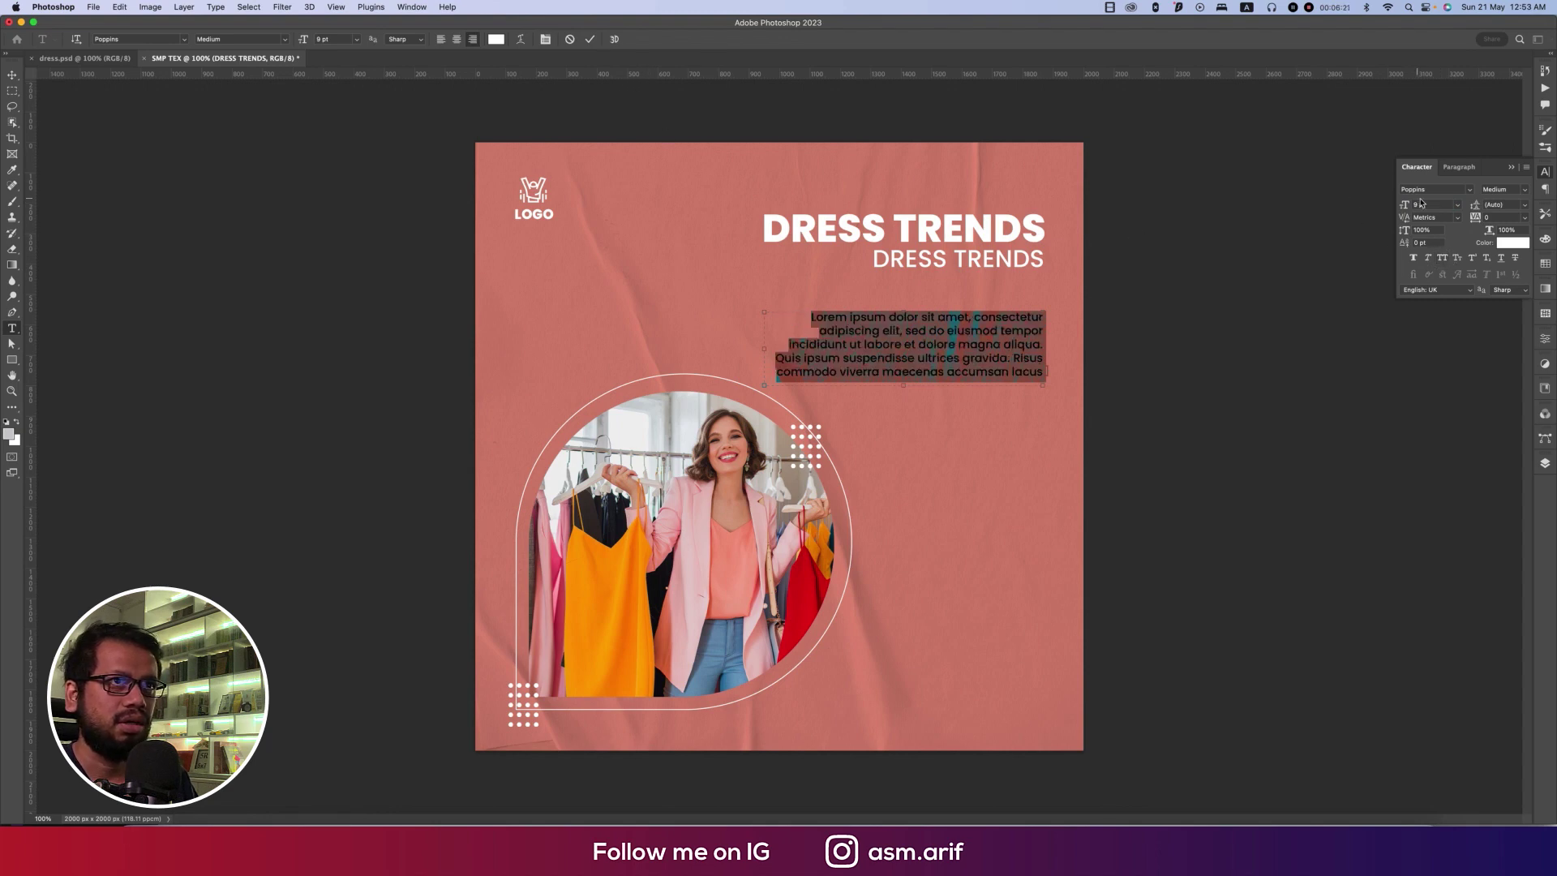
pyautogui.click(1525, 189)
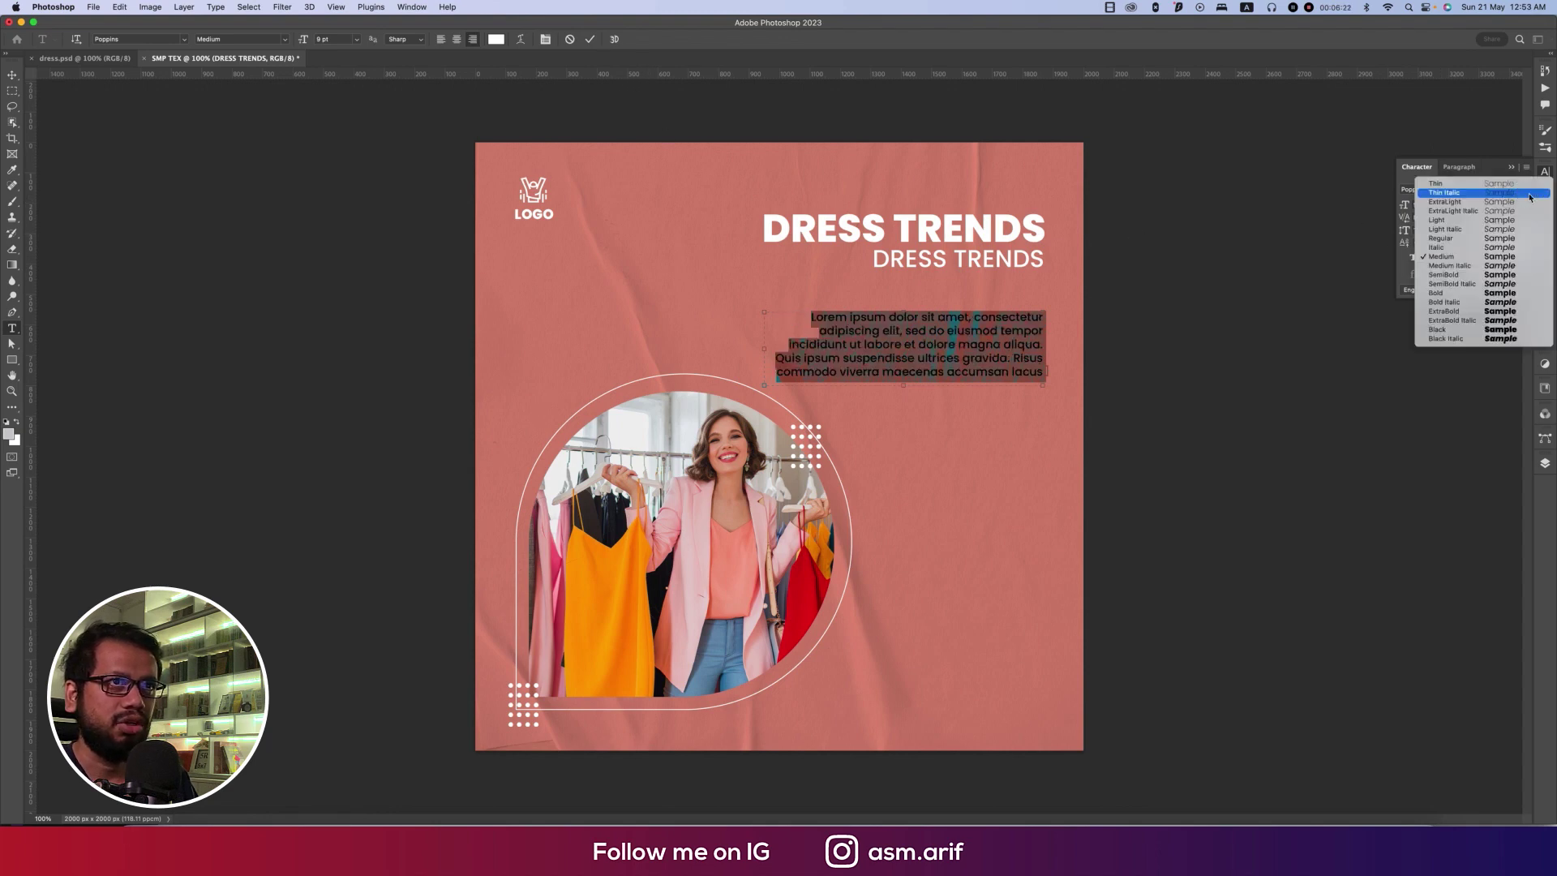
pyautogui.click(1516, 233)
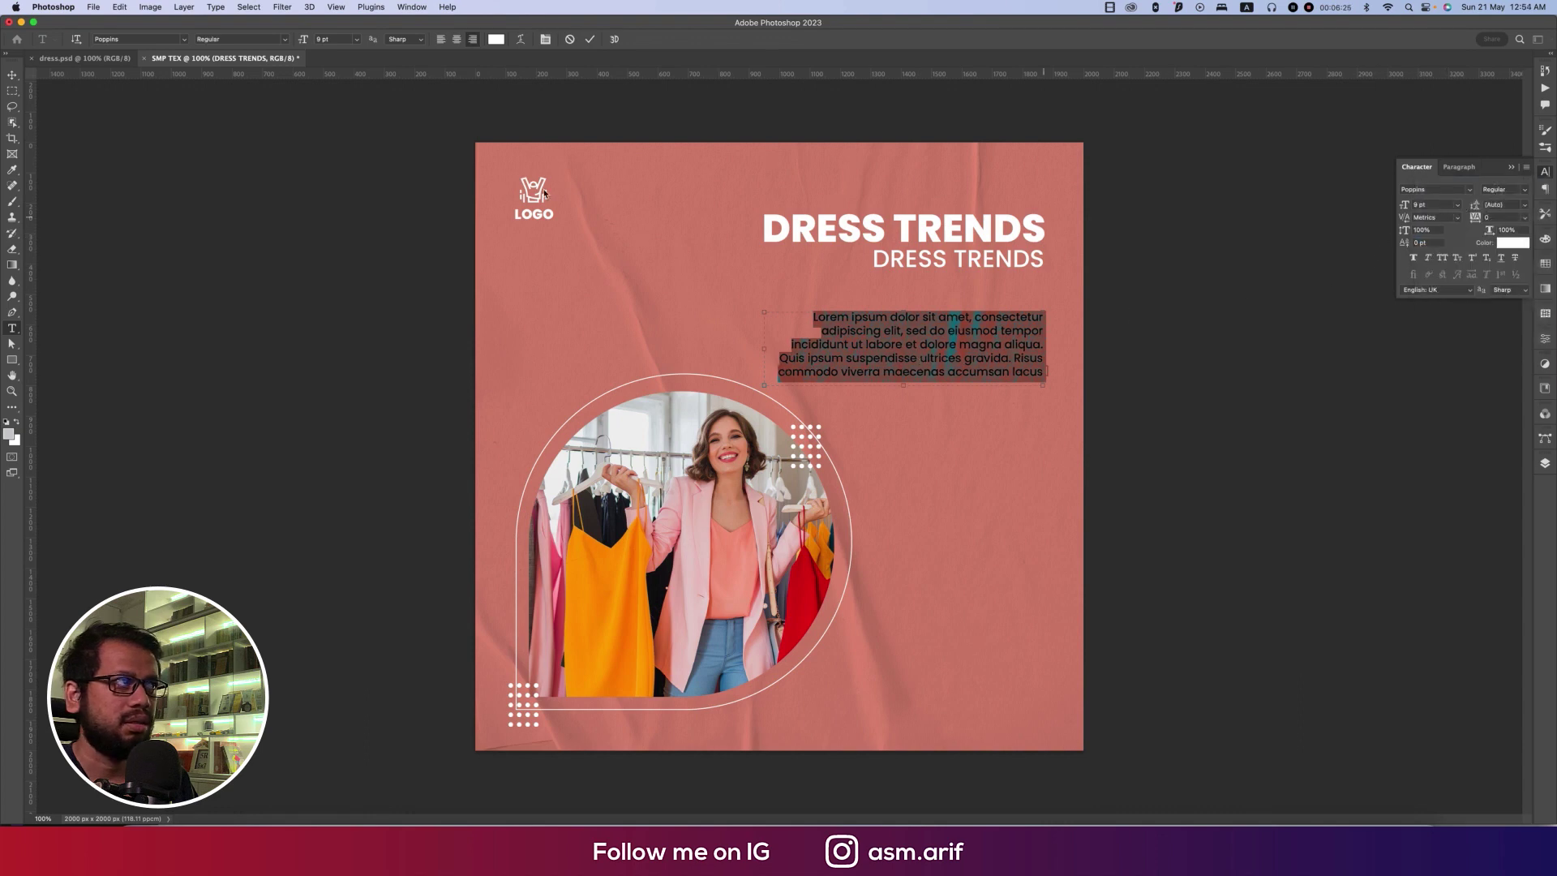
pyautogui.click(12, 75)
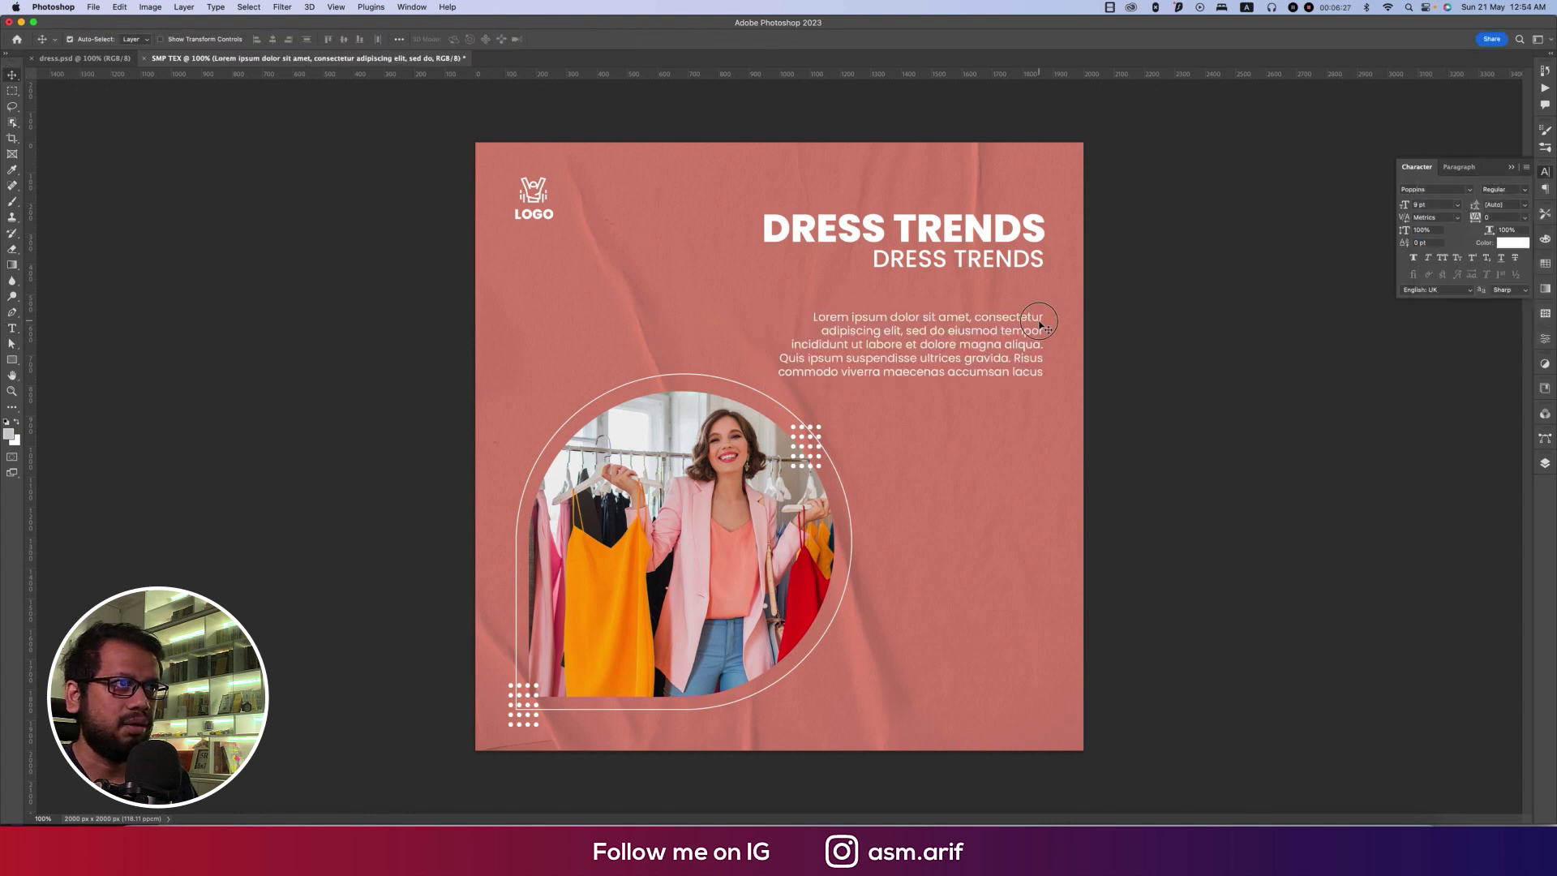
pyautogui.moveTo(1045, 322); pyautogui.dragTo(1041, 302)
pyautogui.click(1111, 713)
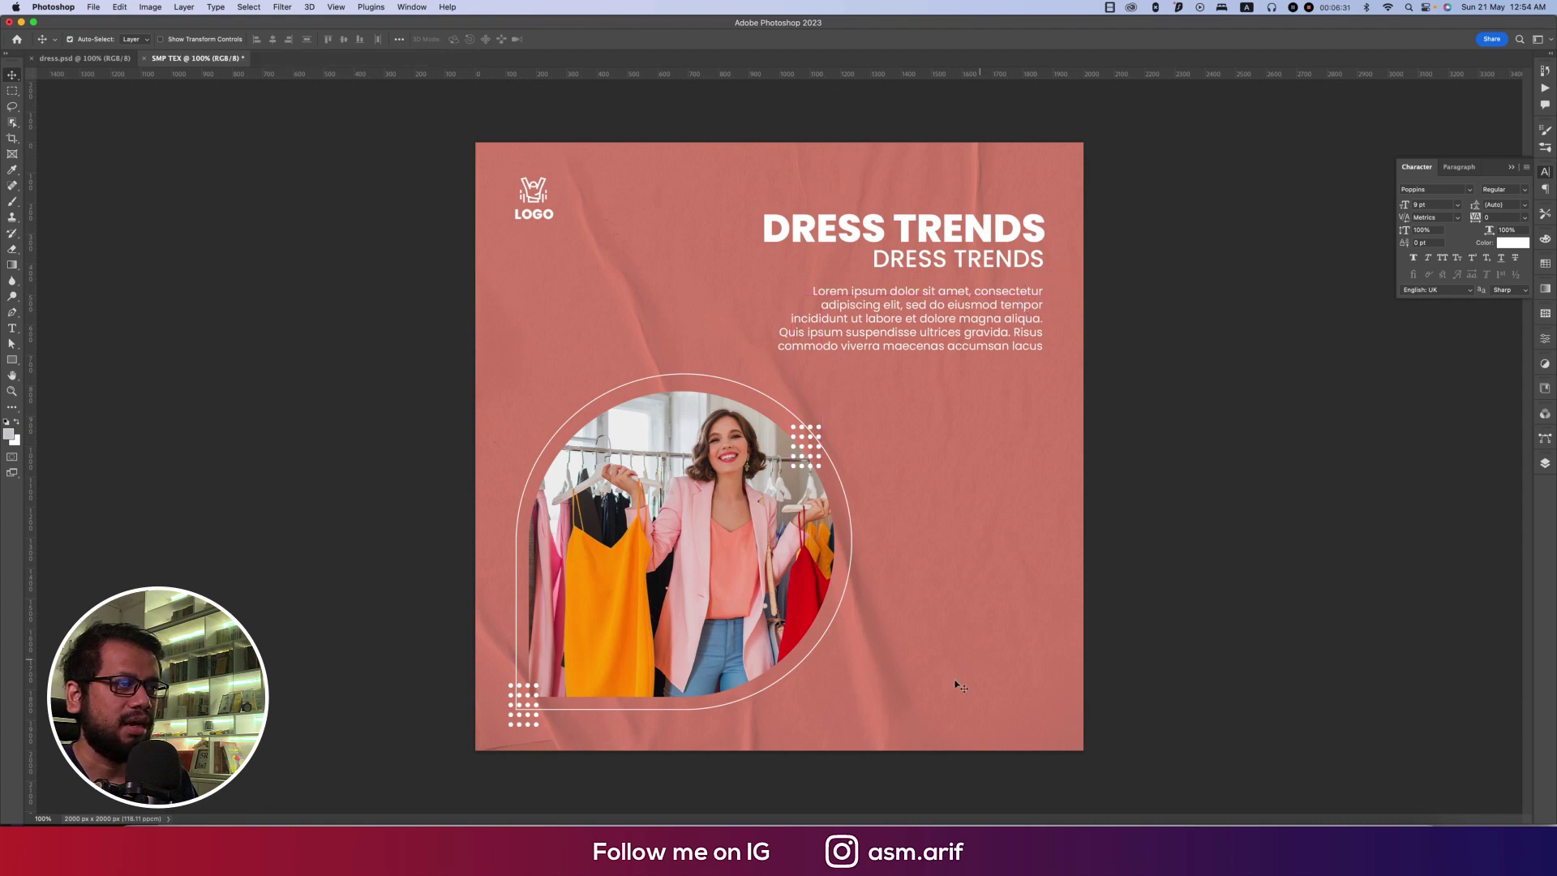
# Draw a rounded rectangle about 480 px wide in the post's lower-right area and fill it with white
pyautogui.click(13, 359)
pyautogui.moveTo(892, 645); pyautogui.dragTo(1038, 681)
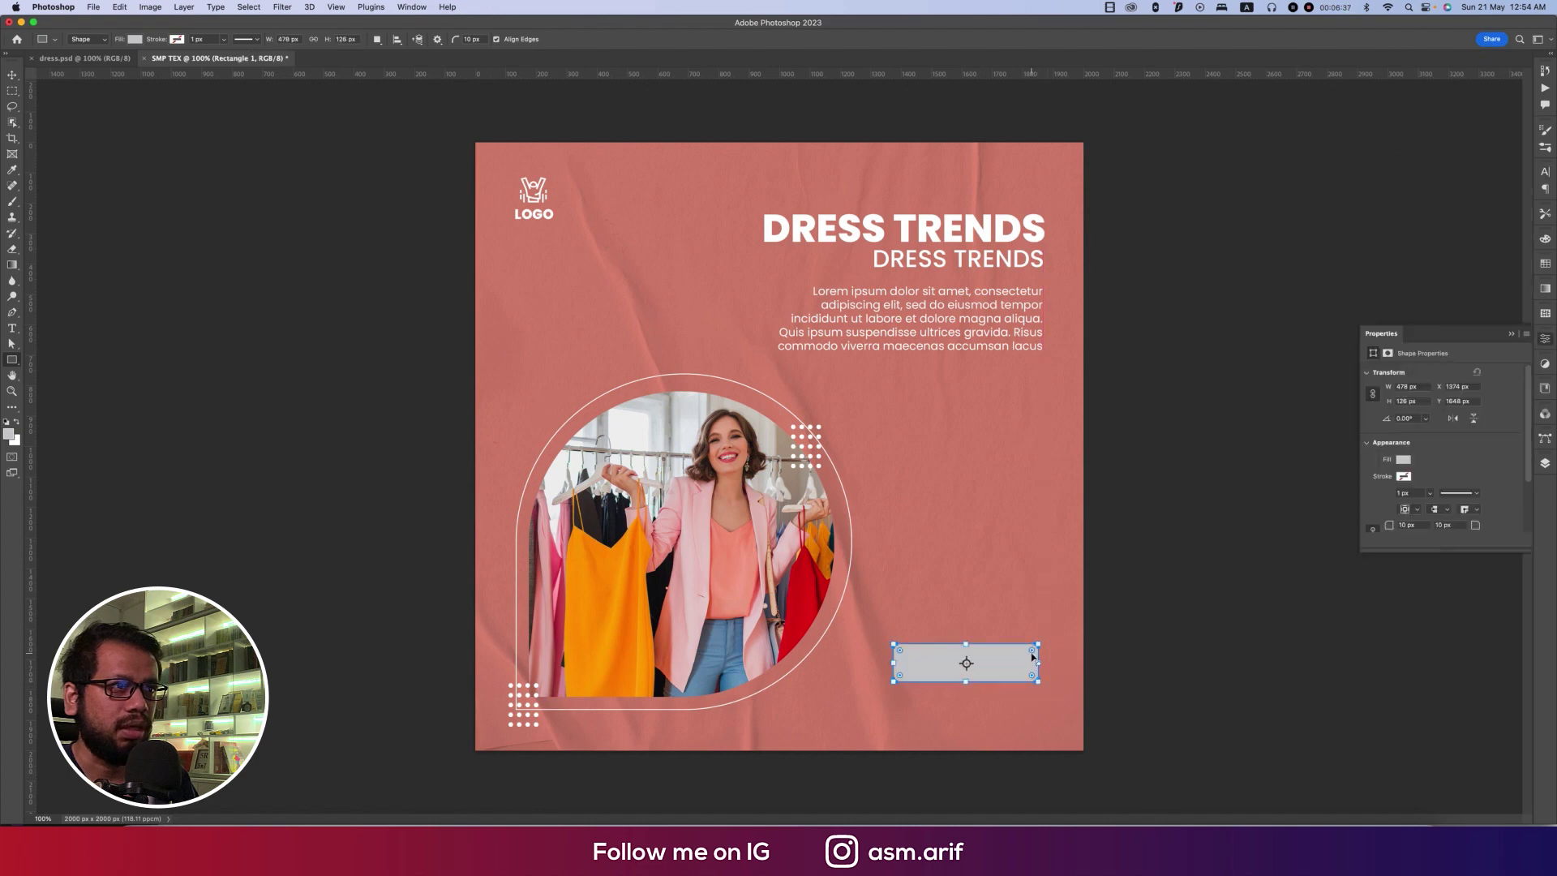
pyautogui.click(1407, 462)
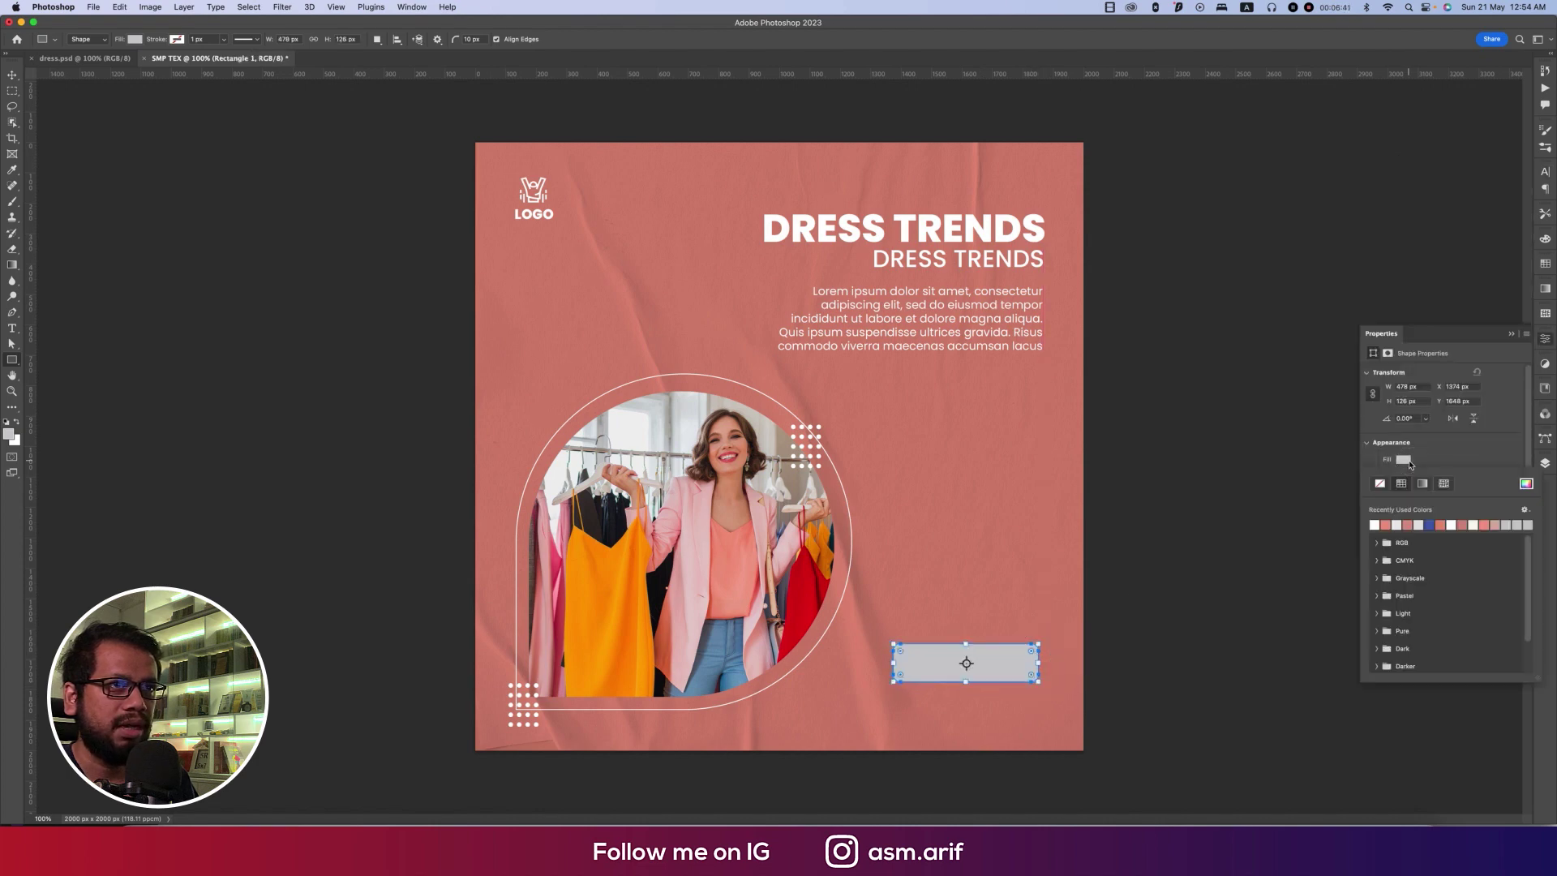
pyautogui.click(1375, 526)
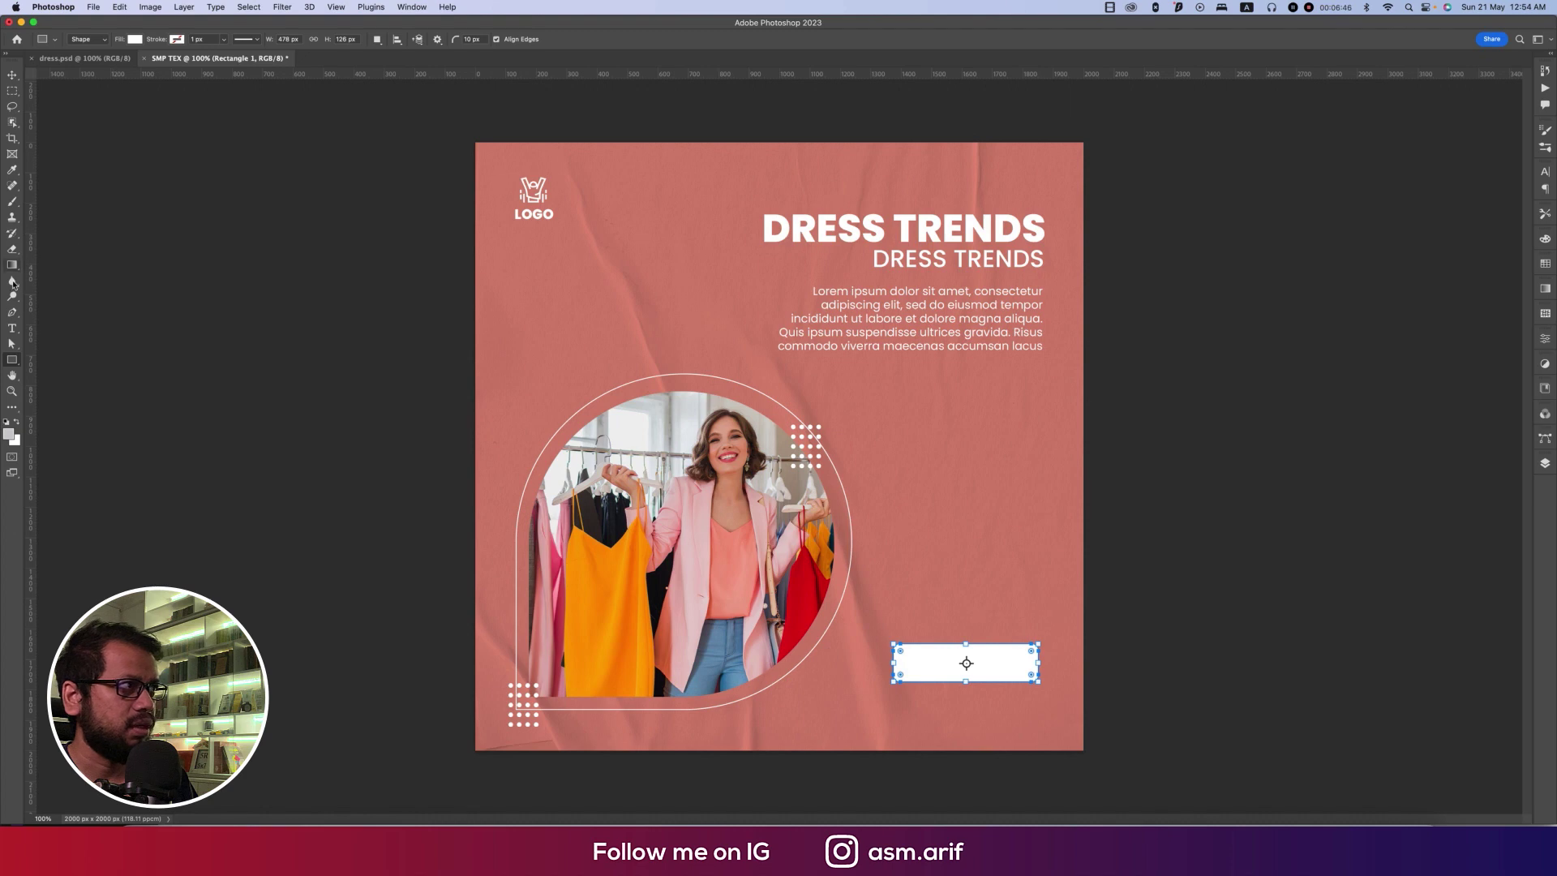
# Add the text "SHOP NOW" in the empty area above the white rectangle and set its font style to Bold
pyautogui.click(11, 328)
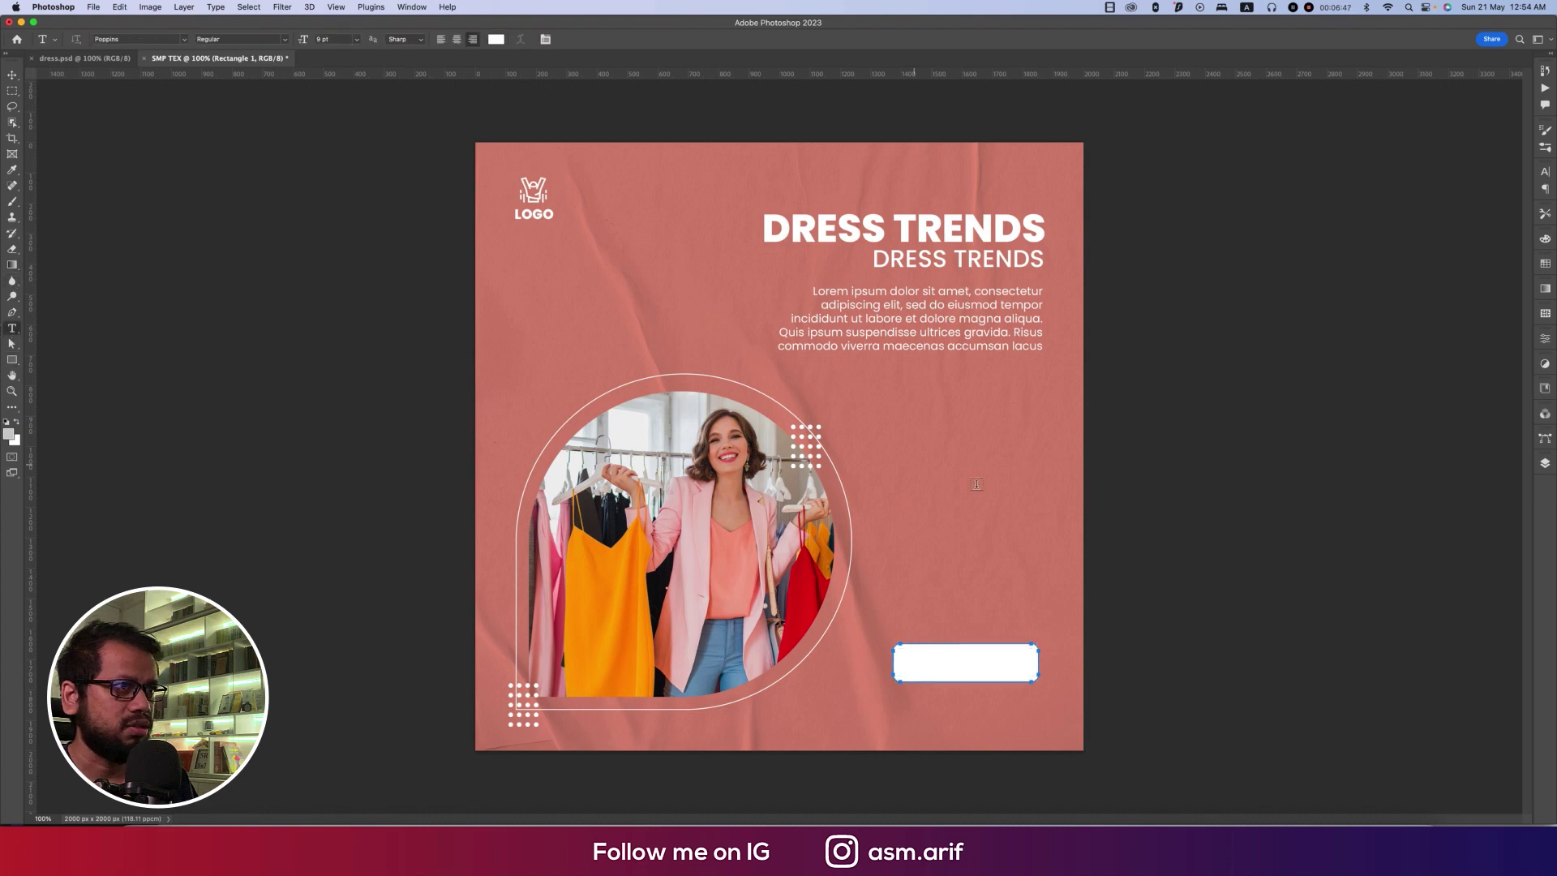
pyautogui.click(932, 520)
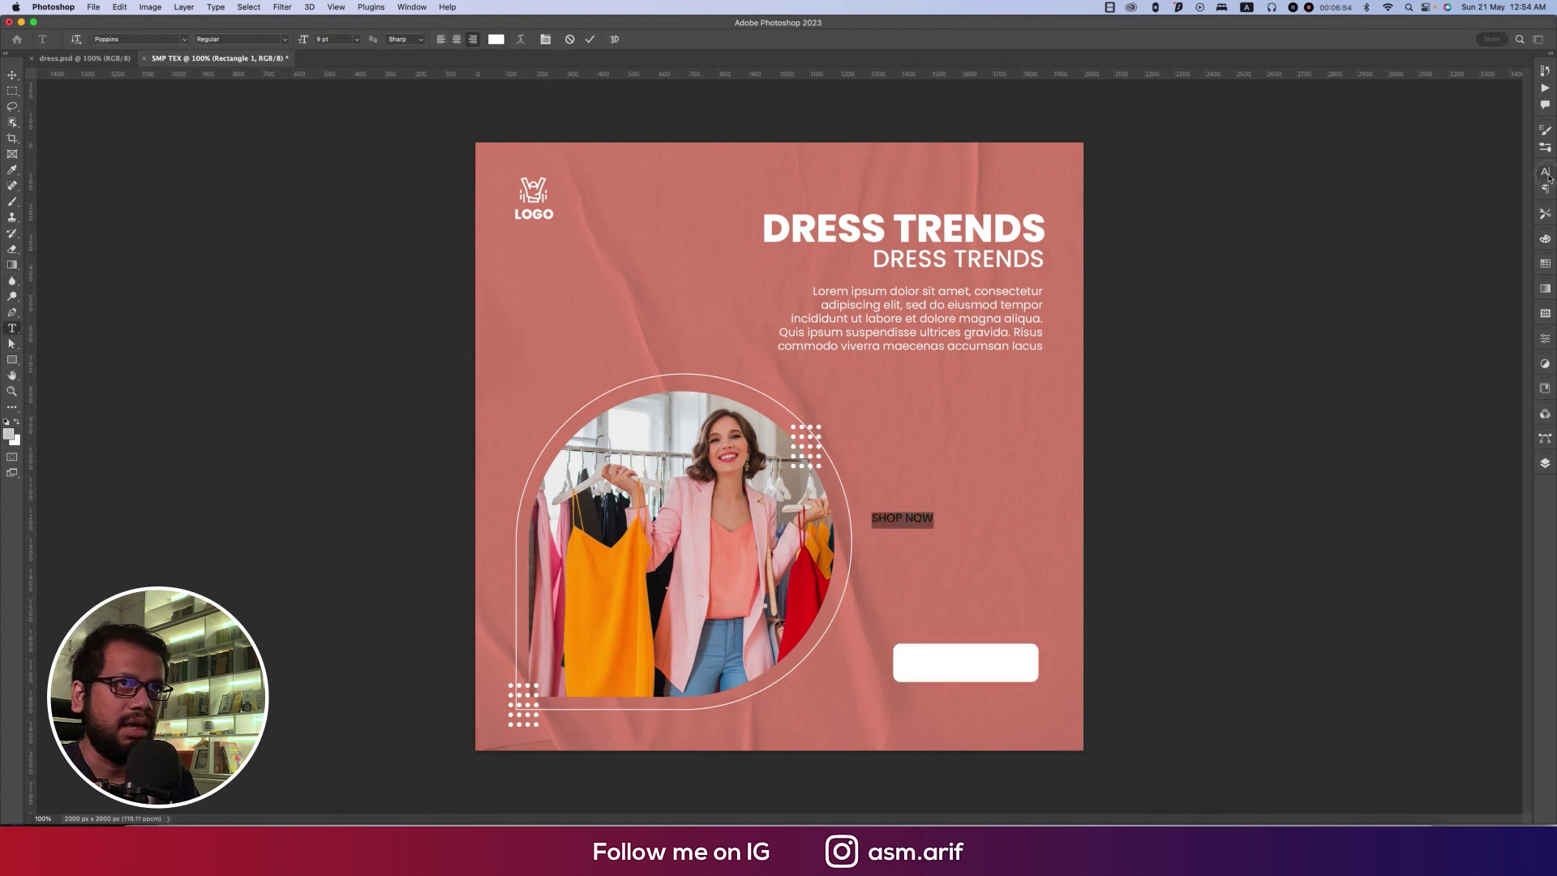
pyautogui.click(1544, 172)
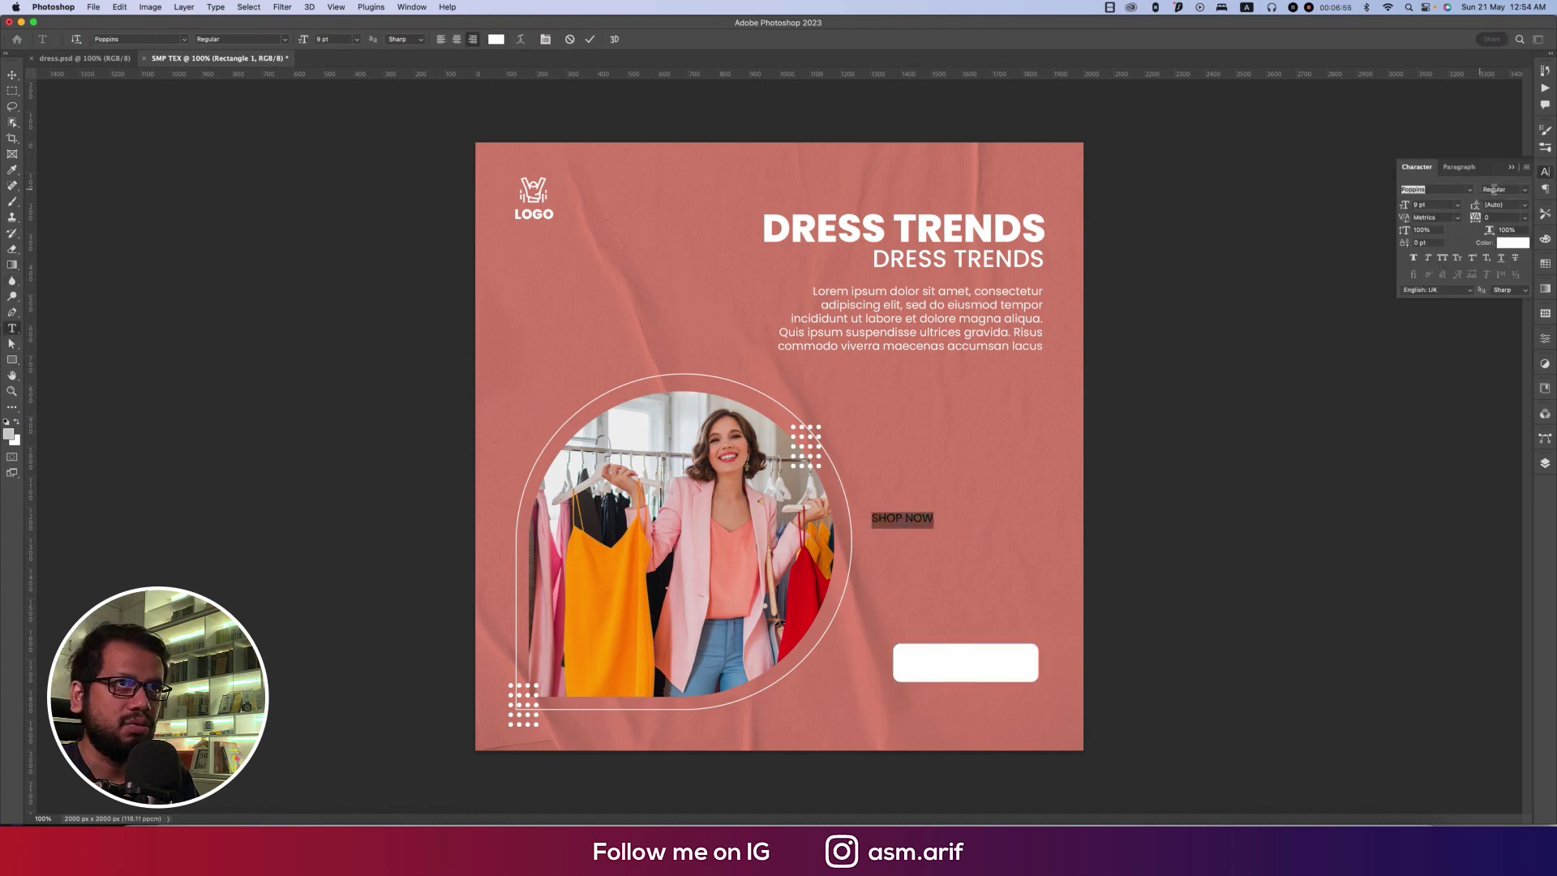
pyautogui.click(1526, 194)
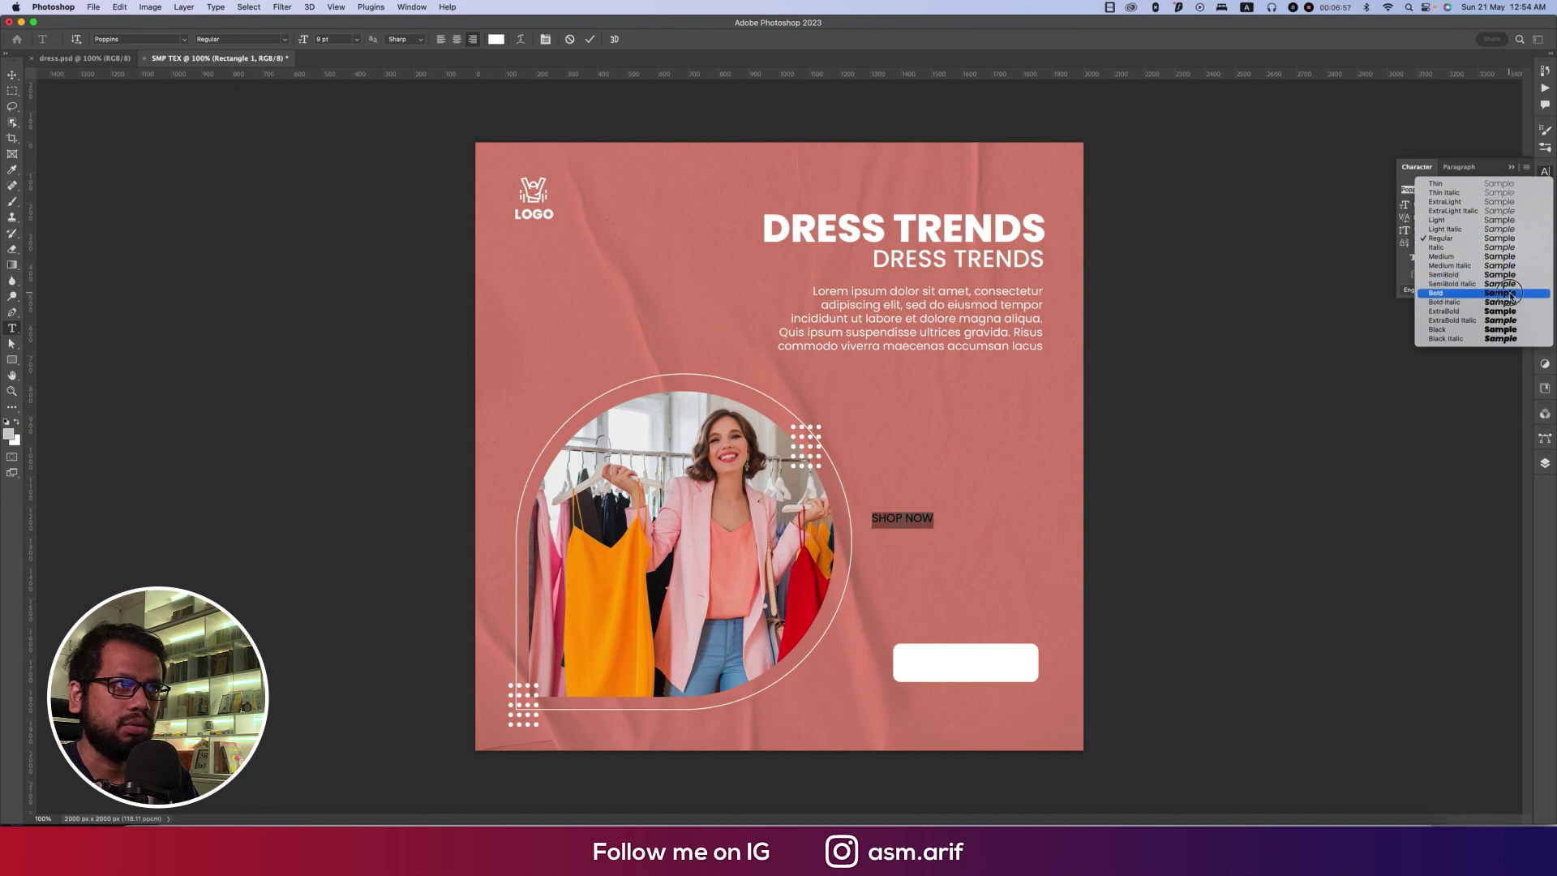
pyautogui.click(1506, 298)
pyautogui.click(11, 75)
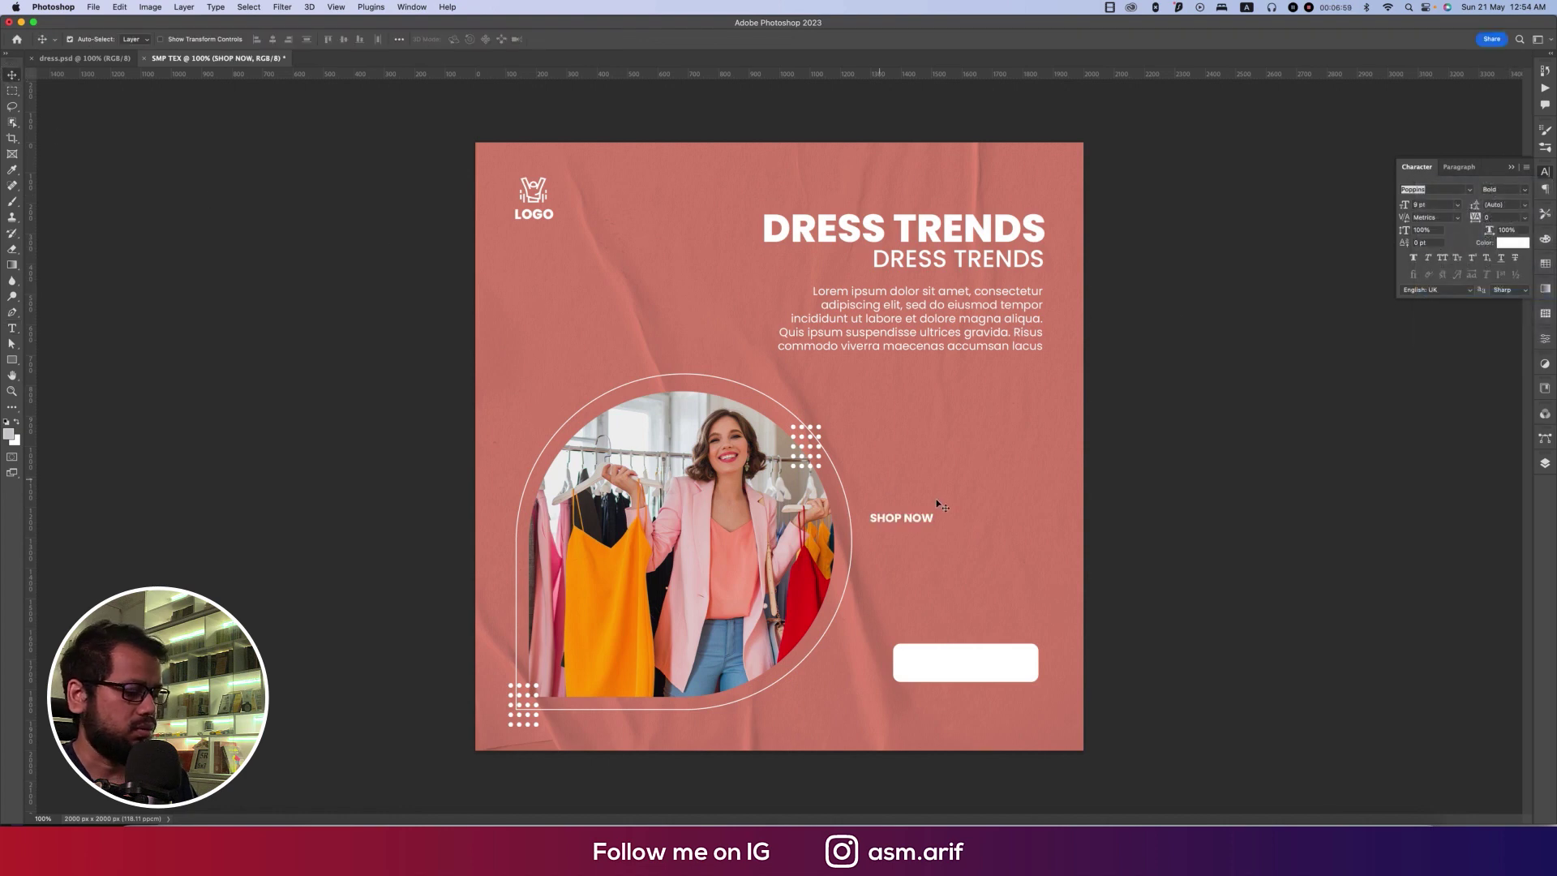
# Scale up the SHOP NOW text to about 12.6 pt and place it over the white rectangle
pyautogui.press('super+t')
pyautogui.moveTo(935, 522); pyautogui.dragTo(992, 664)
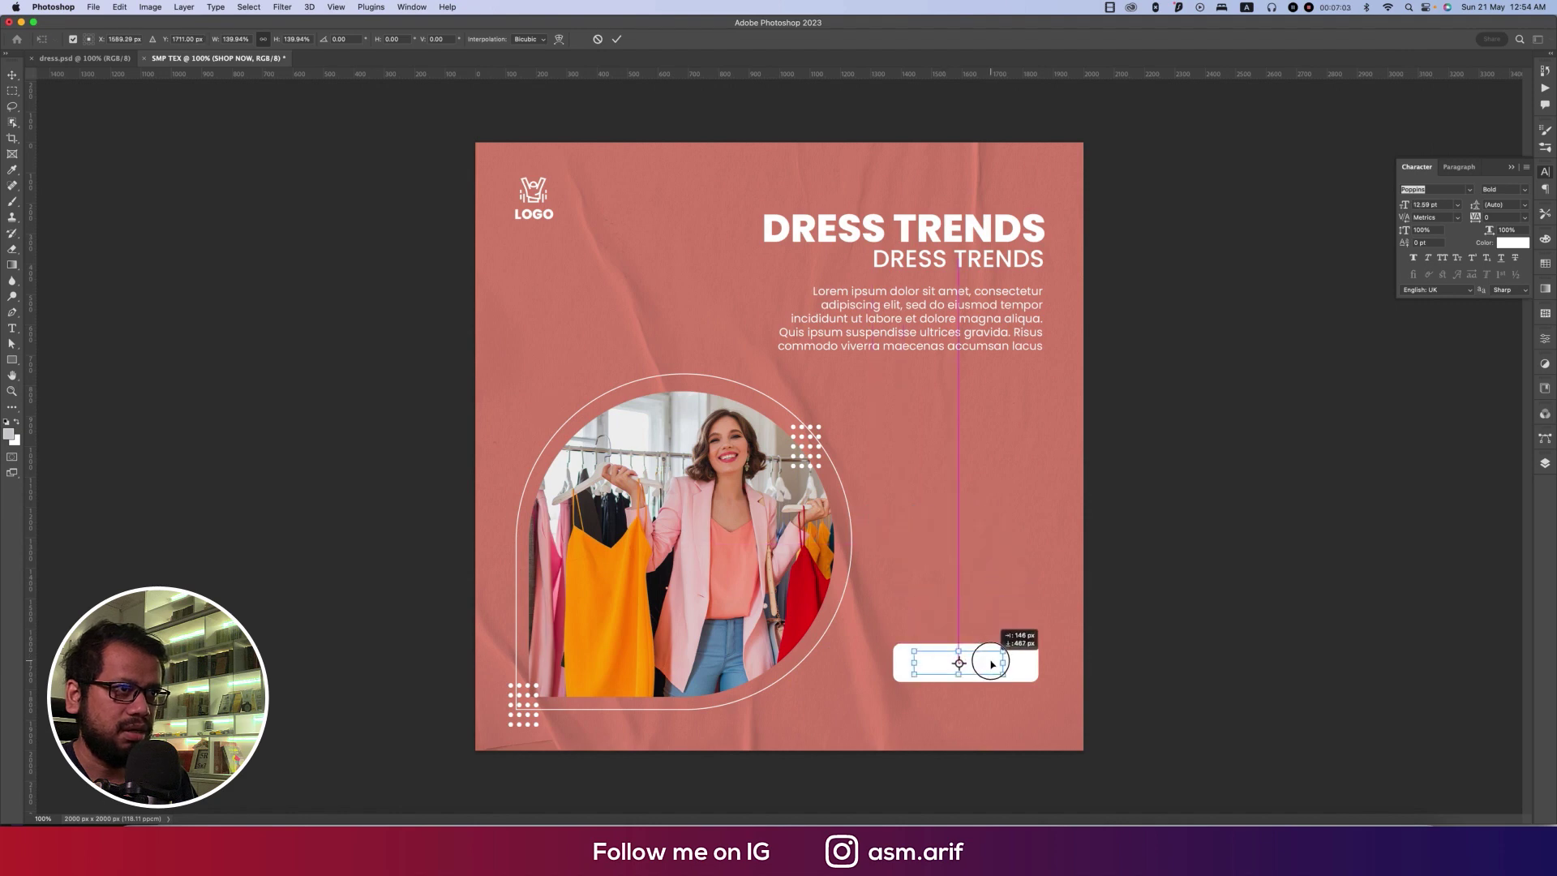
pyautogui.press('Return')
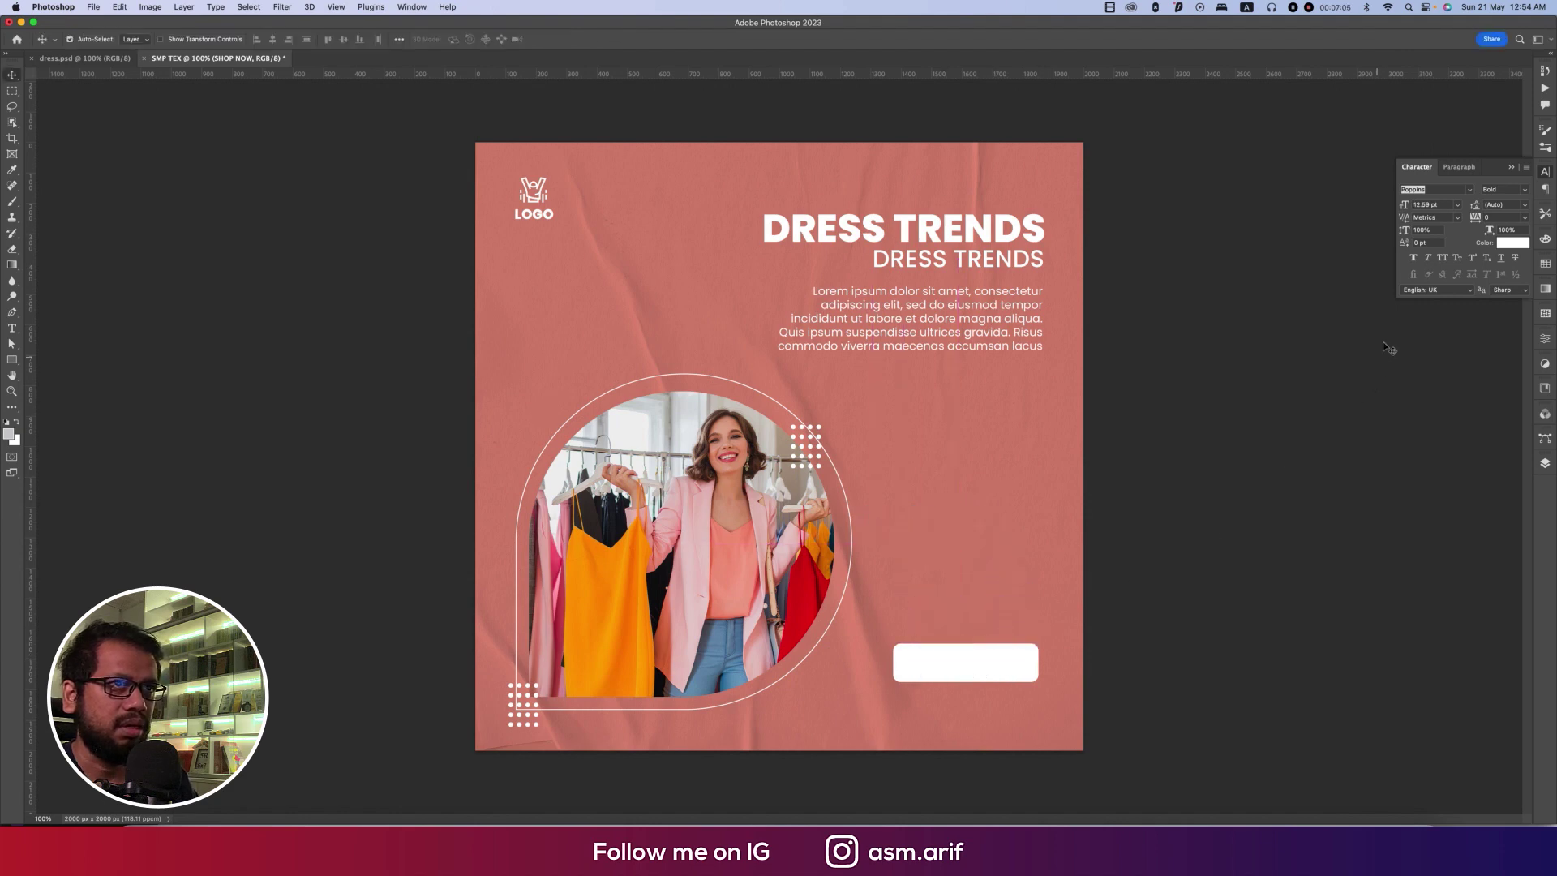
# Recolor the SHOP NOW text with the coral sampled from the post background, and center it vertically in the white button
pyautogui.click(1498, 244)
pyautogui.click(979, 479)
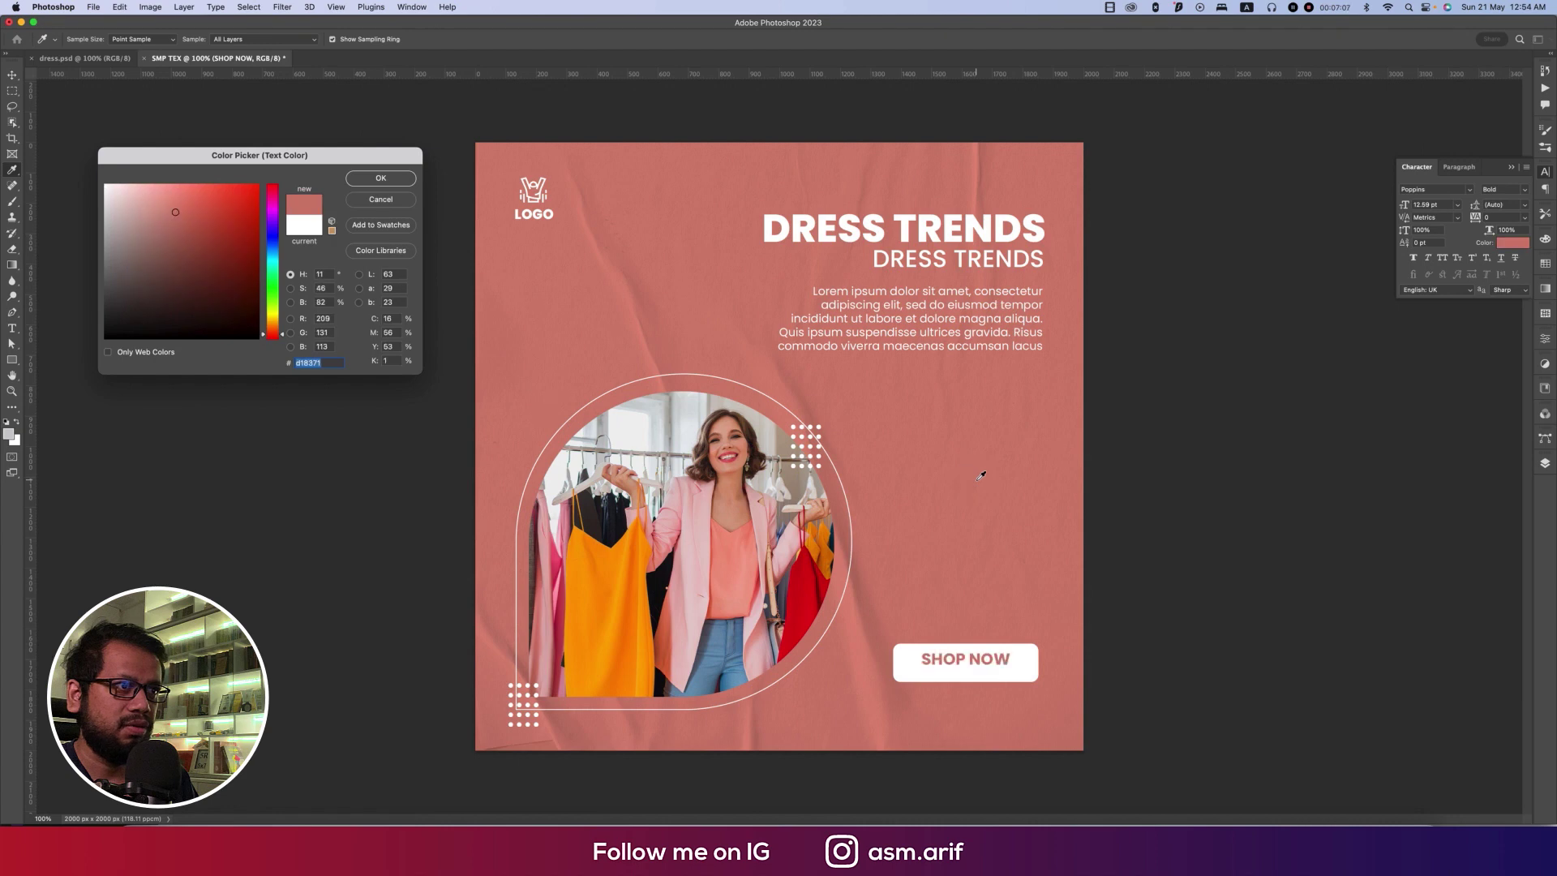
pyautogui.click(381, 179)
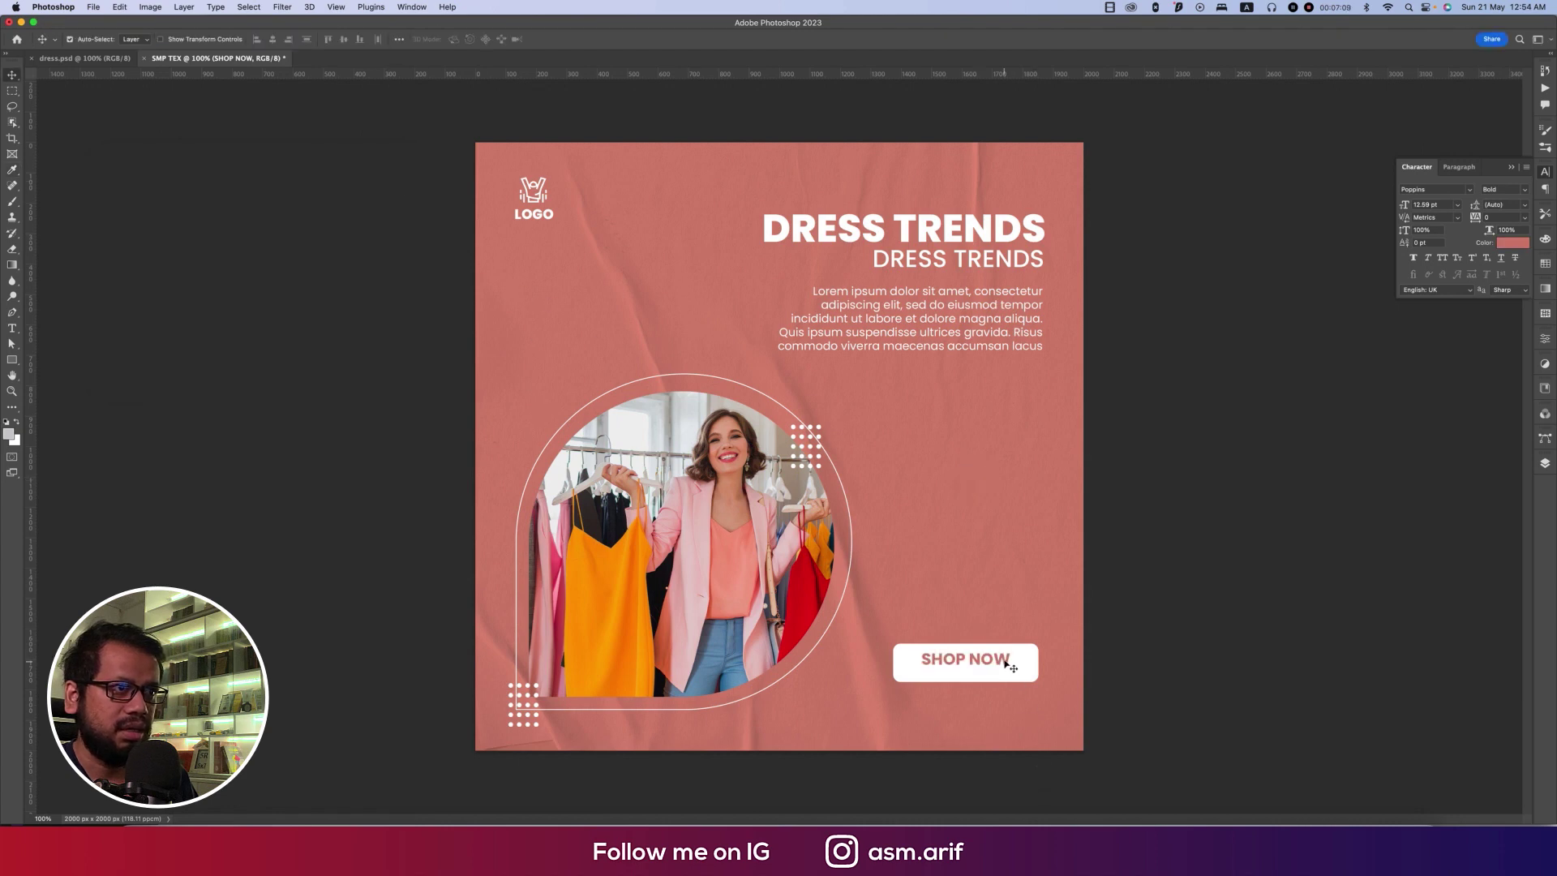
pyautogui.moveTo(1005, 663); pyautogui.dragTo(1007, 668)
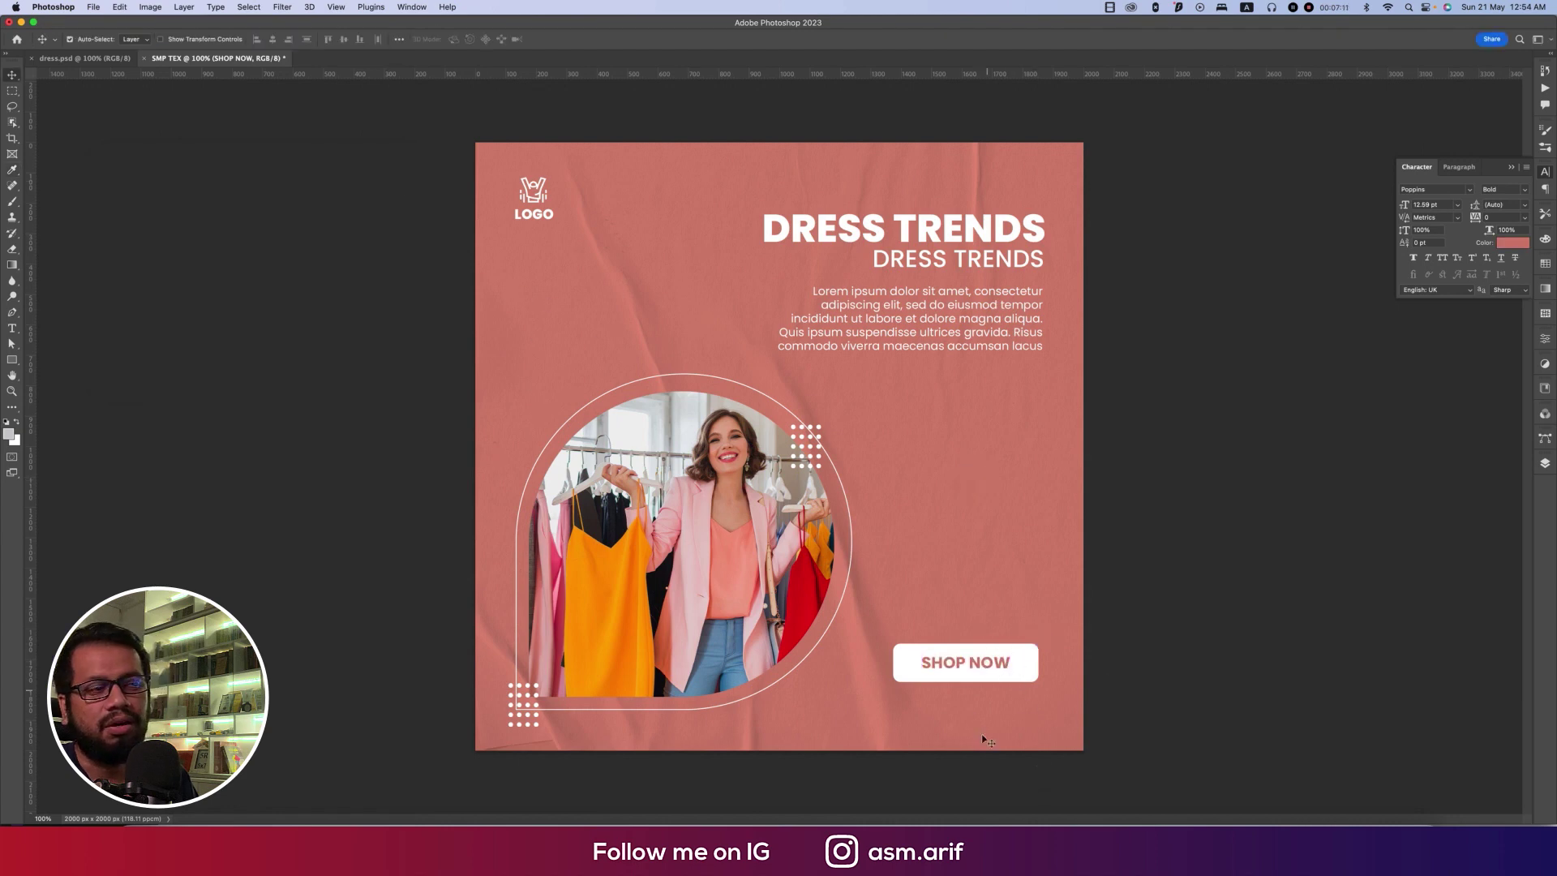
# Check the dress.psd reference design, switch to Illustrator, and copy the black Facebook, Instagram and Twitter icons
pyautogui.click(69, 58)
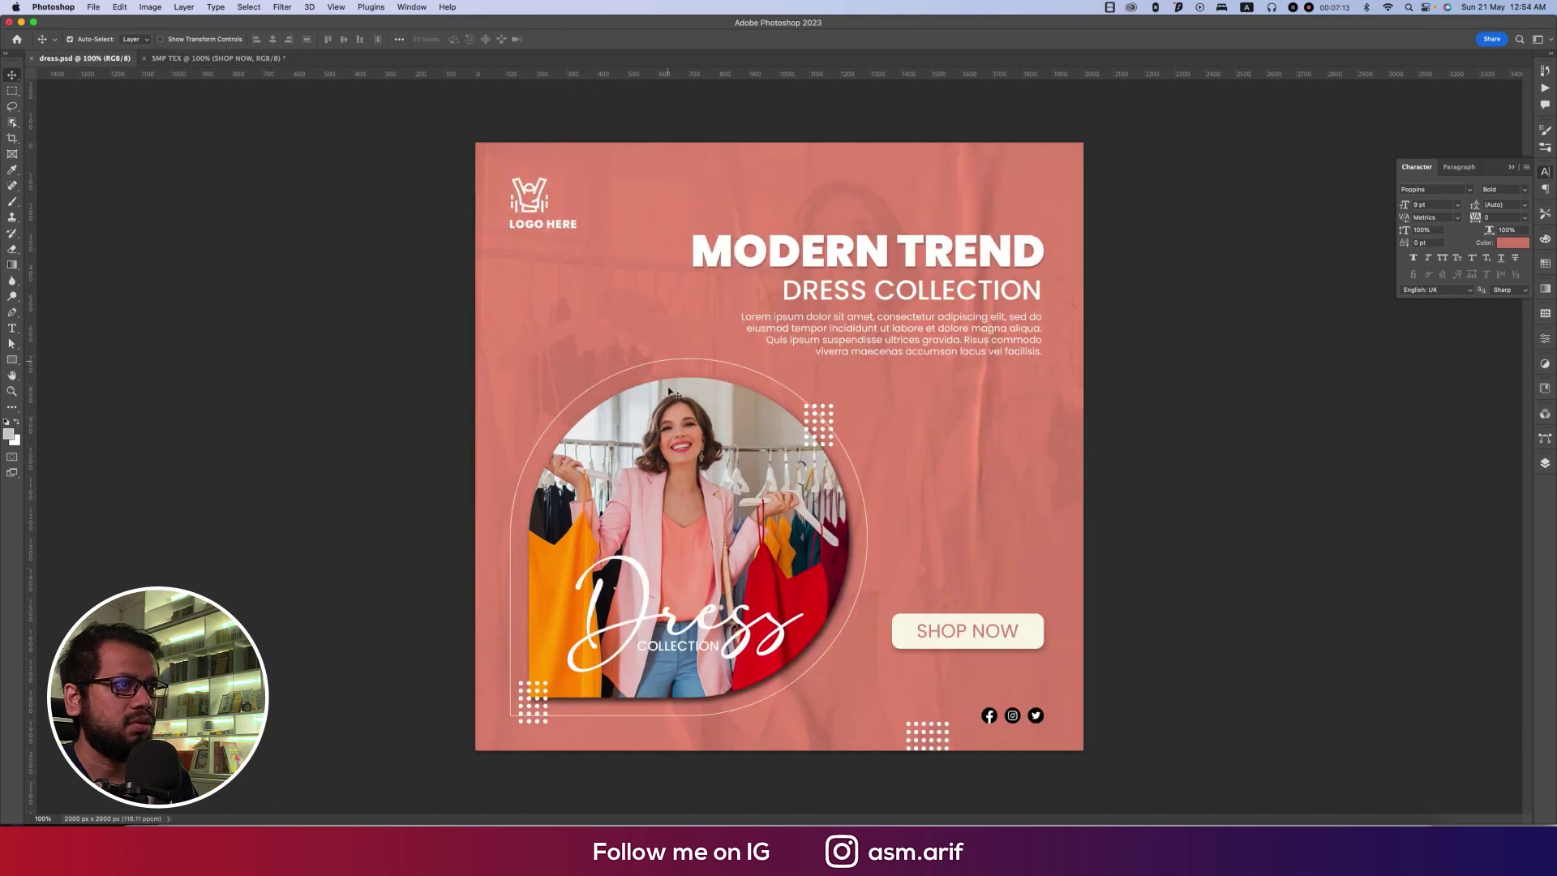
pyautogui.moveTo(770, 835)
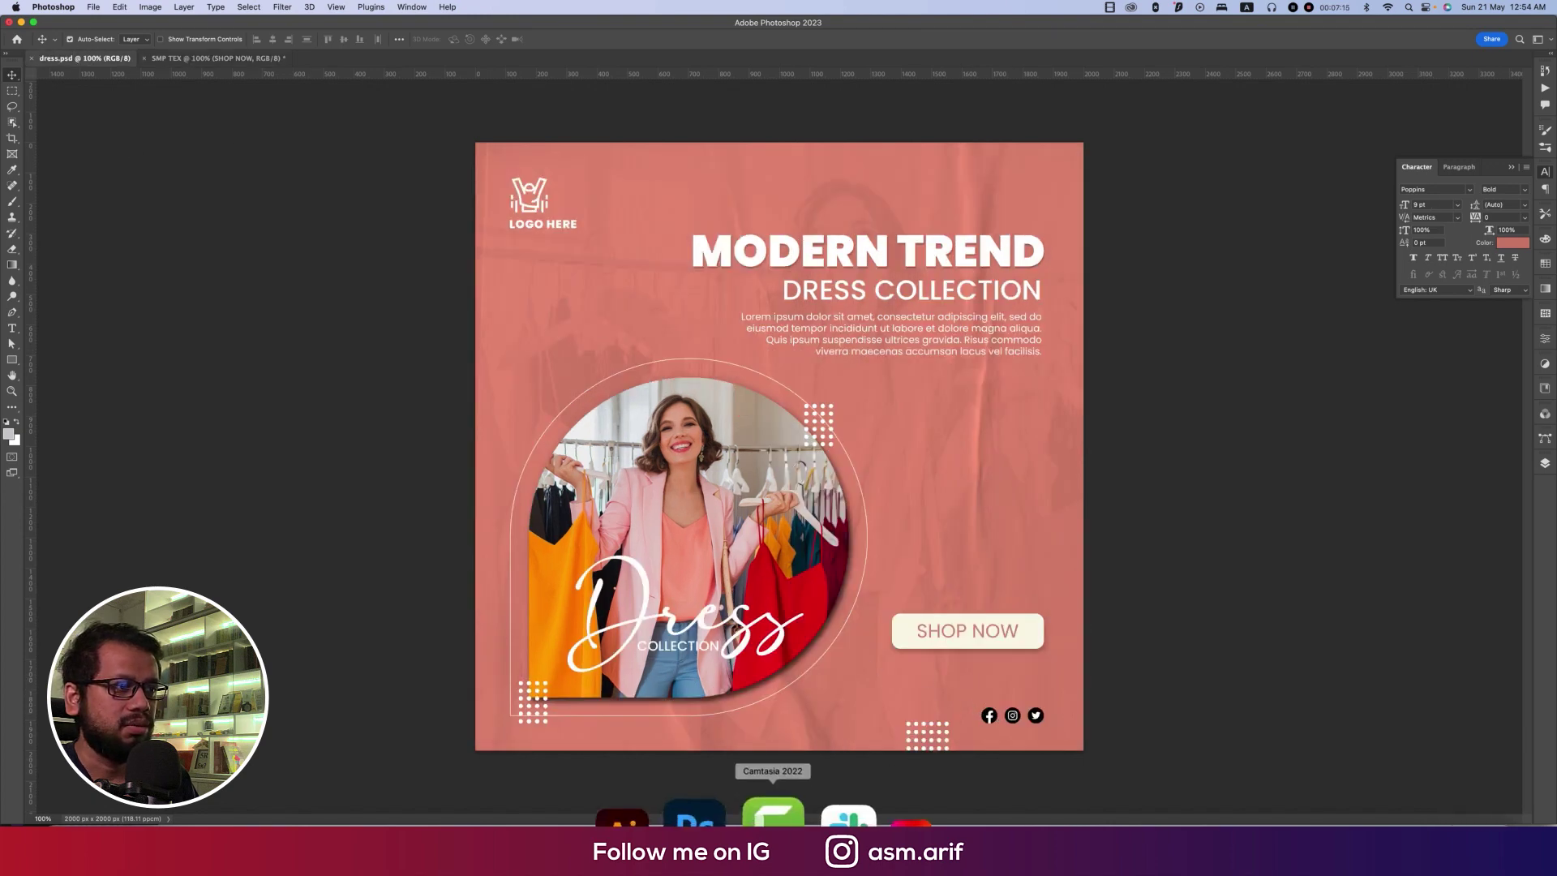
pyautogui.click(634, 819)
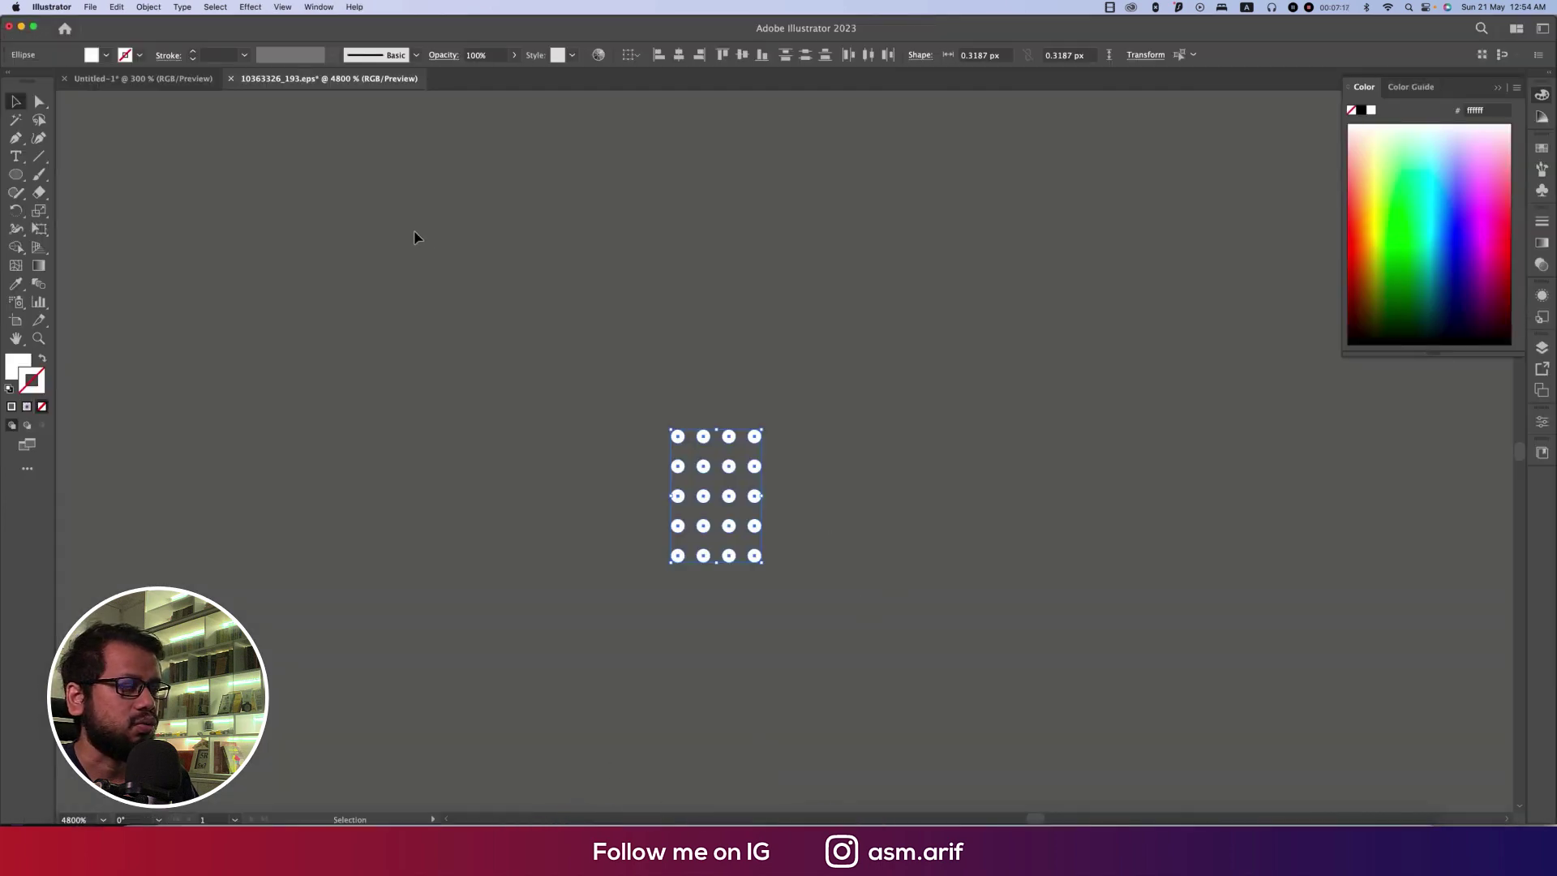
pyautogui.scroll(-15, 800, 568)
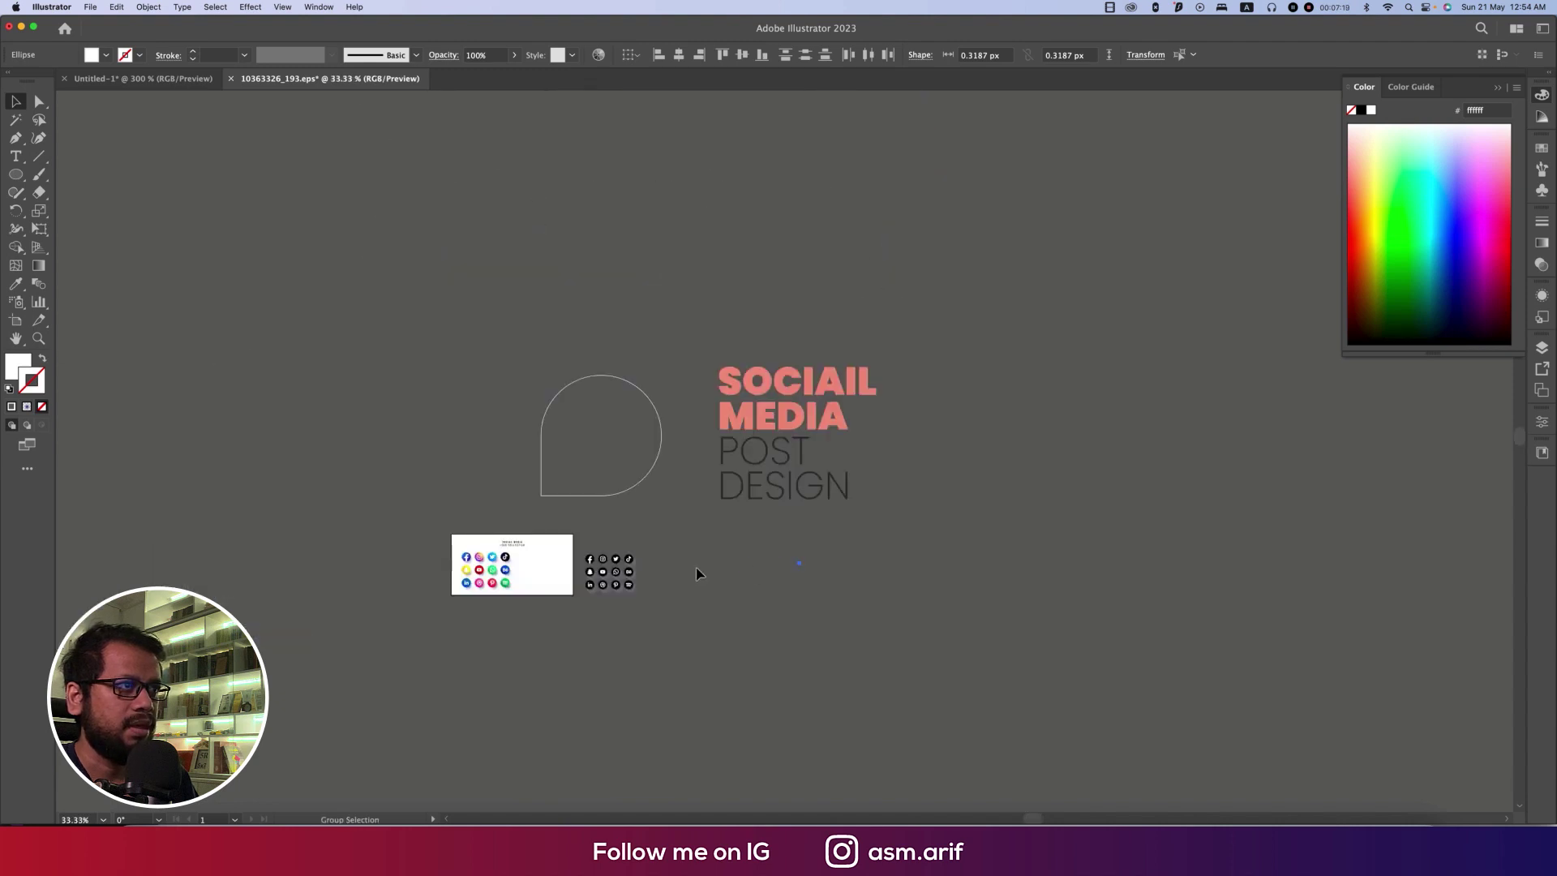
pyautogui.scroll(7, 698, 575)
pyautogui.moveTo(377, 418); pyautogui.dragTo(1216, 375)
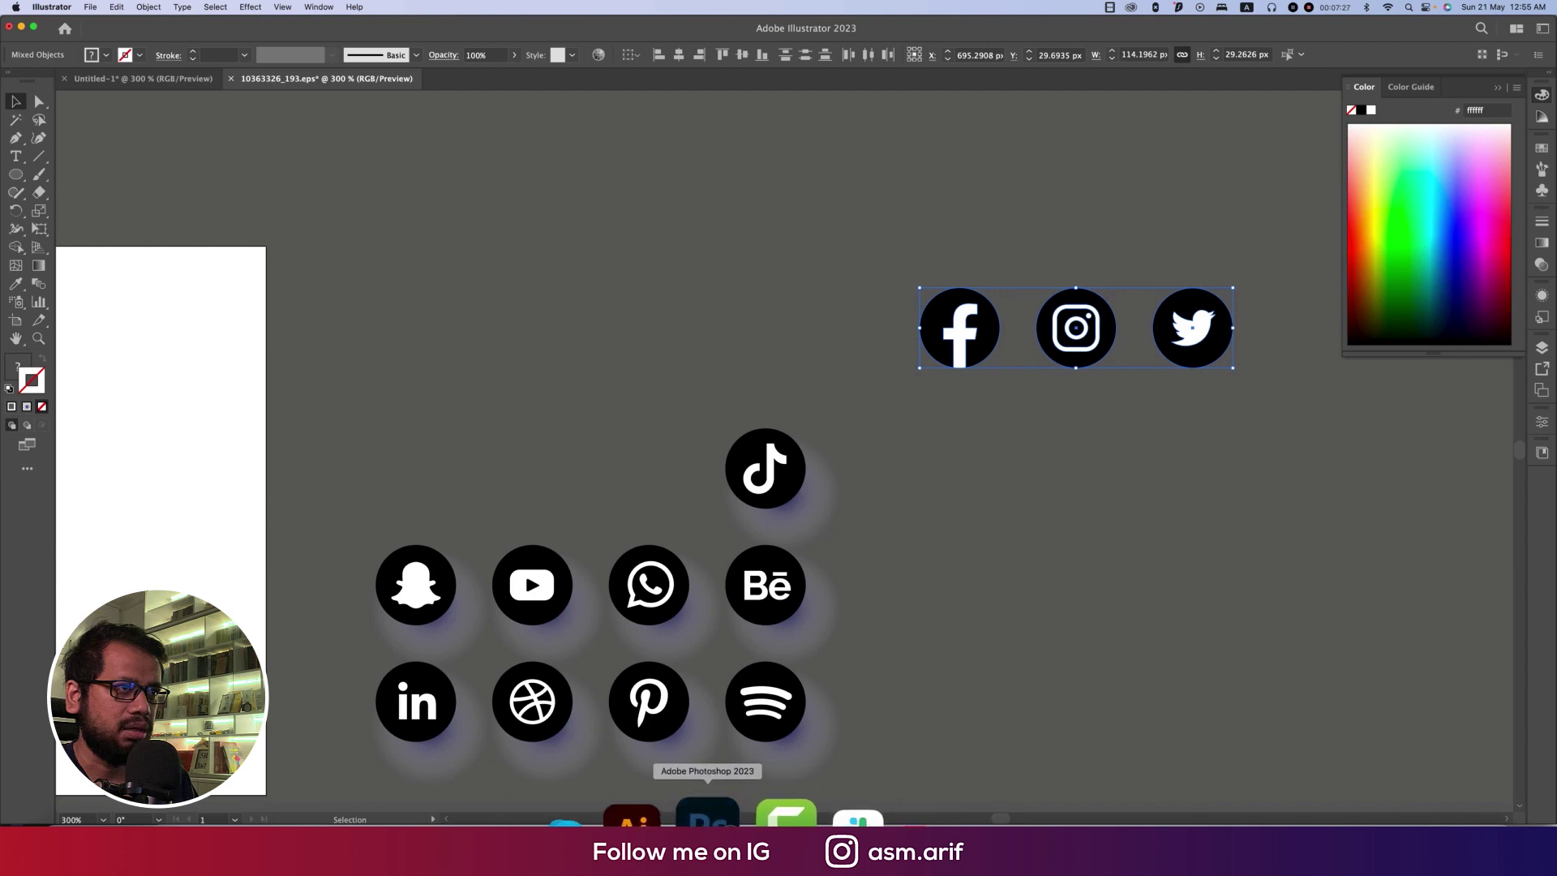
# Return to the Photoshop post, paste the social icons as pixels below the SHOP NOW button, and align the button and icons to the right margin
pyautogui.click(707, 818)
pyautogui.press('super+grave')
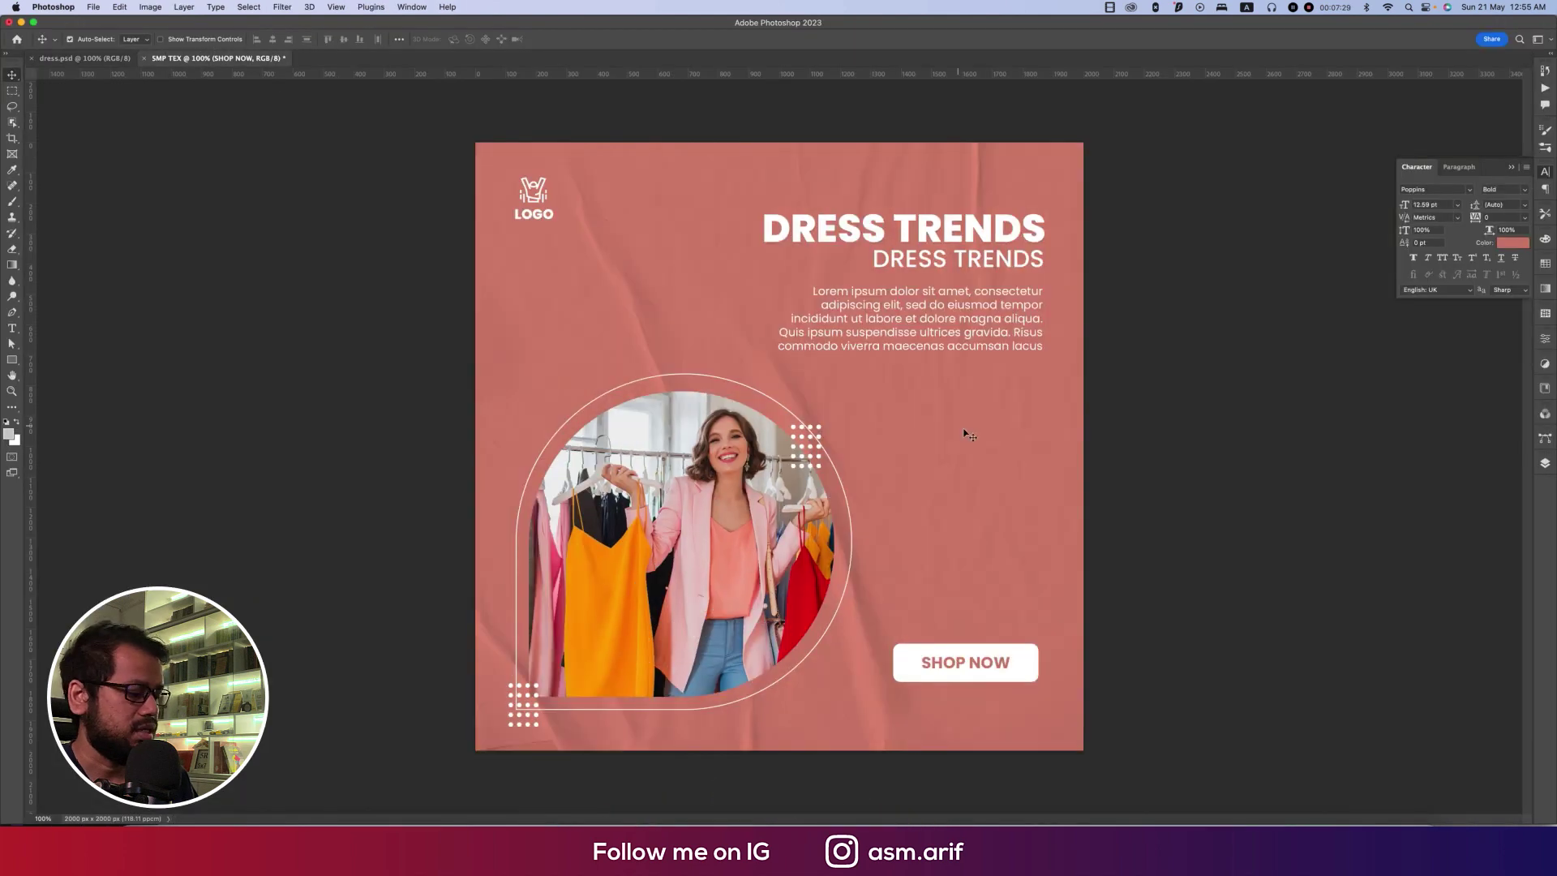
pyautogui.press('super+v')
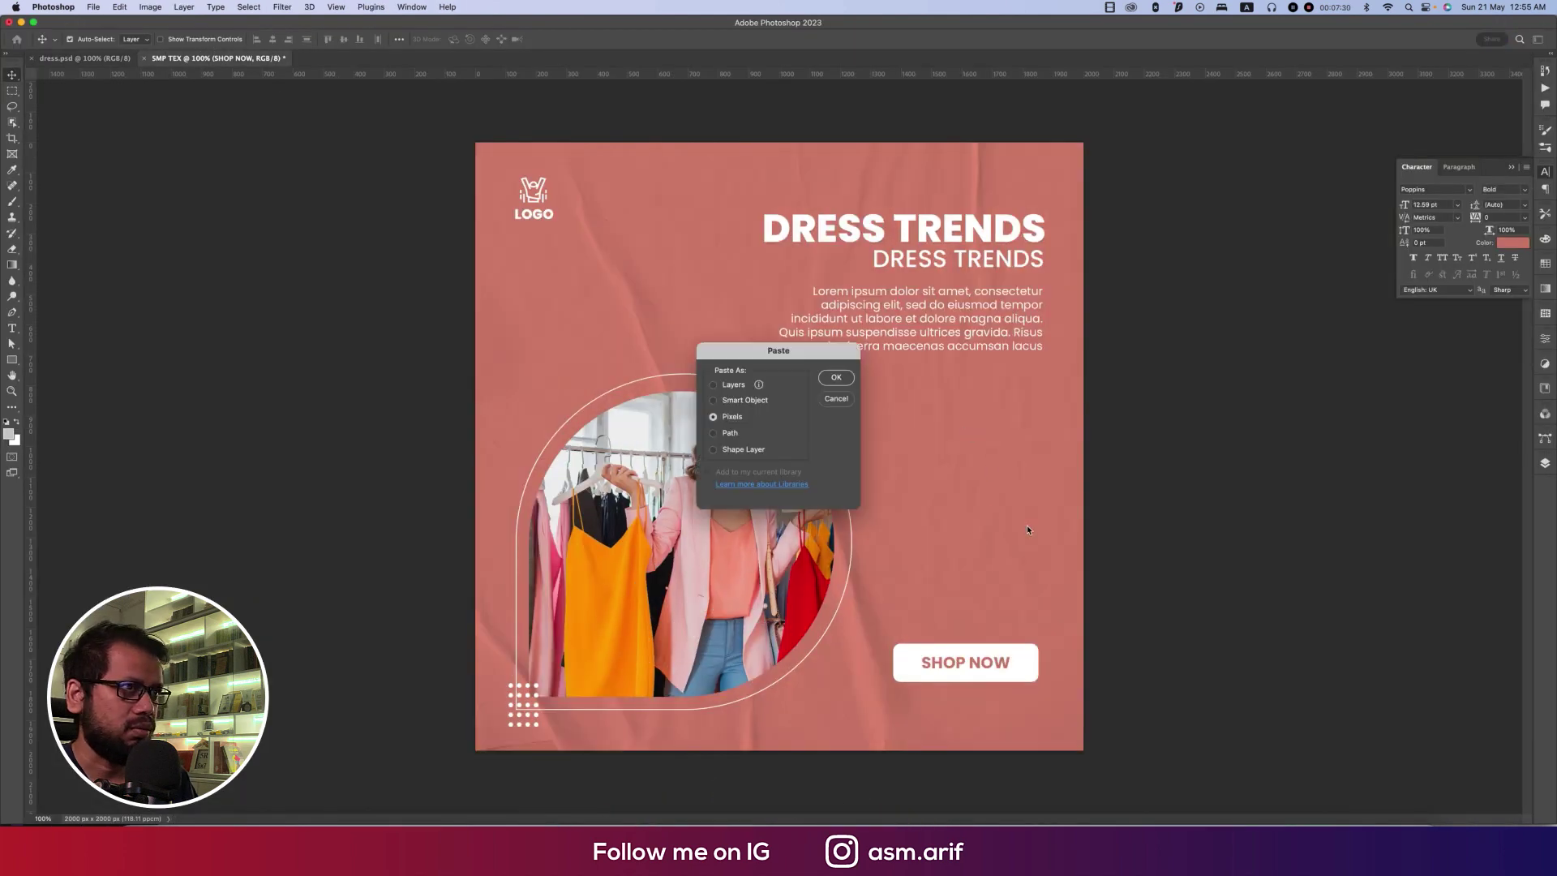
pyautogui.click(835, 378)
pyautogui.moveTo(707, 429); pyautogui.dragTo(1033, 662)
pyautogui.press('Return')
pyautogui.click(1022, 663)
# Duplicate the dot grid twice, placing one copy below the paragraph near the right margin and another partly cut off by the post's bottom edge
pyautogui.moveTo(819, 430); pyautogui.dragTo(955, 403)
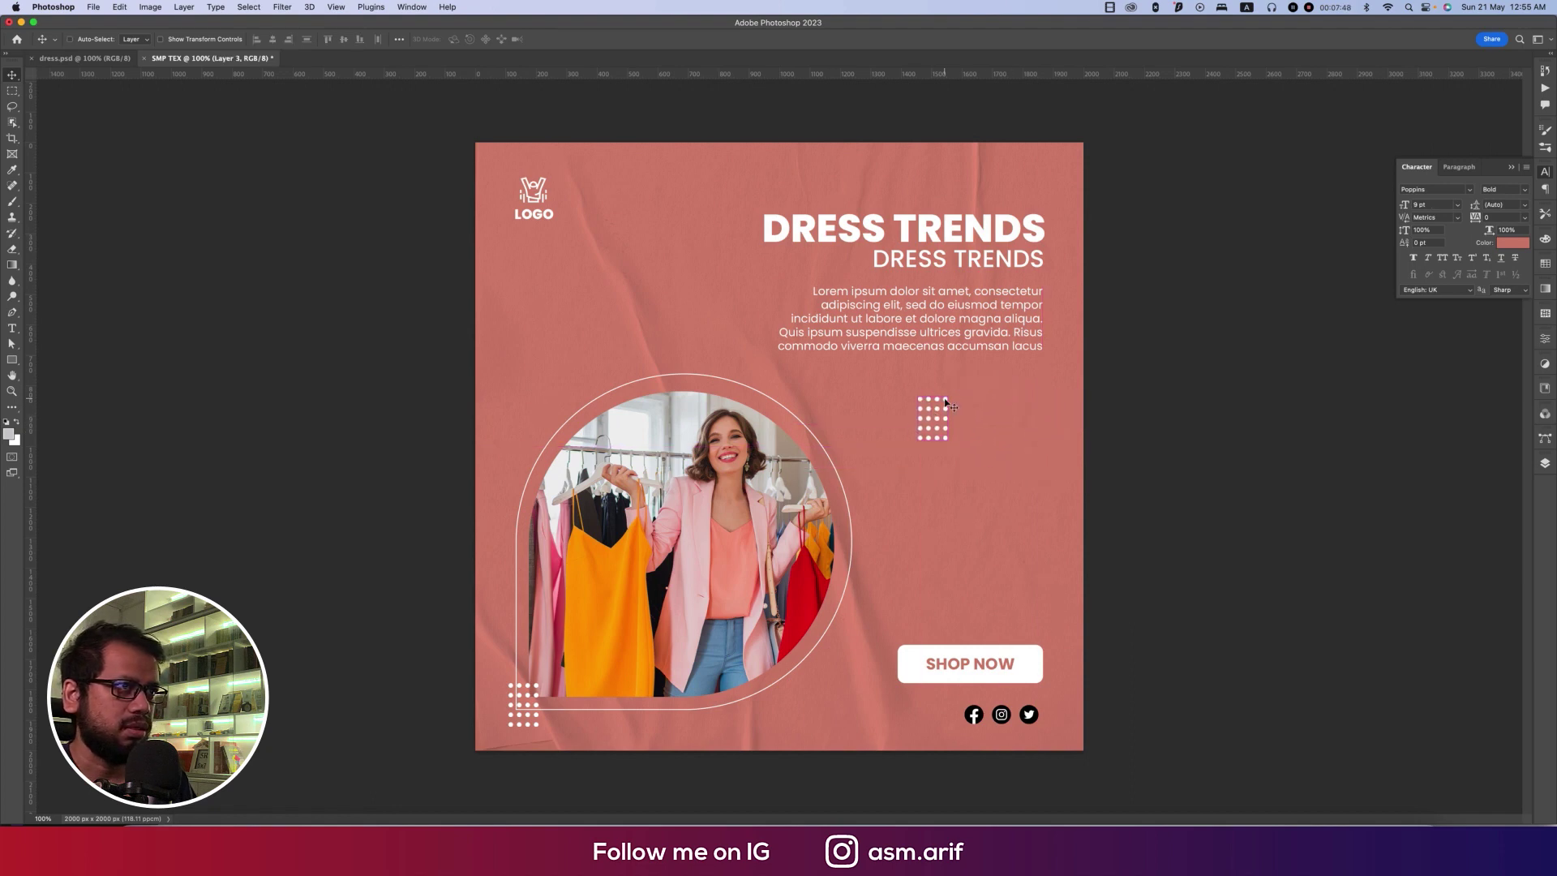
pyautogui.hotkey('ctrl', 'z')
pyautogui.moveTo(819, 469); pyautogui.dragTo(1040, 426)
pyautogui.moveTo(1041, 426); pyautogui.dragTo(945, 777)
pyautogui.click(1037, 416)
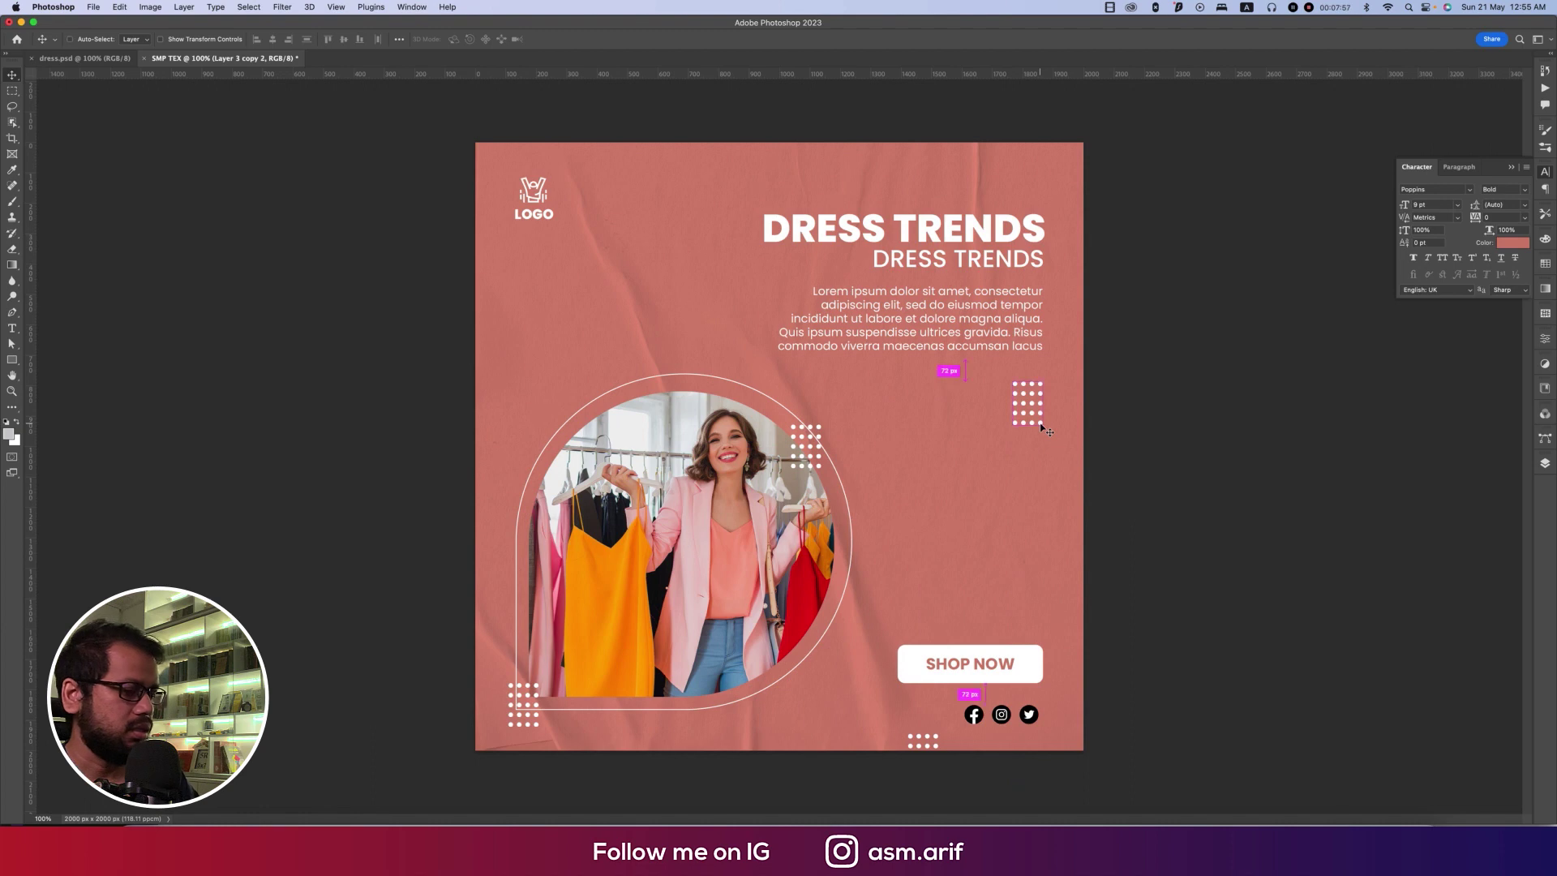
# Scale down the dot grid below the paragraph and move it up against the post's right edge
pyautogui.press('super+t')
pyautogui.moveTo(1058, 388)
pyautogui.mouseDown()
pyautogui.moveTo(1056, 463)
pyautogui.moveTo(1078, 384)
pyautogui.mouseUp()
pyautogui.press('Return')
# Place the attractive-stylish-smiling-woman clothing store photo as an embedded image directly above the Color Fill 1 layer
pyautogui.click(1545, 463)
pyautogui.scroll(-3, 1419, 649)
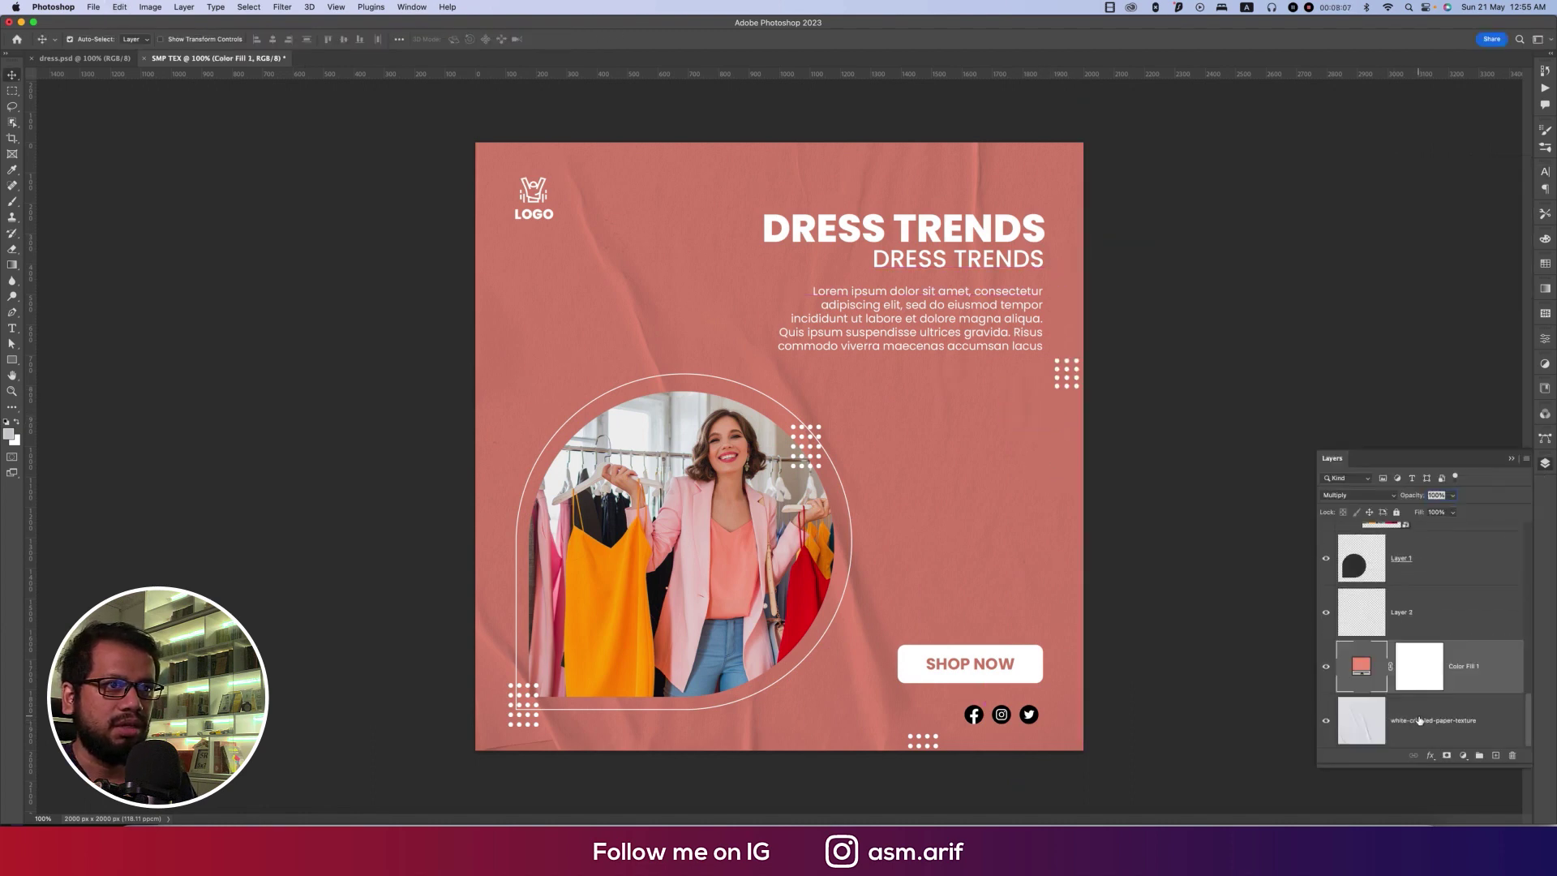
pyautogui.click(1326, 666)
pyautogui.click(1326, 666)
pyautogui.click(94, 7)
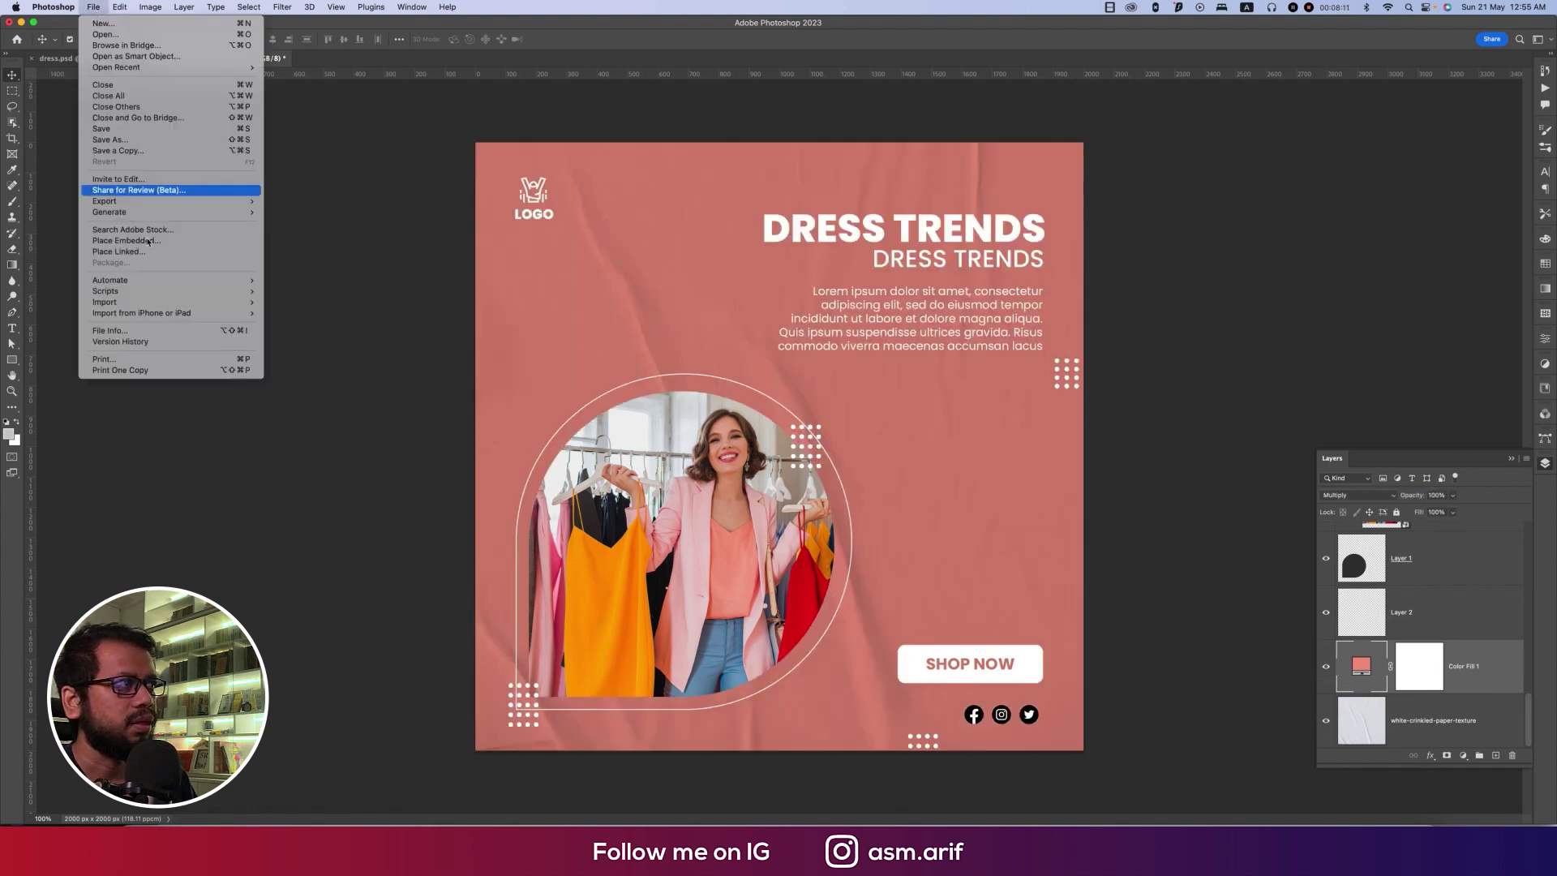
pyautogui.click(158, 244)
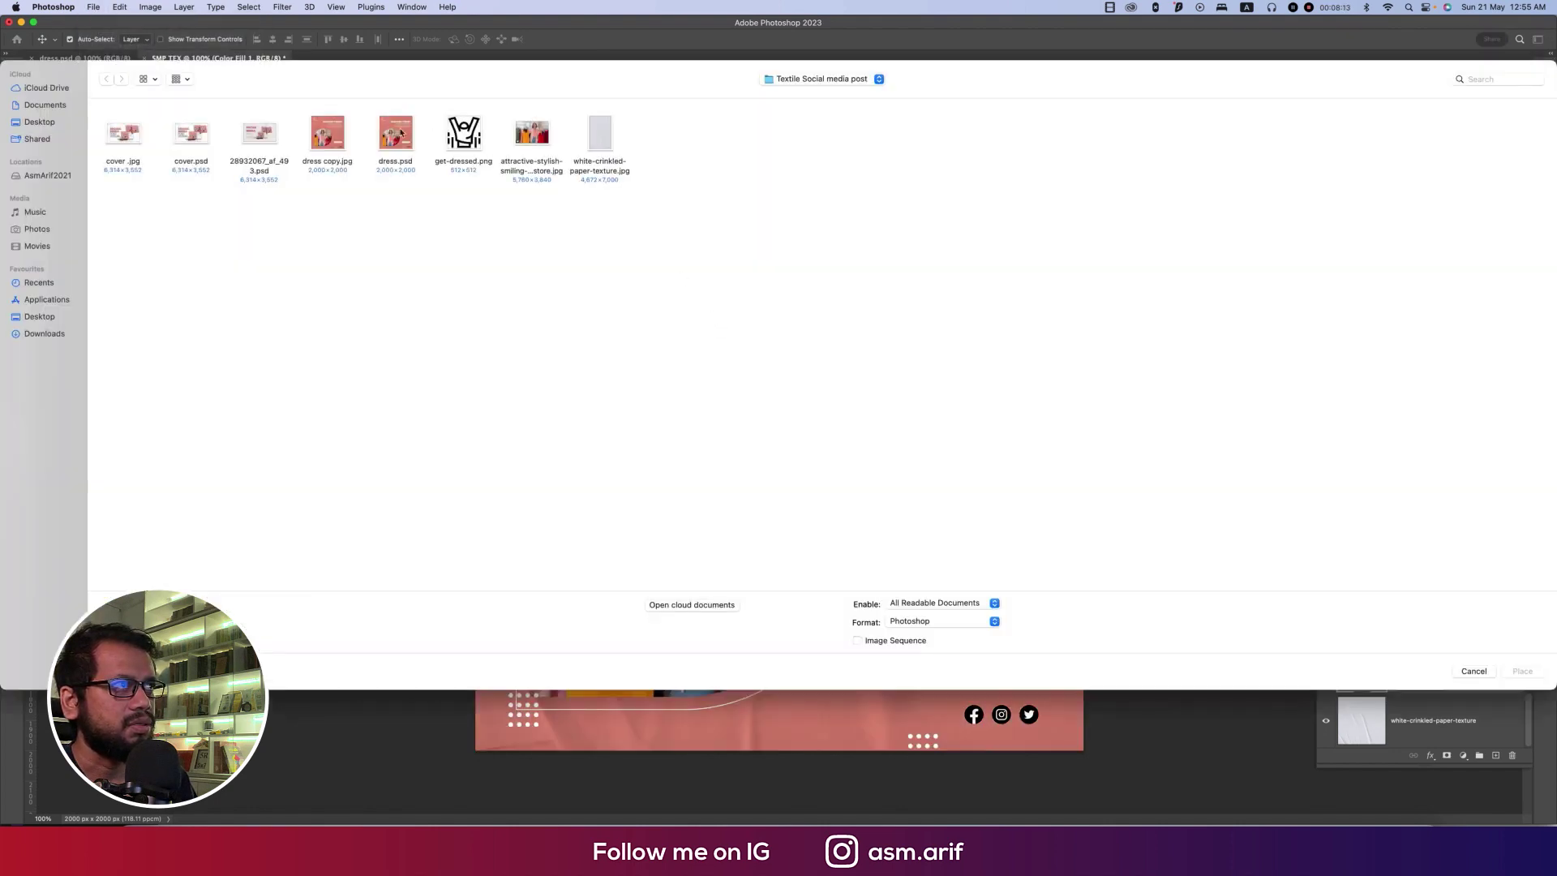
pyautogui.doubleClick(545, 139)
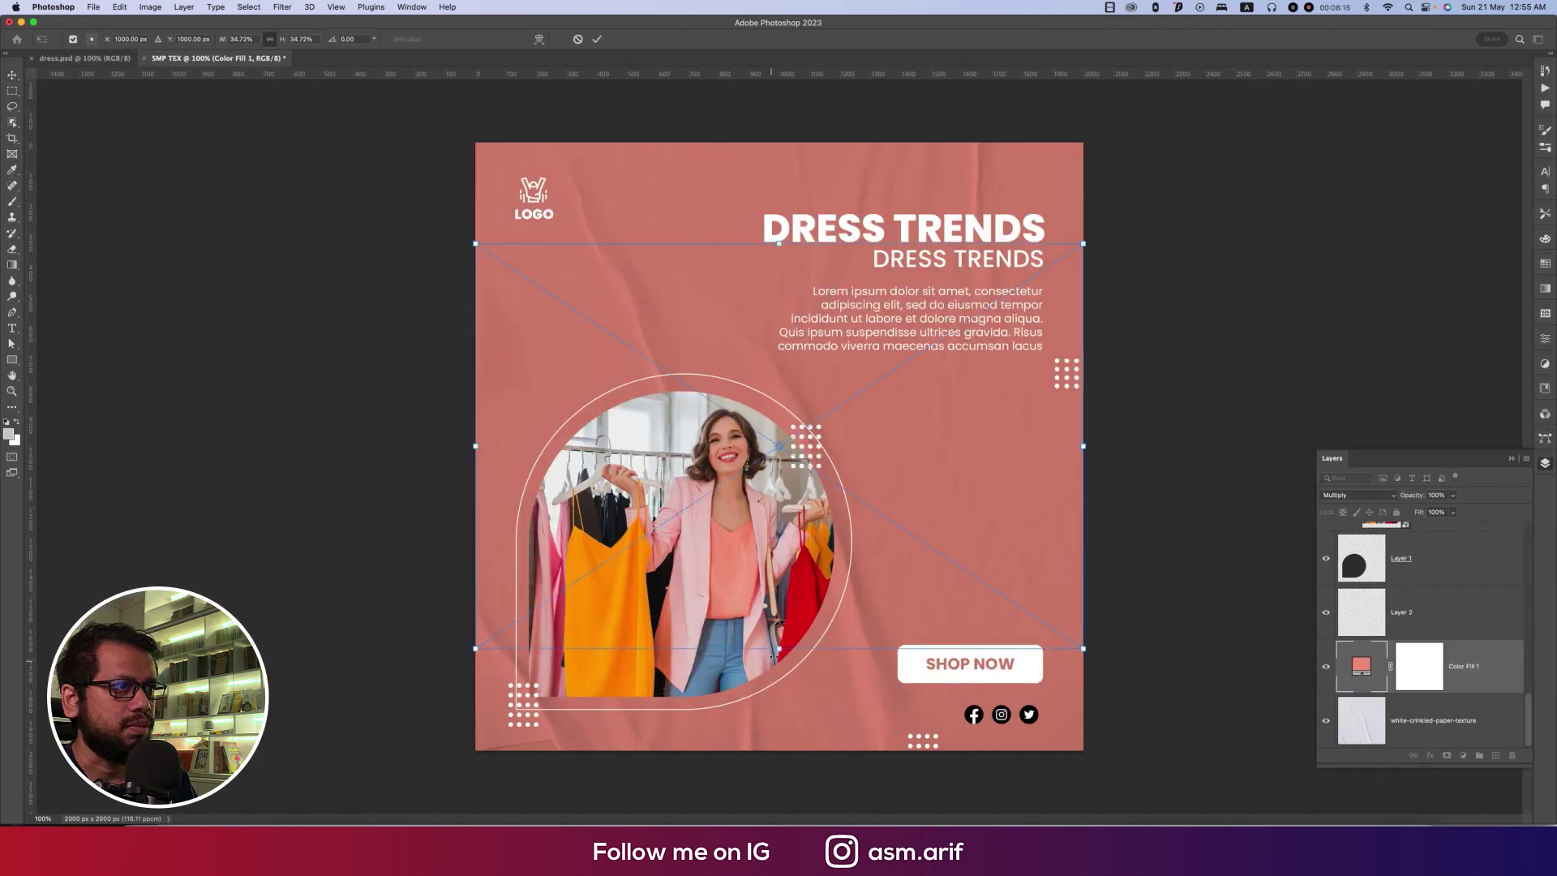
# Enlarge the placed photo to cover the whole post and lower its opacity to 17%
pyautogui.moveTo(776, 665); pyautogui.dragTo(778, 750)
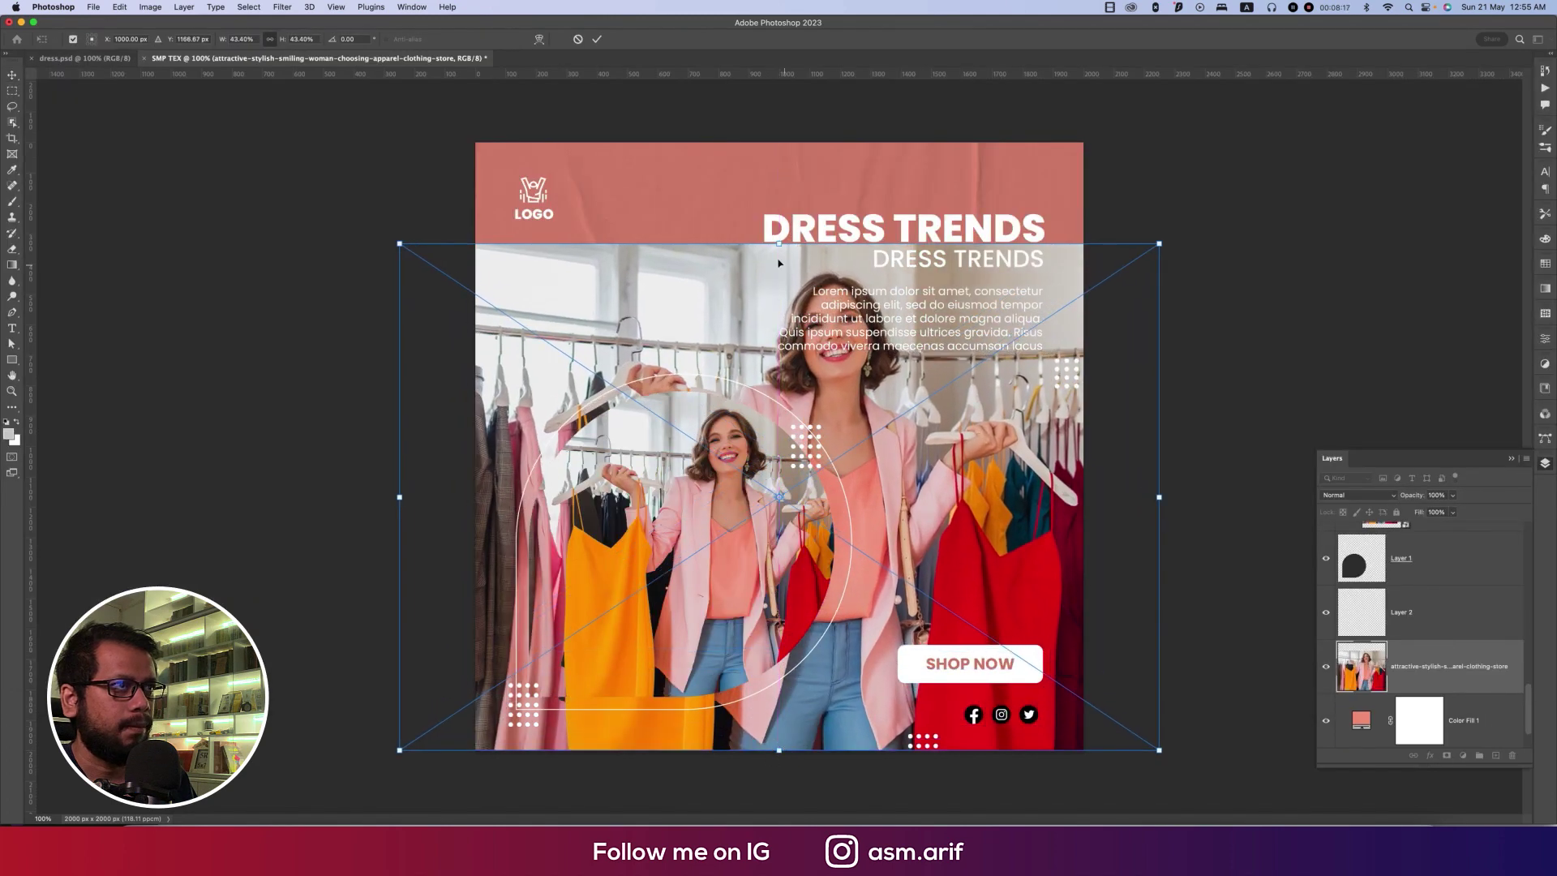
pyautogui.moveTo(778, 242); pyautogui.dragTo(778, 143)
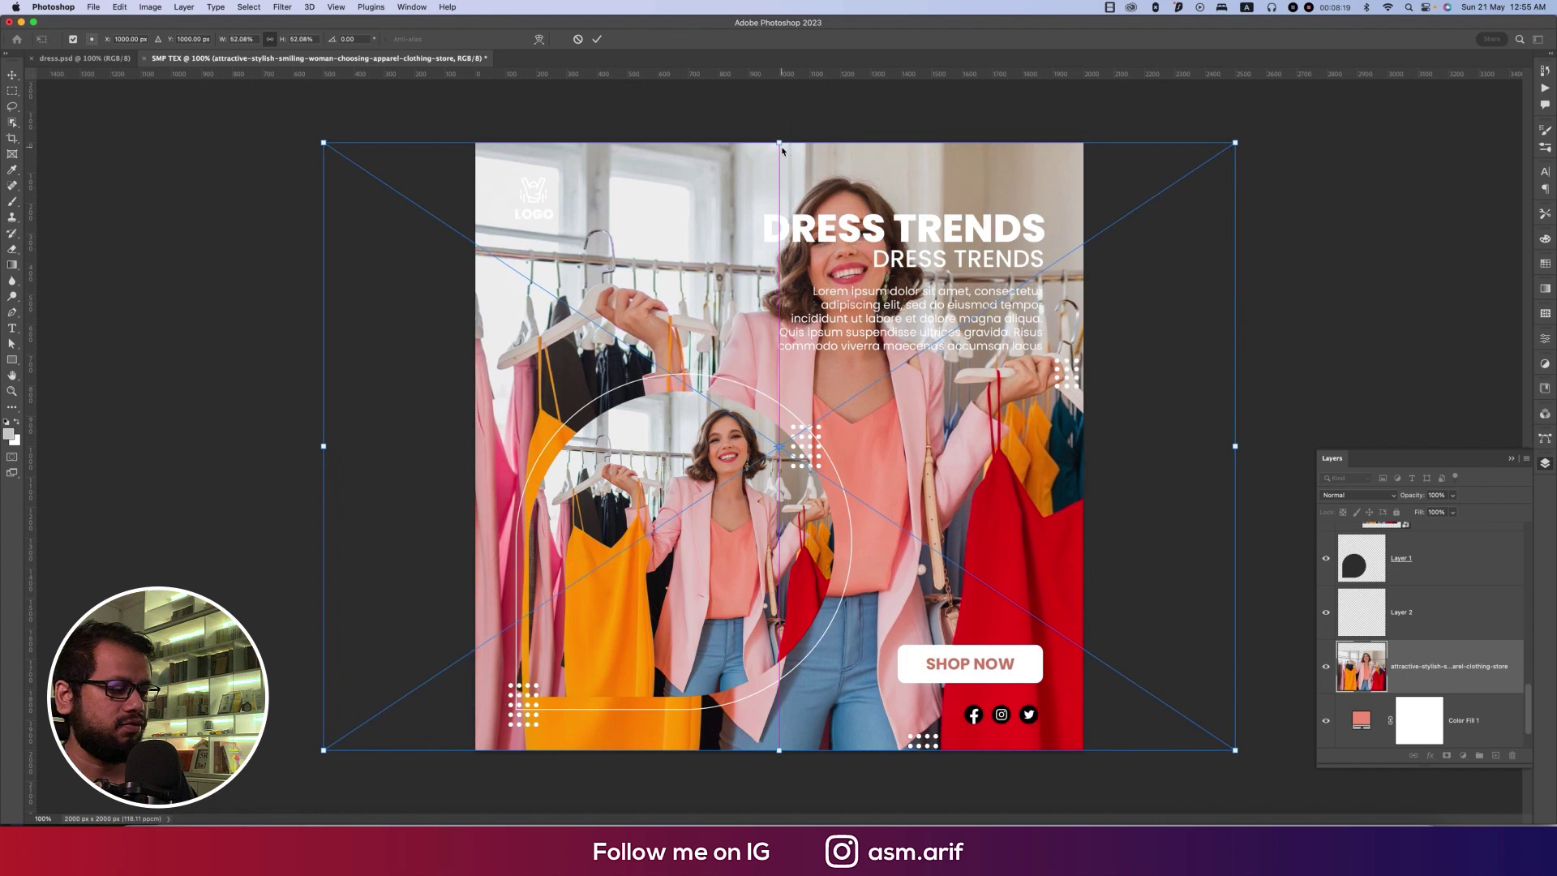
pyautogui.press('Return')
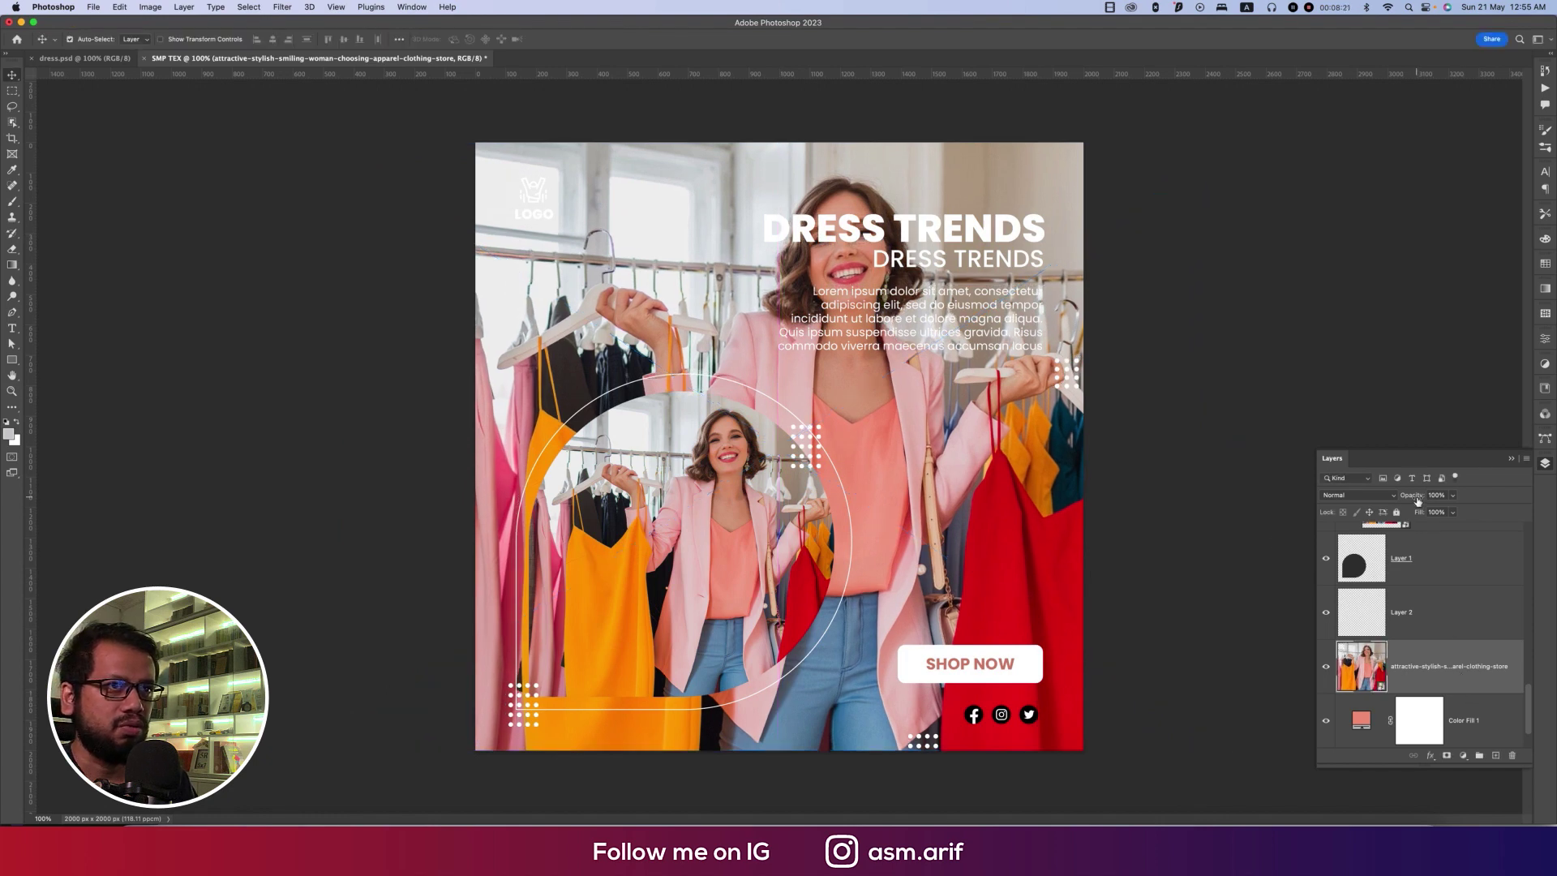
pyautogui.moveTo(1418, 500)
pyautogui.mouseDown()
pyautogui.moveTo(1385, 496)
pyautogui.moveTo(1401, 497)
pyautogui.mouseUp()
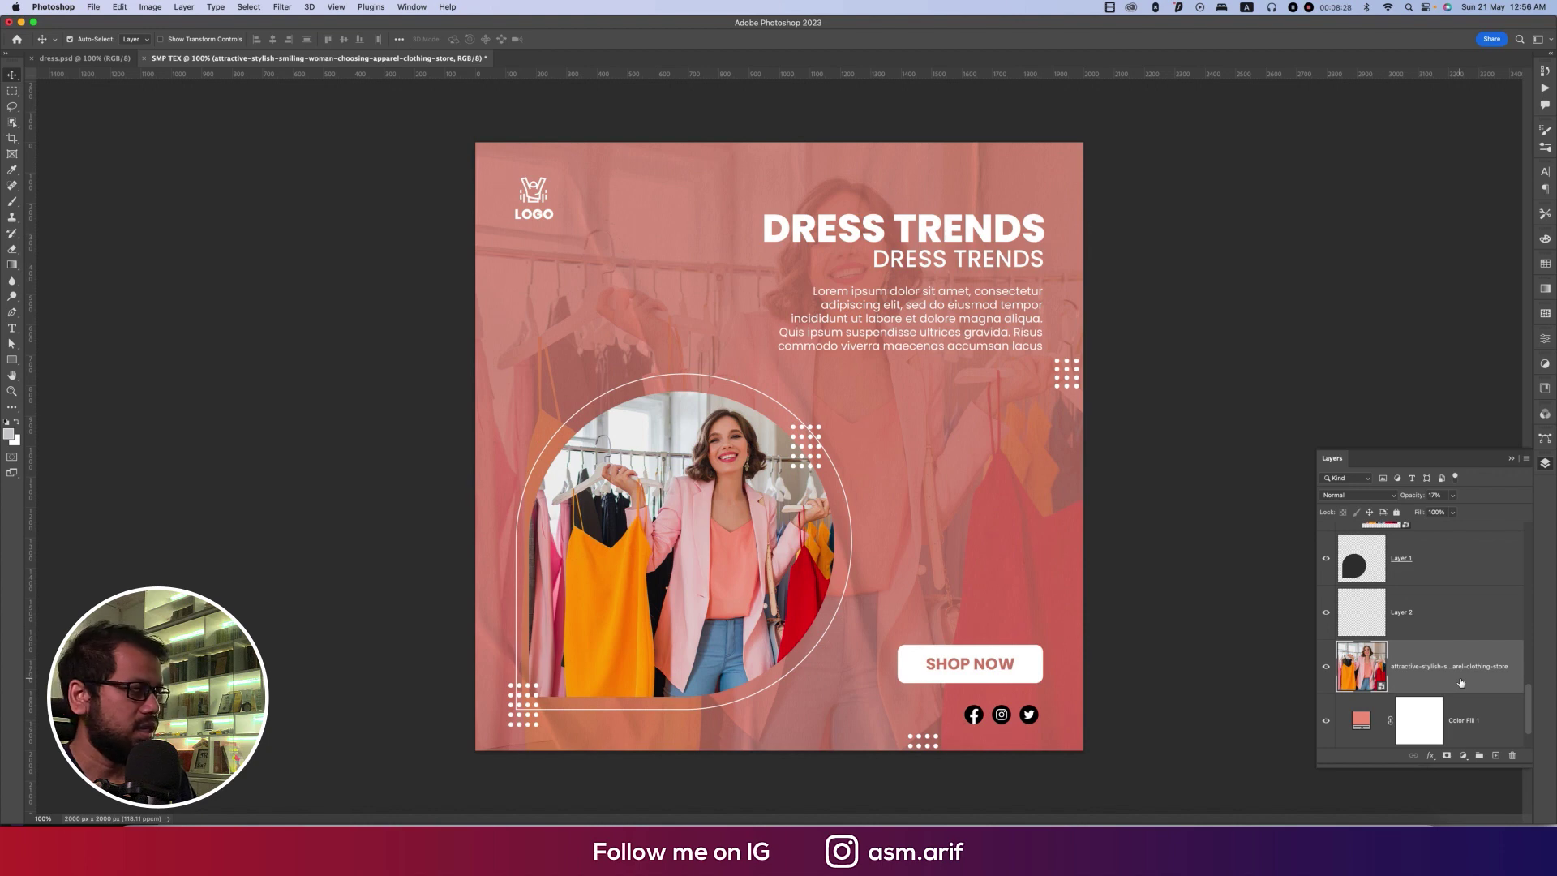
# Set the background photo's vibrance and saturation to -100 with the Camera Raw Filter, and reduce its layer fill
pyautogui.click(248, 9)
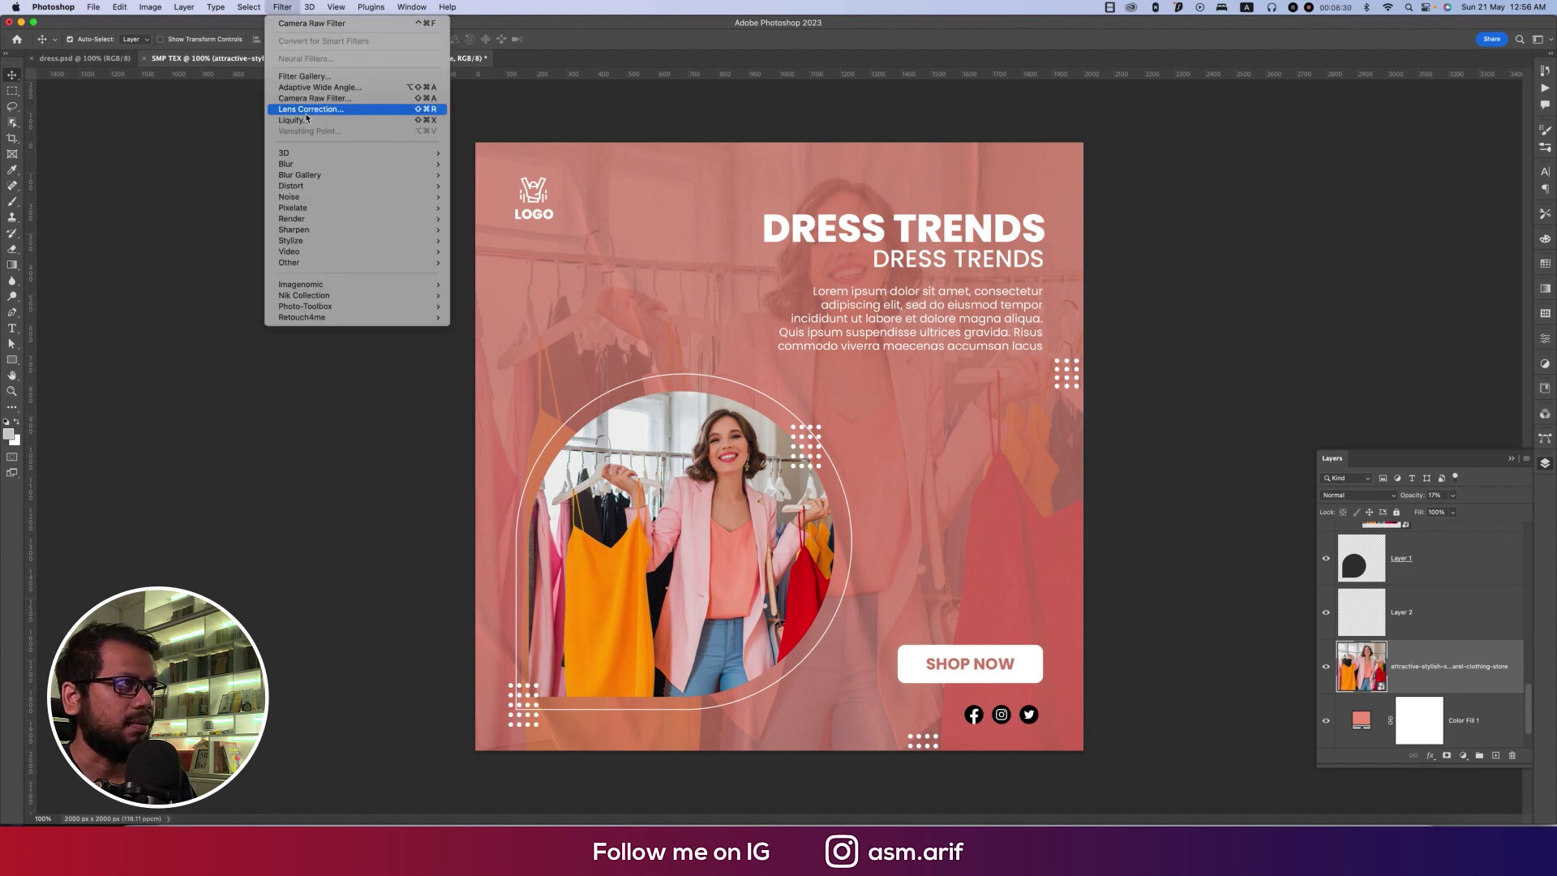
pyautogui.click(856, 430)
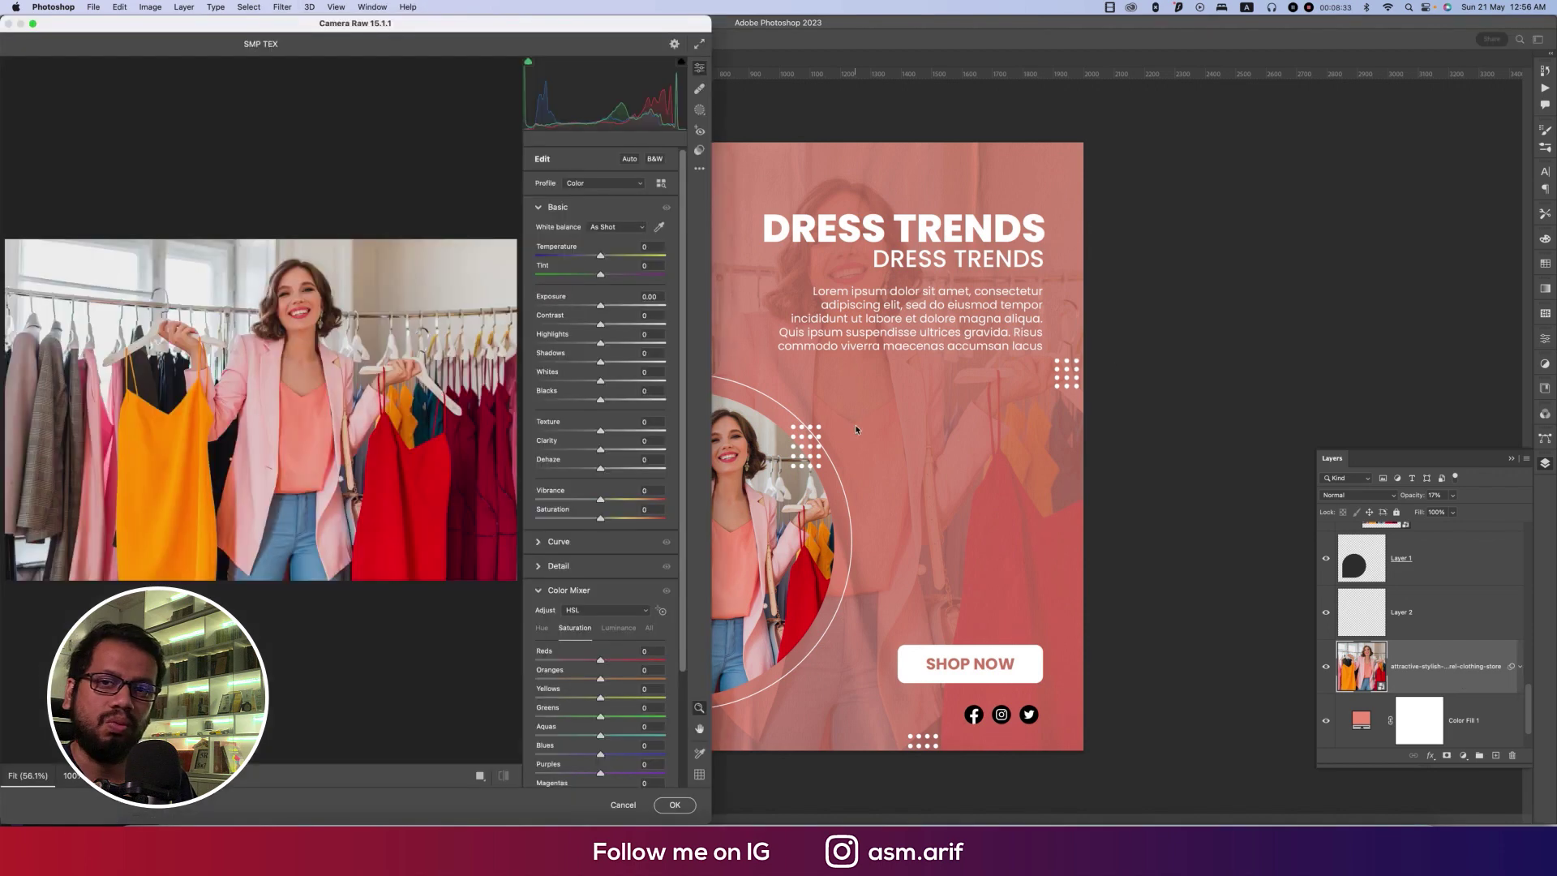
pyautogui.moveTo(600, 498); pyautogui.dragTo(532, 519)
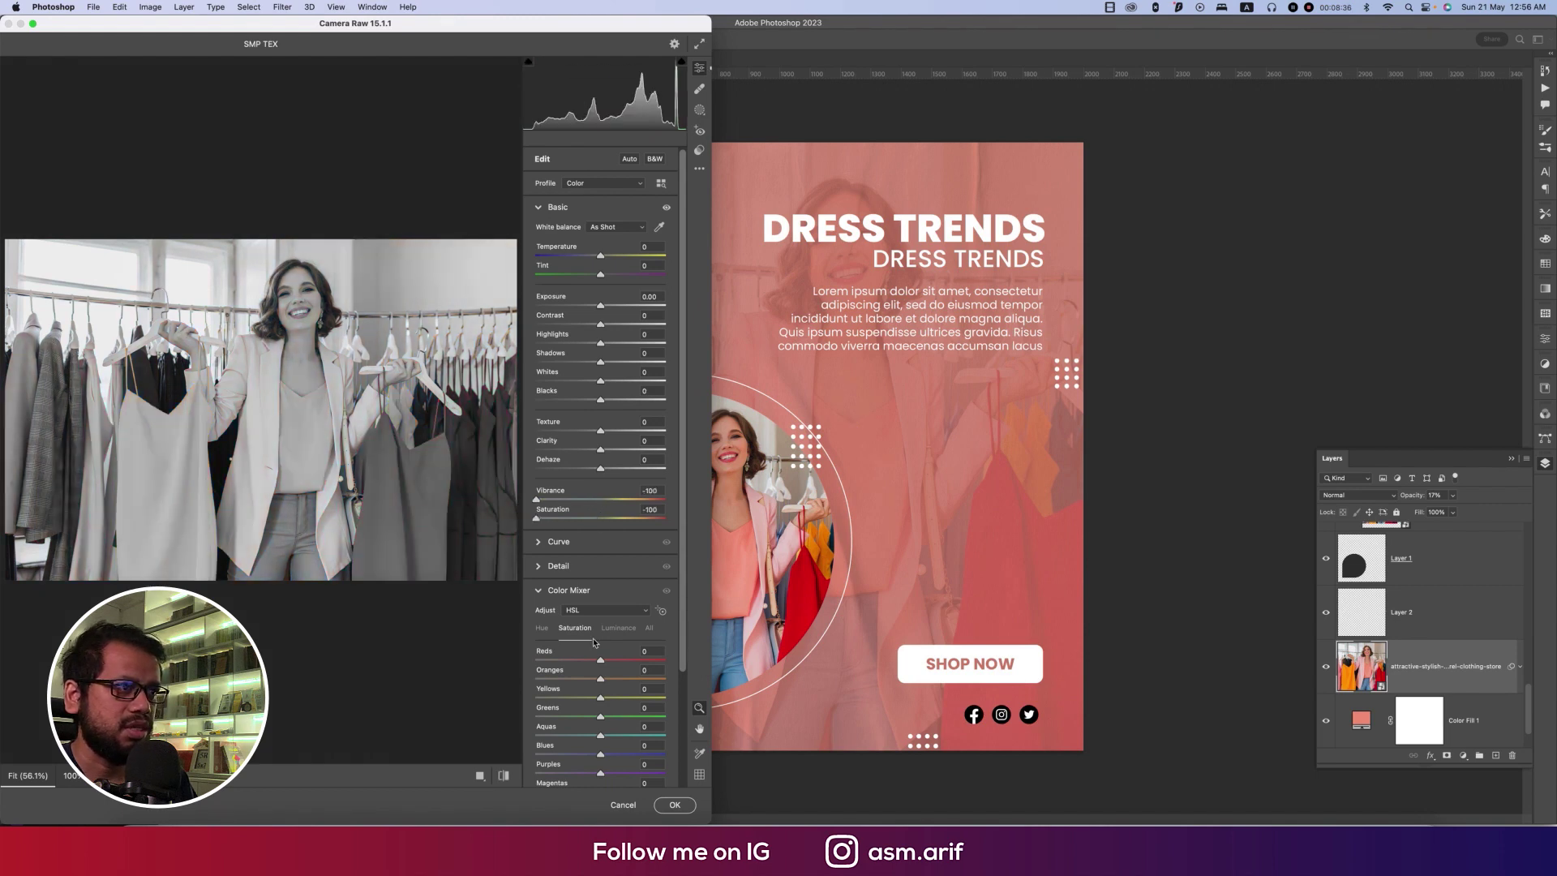
pyautogui.click(674, 805)
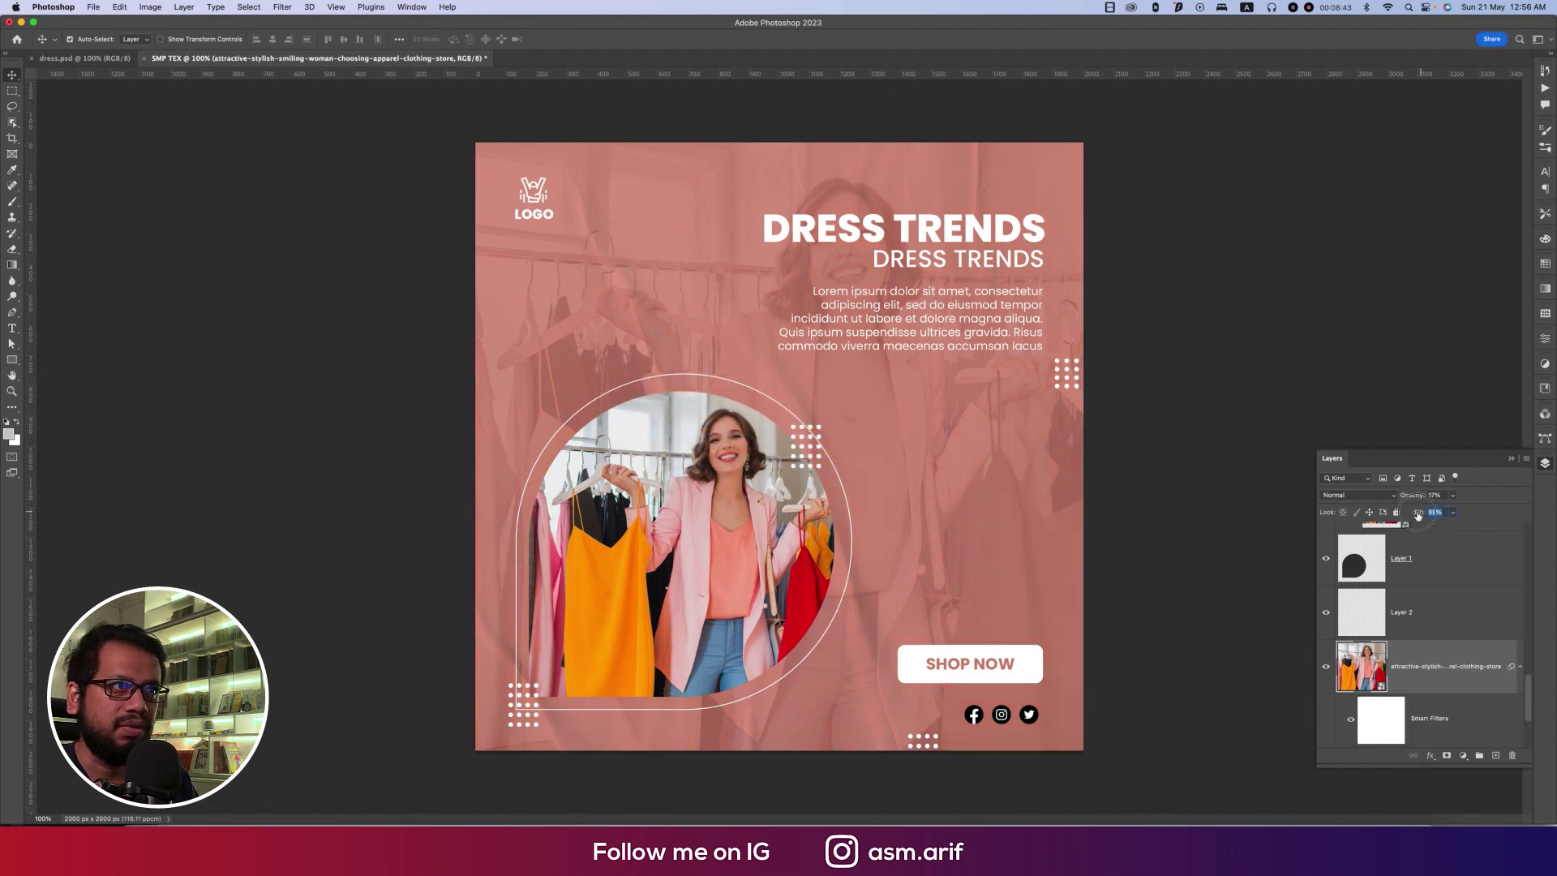
pyautogui.moveTo(1420, 512); pyautogui.dragTo(1389, 511)
pyautogui.click(1235, 508)
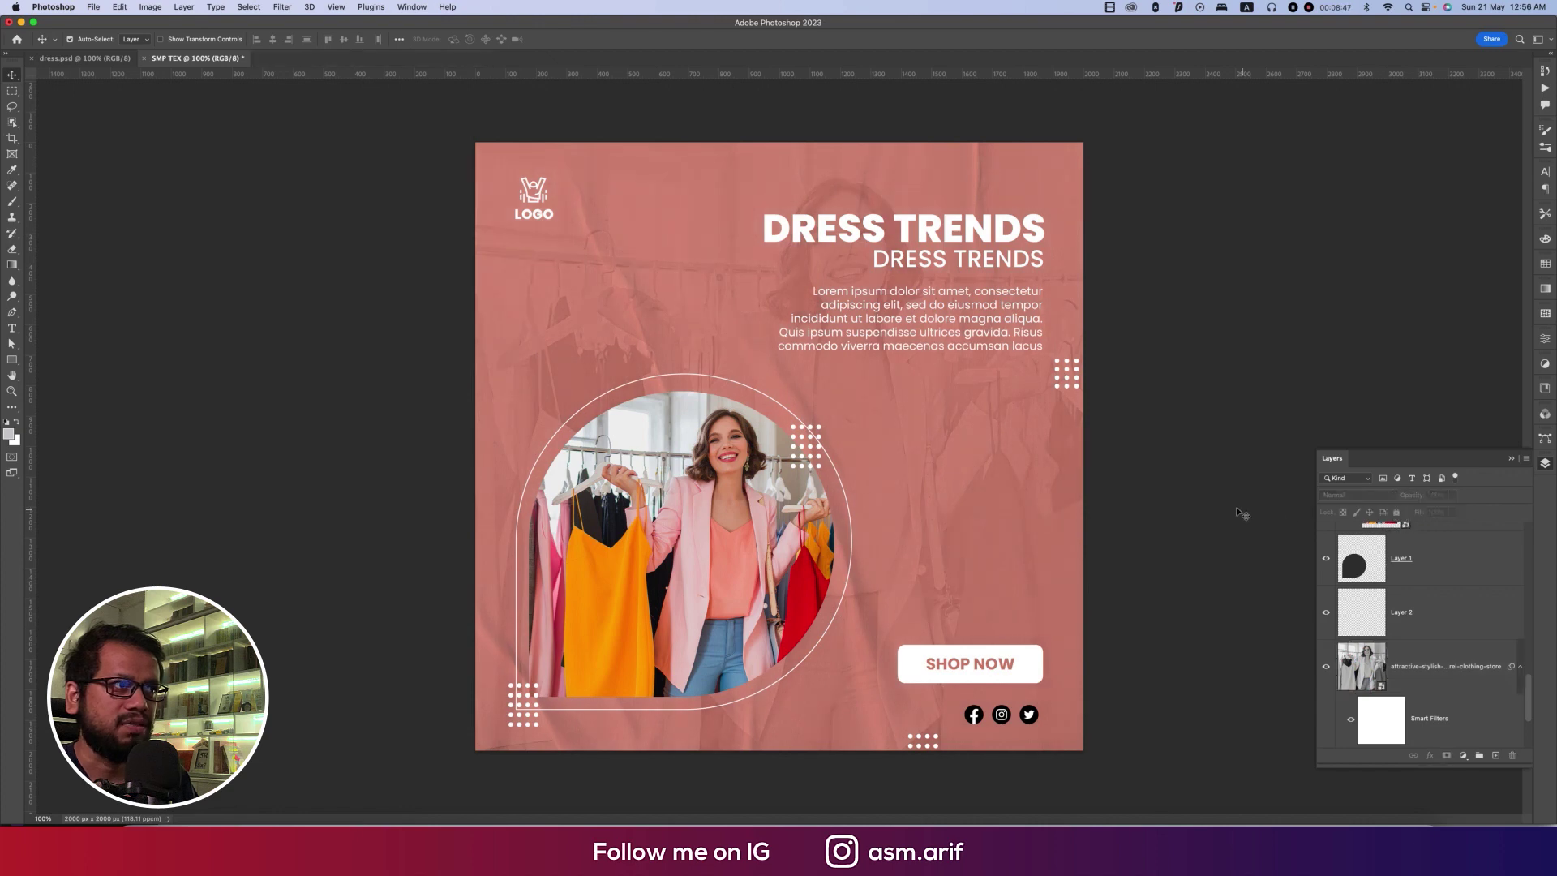
# Copy the script text "Dress" from the dress.psd reference and paste it as a new text layer in the SMP TEX post
pyautogui.click(100, 57)
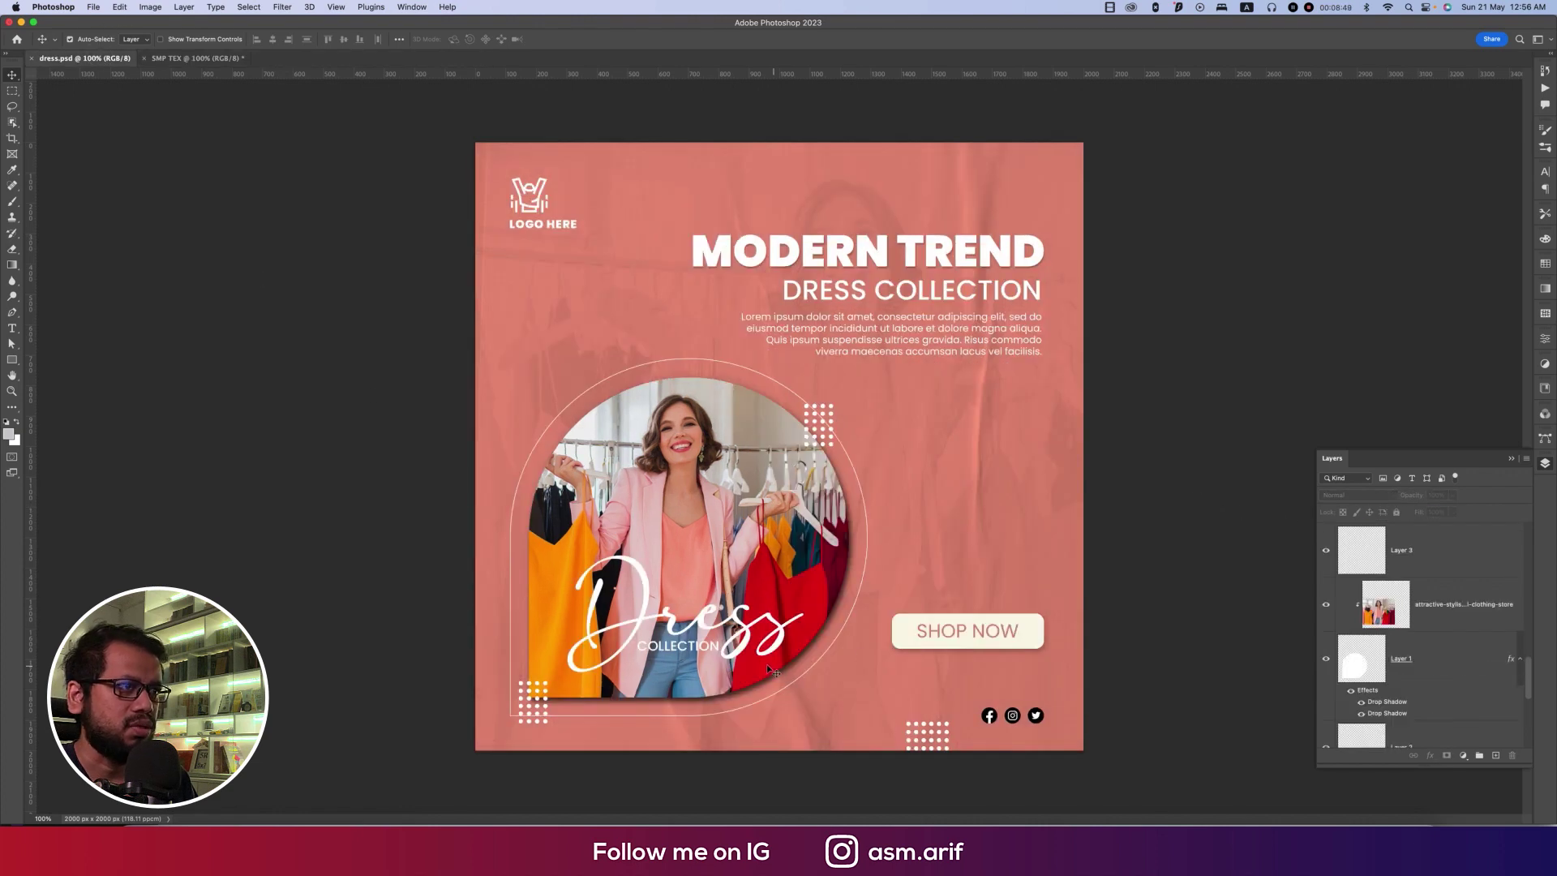
pyautogui.click(783, 646)
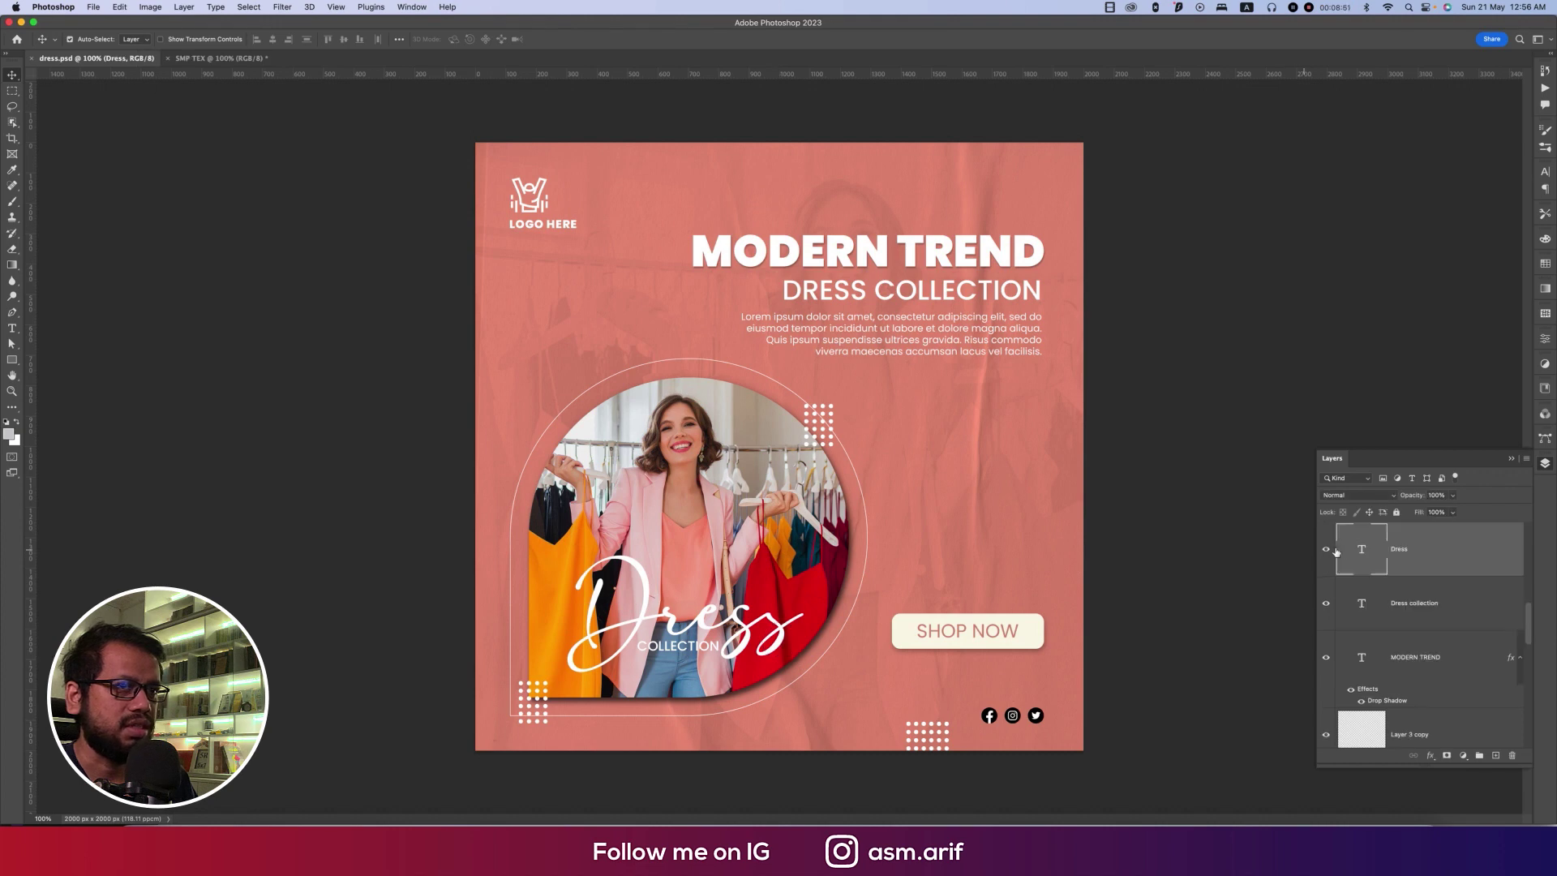
pyautogui.doubleClick(1362, 549)
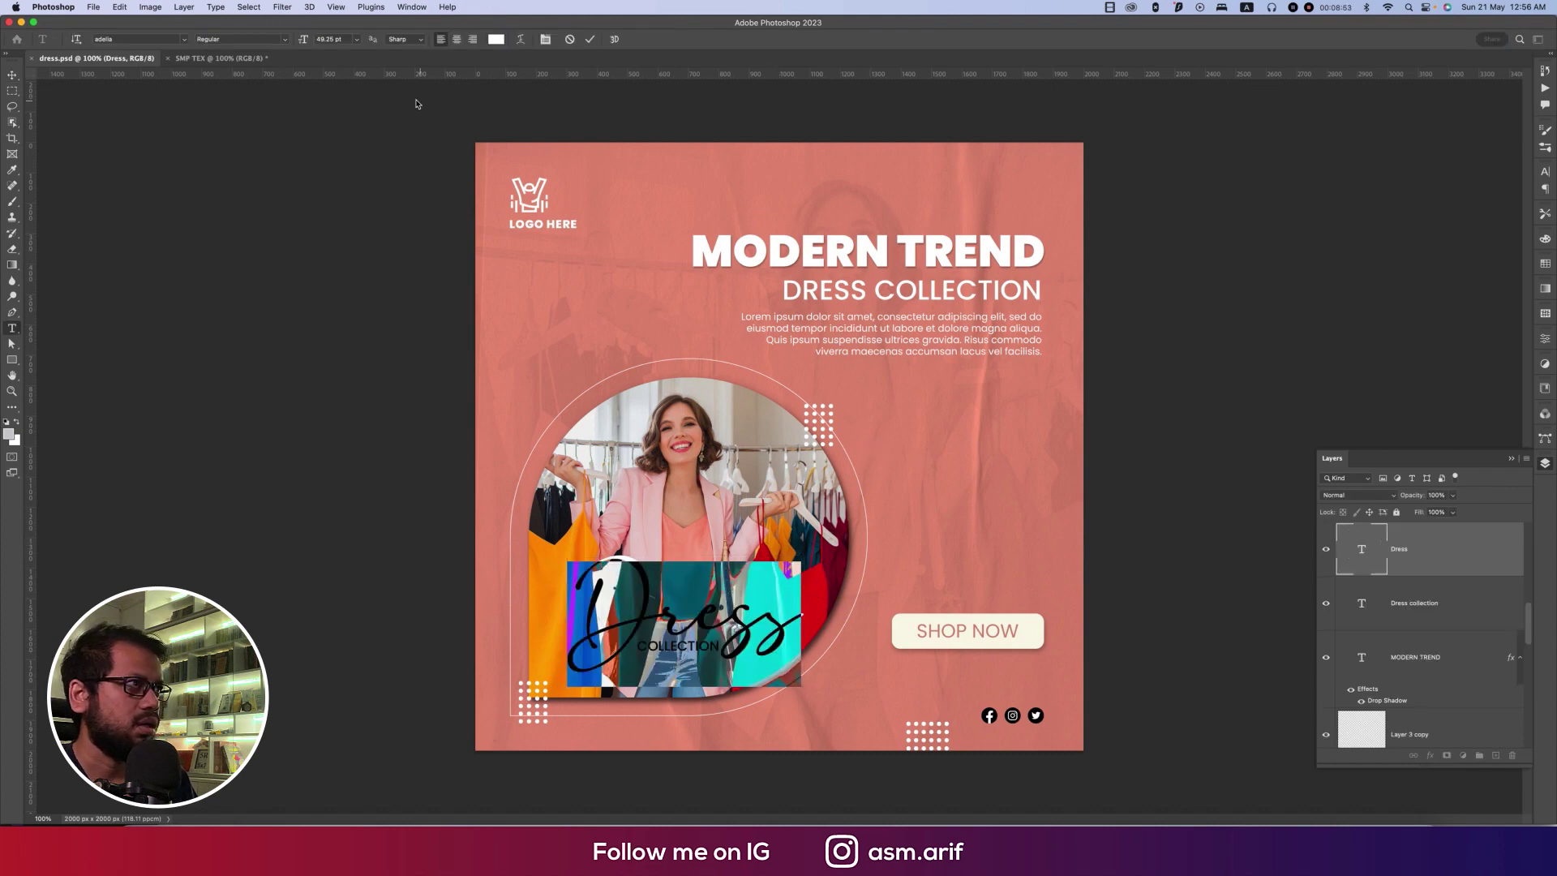
pyautogui.click(221, 58)
pyautogui.press('v')
pyautogui.press('t')
pyautogui.hotkey('ctrl', 'v')
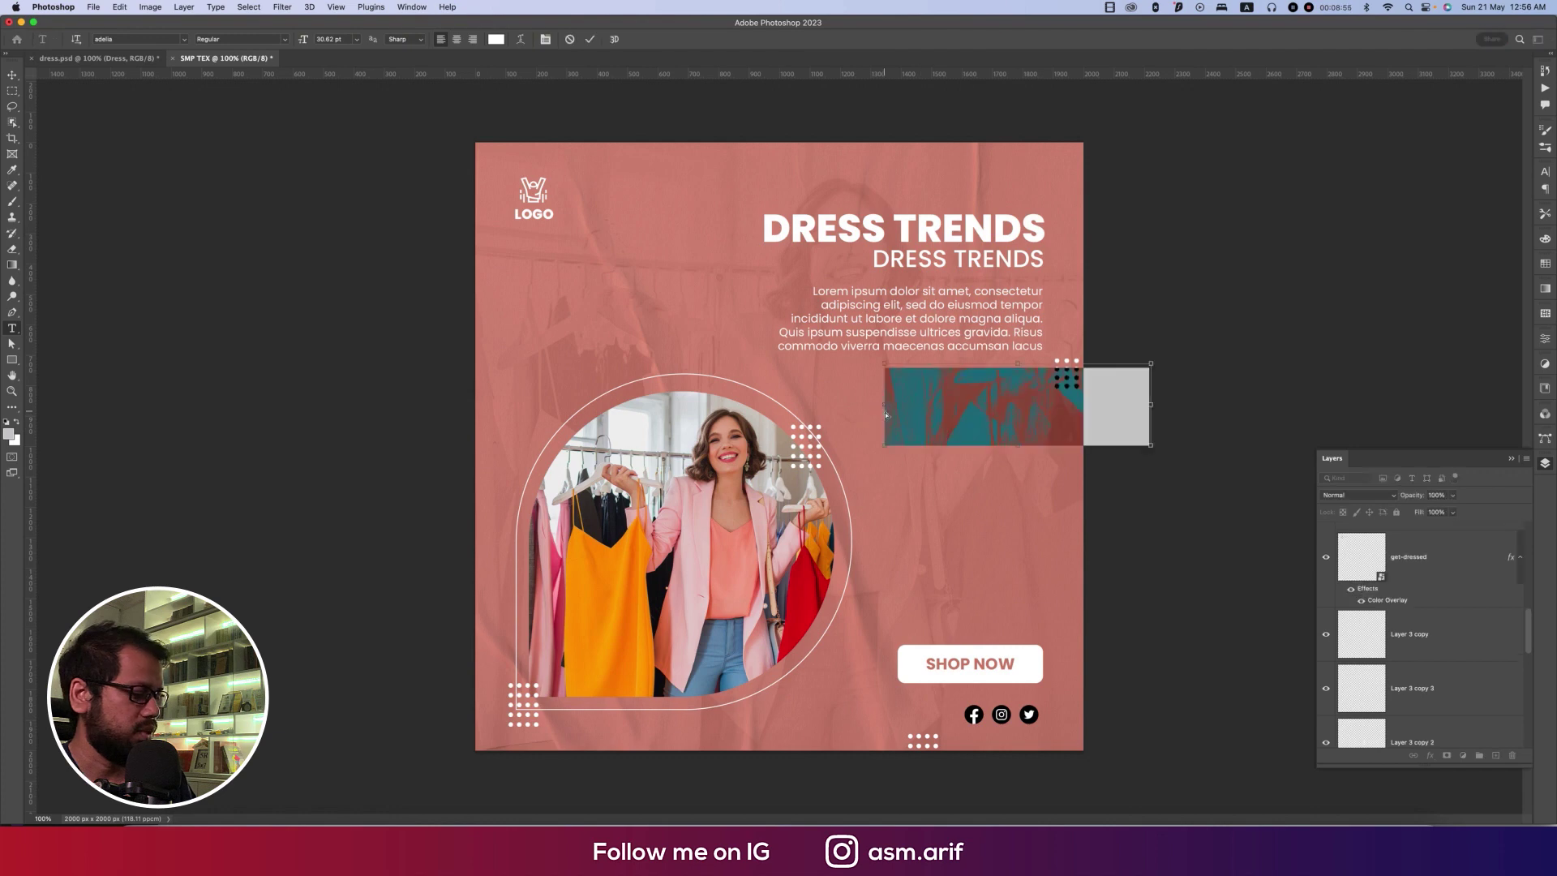
pyautogui.click(13, 74)
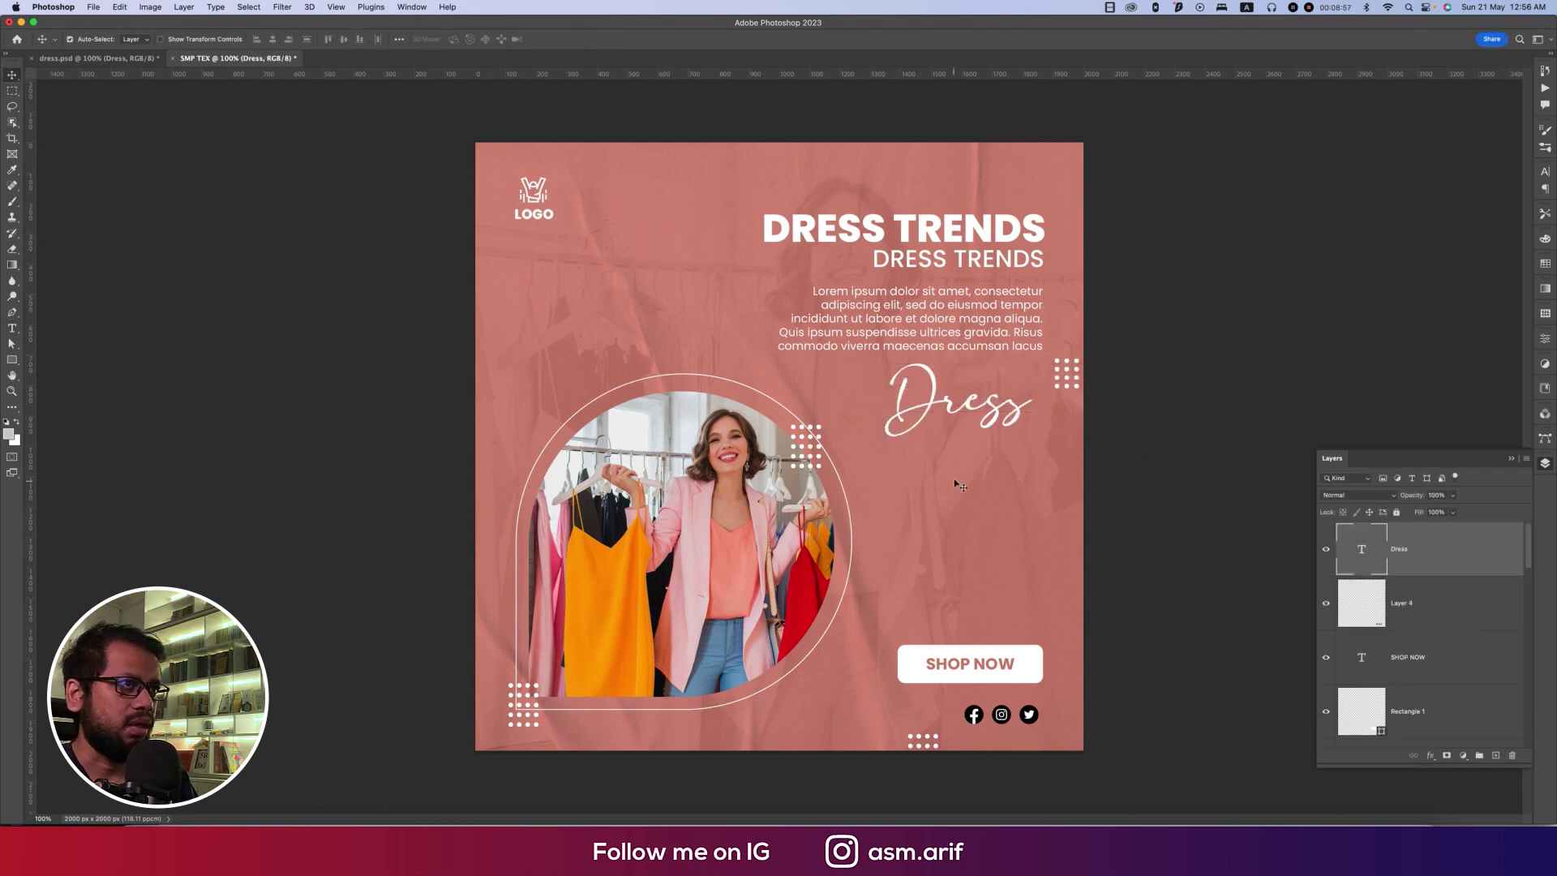
# Enlarge the Dress script text to about 128% and move it over the lower part of the arched photo
pyautogui.hotkey('ctrl', 't')
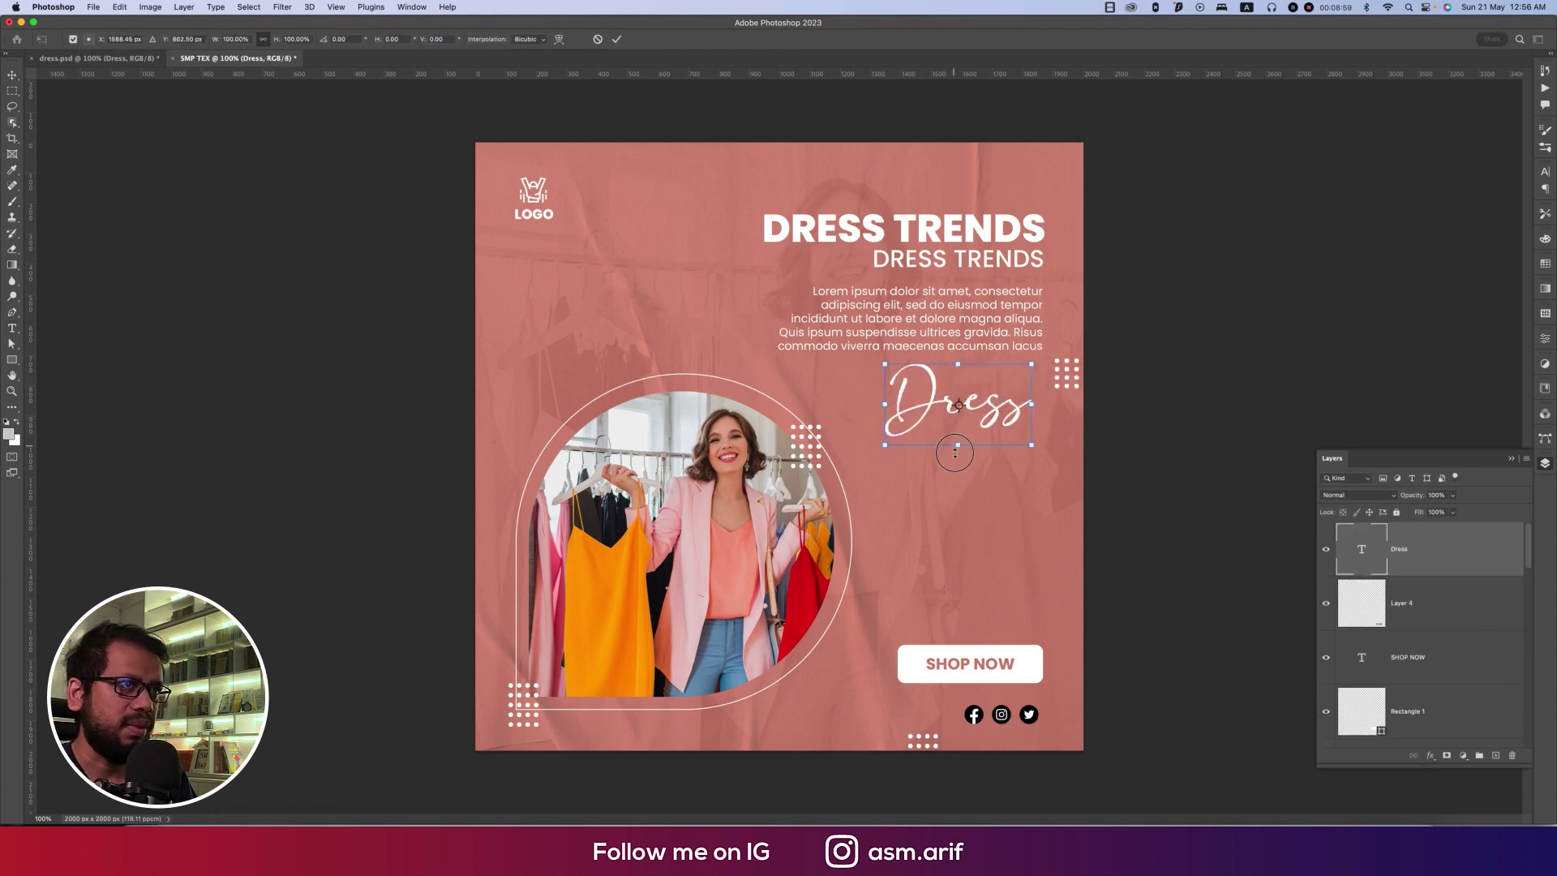
pyautogui.moveTo(956, 446); pyautogui.dragTo(710, 623)
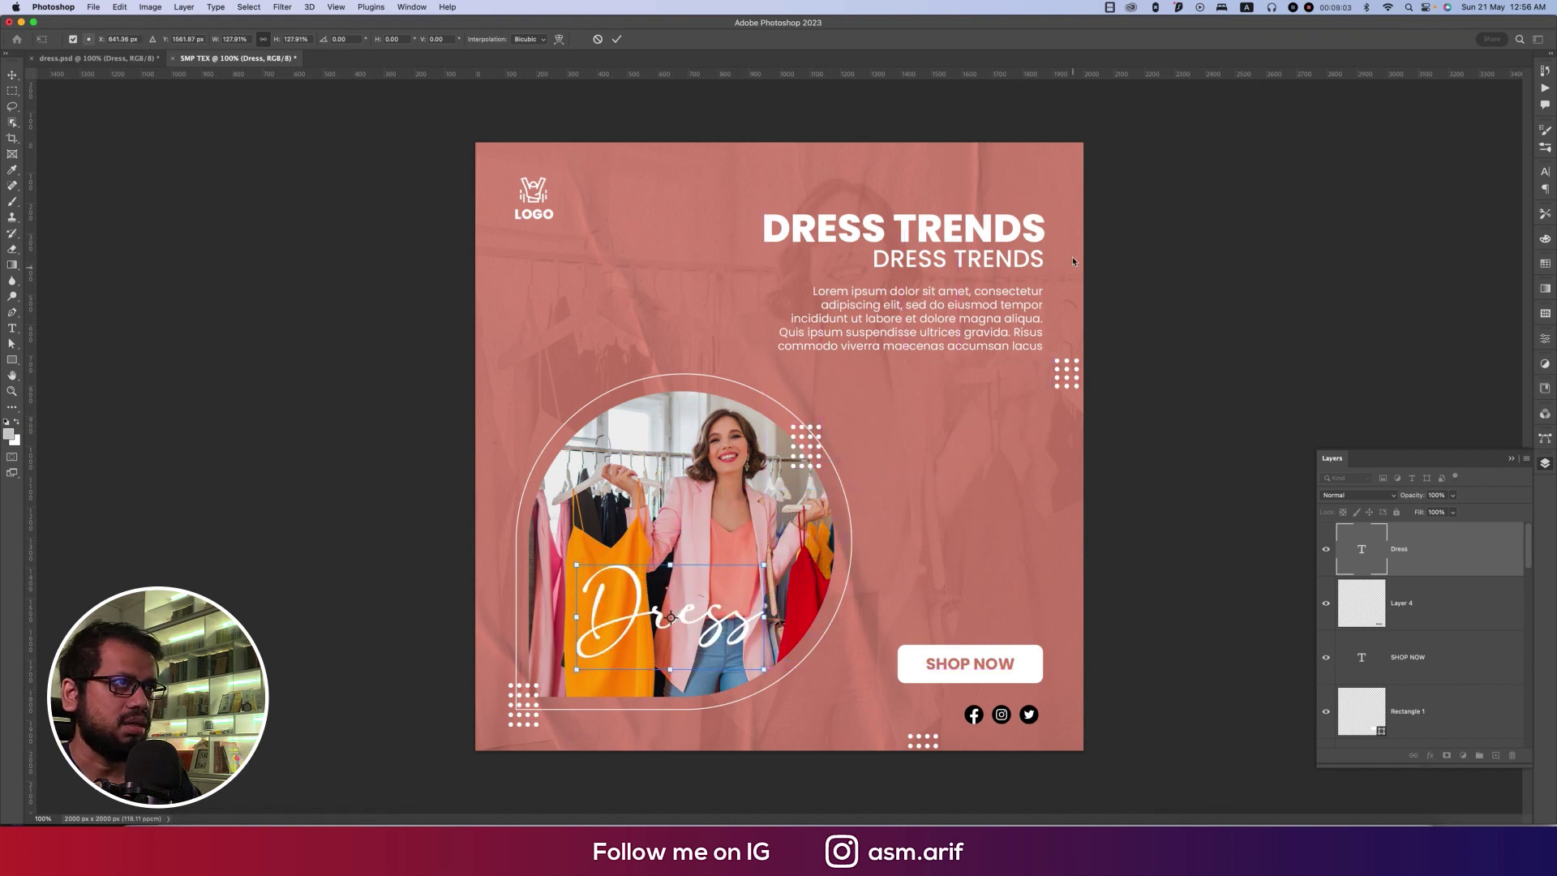
pyautogui.press('Return')
# Add a separate text layer reading COLLECTION over the photo and set its font to Poppins Bold
pyautogui.press('t')
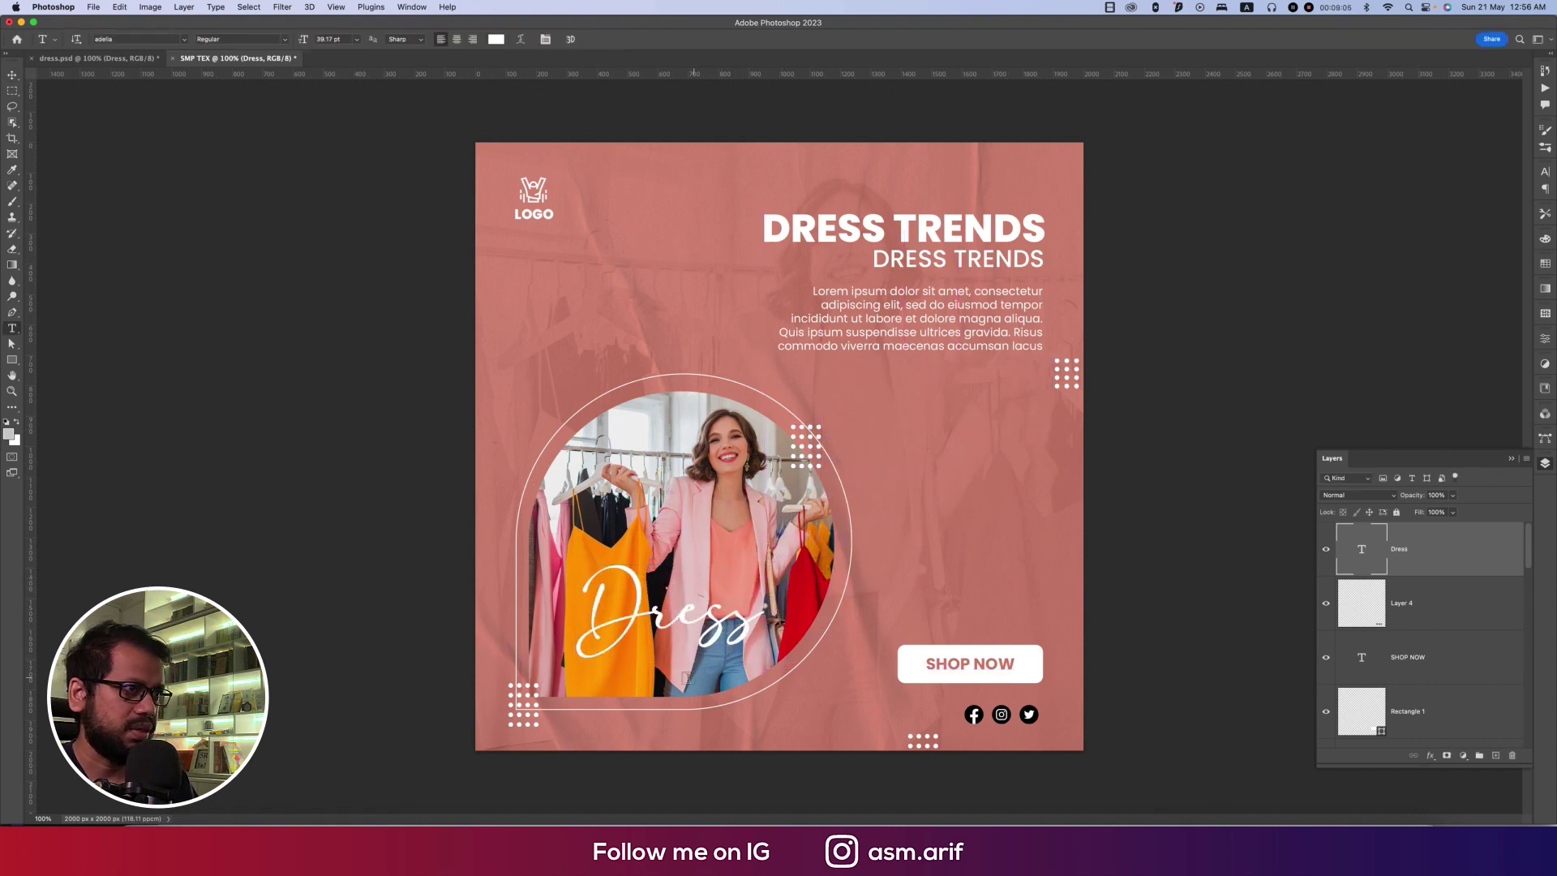
pyautogui.click(686, 677)
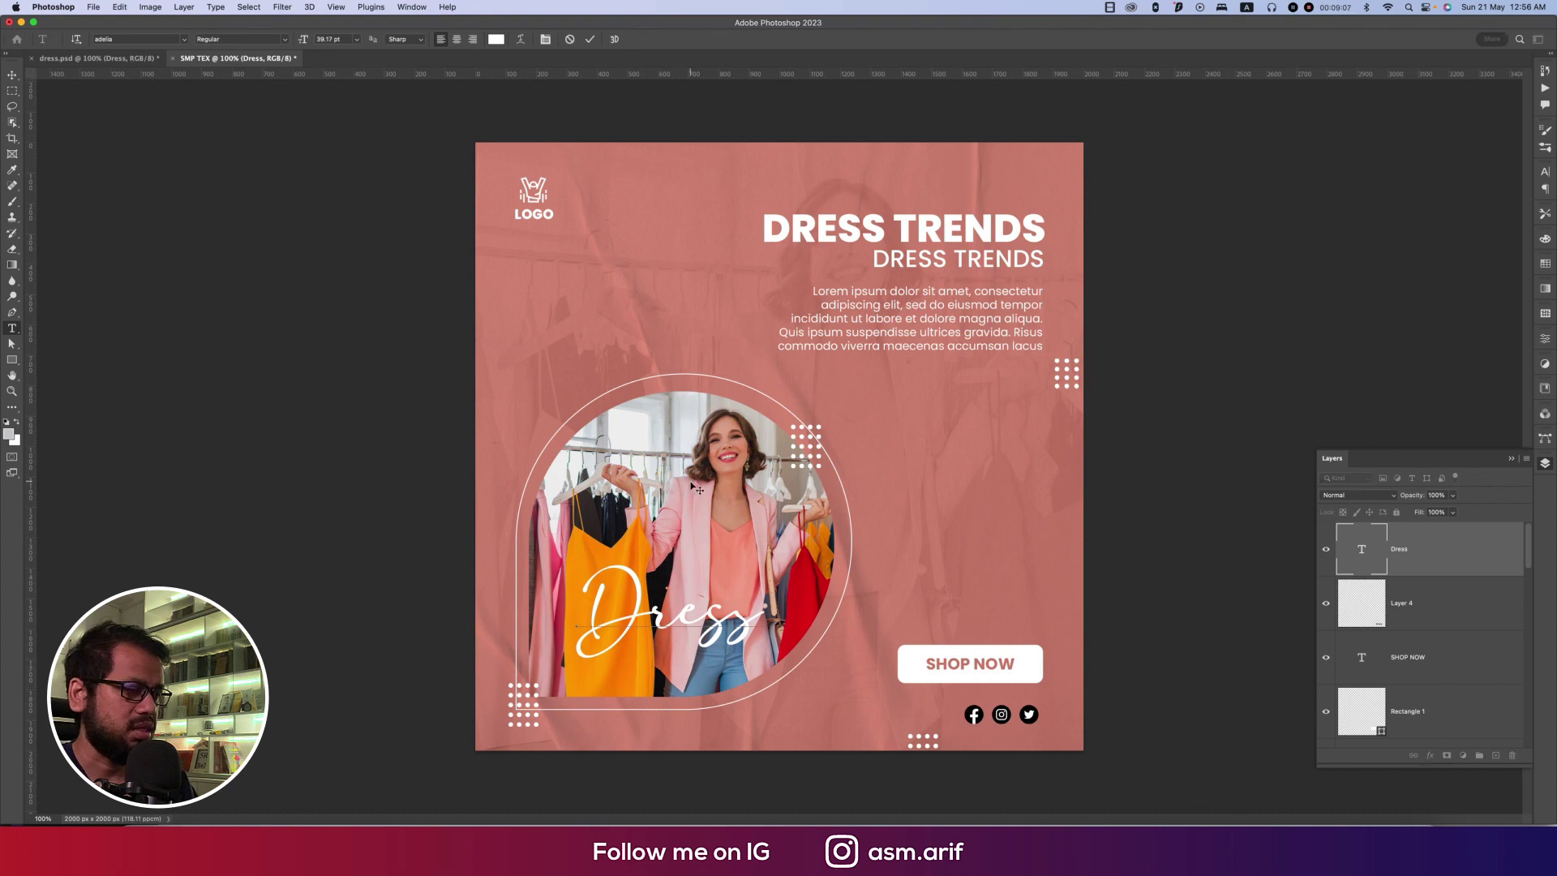
pyautogui.press('Escape')
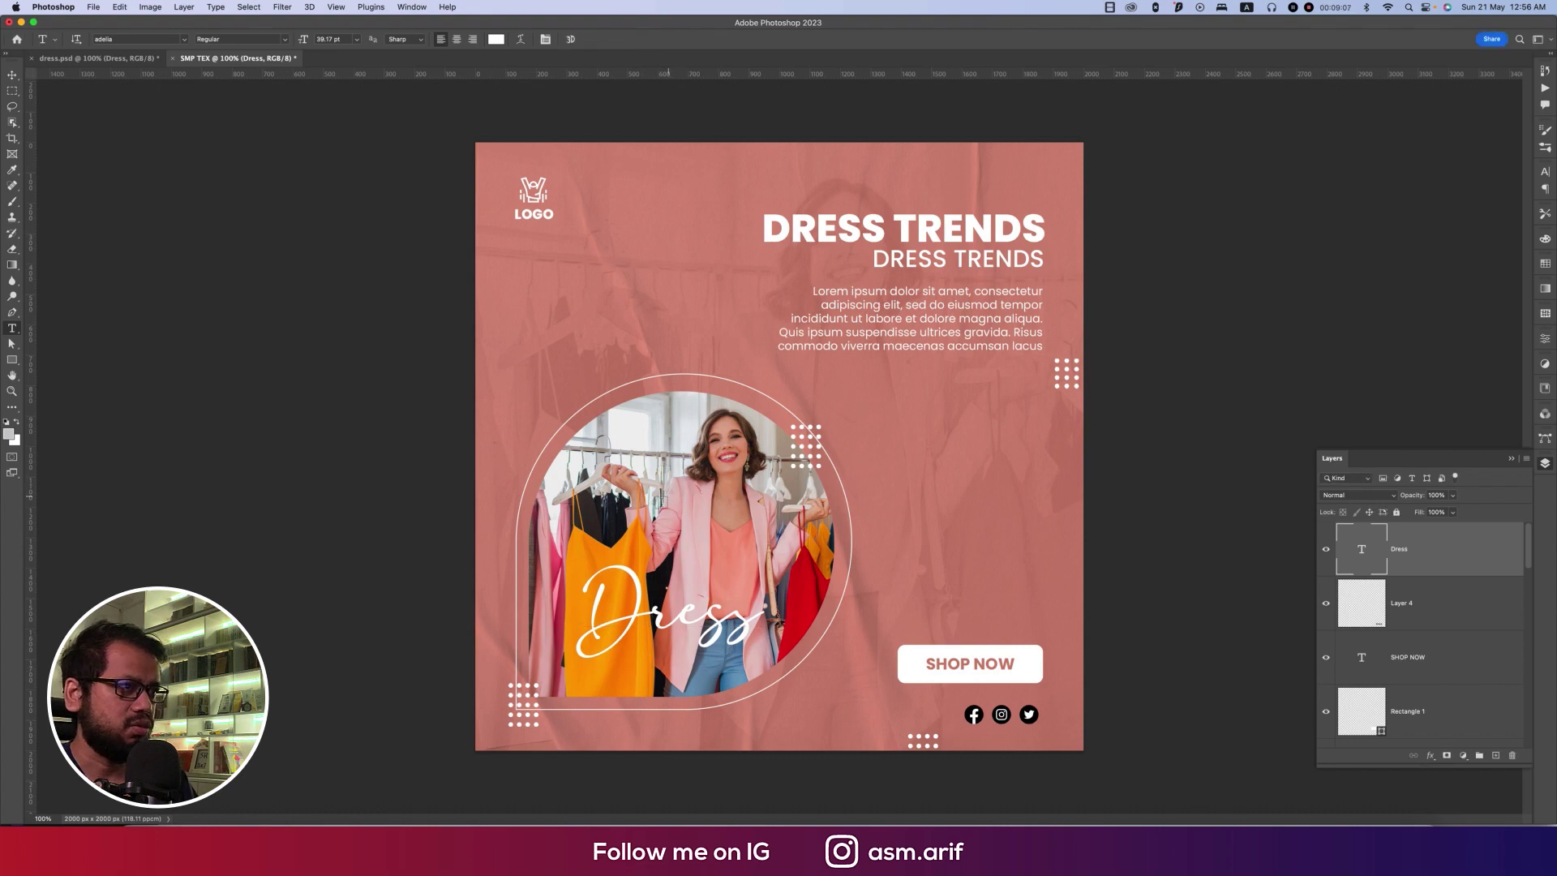
pyautogui.click(665, 519)
pyautogui.write('COLLECTION')
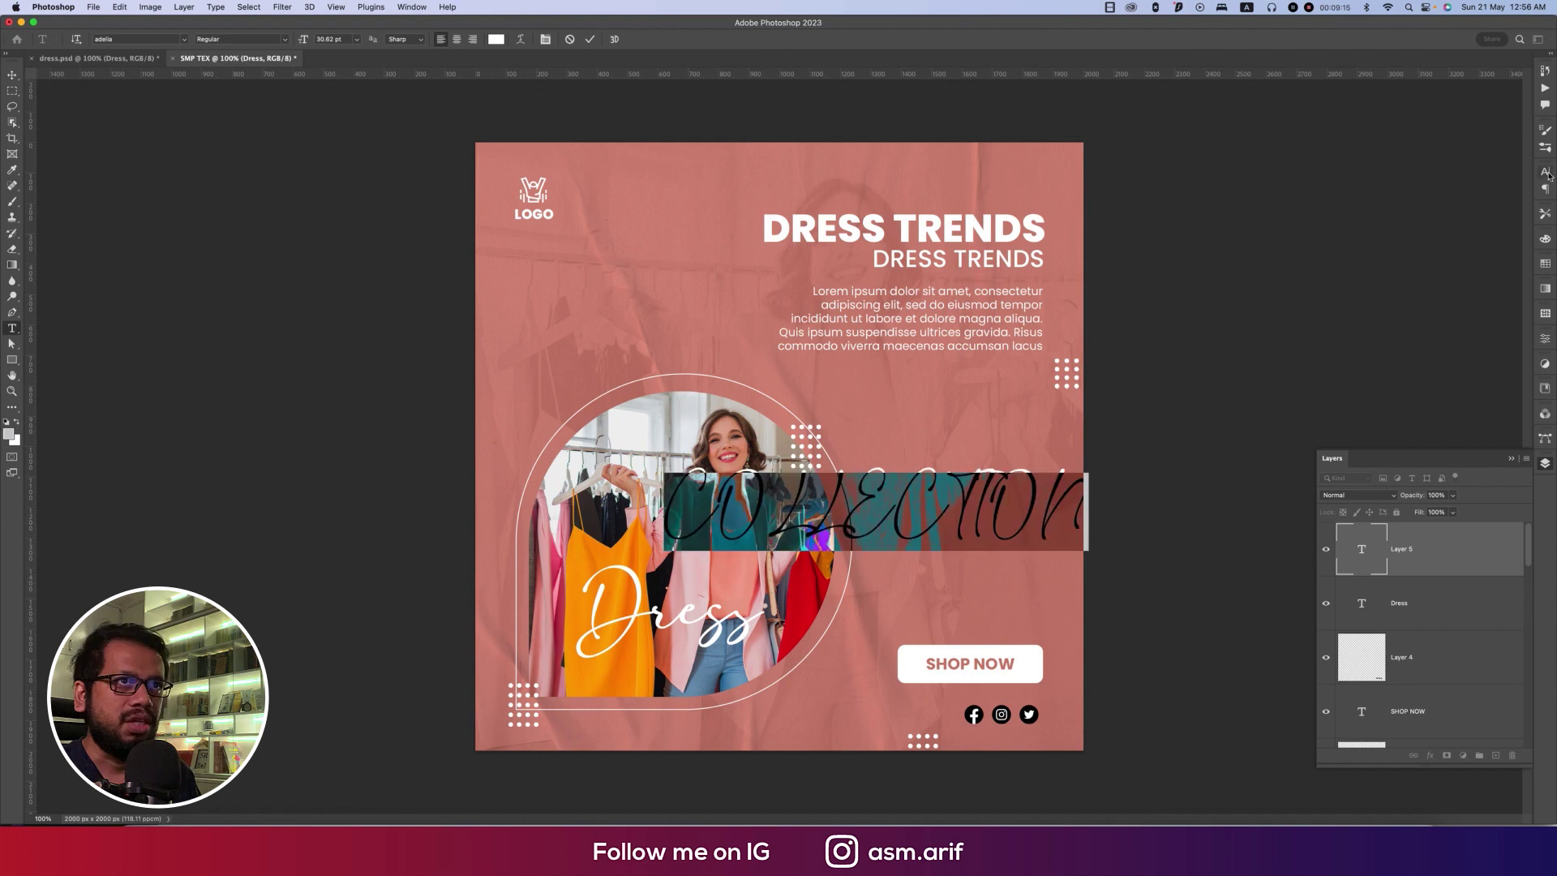
pyautogui.click(1544, 172)
pyautogui.click(1469, 191)
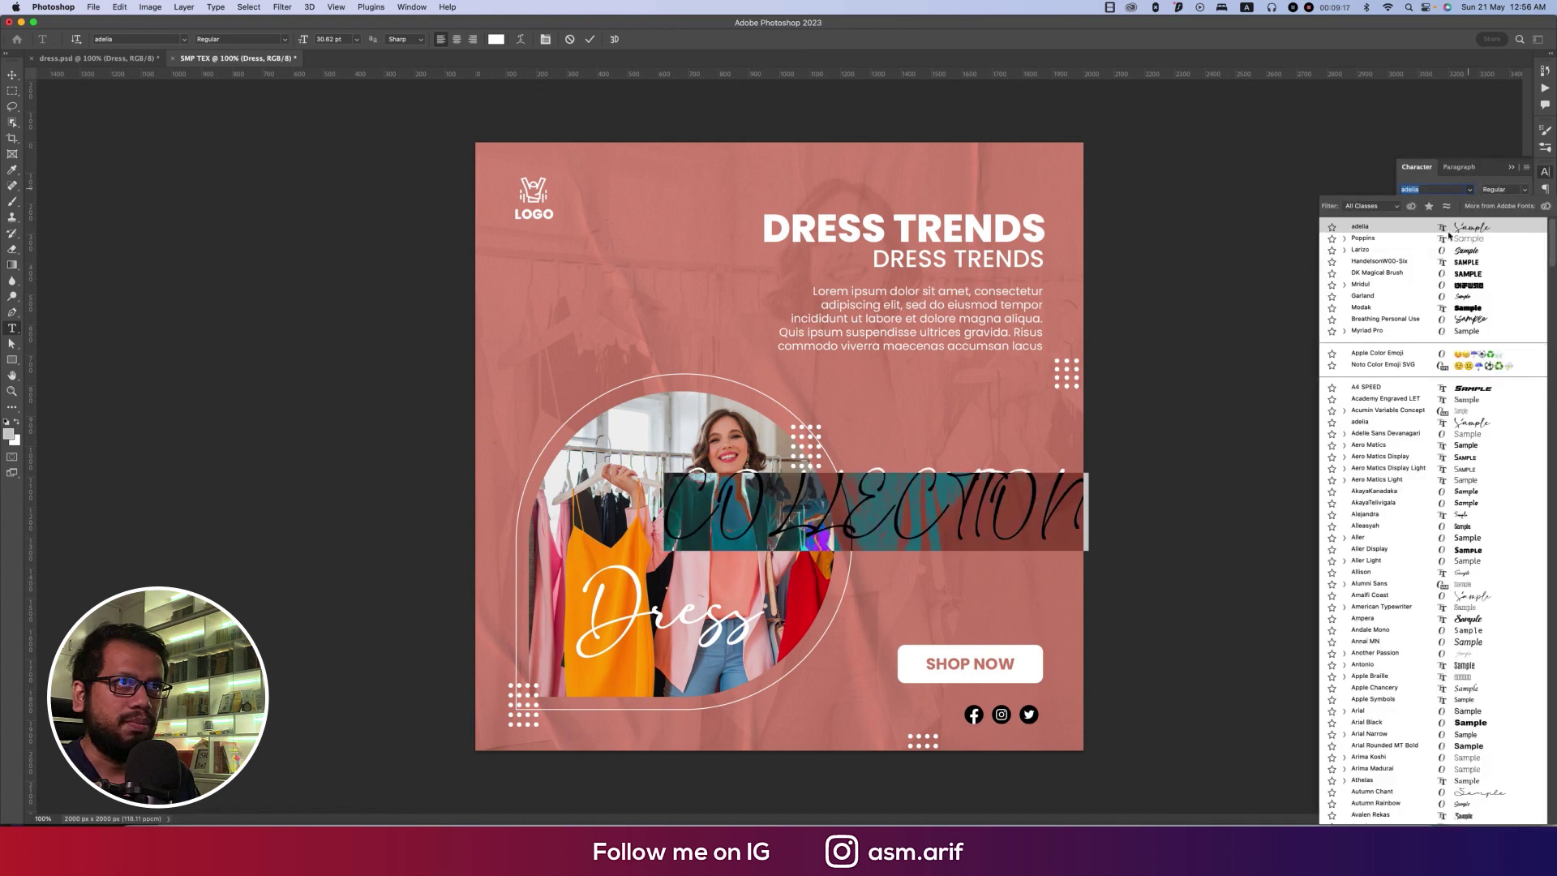
pyautogui.click(1344, 239)
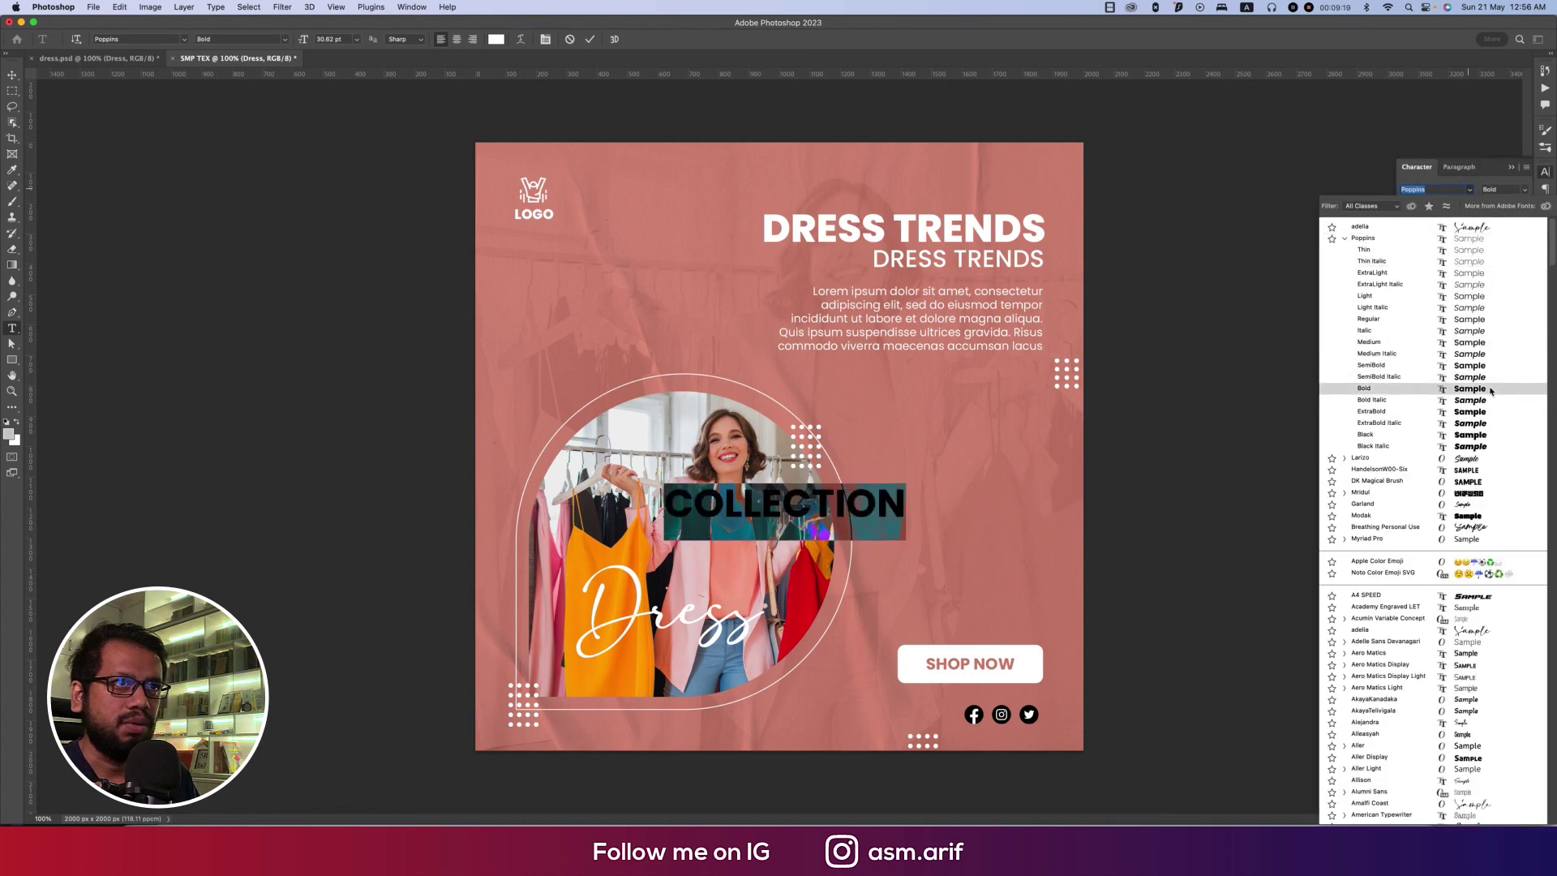
pyautogui.click(1491, 390)
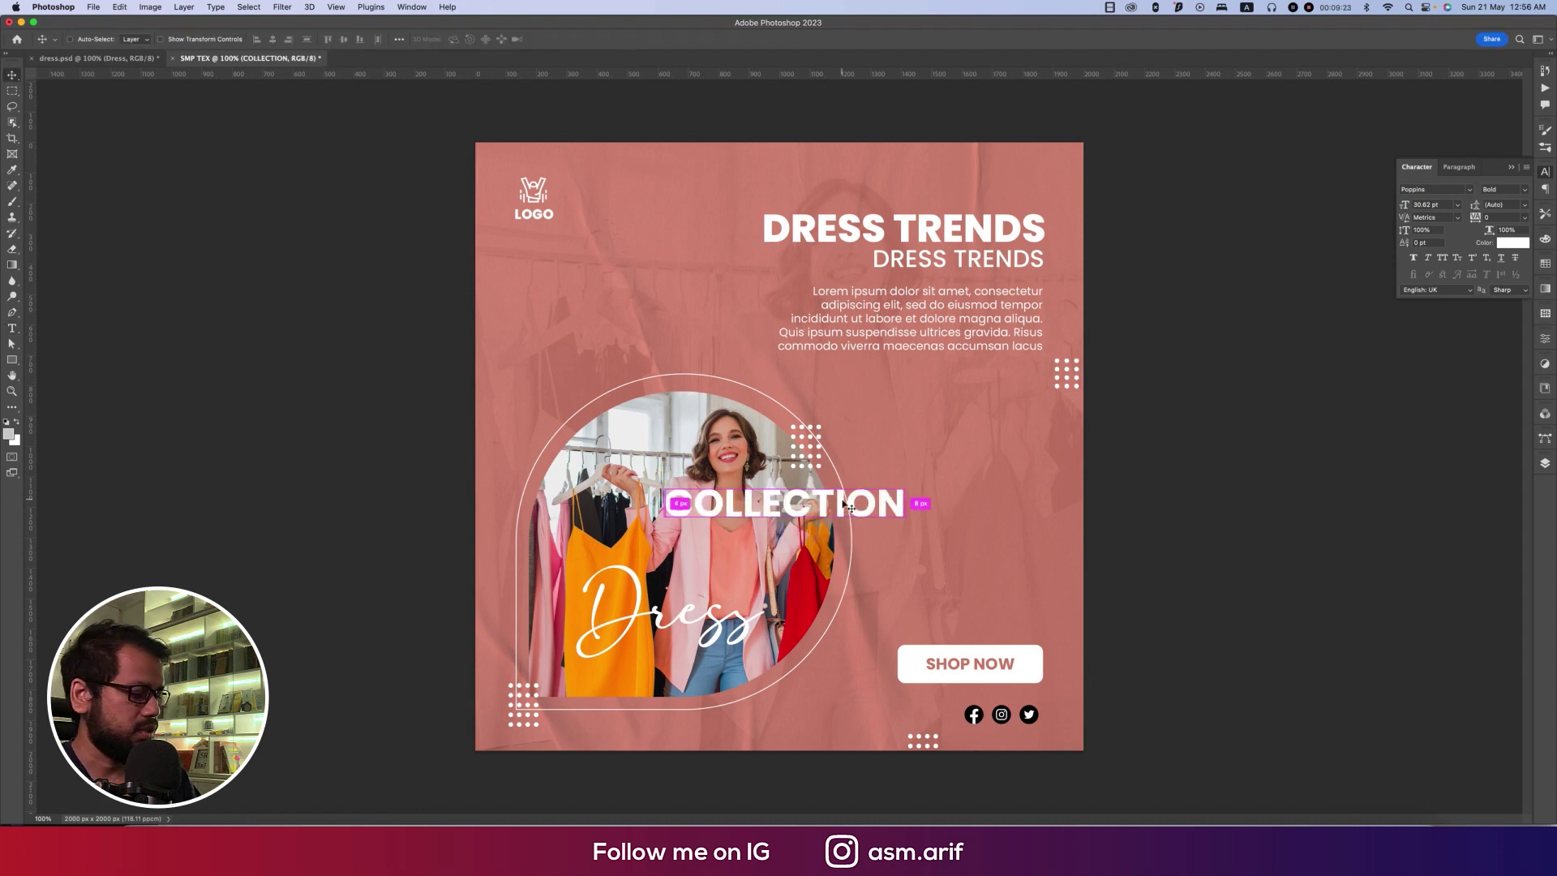
# Shrink the COLLECTION text and tuck it under the Dress script lettering on the photo
pyautogui.press('super+t')
pyautogui.moveTo(905, 508); pyautogui.dragTo(686, 643)
pyautogui.press('Return')
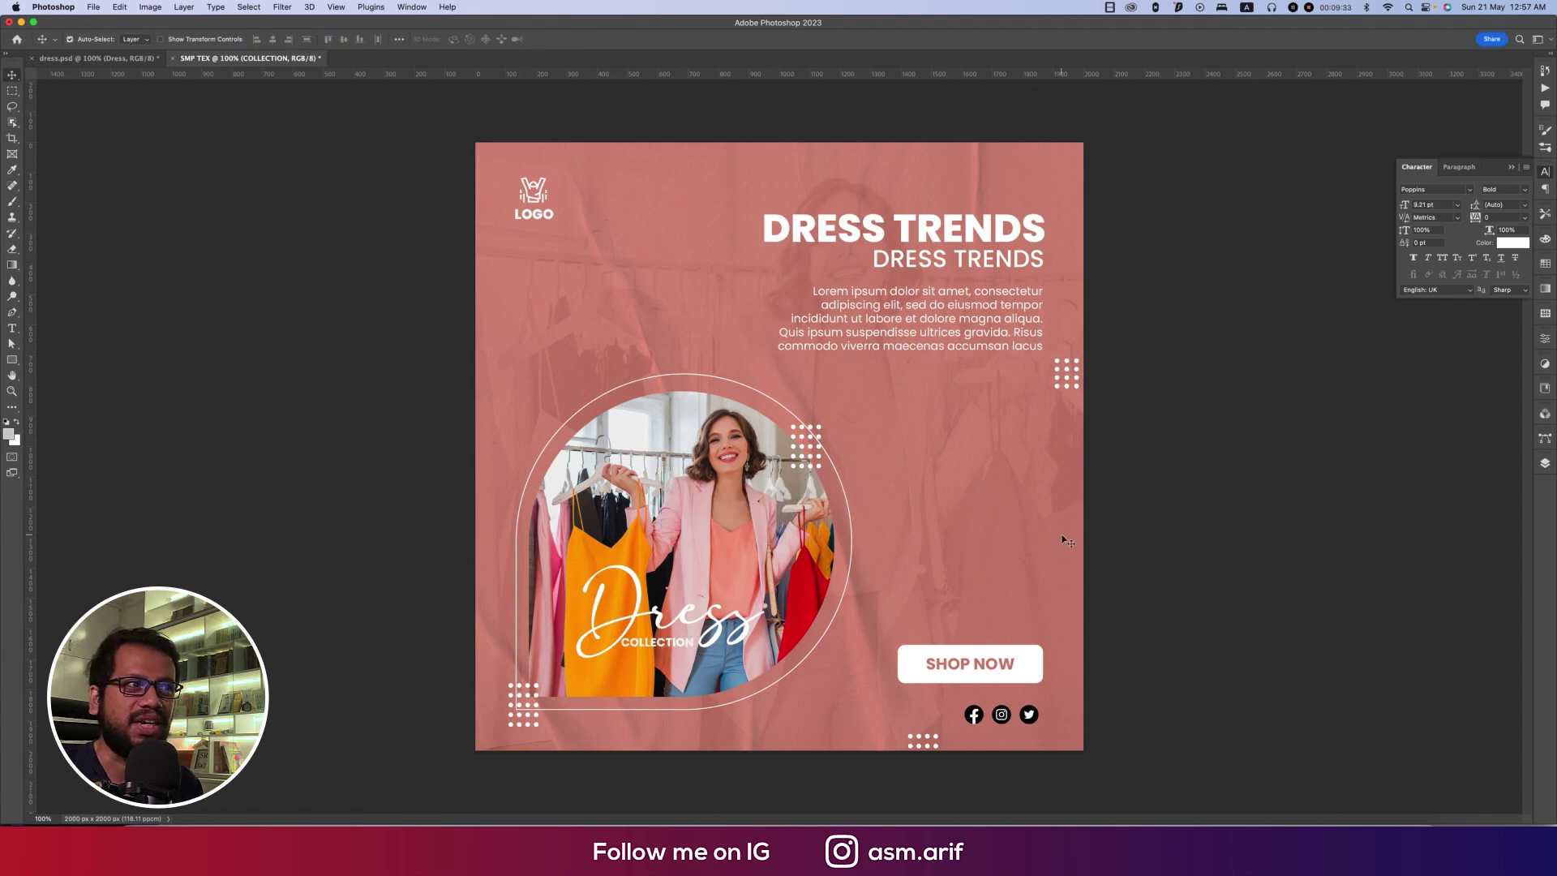